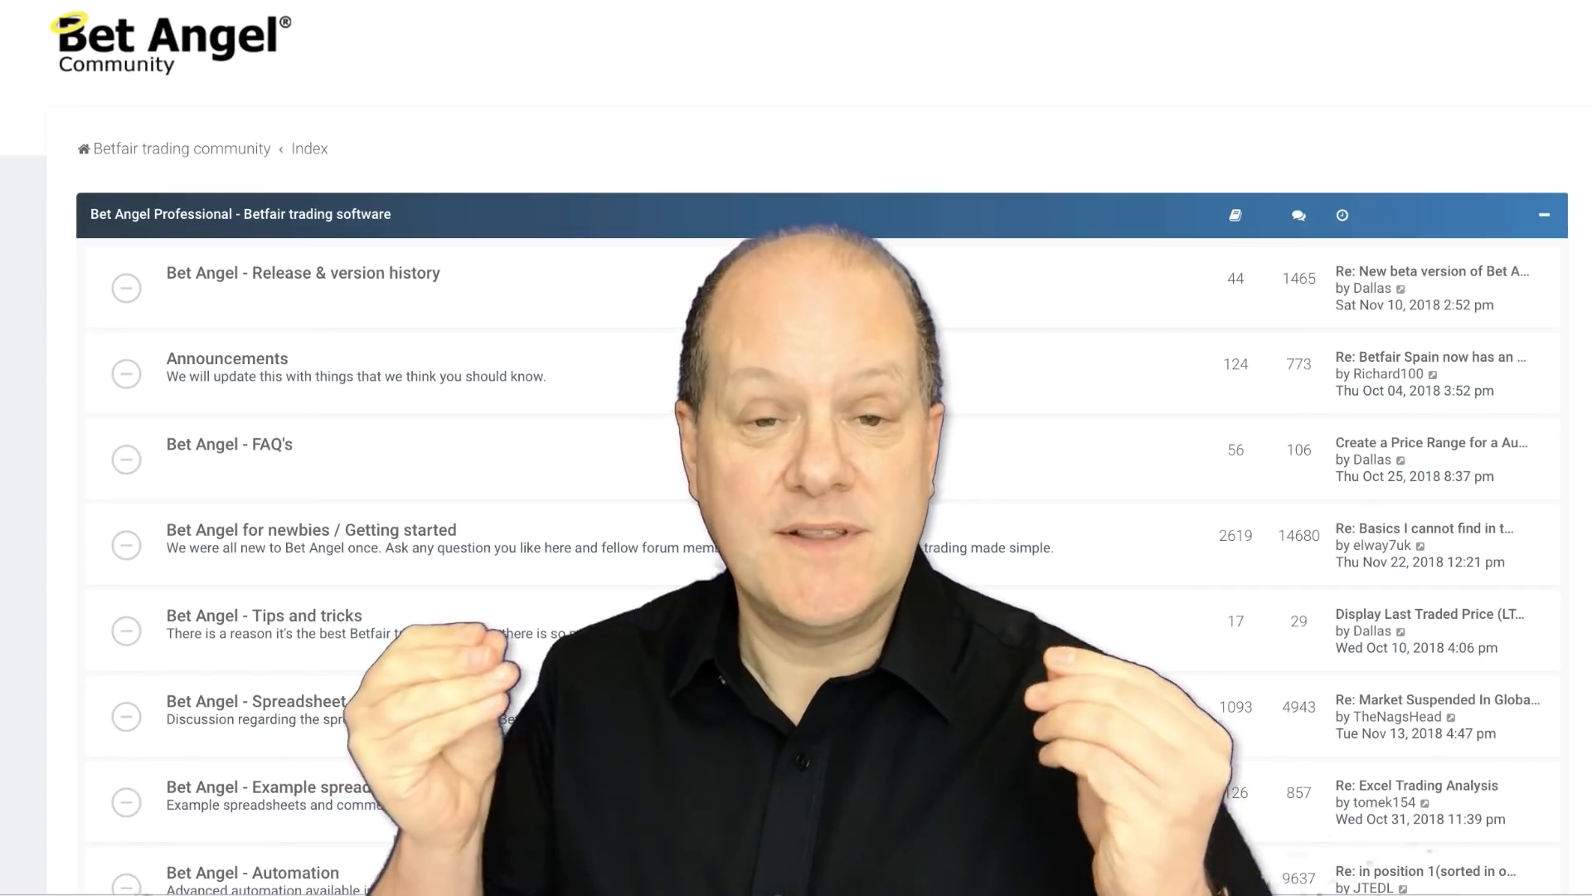
pyautogui.scroll(-15, 796, 448)
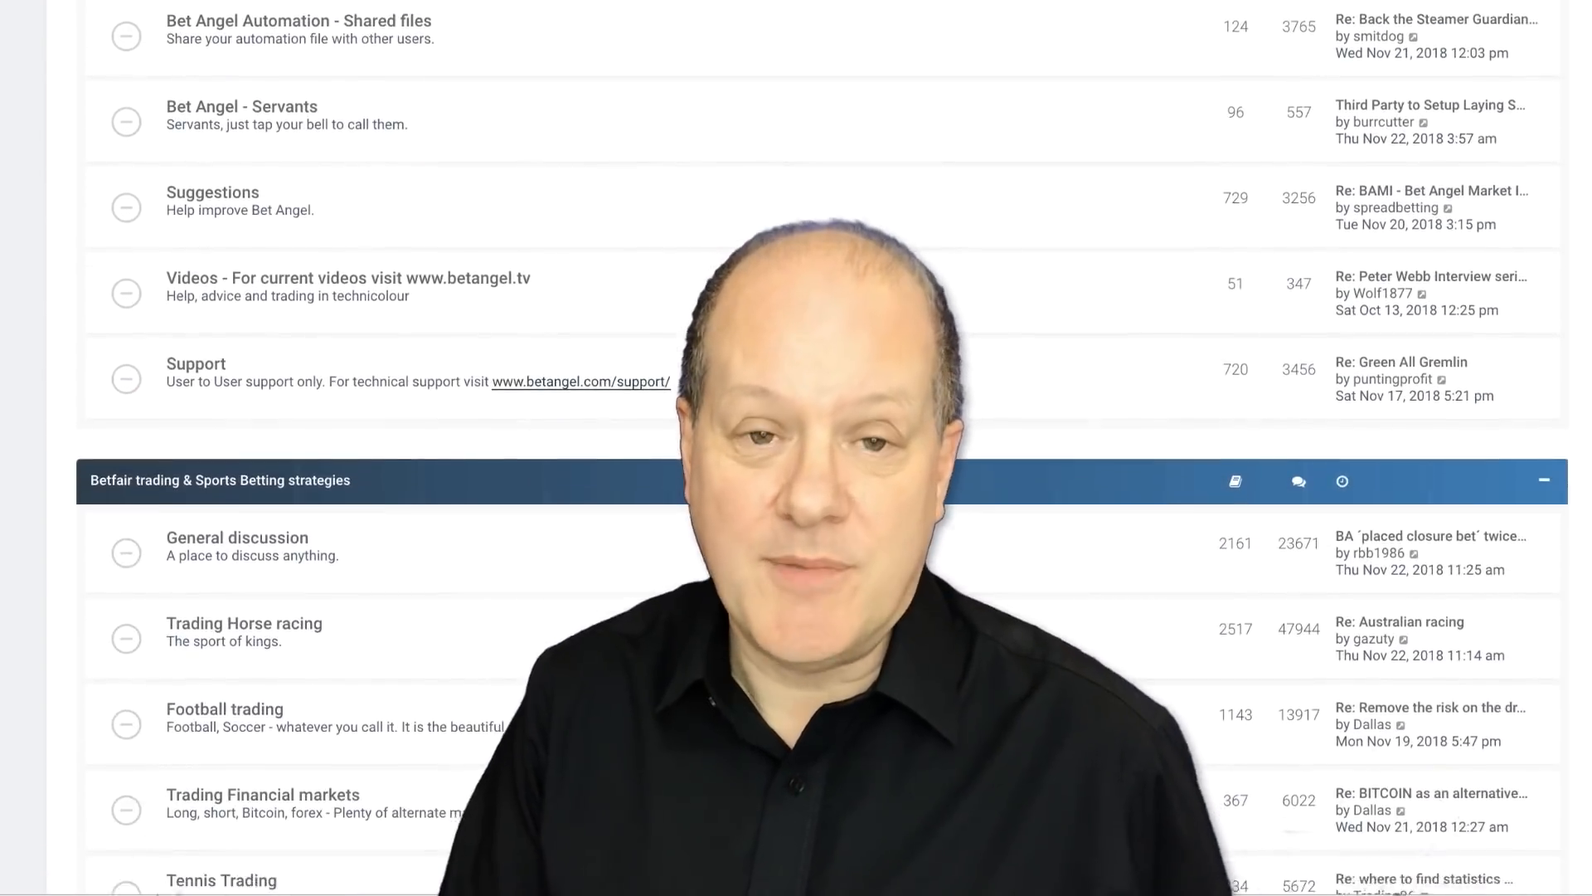
pyautogui.scroll(-13, 796, 448)
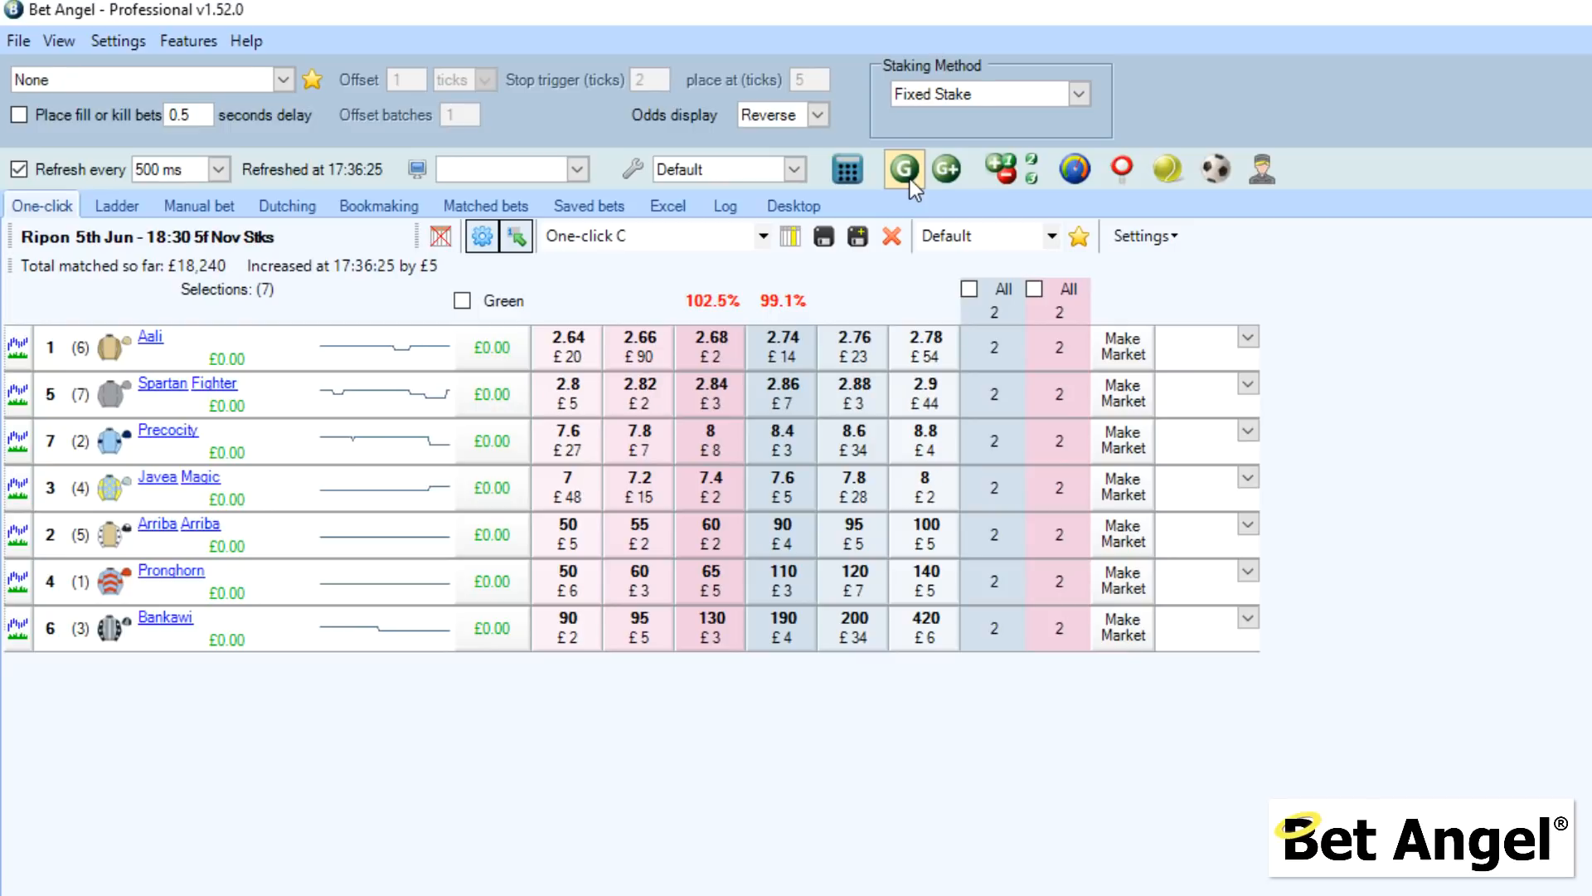
# Step: Open the Guardian multi-market window
pyautogui.click(908, 179)
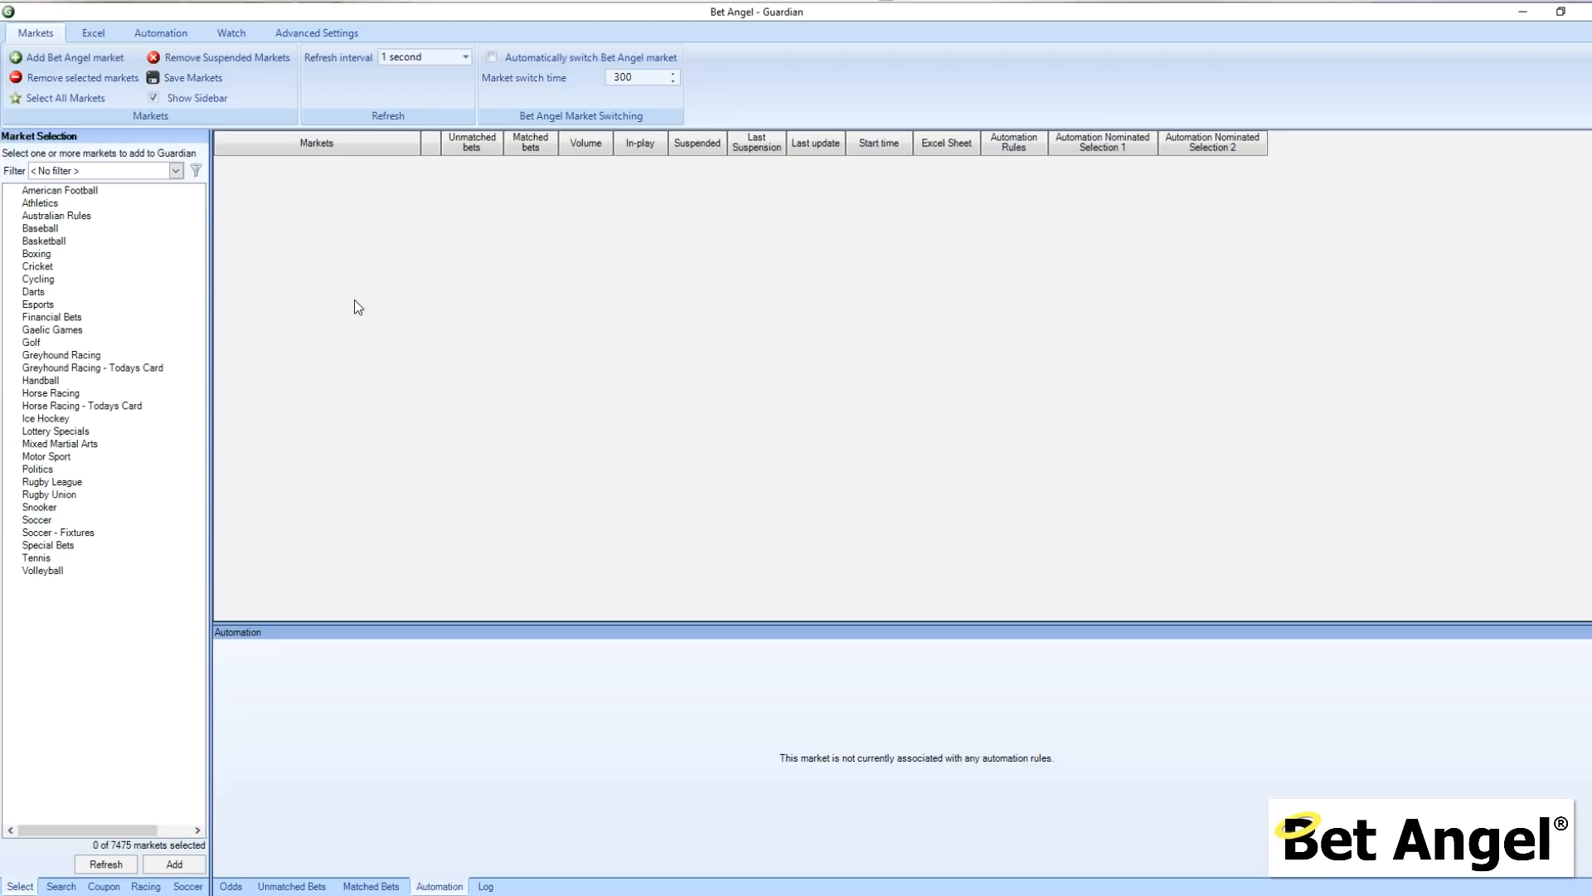
pyautogui.click(437, 291)
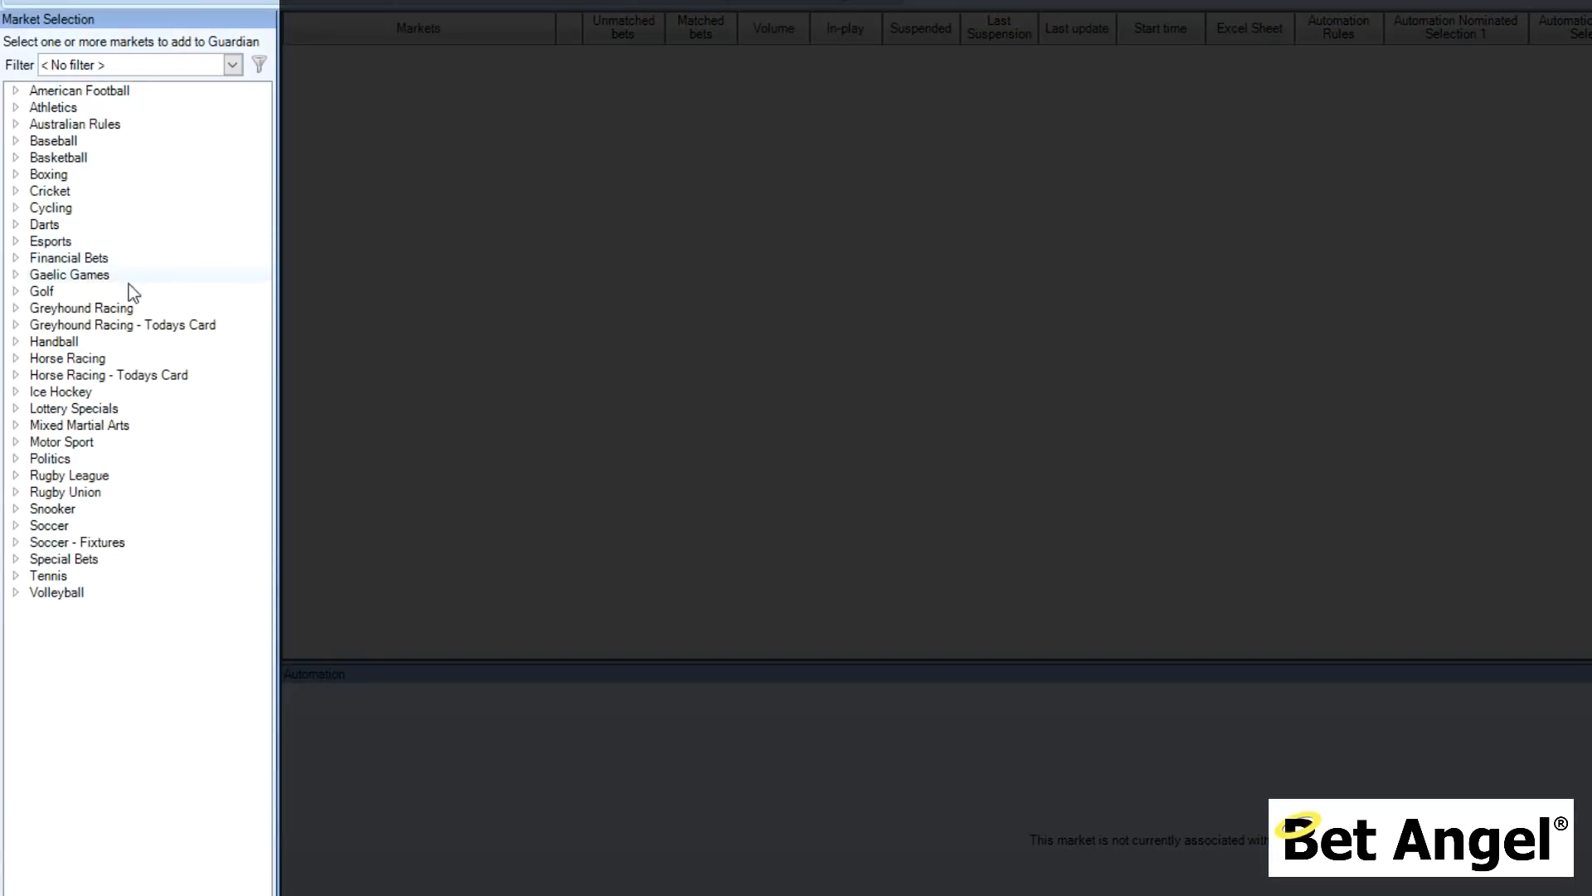
# Step: Add the 18:45 Kemp market from today's horse racing card to the Guardian market list
pyautogui.click(16, 375)
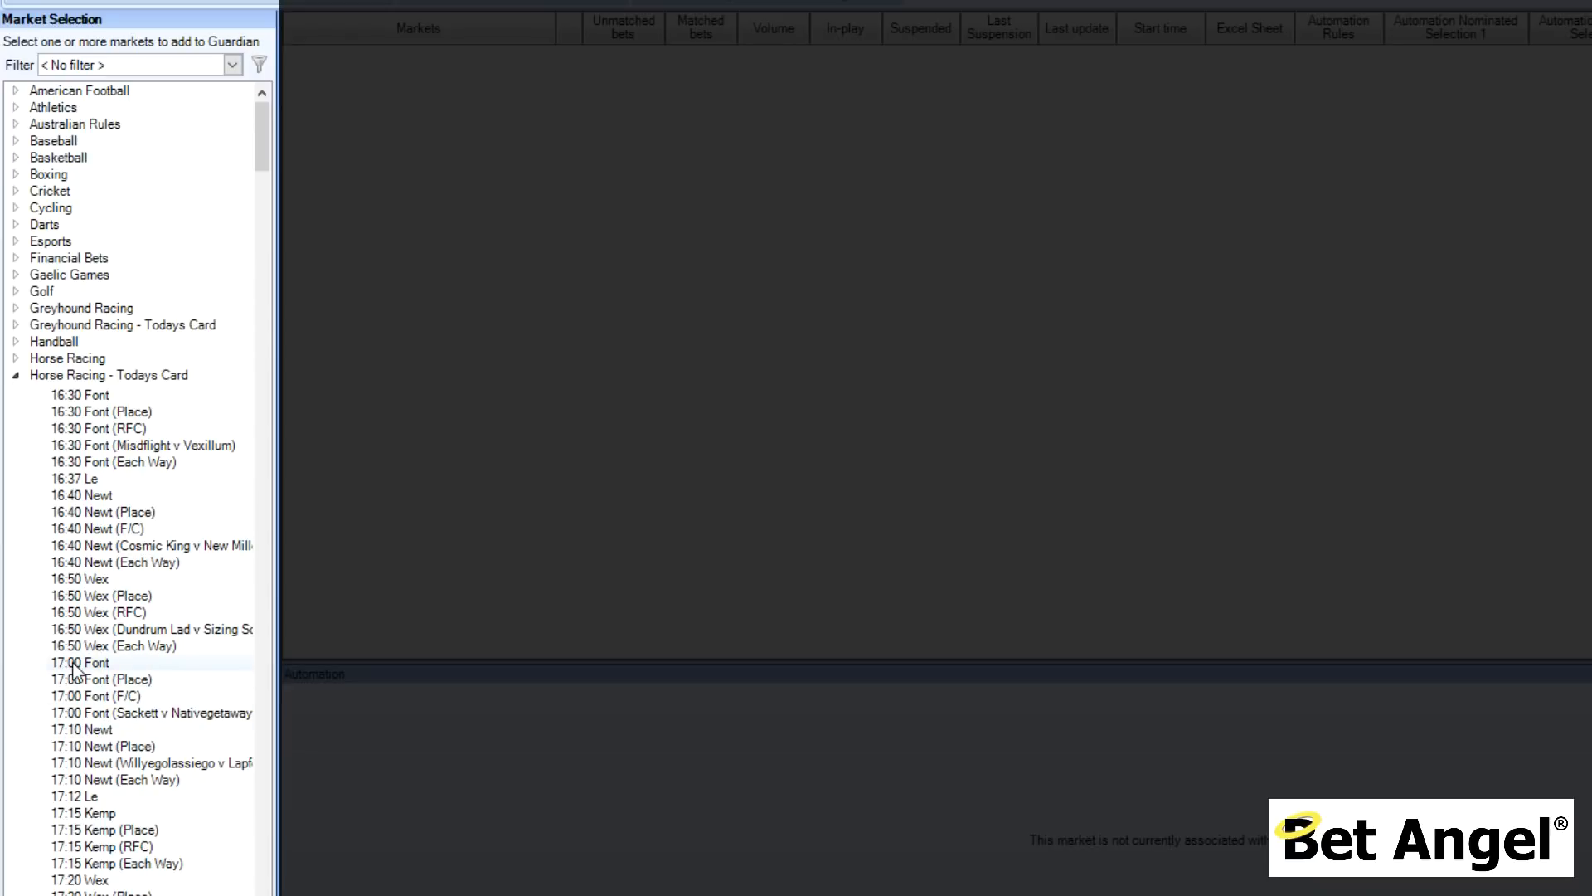
pyautogui.scroll(-3, 120, 634)
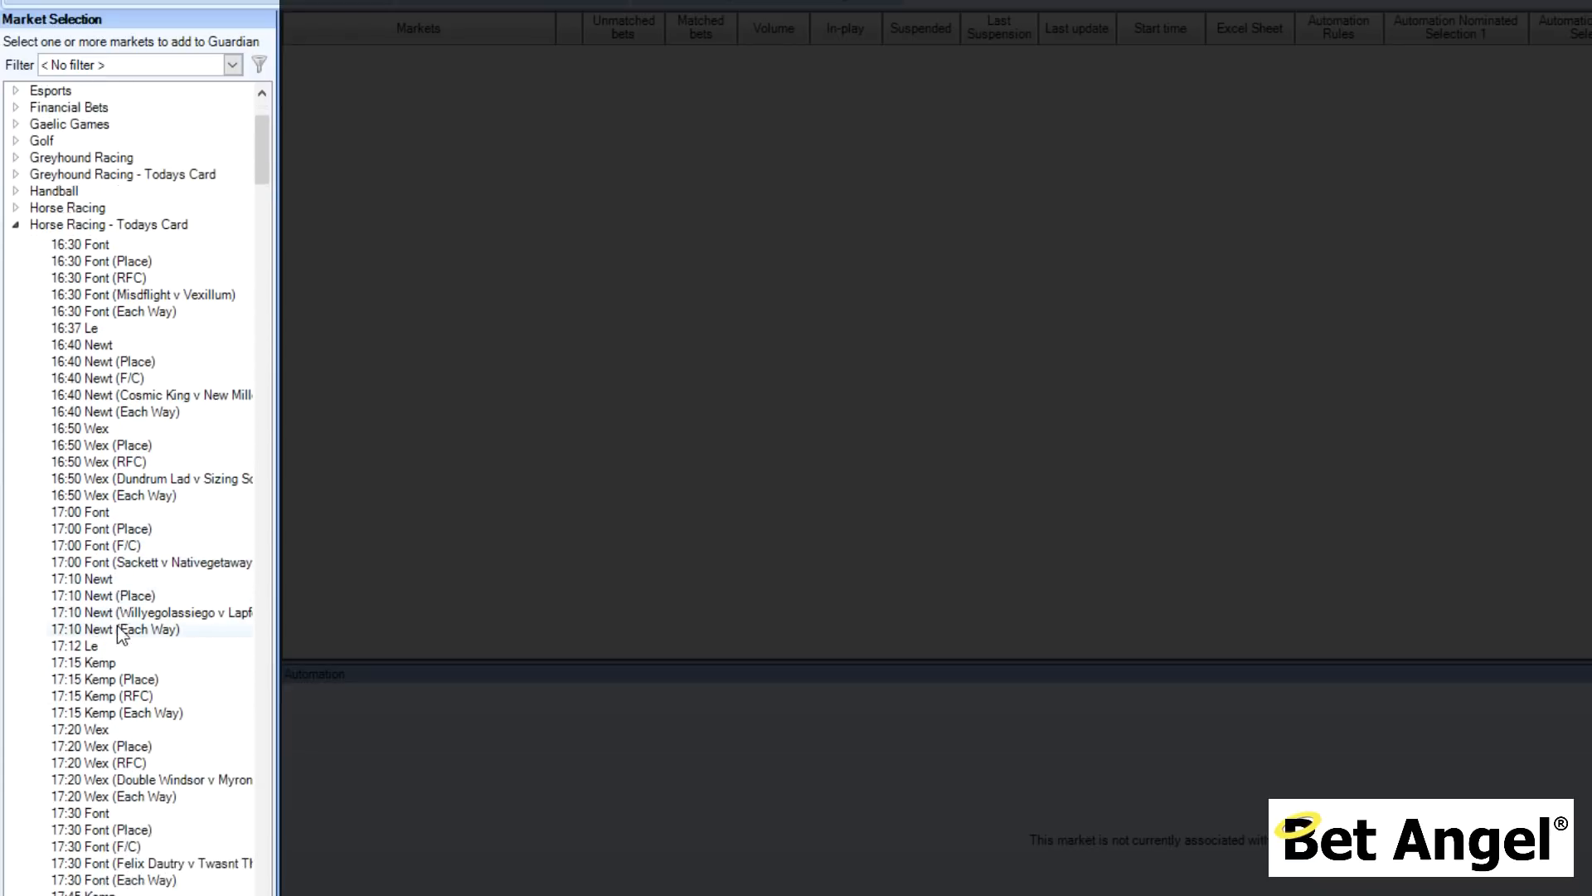
pyautogui.scroll(-6, 120, 634)
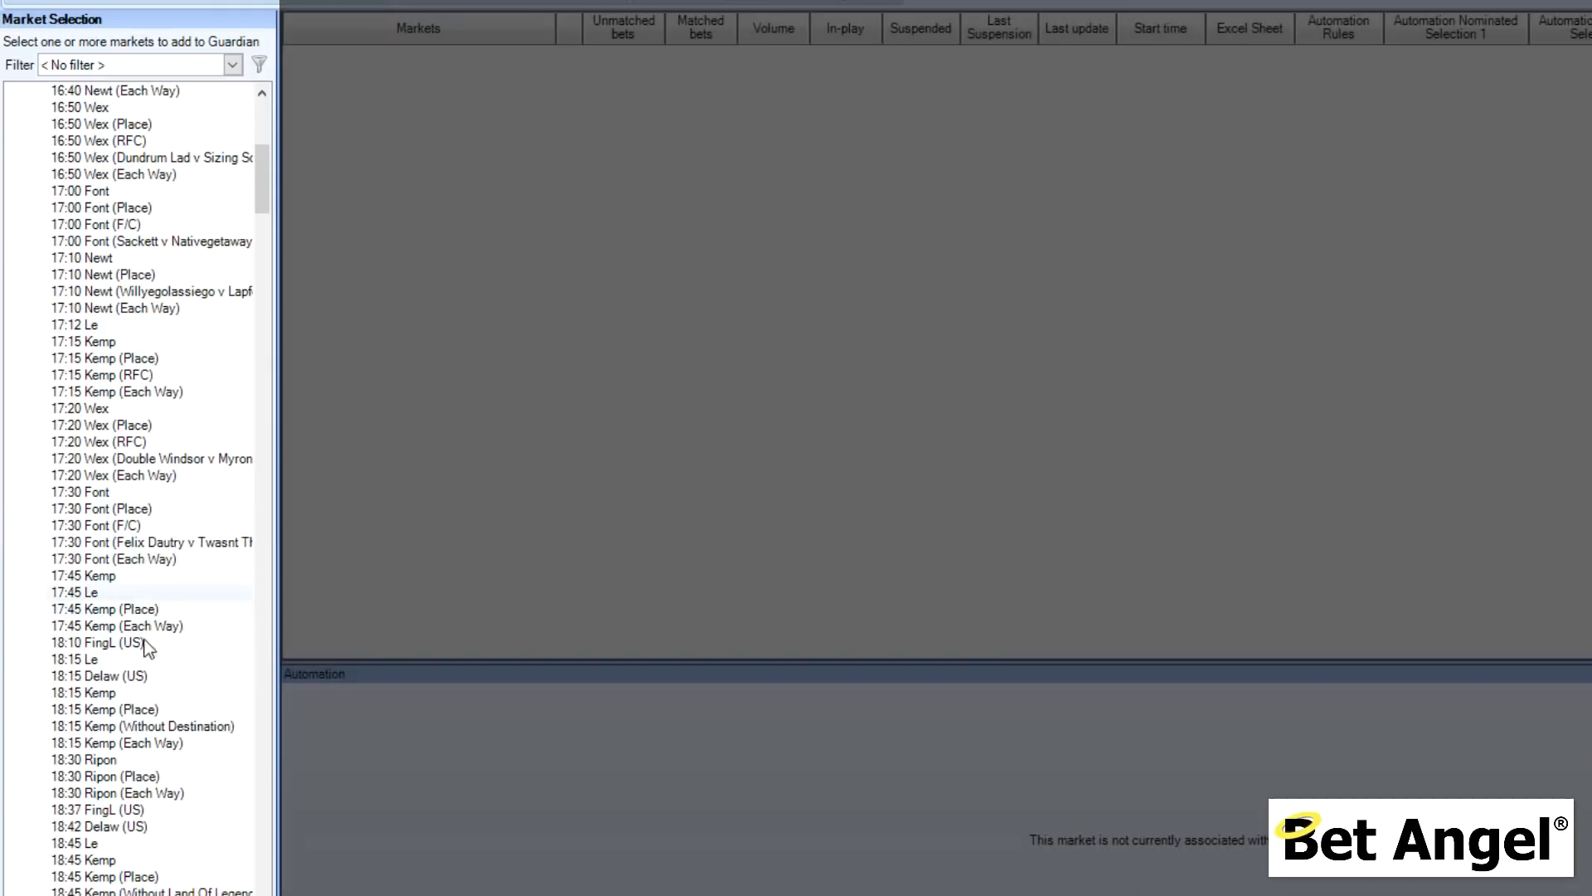
pyautogui.scroll(-1, 145, 647)
pyautogui.moveTo(83, 842); pyautogui.dragTo(647, 495)
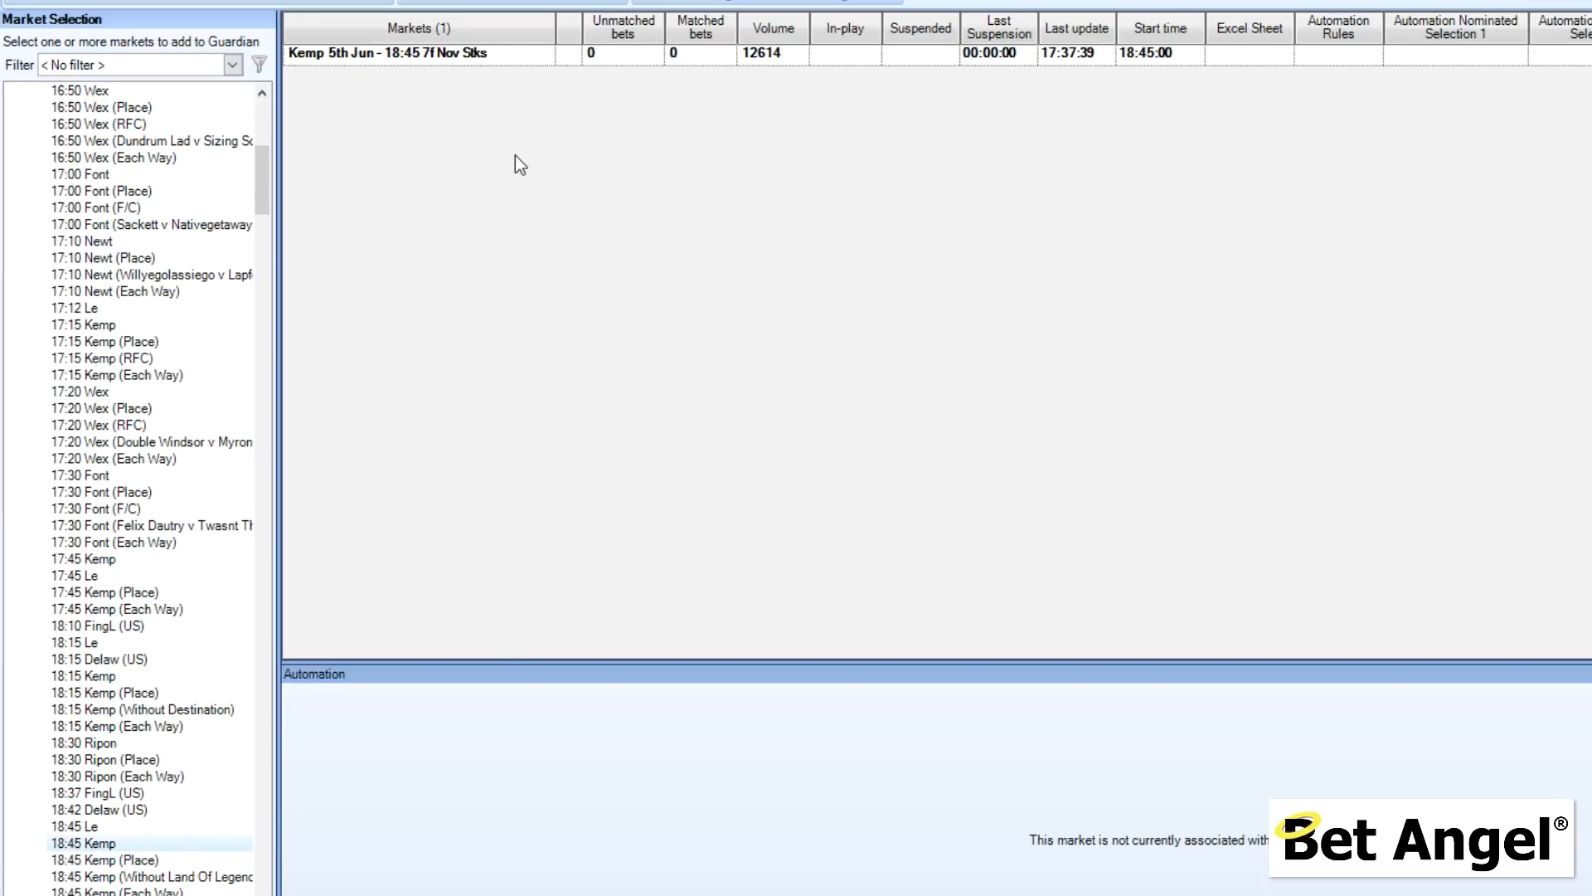
# Step: Remove the 18:45 Kemp market from Guardian and collapse today's horse racing card
pyautogui.click(427, 54)
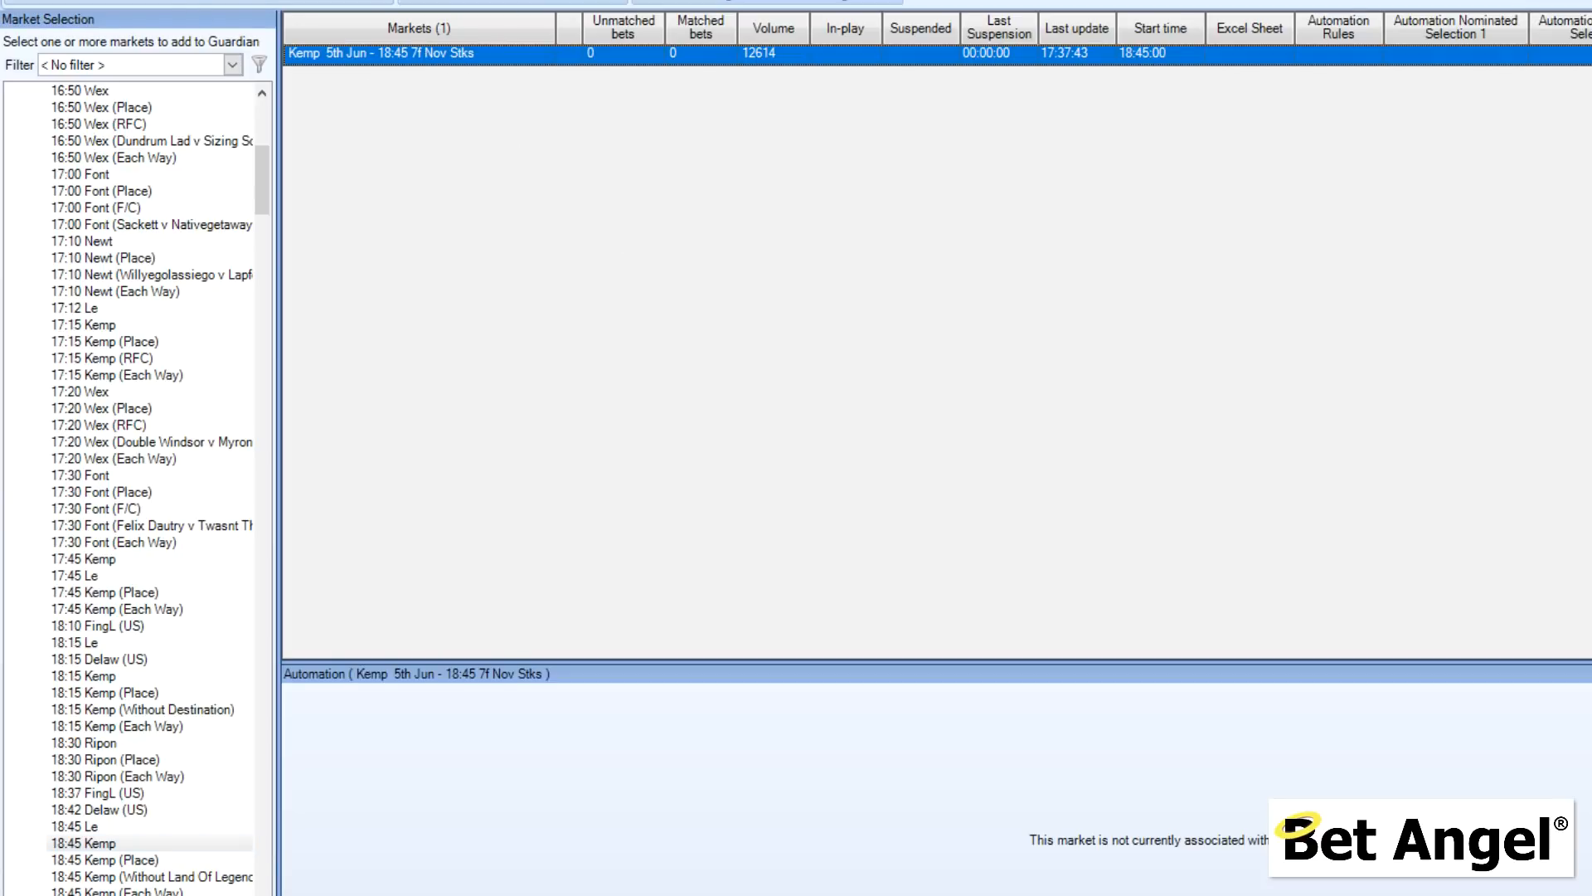
pyautogui.click(24, 2)
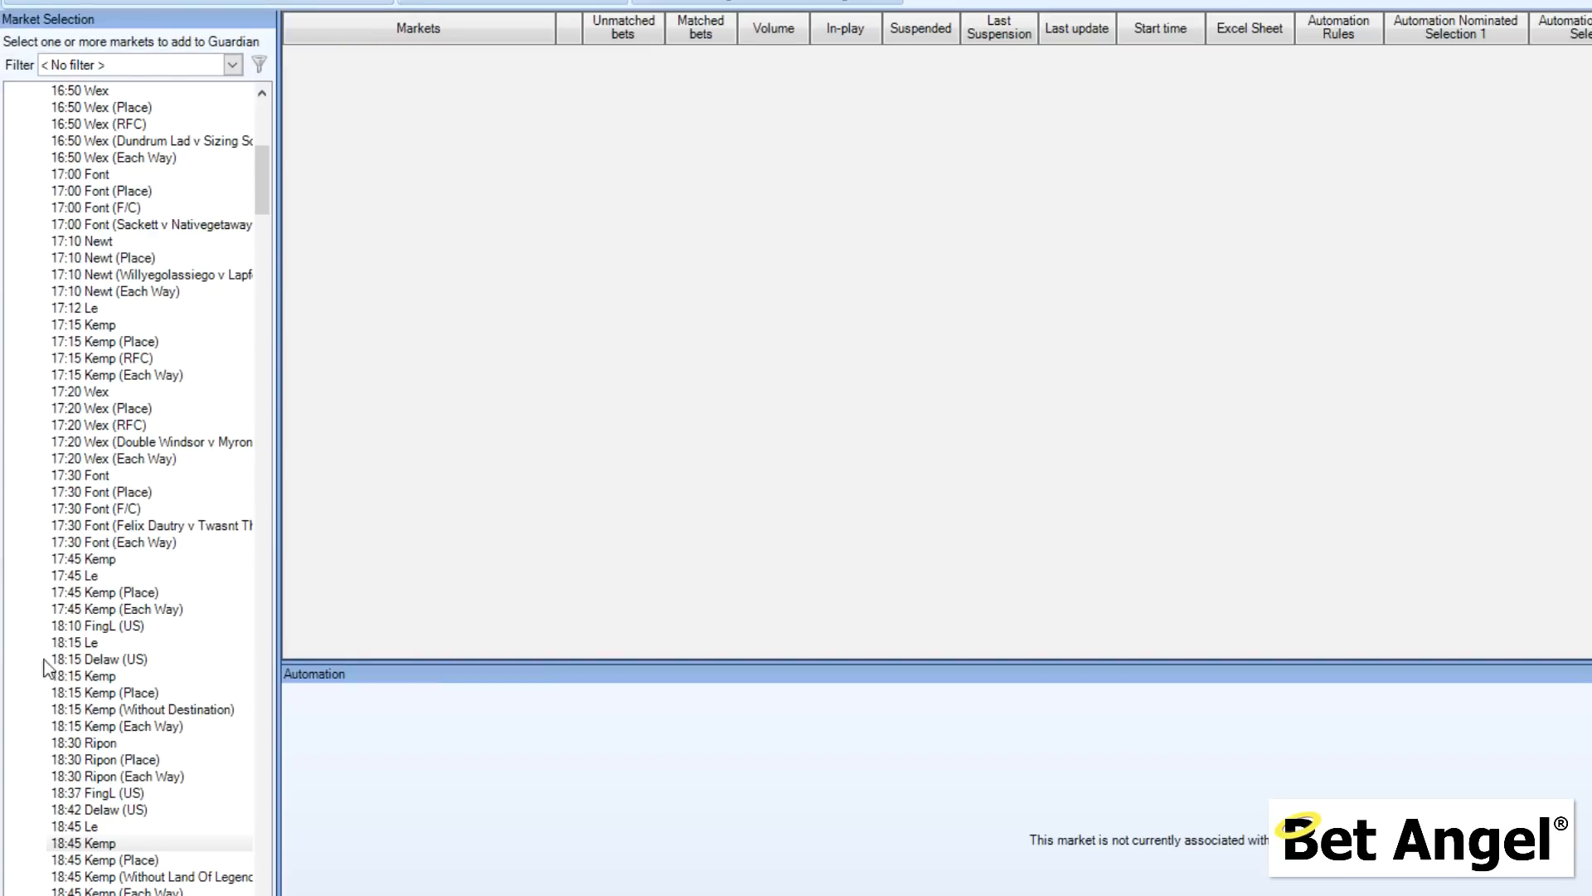
pyautogui.click(259, 107)
pyautogui.click(17, 374)
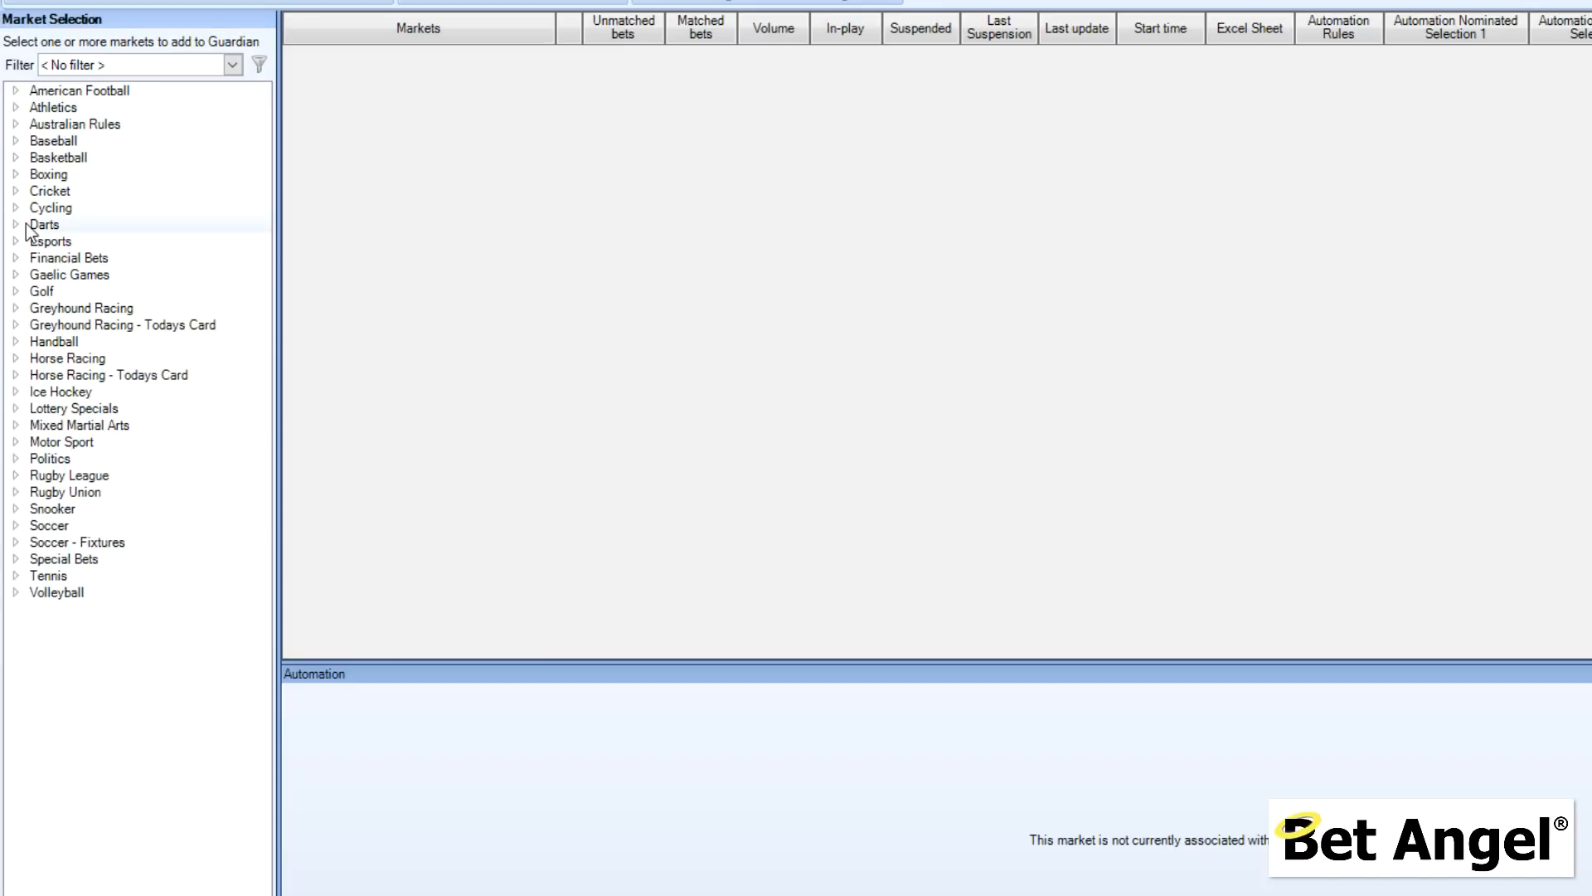
# Step: Examine the markets offered for Afghanistan v New Zealand within the ICC Cricket World Cup, then collapse the Cricket listing
pyautogui.click(16, 192)
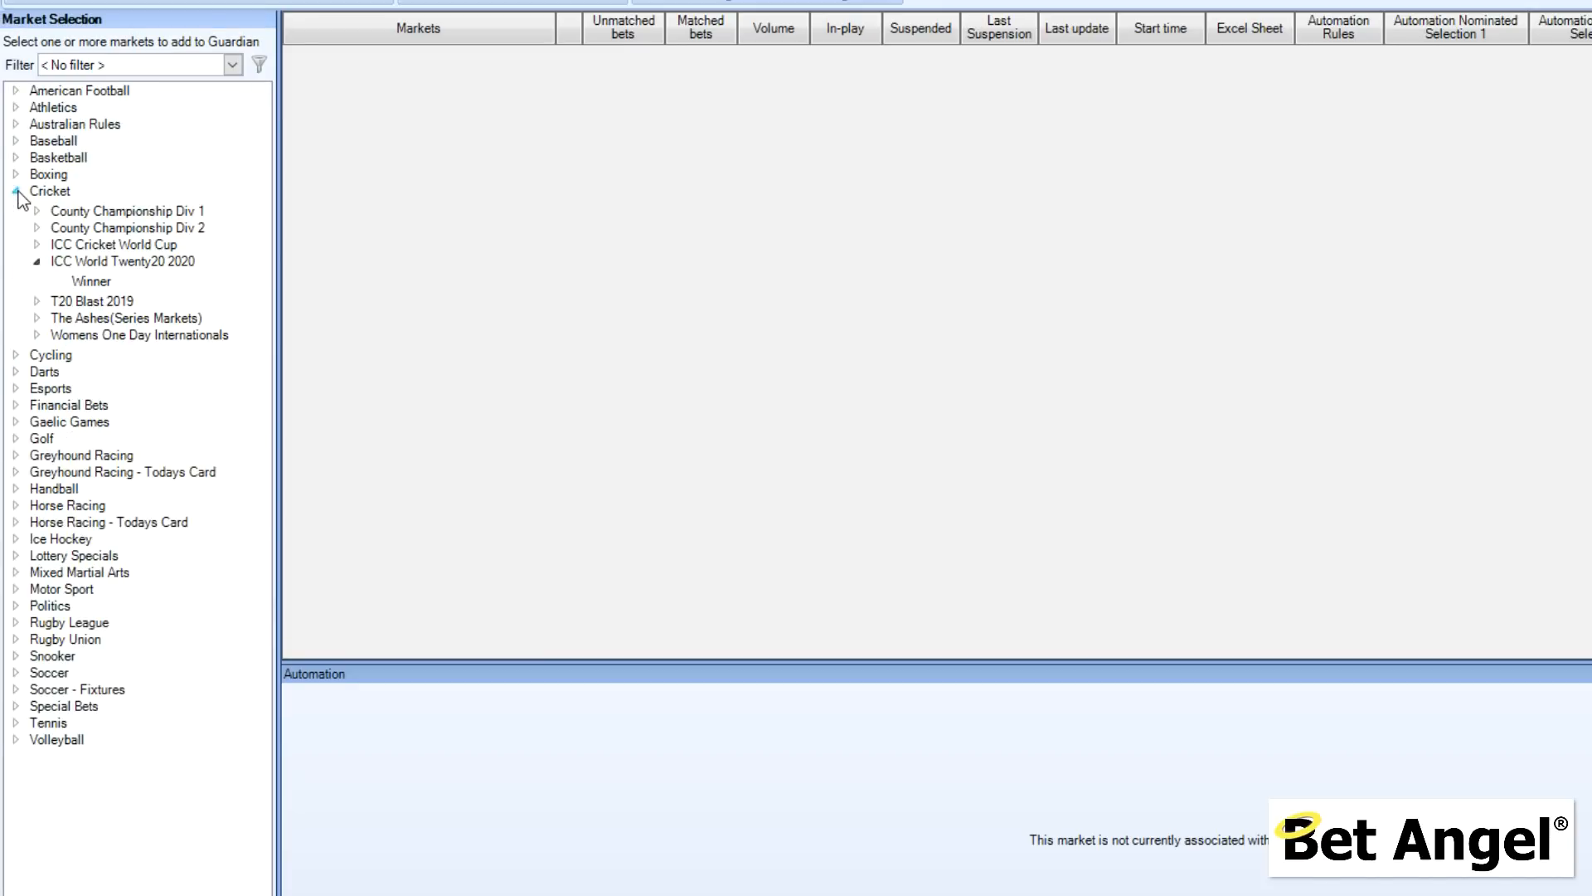
pyautogui.click(37, 244)
pyautogui.click(57, 265)
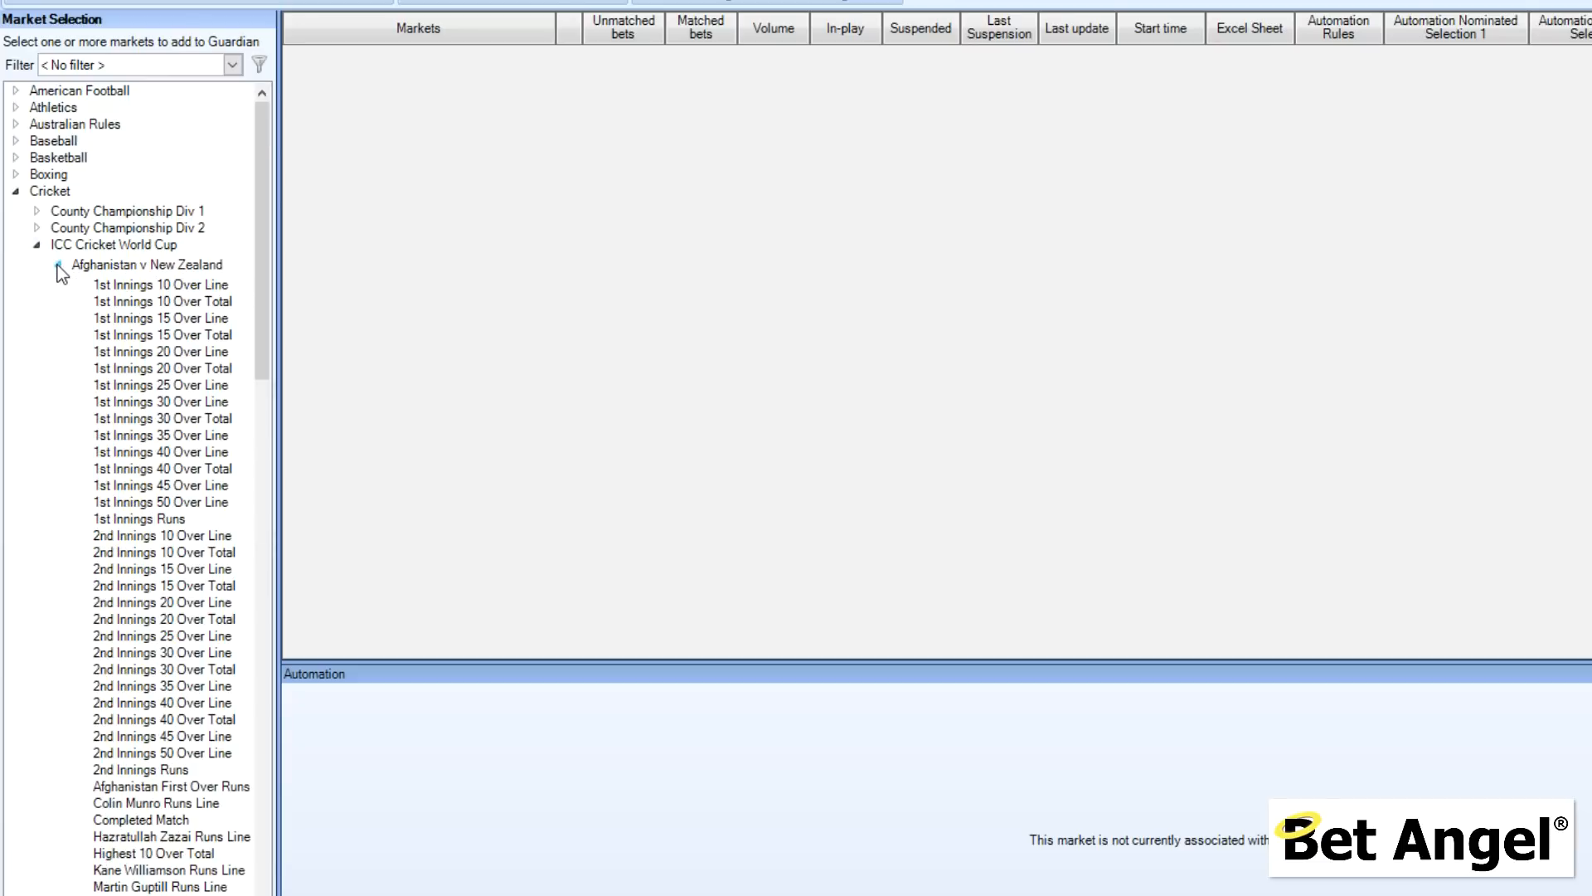
pyautogui.click(36, 245)
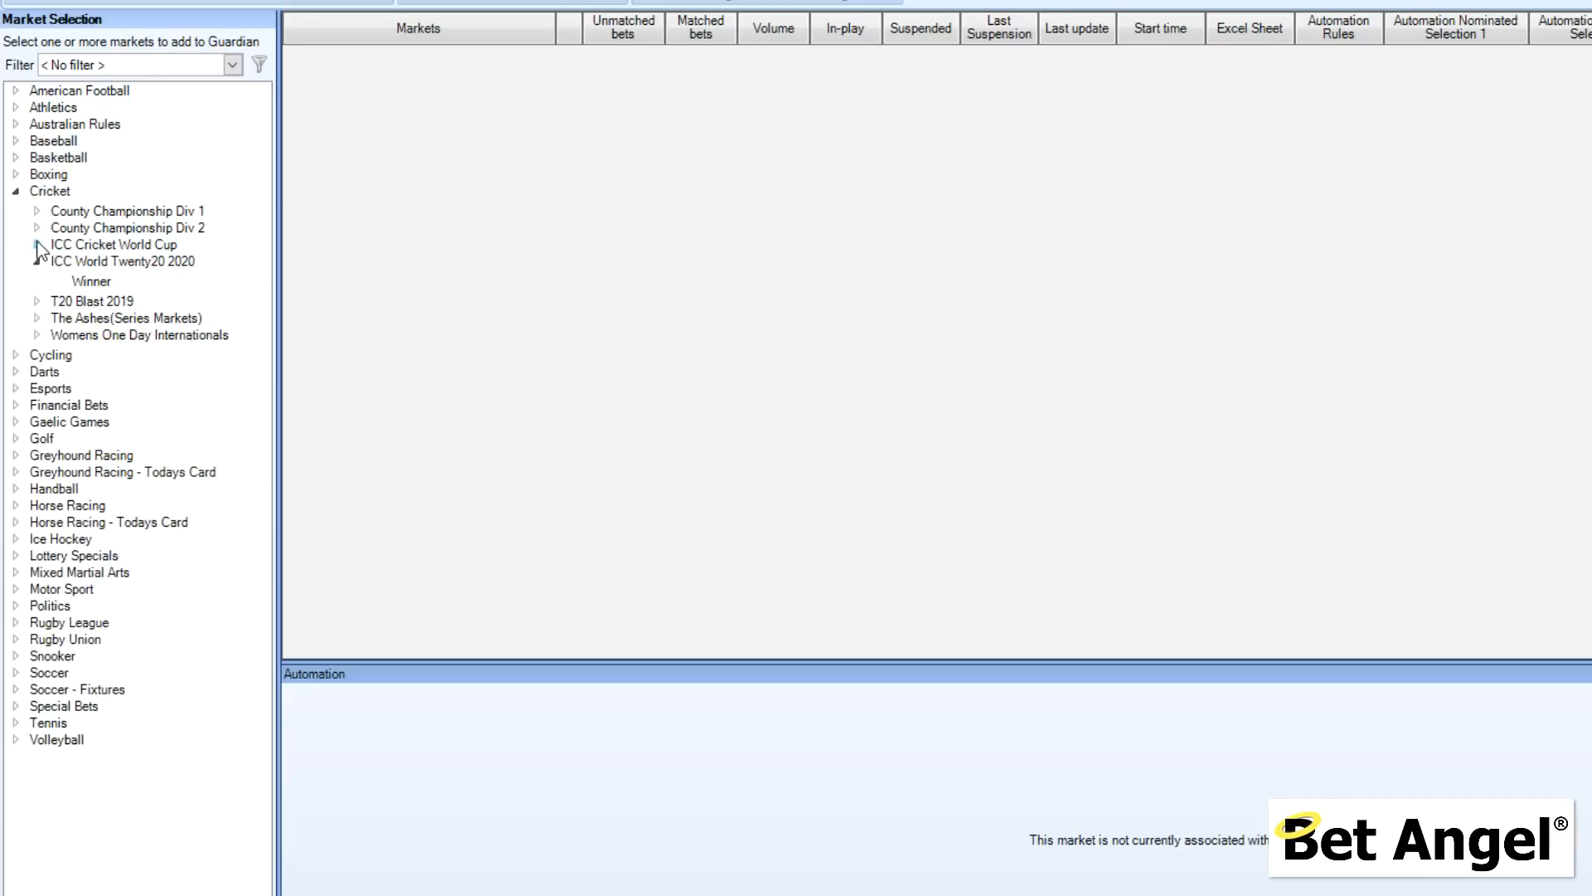
pyautogui.click(16, 191)
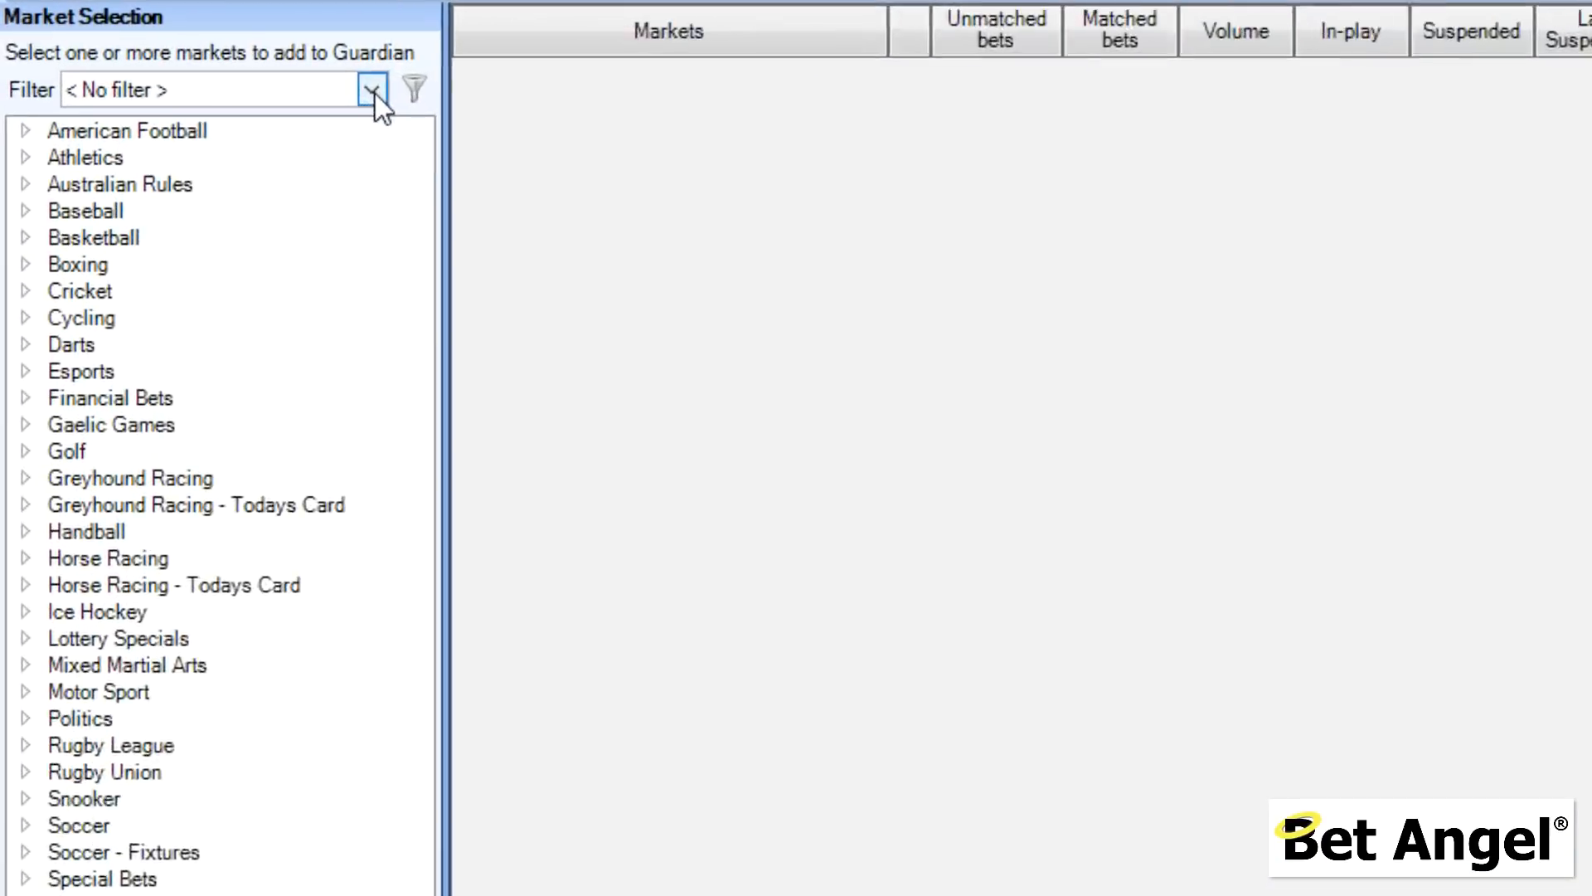
# Step: Filter the market selection with the example filter Cricket - Match Odds
pyautogui.click(373, 92)
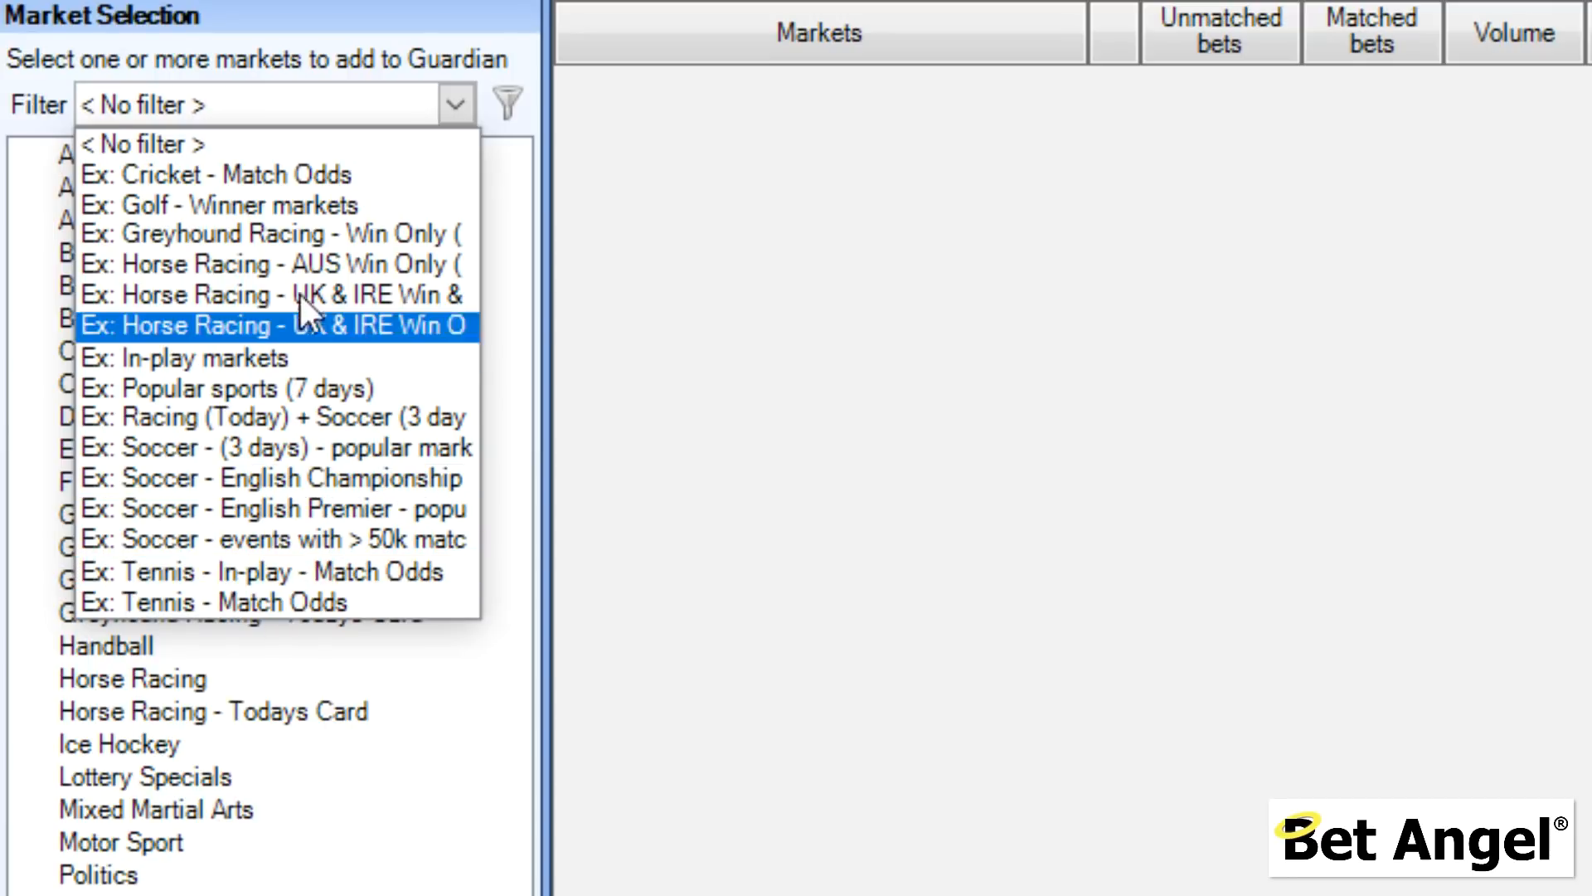
pyautogui.click(280, 166)
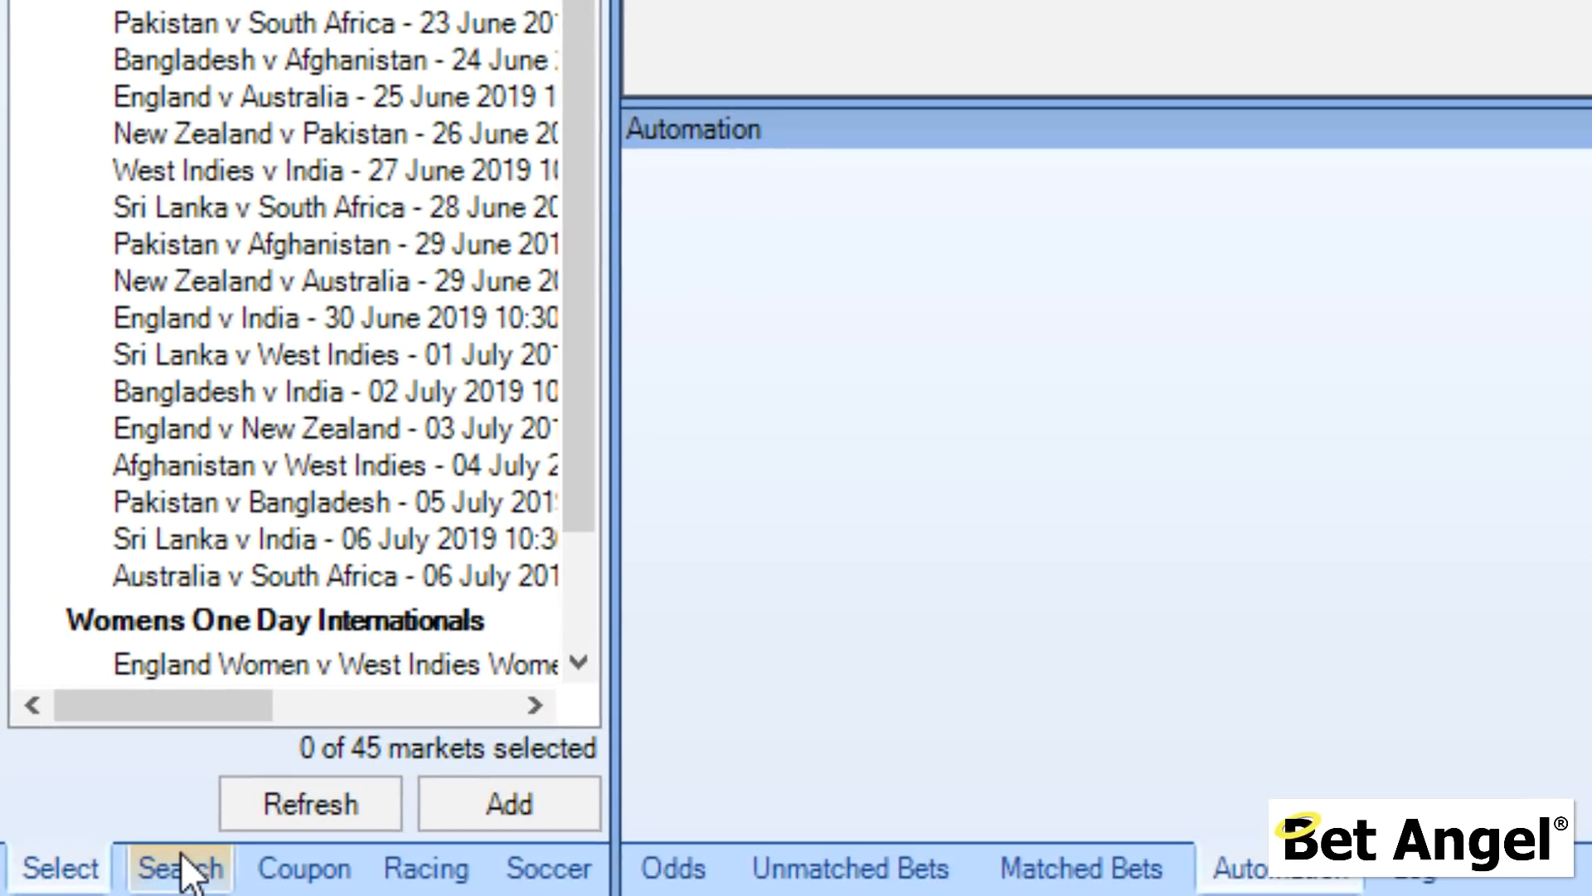
# Step: Examine the Search, Coupon and Soccer options for adding markets to Guardian, including the search filter list
pyautogui.click(82, 895)
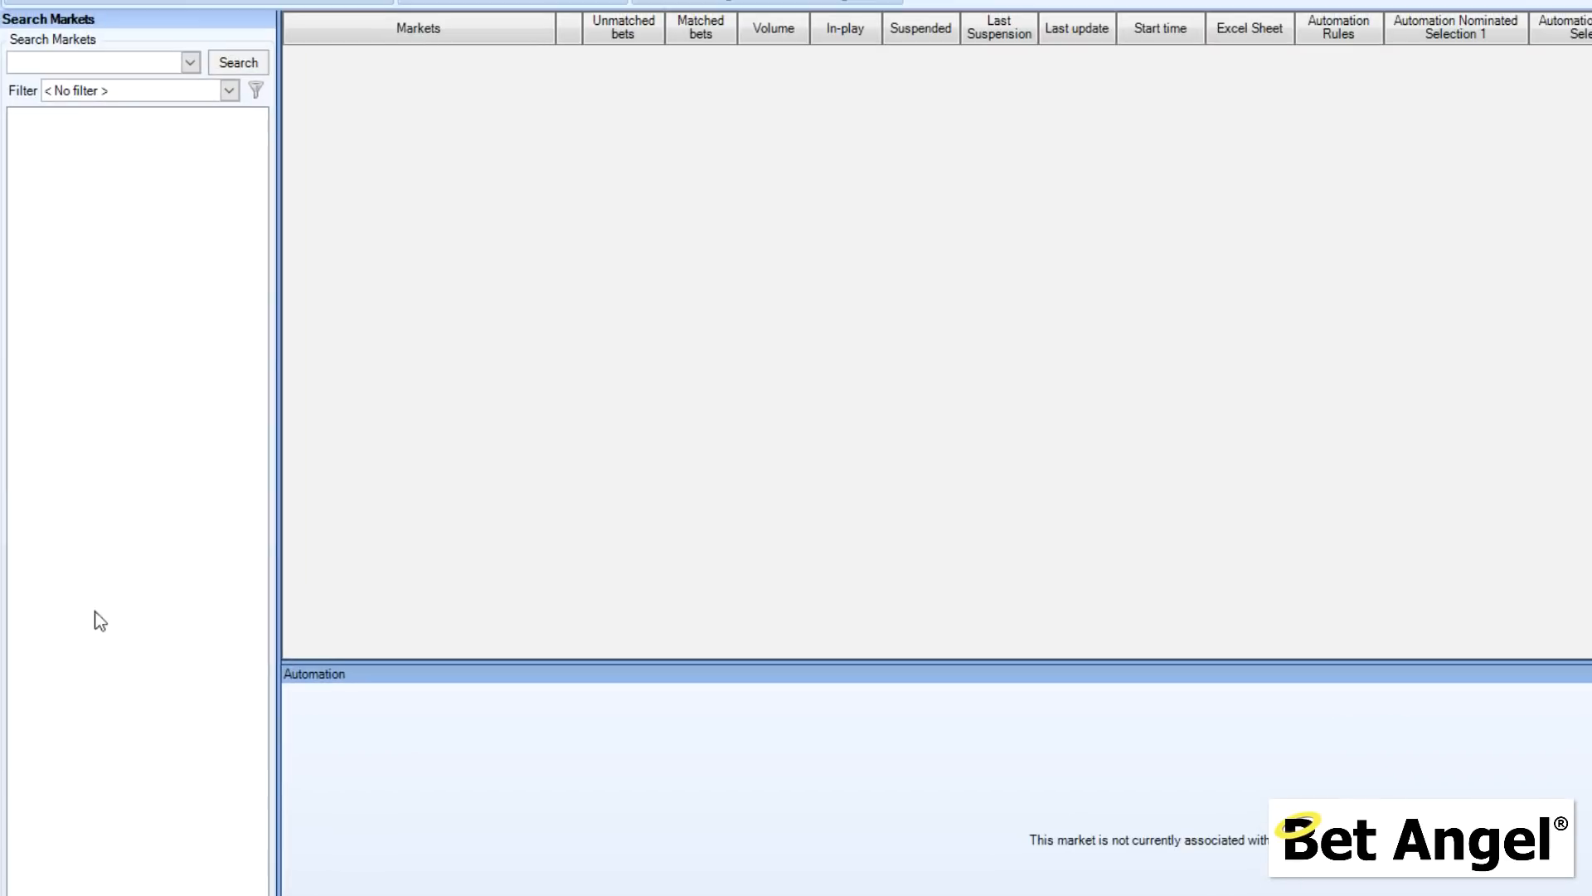
pyautogui.click(184, 63)
pyautogui.click(236, 95)
pyautogui.click(237, 95)
pyautogui.click(122, 511)
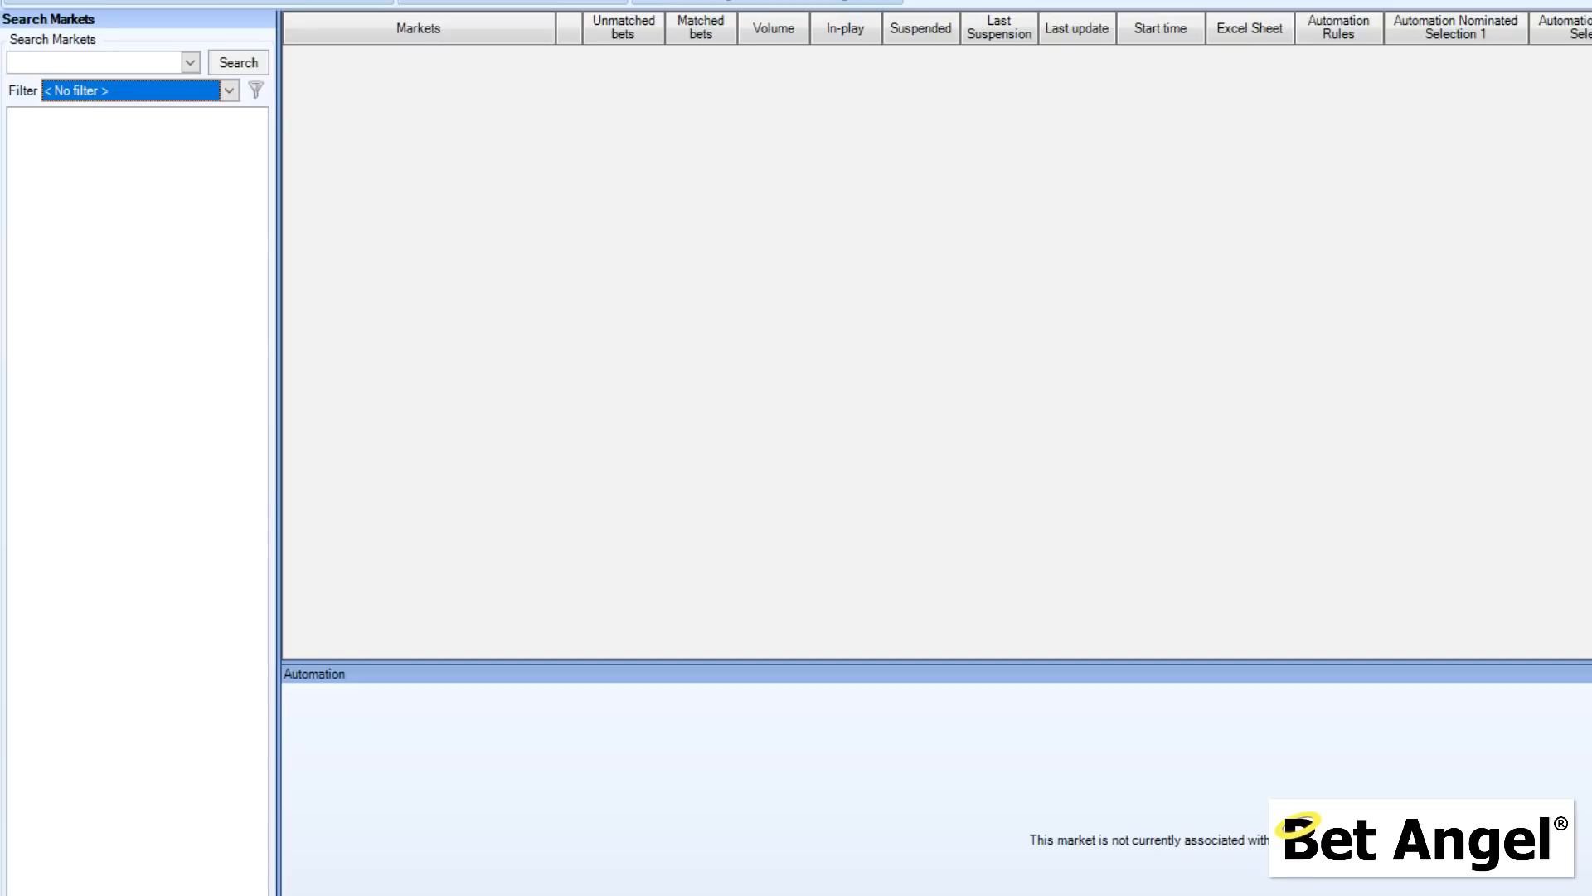
pyautogui.click(313, 865)
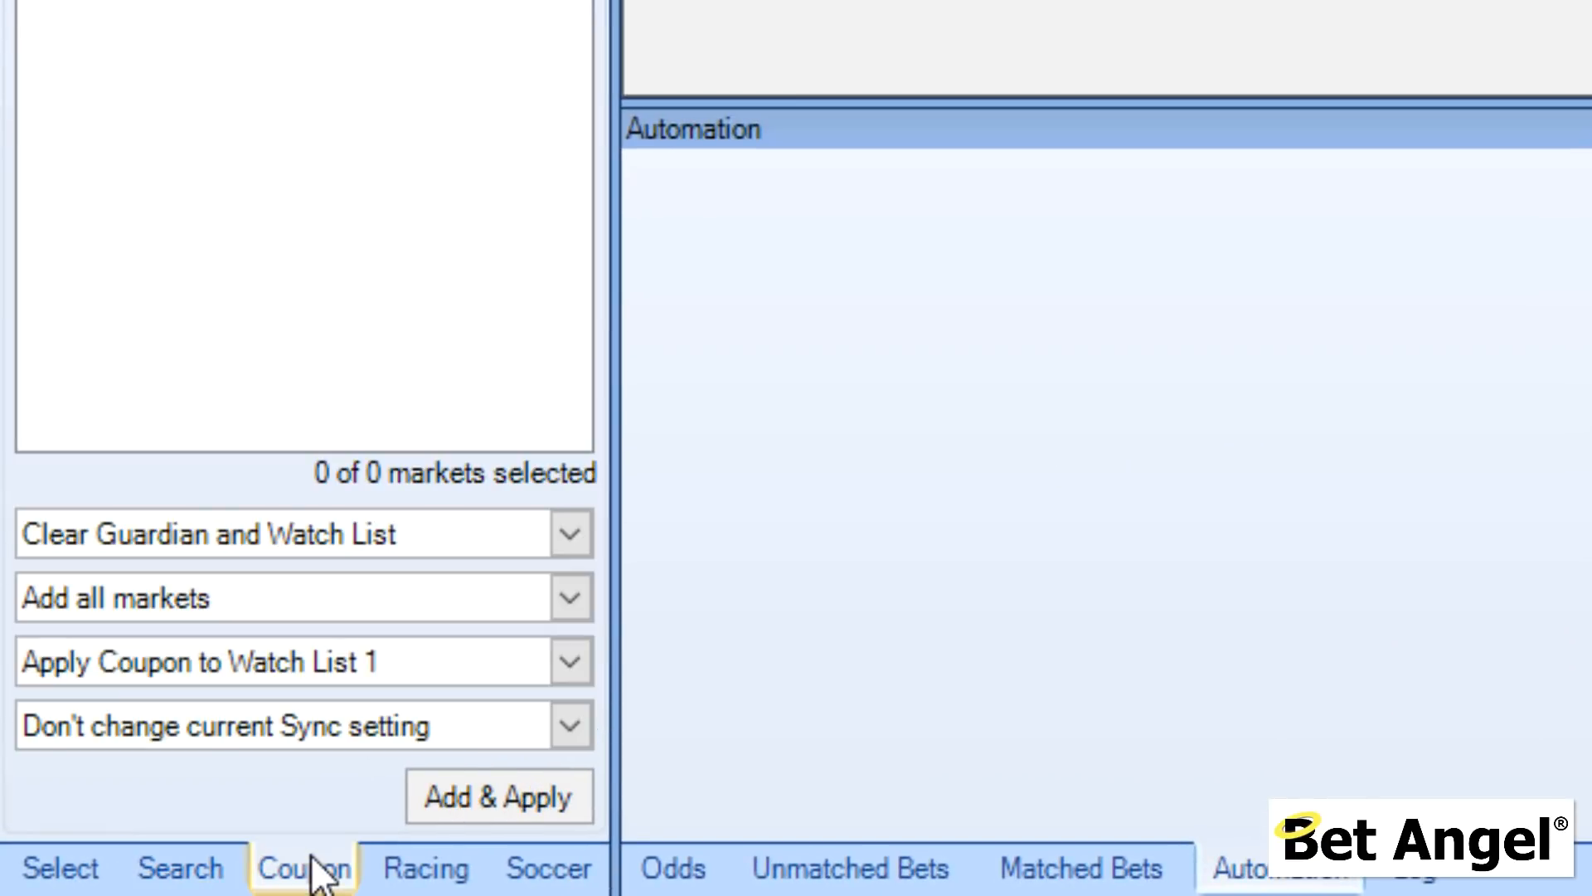
pyautogui.click(566, 871)
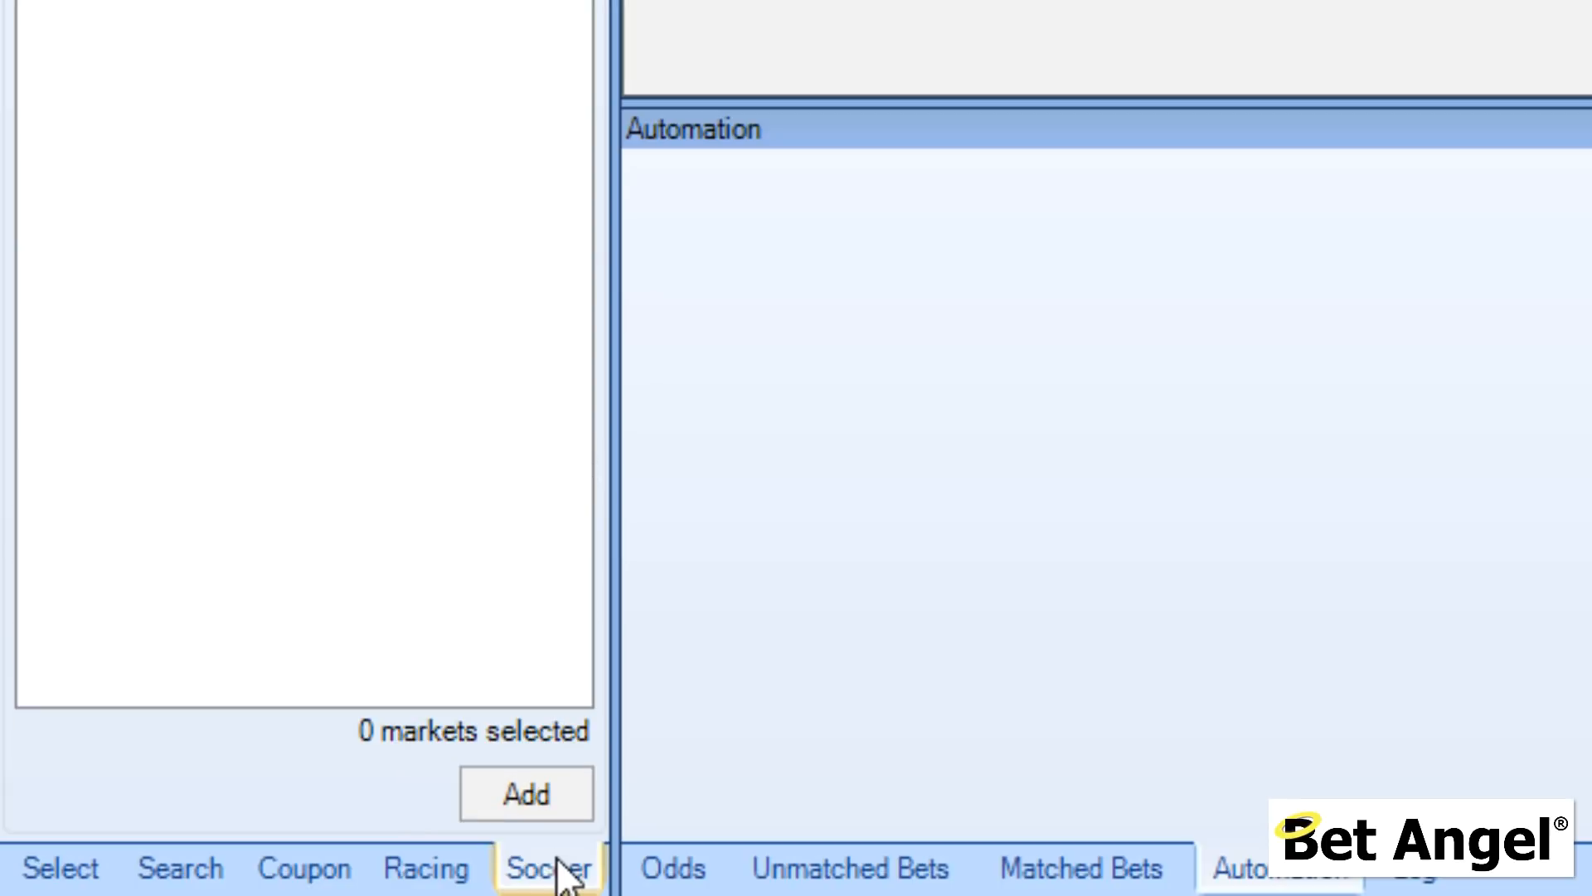
# Step: Add today's UK and Irish horse racing win markets to Guardian with the racing quick picks
pyautogui.click(424, 867)
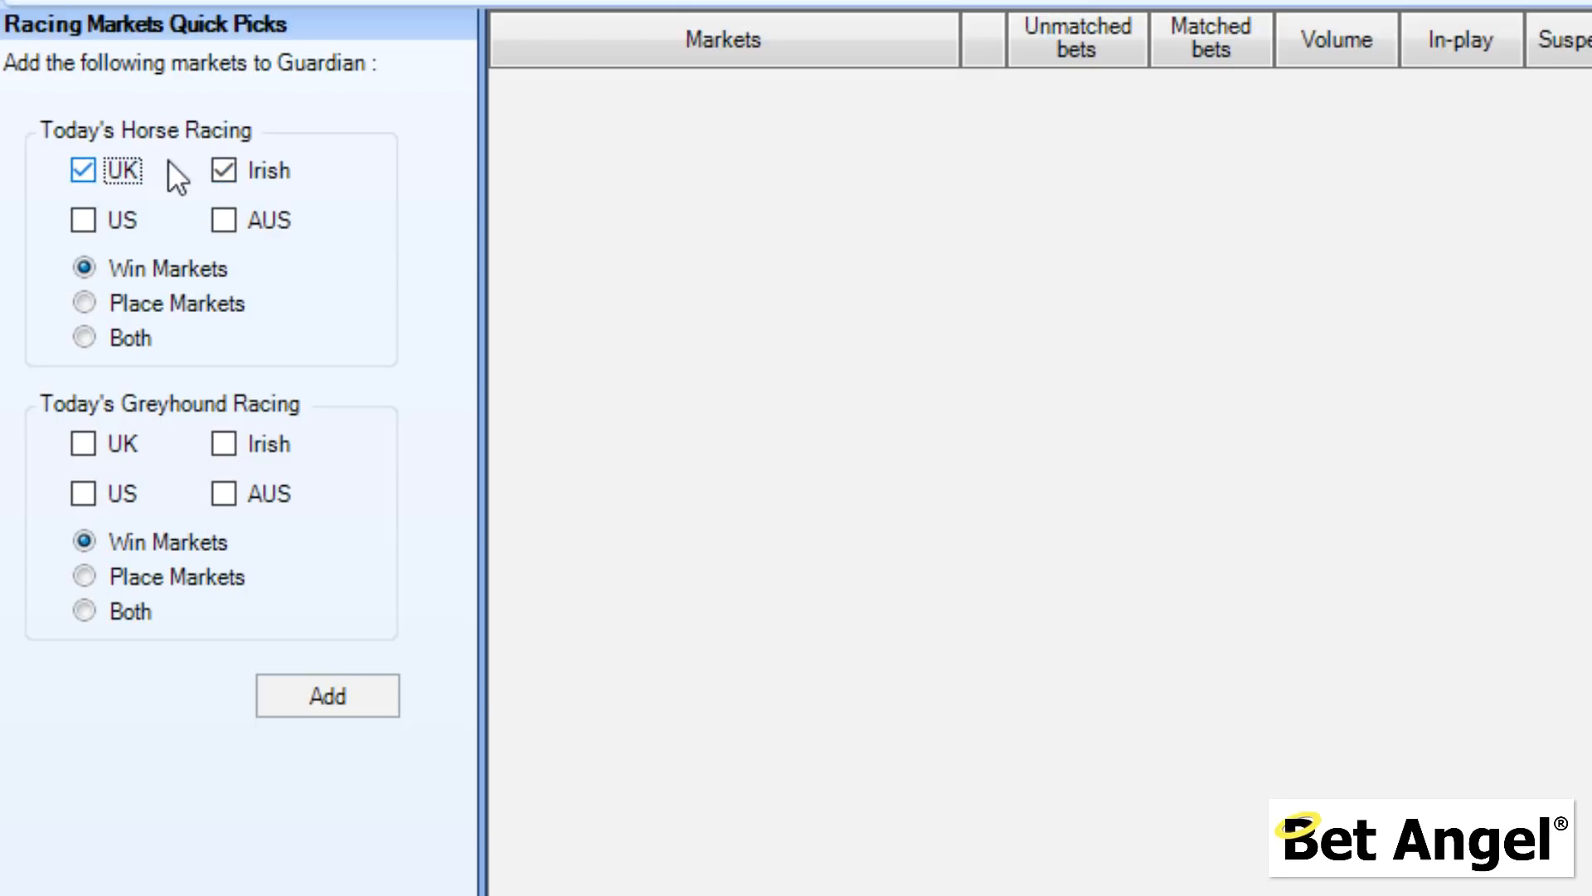
pyautogui.click(292, 693)
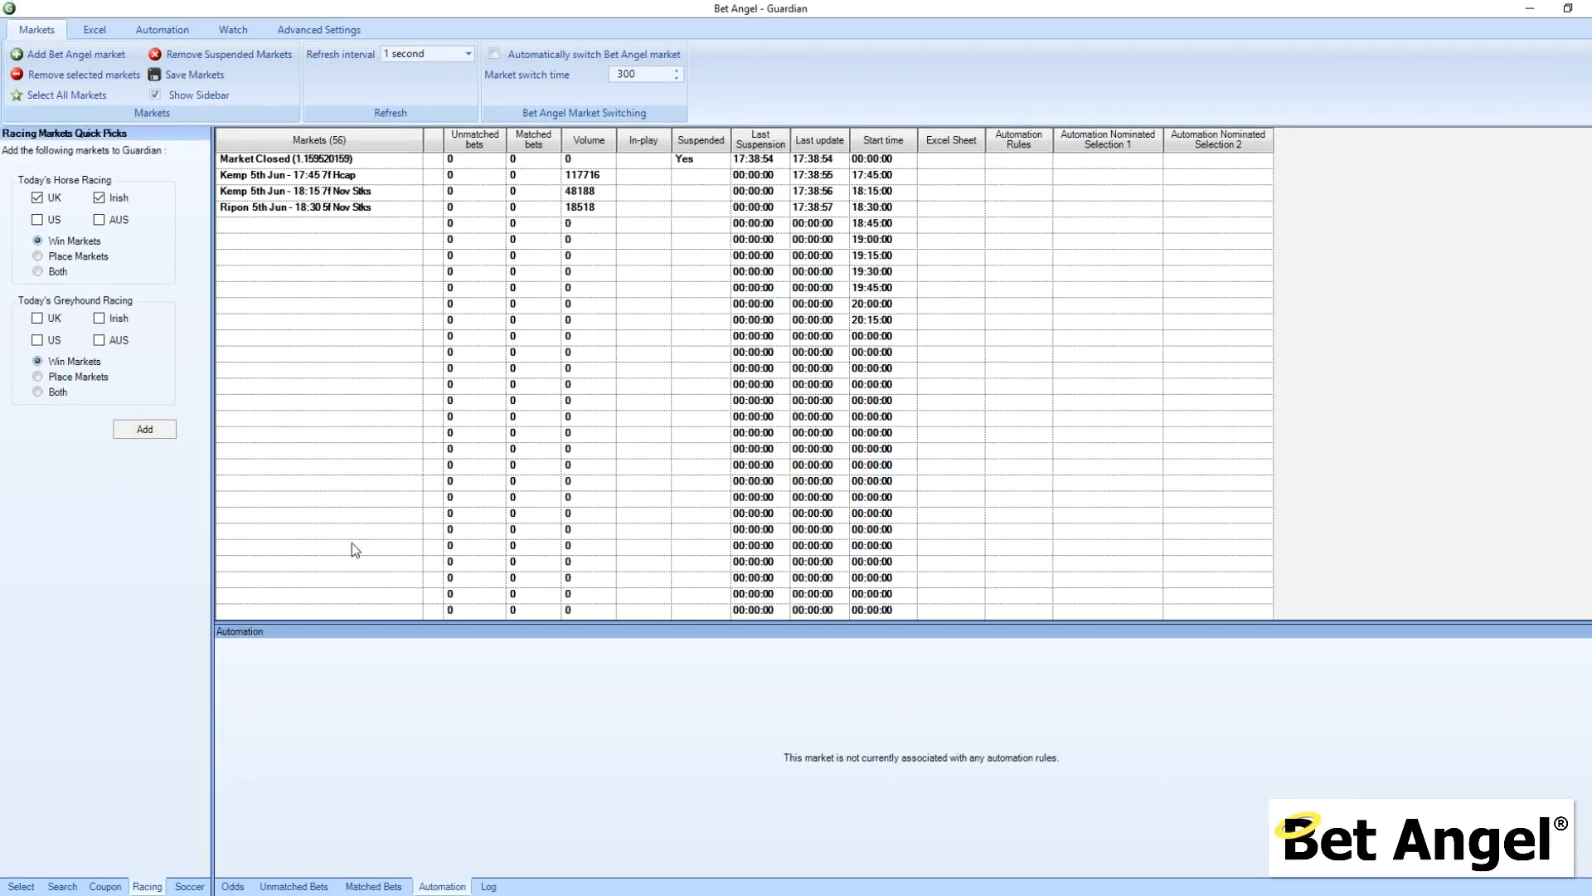
# Step: Filter the market search to Cricket - Match Odds and select the four ICC Cricket World Cup matches from South Africa v India to Pakistan v Sri Lanka
pyautogui.click(63, 885)
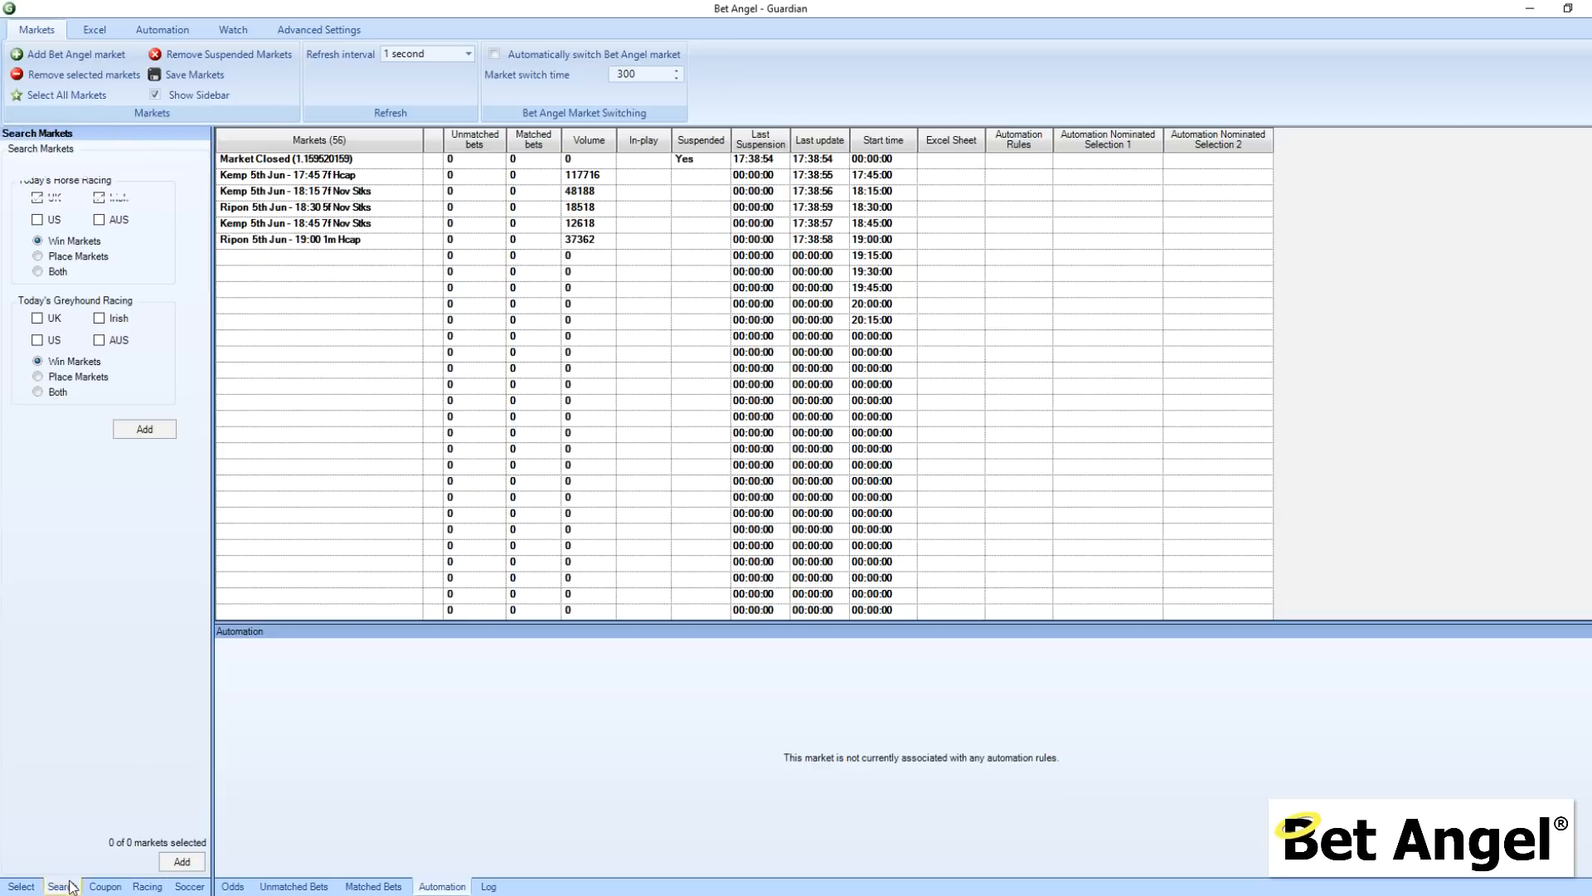
pyautogui.click(175, 187)
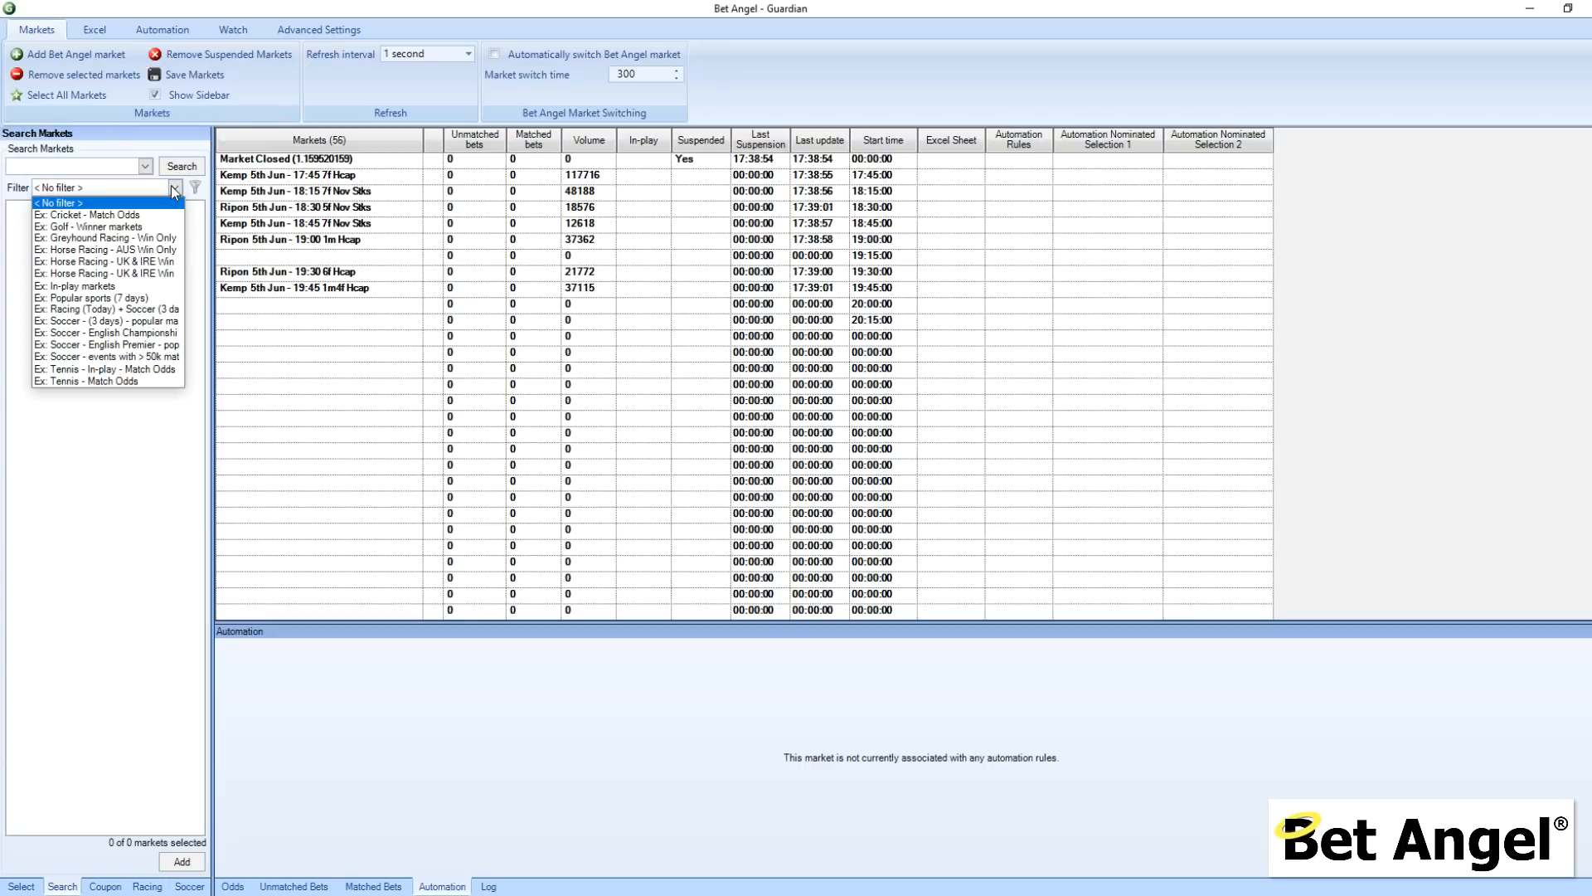
pyautogui.click(139, 216)
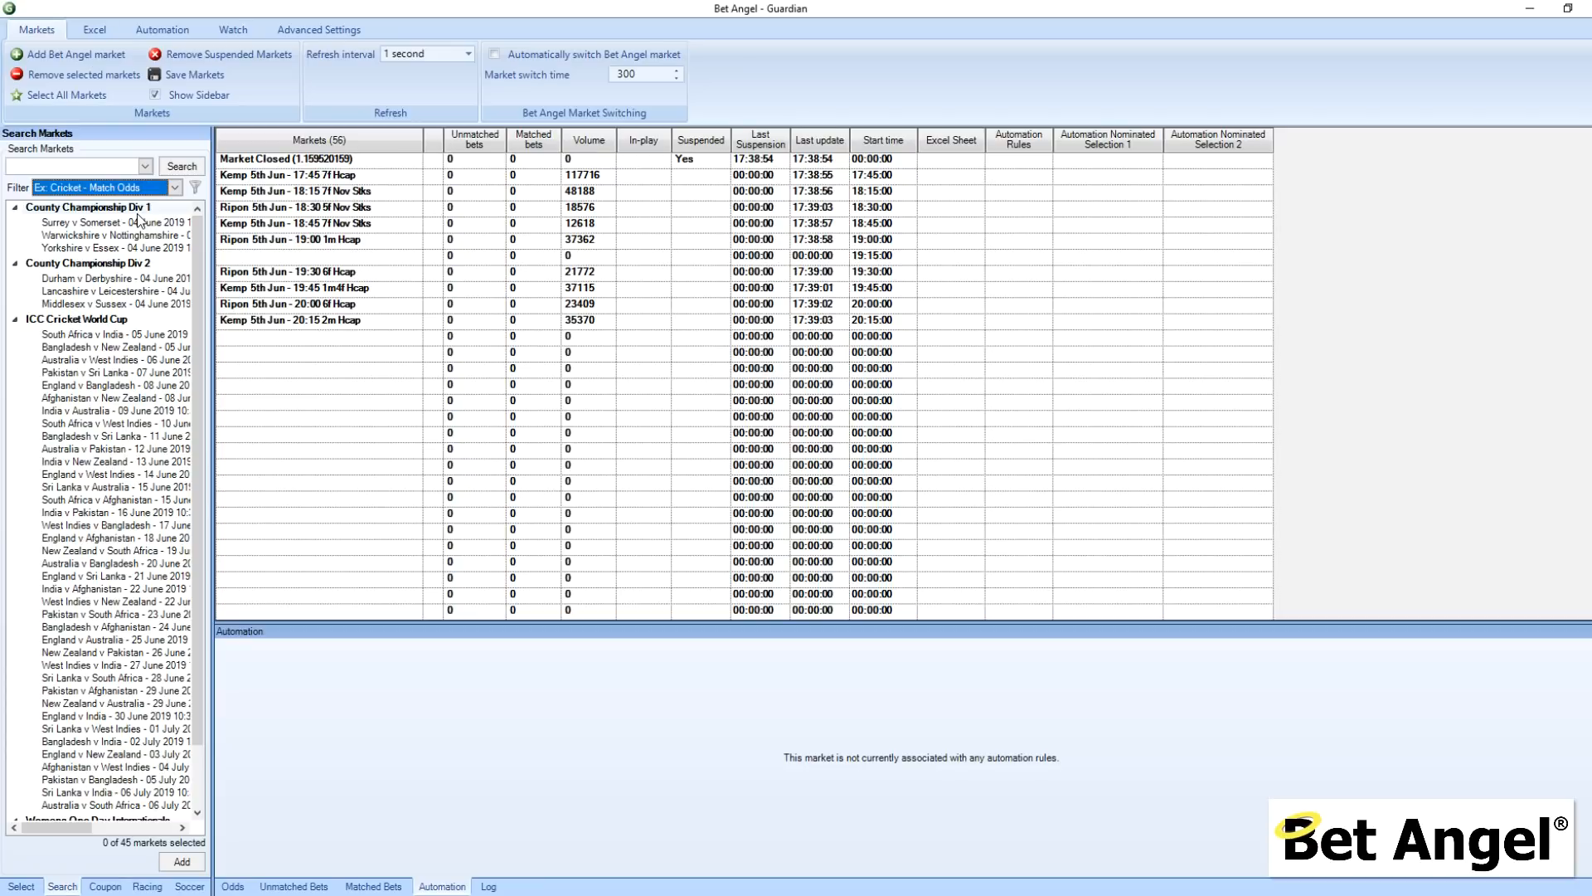
pyautogui.click(119, 335)
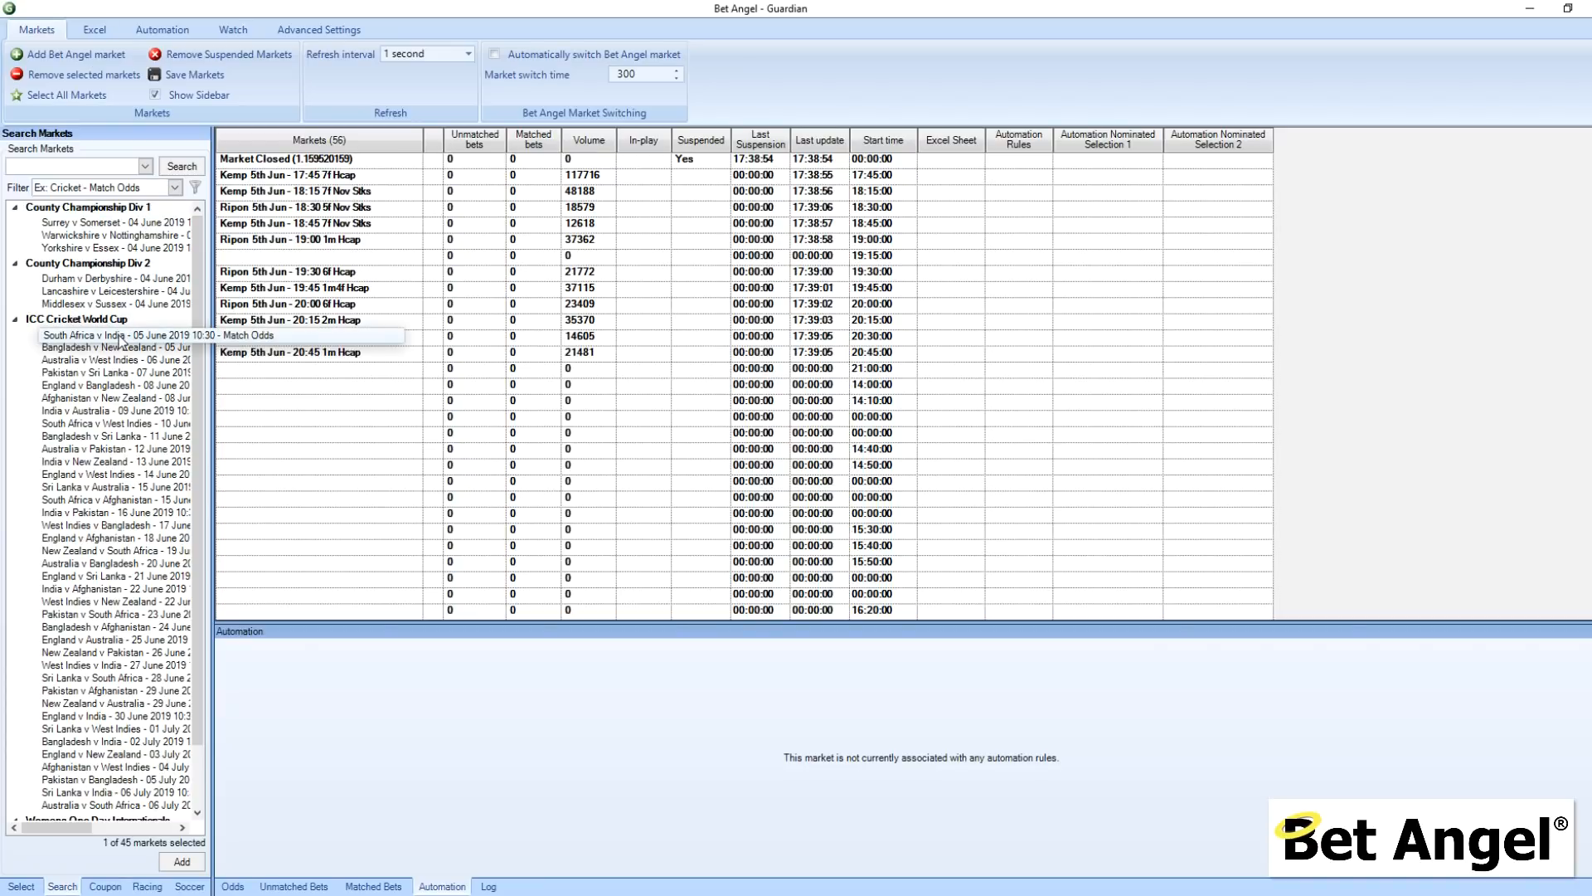
pyautogui.hotkey('shift', 'Down')
pyautogui.hotkey('shift', 'Down')
pyautogui.hotkey('shift', 'Down')
pyautogui.moveTo(120, 340); pyautogui.dragTo(376, 401)
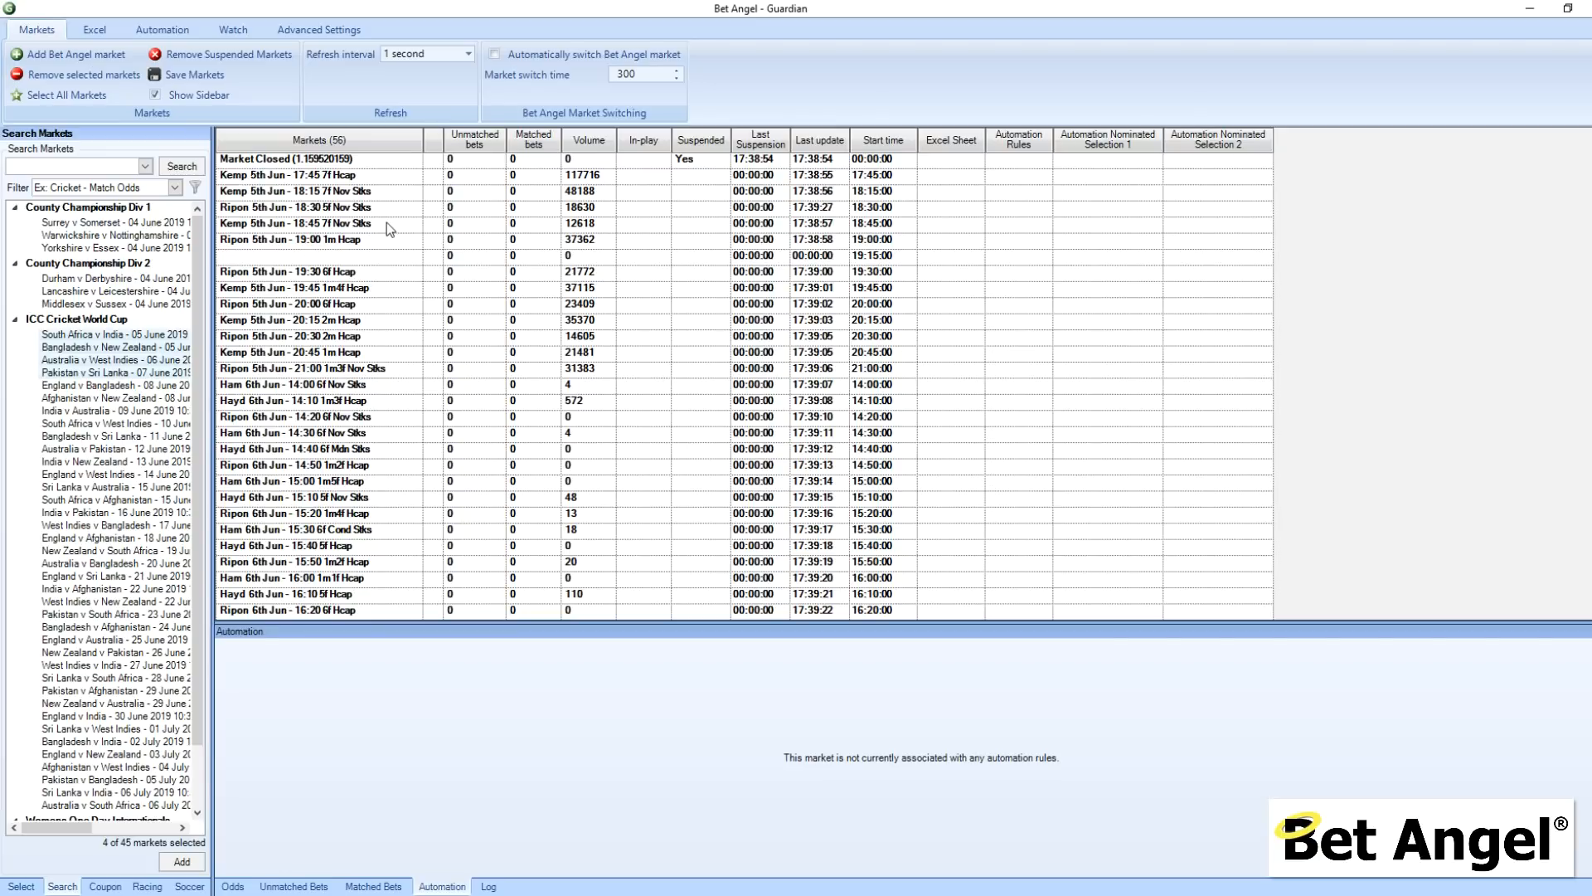
# Step: Remove the closed market from the top of the Guardian market list
pyautogui.click(325, 161)
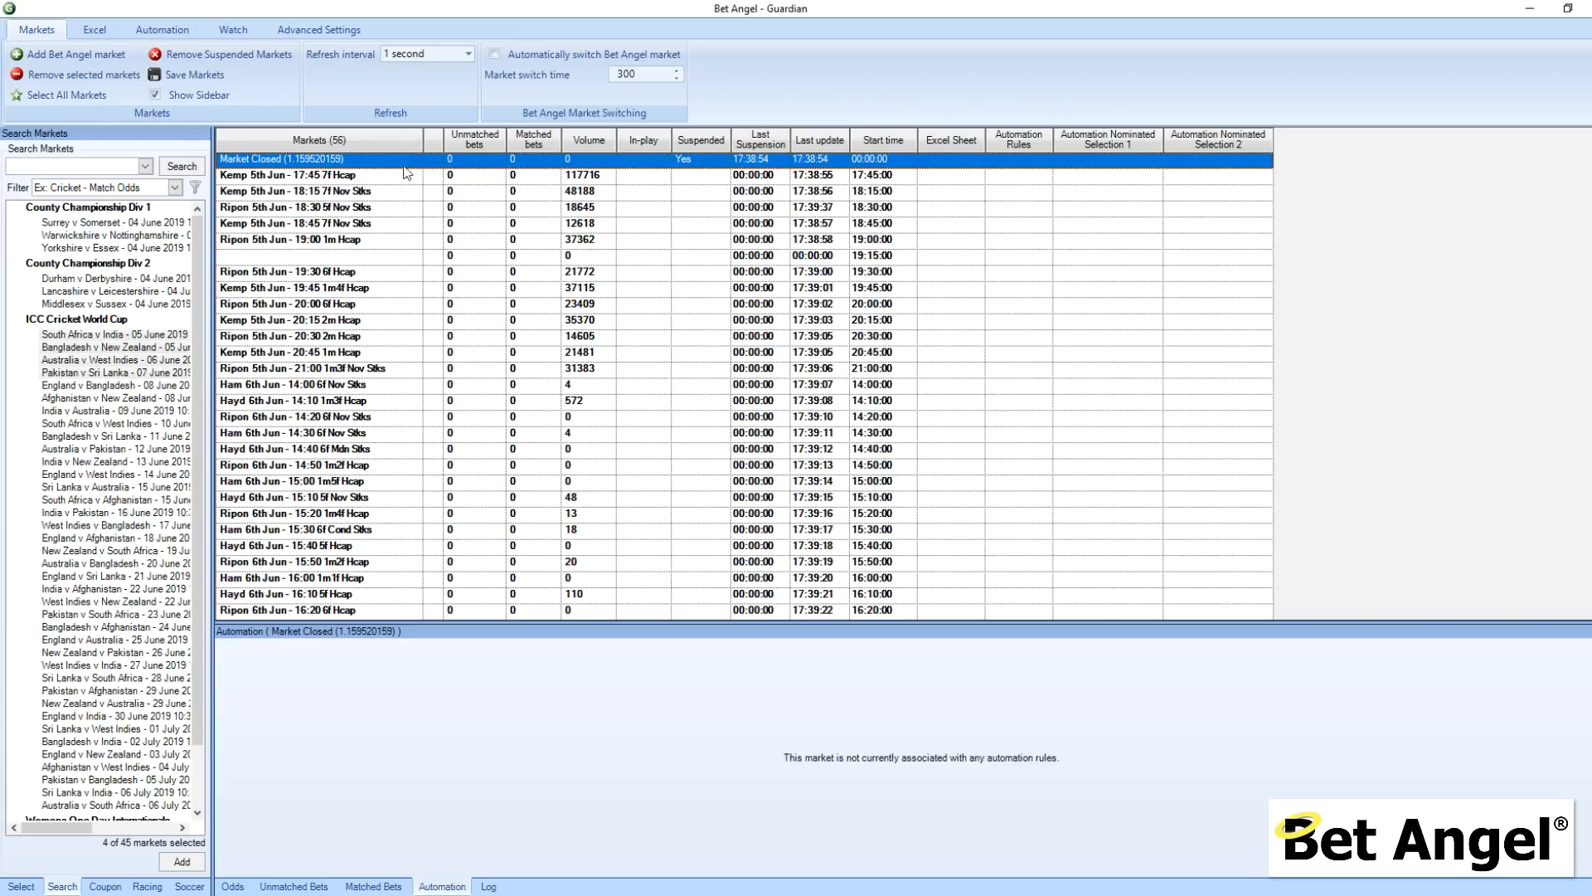
pyautogui.click(106, 83)
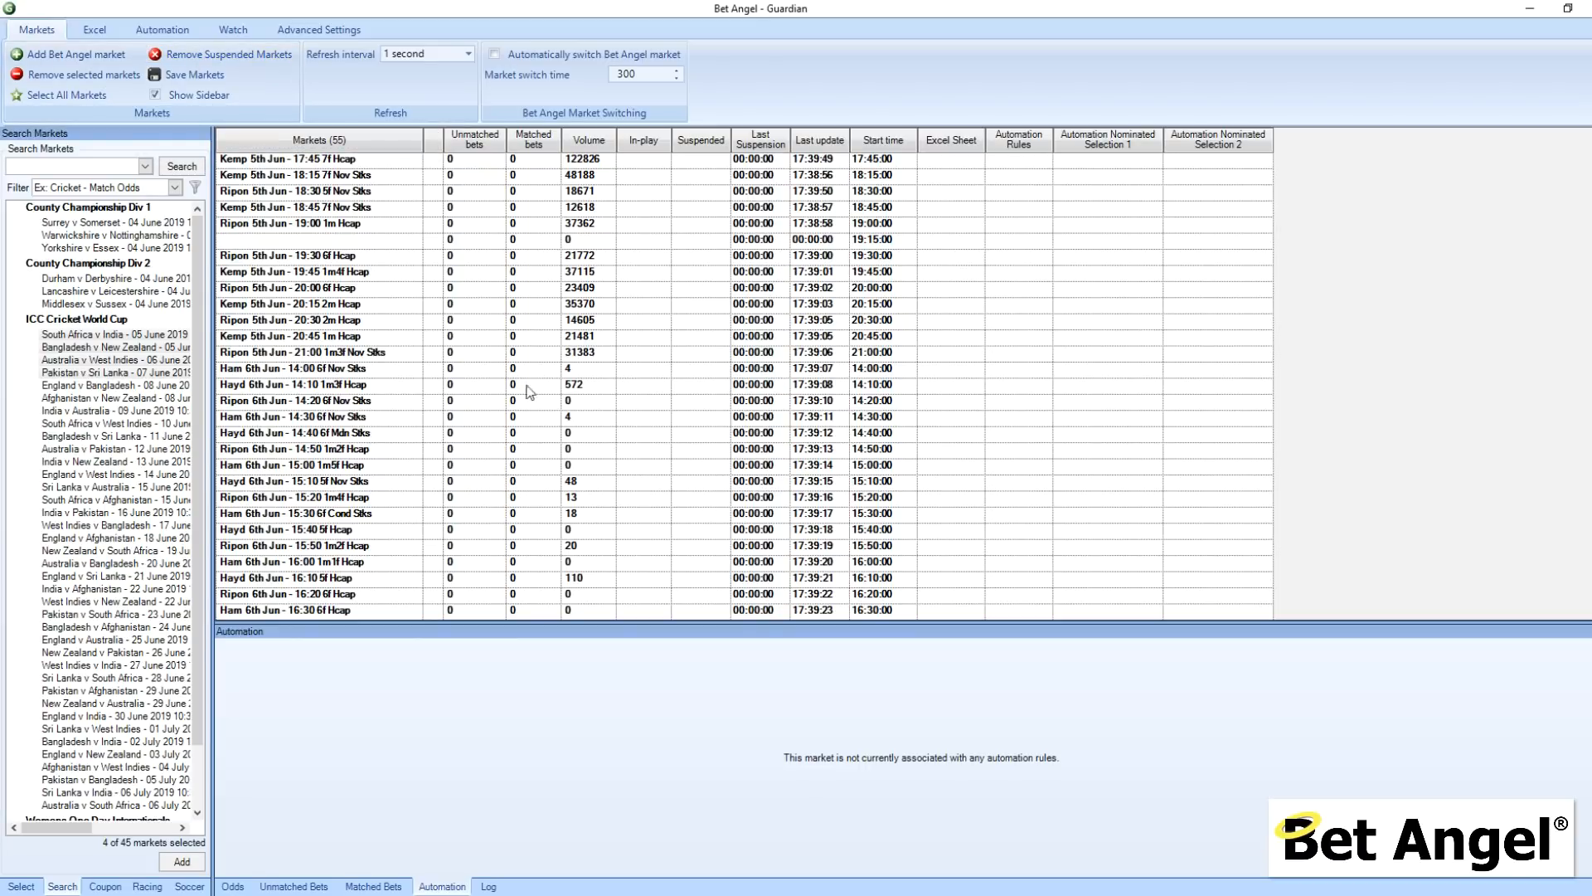
# Step: Remove all the 6th Jun markets from Guardian, from Ham 14:00 through Leop 21:00
pyautogui.click(353, 370)
pyautogui.hotkey('shift', 'Down')
pyautogui.hotkey('shift', 'Down')
pyautogui.hotkey('shift', 'Down')
pyautogui.hotkey('shift', 'Down')
pyautogui.hotkey('shift', 'Down')
pyautogui.hotkey('shift', 'Down')
pyautogui.hotkey('shift', 'Down')
pyautogui.hotkey('shift', 'Down')
pyautogui.hotkey('shift', 'Down')
pyautogui.hotkey('shift', 'Down')
pyautogui.hotkey('shift', 'Down')
pyautogui.hotkey('shift', 'Down')
pyautogui.hotkey('shift', 'Down')
pyautogui.hotkey('shift', 'Down')
pyautogui.hotkey('shift', 'Down')
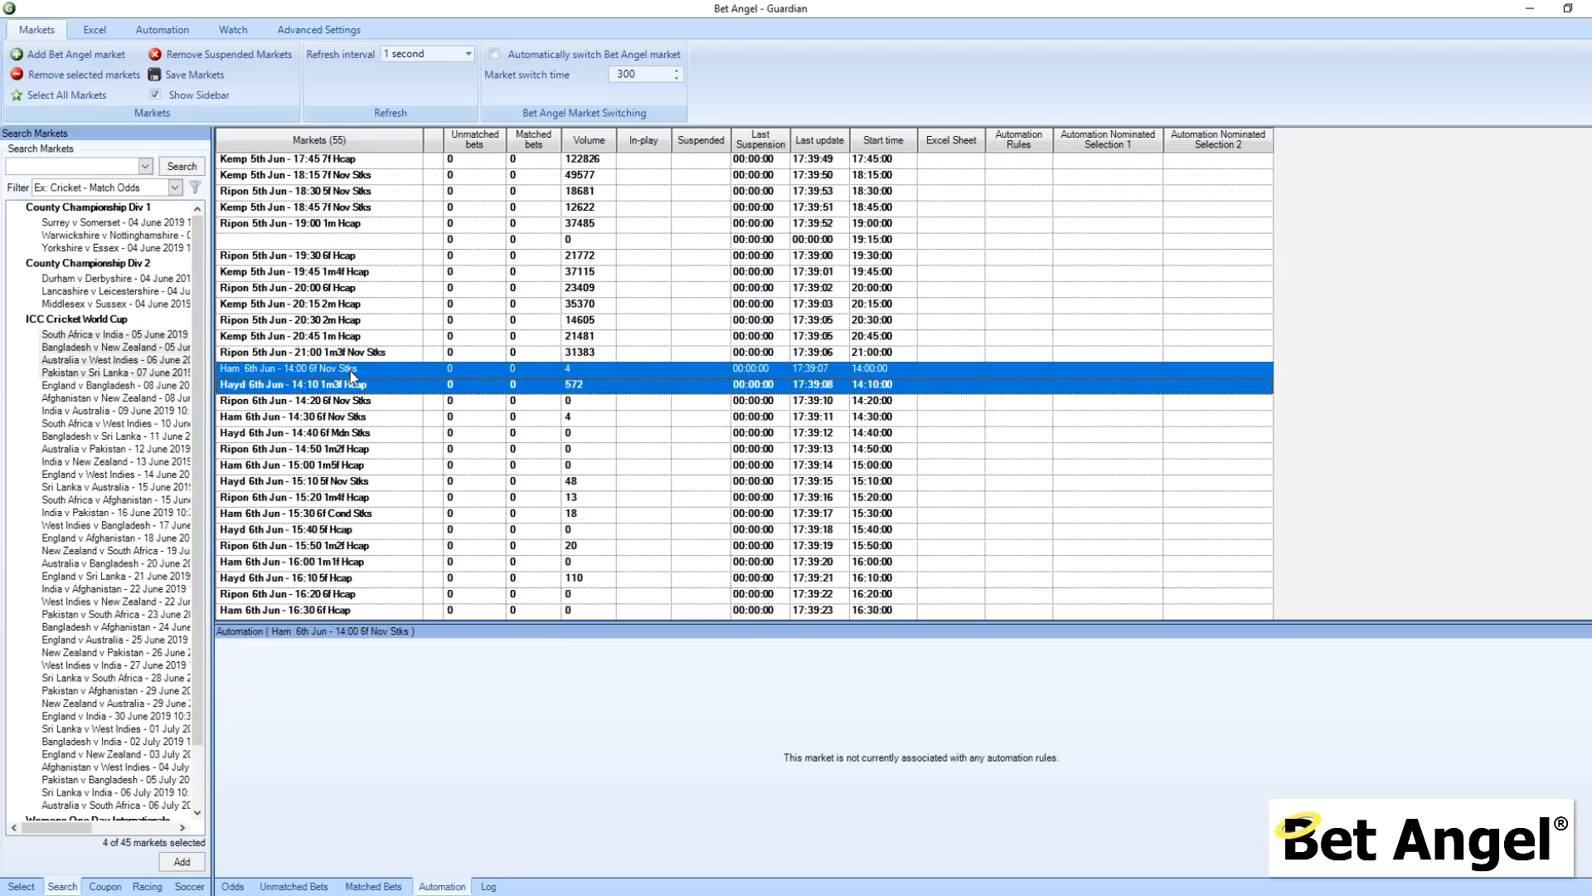
pyautogui.hotkey('shift', 'Down')
pyautogui.hotkey('shift', 'Down')
pyautogui.hotkey('shift', 'Down')
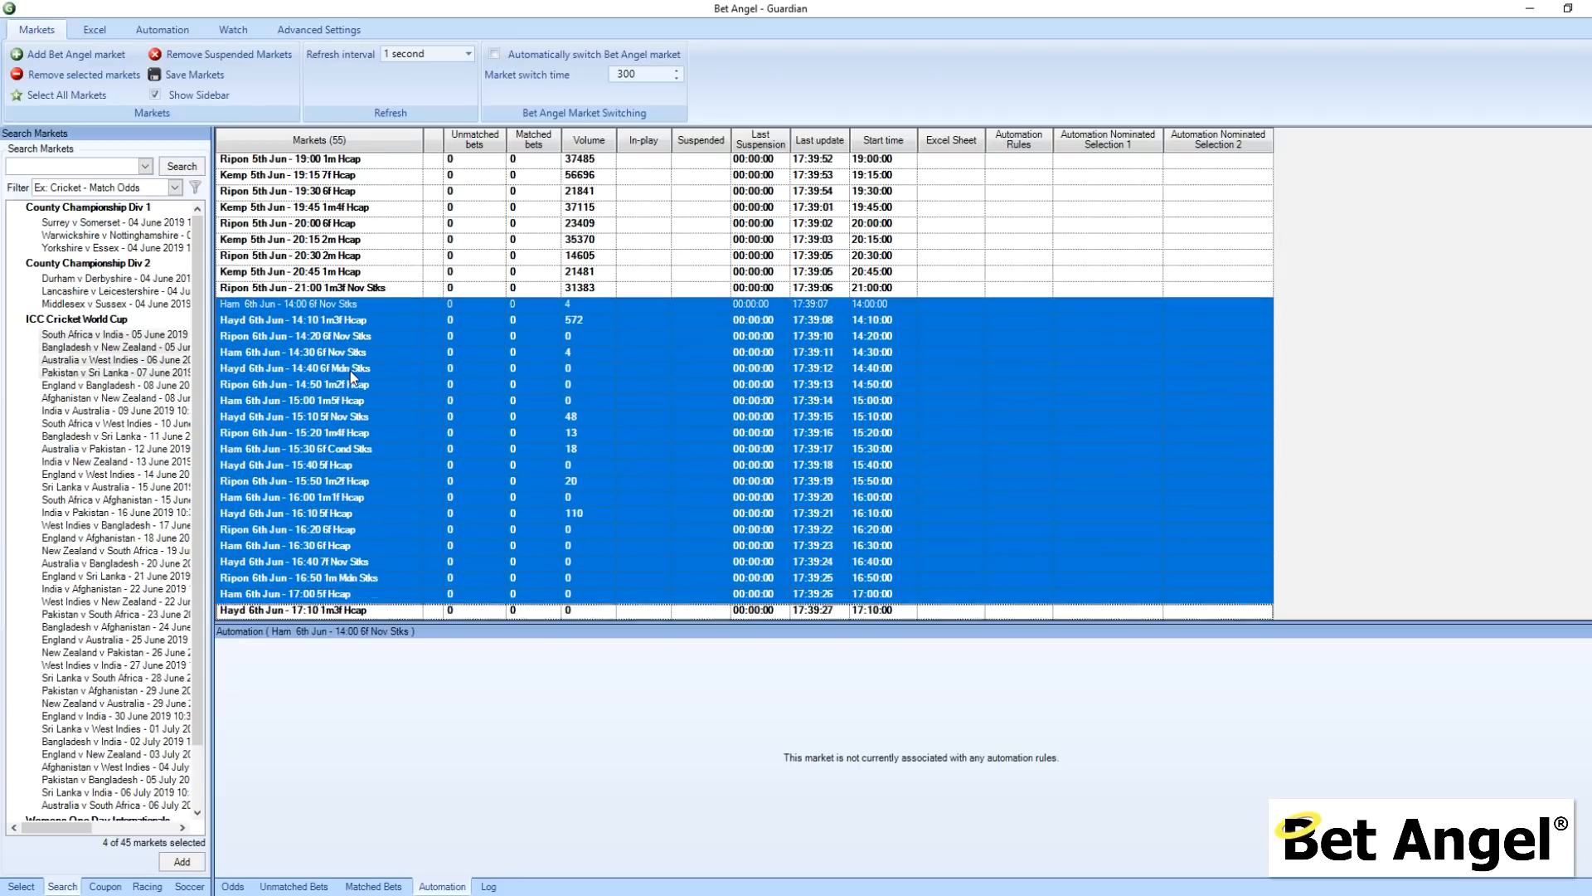
pyautogui.hotkey('shift', 'End')
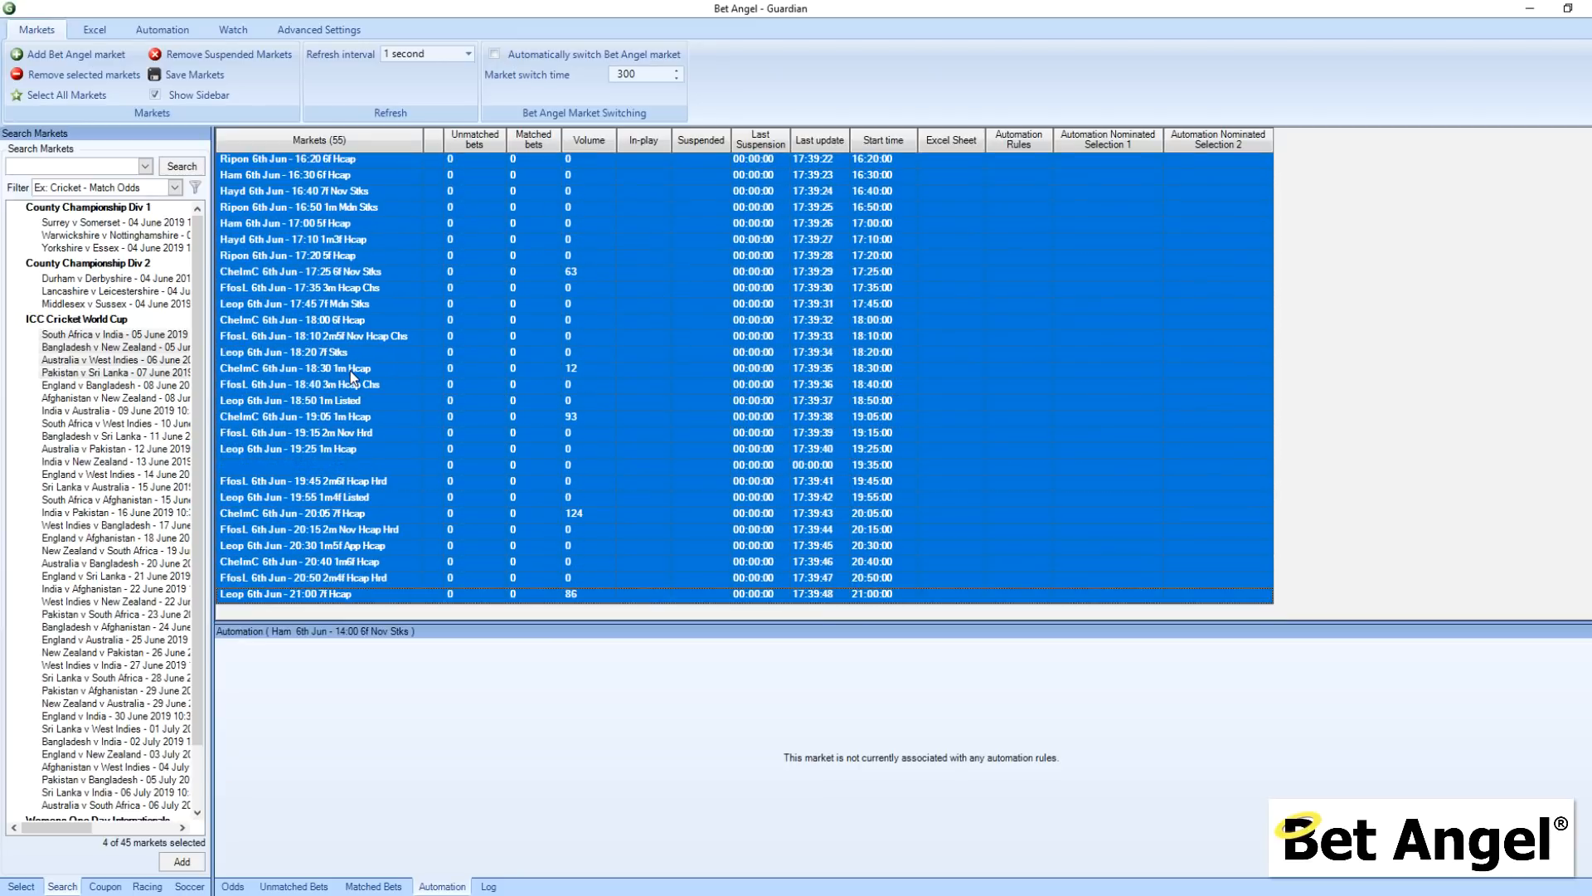
pyautogui.click(81, 75)
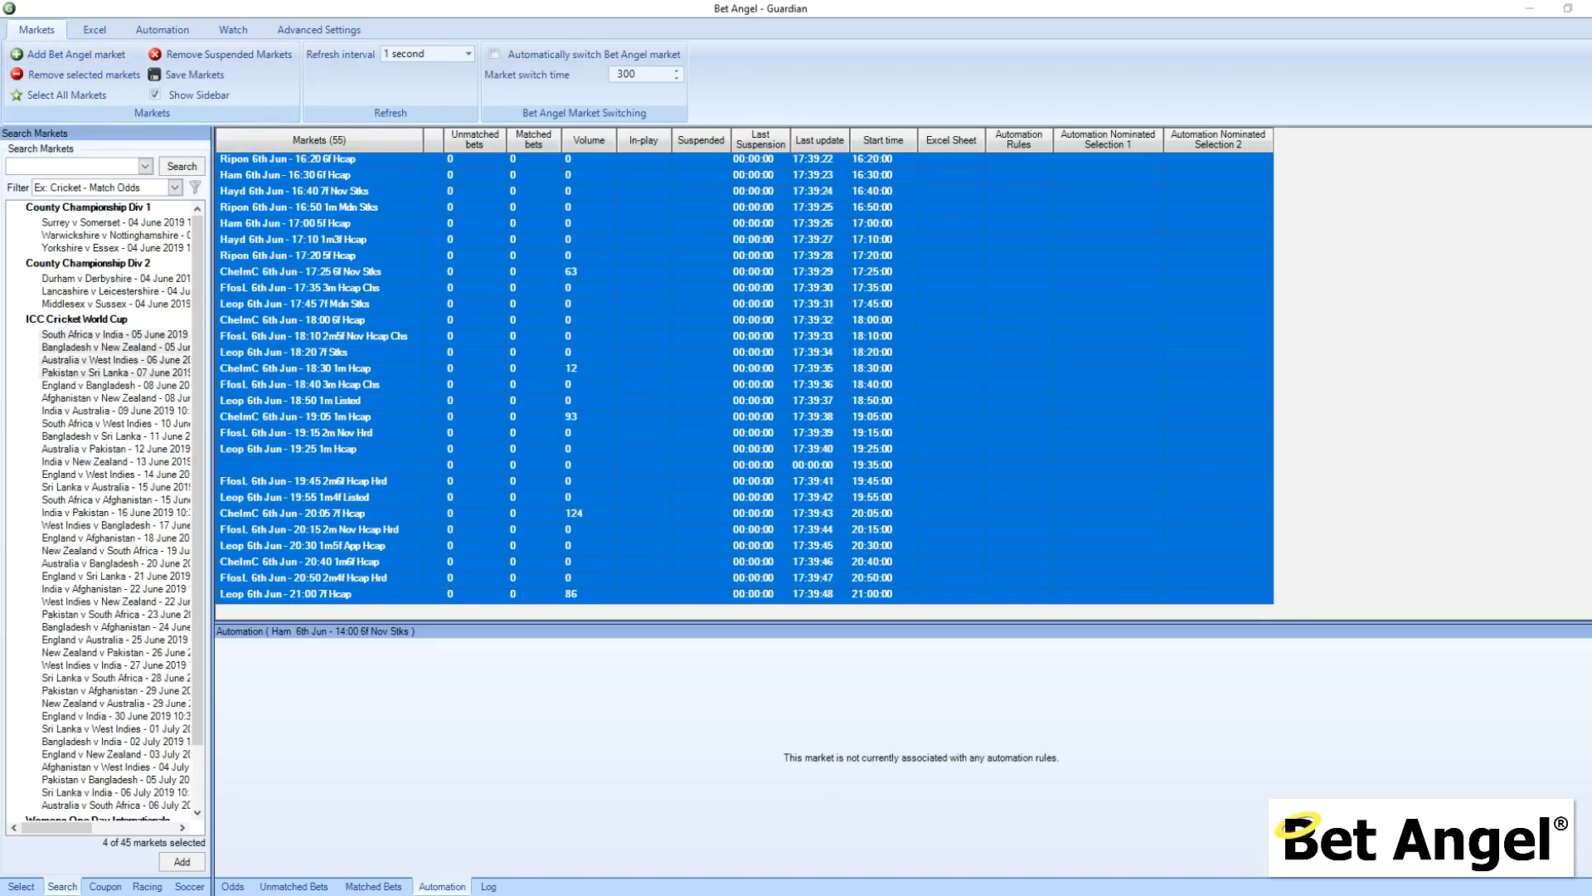
pyautogui.moveTo(760, 102); pyautogui.dragTo(667, 253)
pyautogui.click(709, 345)
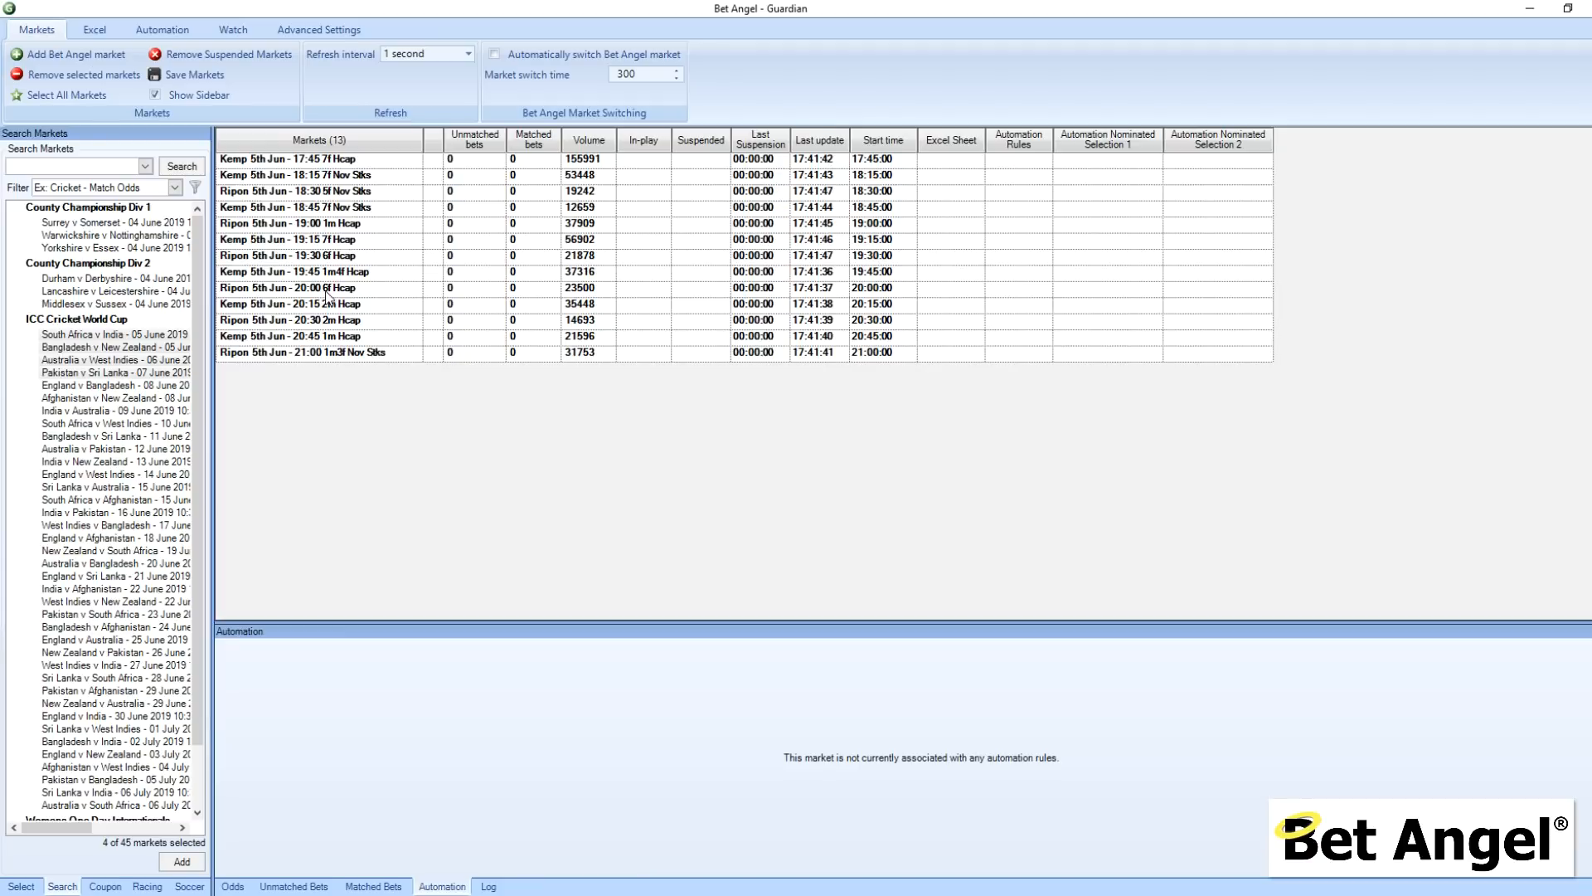
# Step: Set Guardian's refresh interval to 20 milliseconds
pyautogui.click(1151, 275)
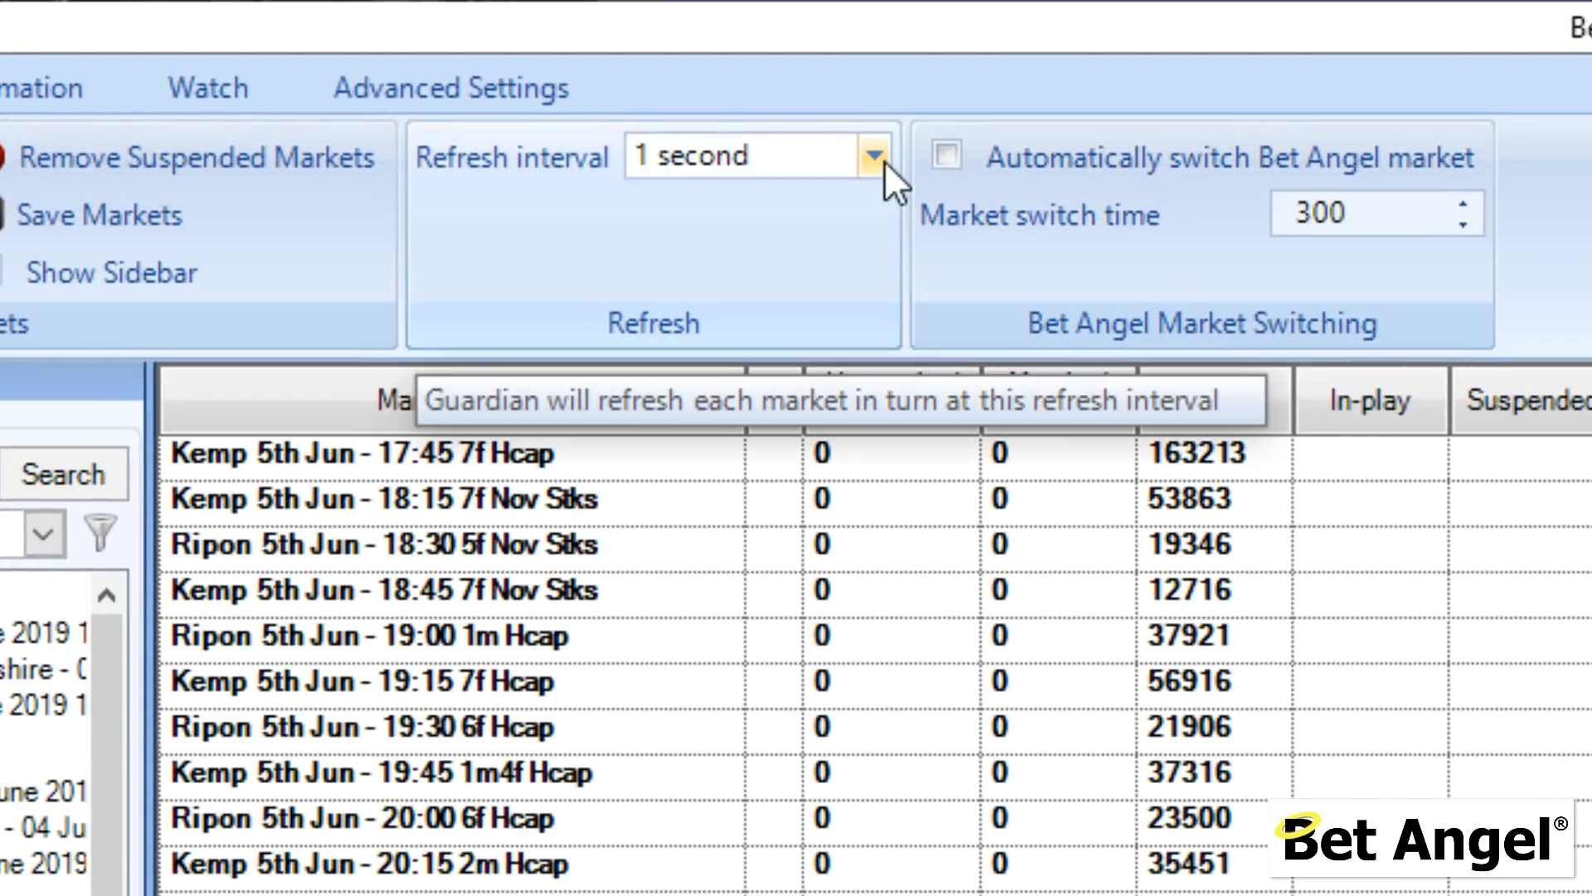
pyautogui.click(875, 155)
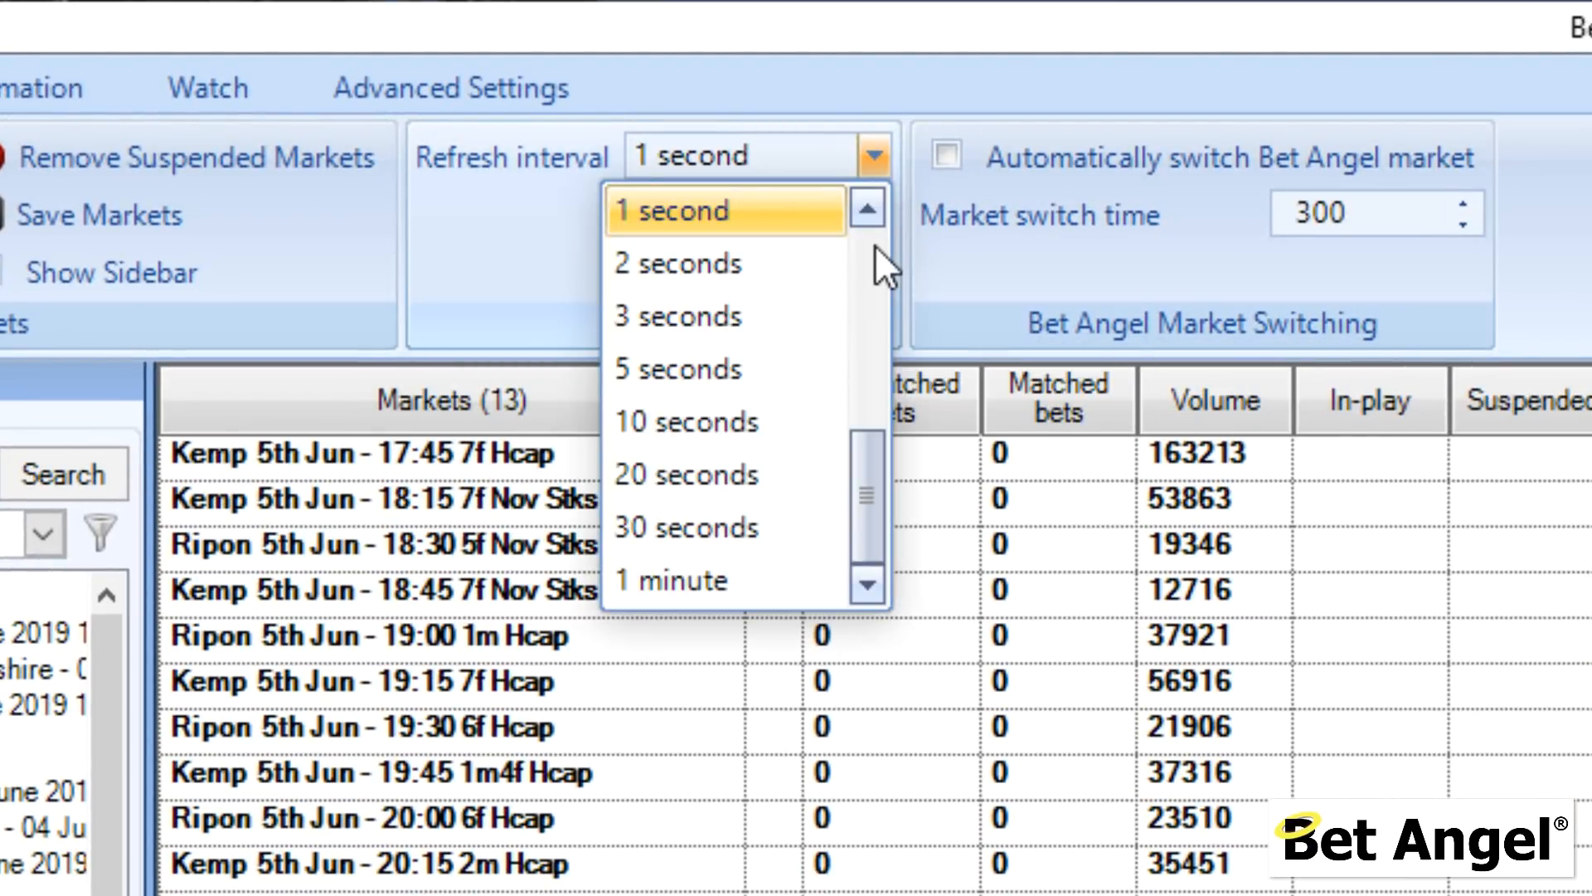
pyautogui.moveTo(859, 486); pyautogui.dragTo(867, 252)
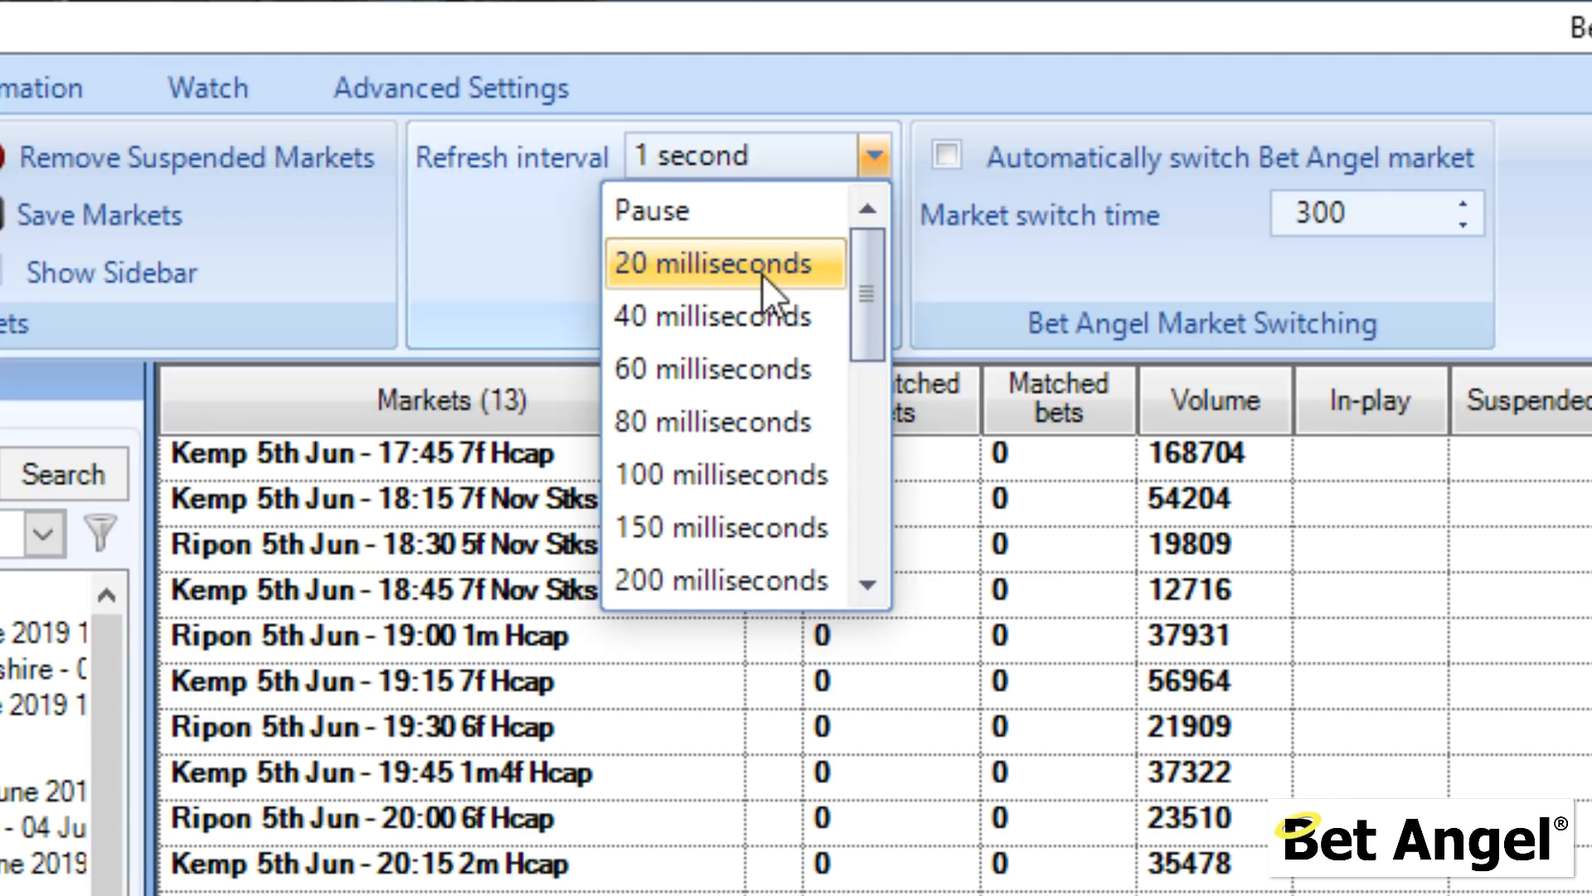
pyautogui.click(763, 274)
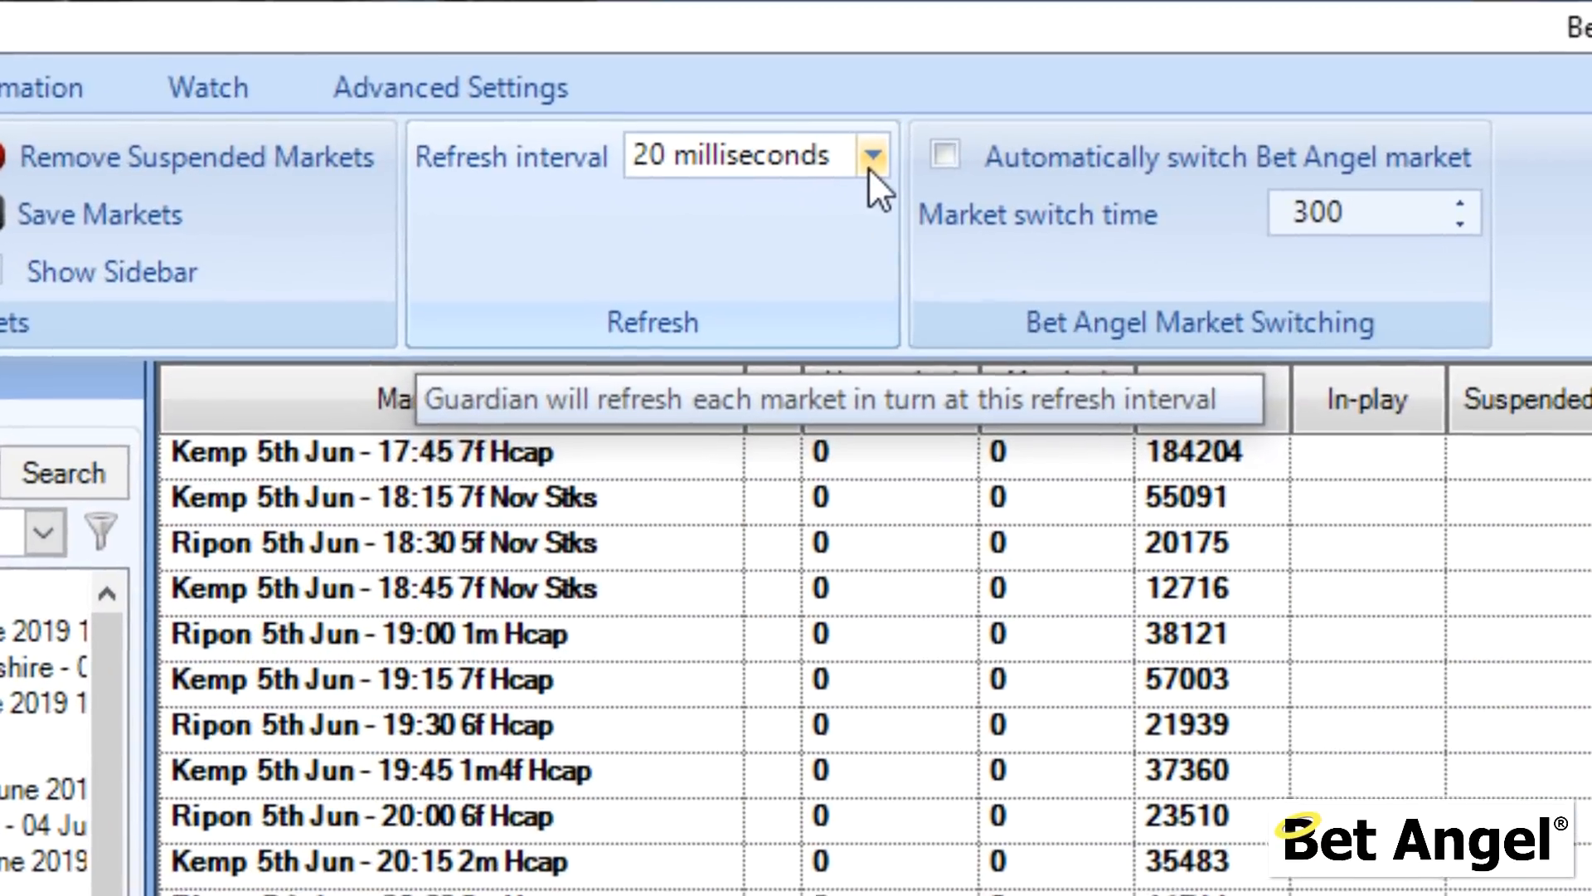
# Step: Set Guardian's refresh interval to 1 second
pyautogui.click(469, 56)
pyautogui.click(868, 421)
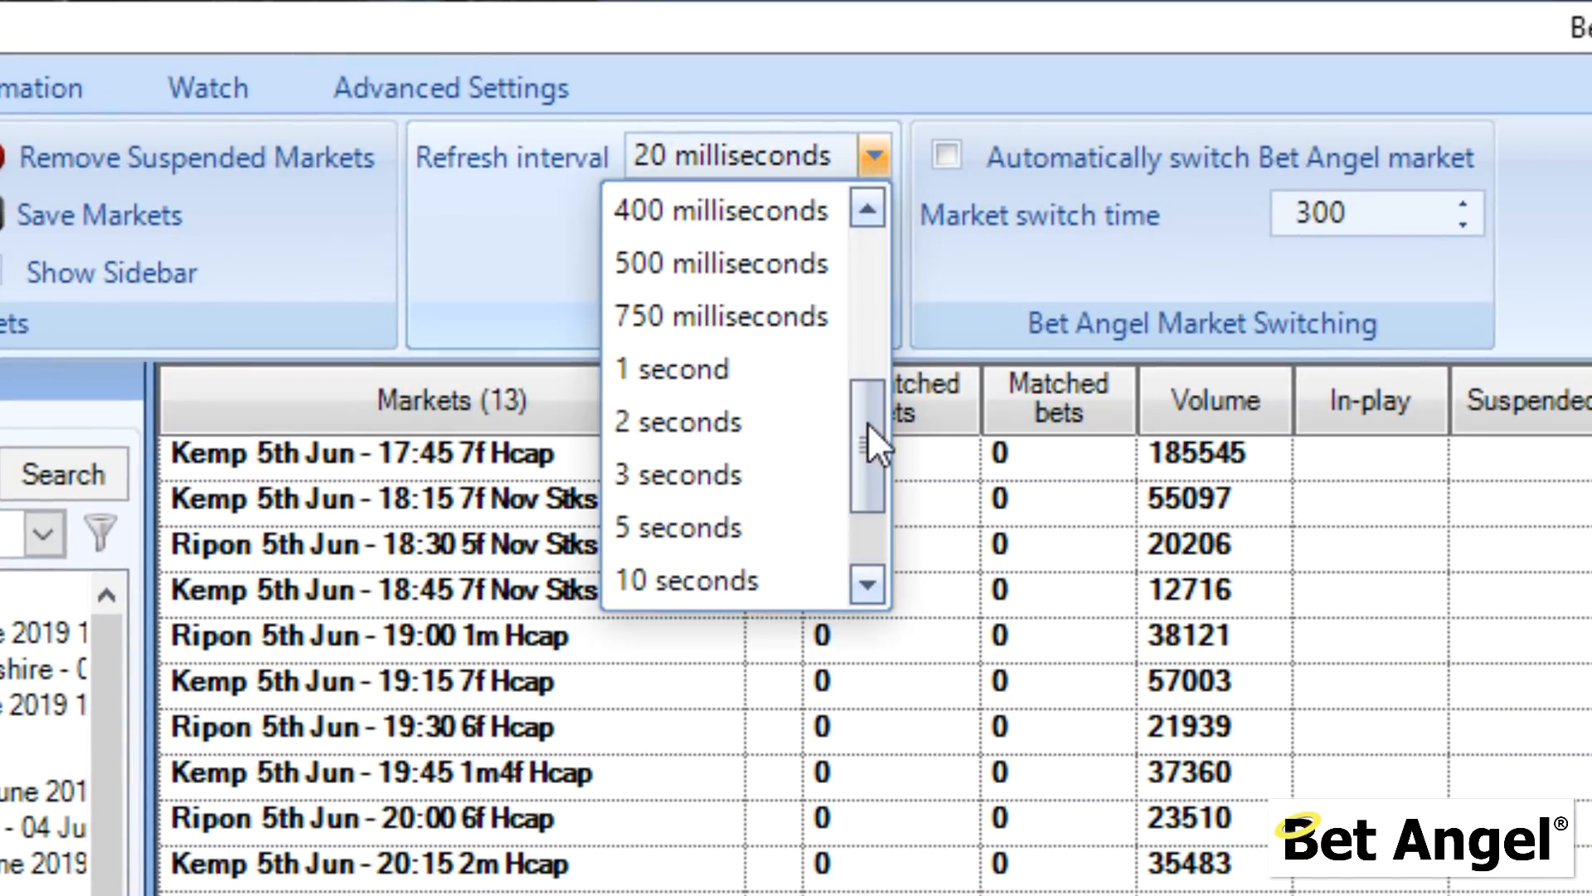
pyautogui.click(709, 365)
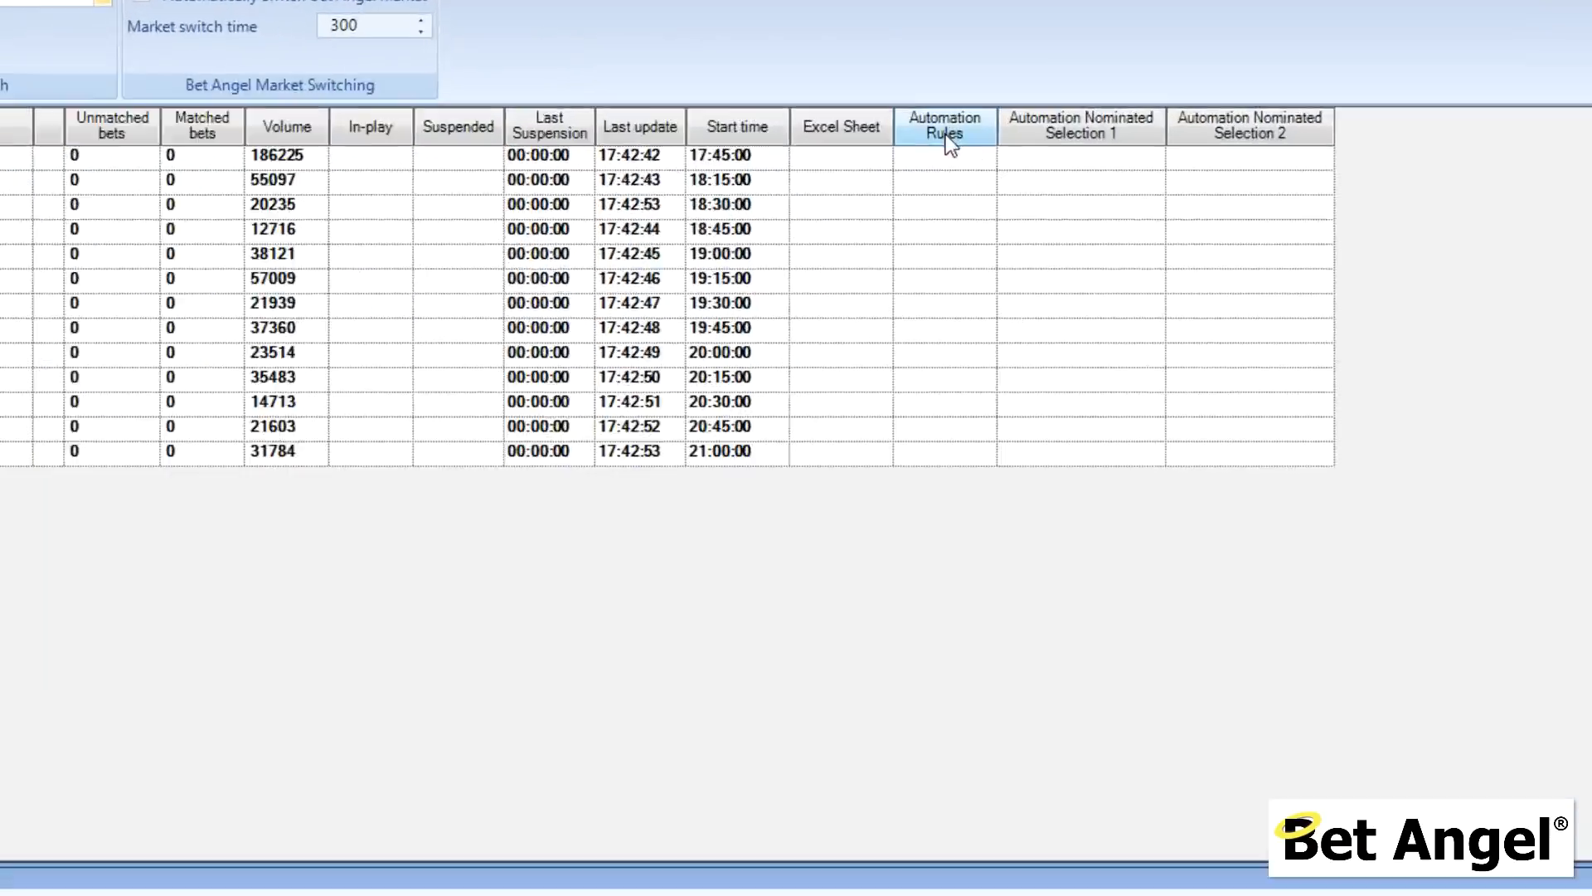
# Step: Examine the choices offered under Automation Rules and Automation Nominated Selection 1 for the Kemp 17:45 market, leaving both blank
pyautogui.click(934, 161)
pyautogui.click(936, 175)
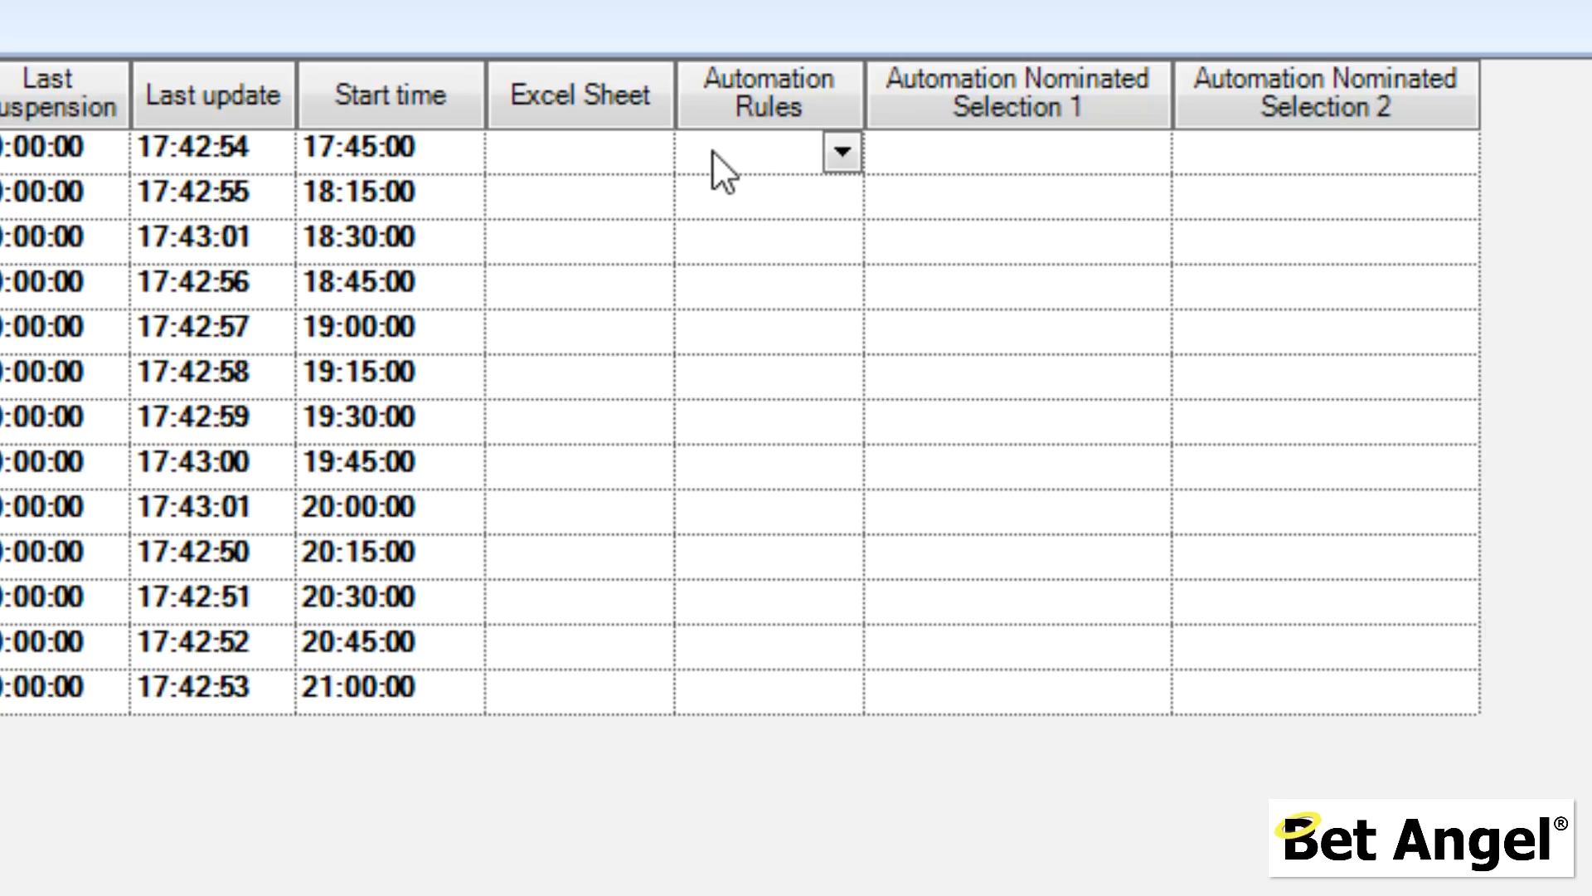
pyautogui.click(842, 152)
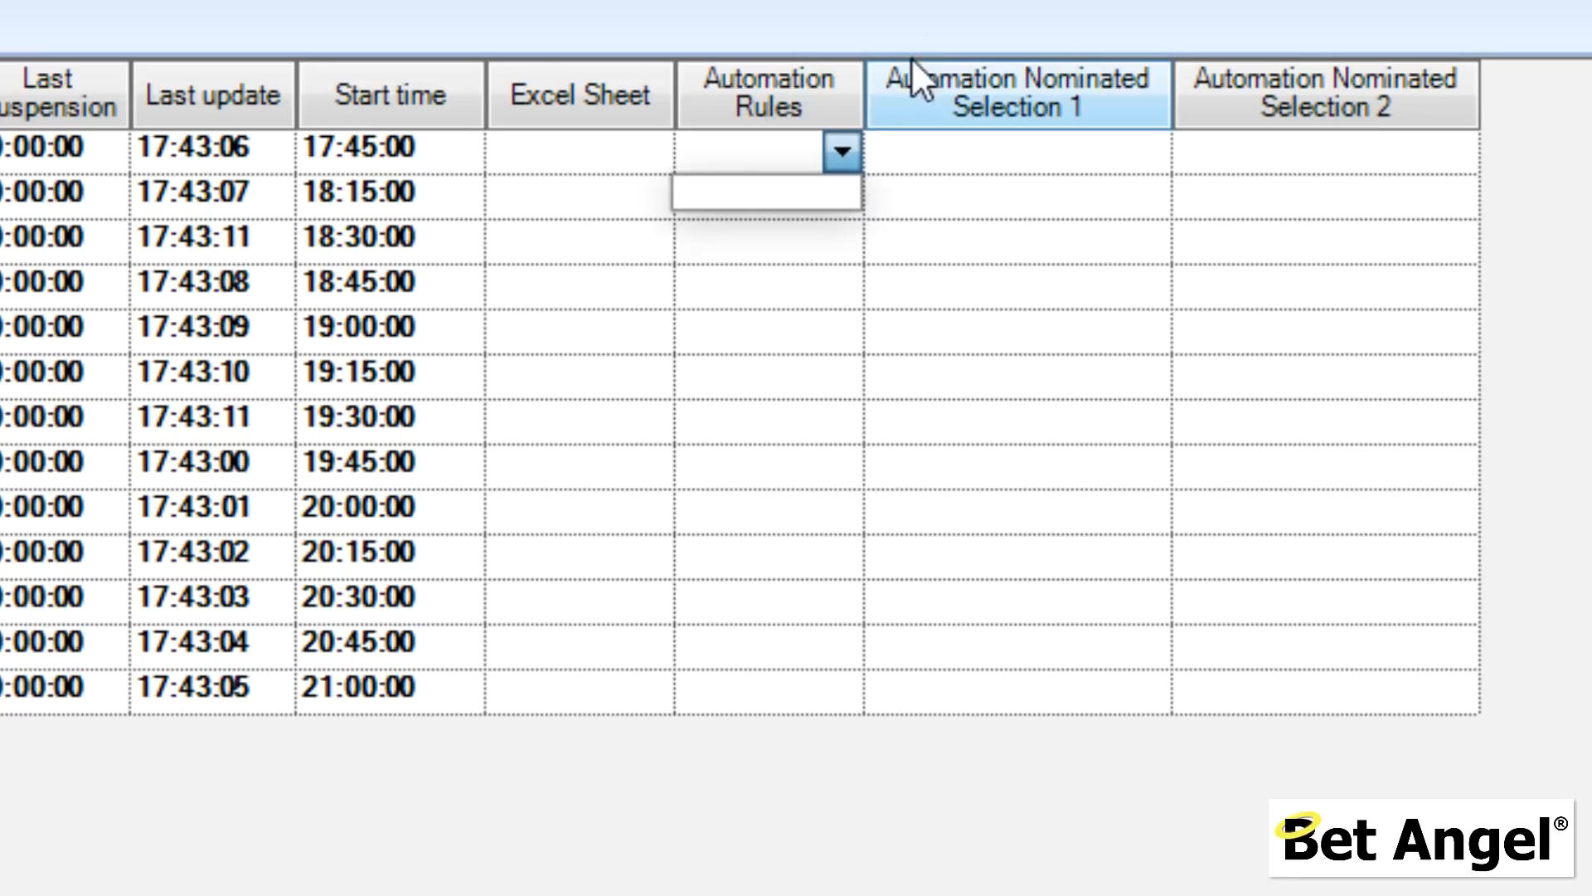
pyautogui.click(954, 3)
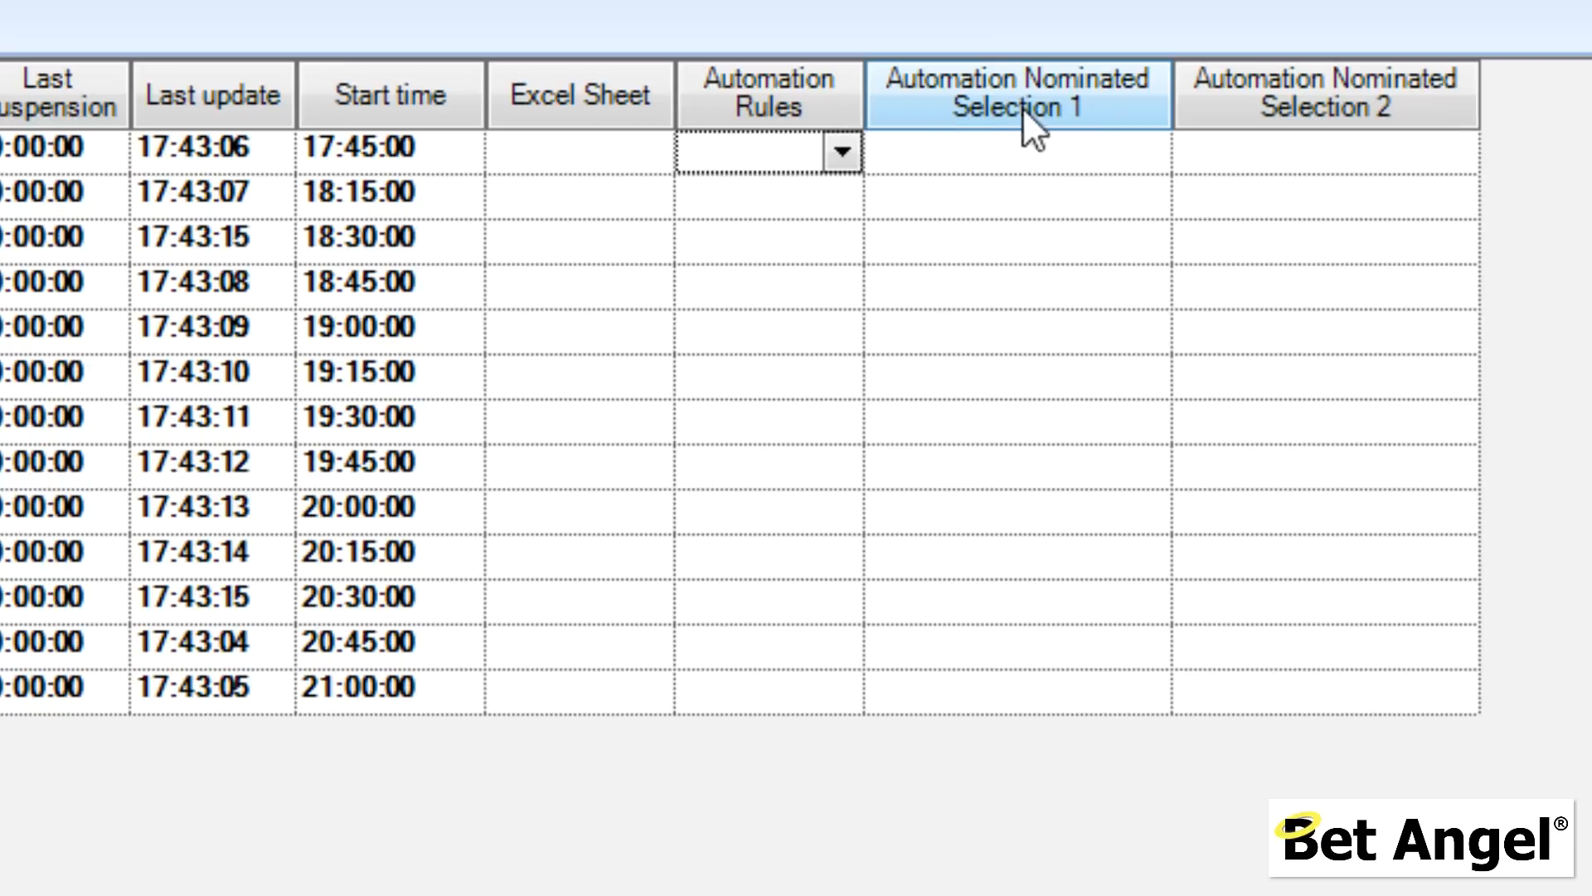
pyautogui.moveTo(1146, 157)
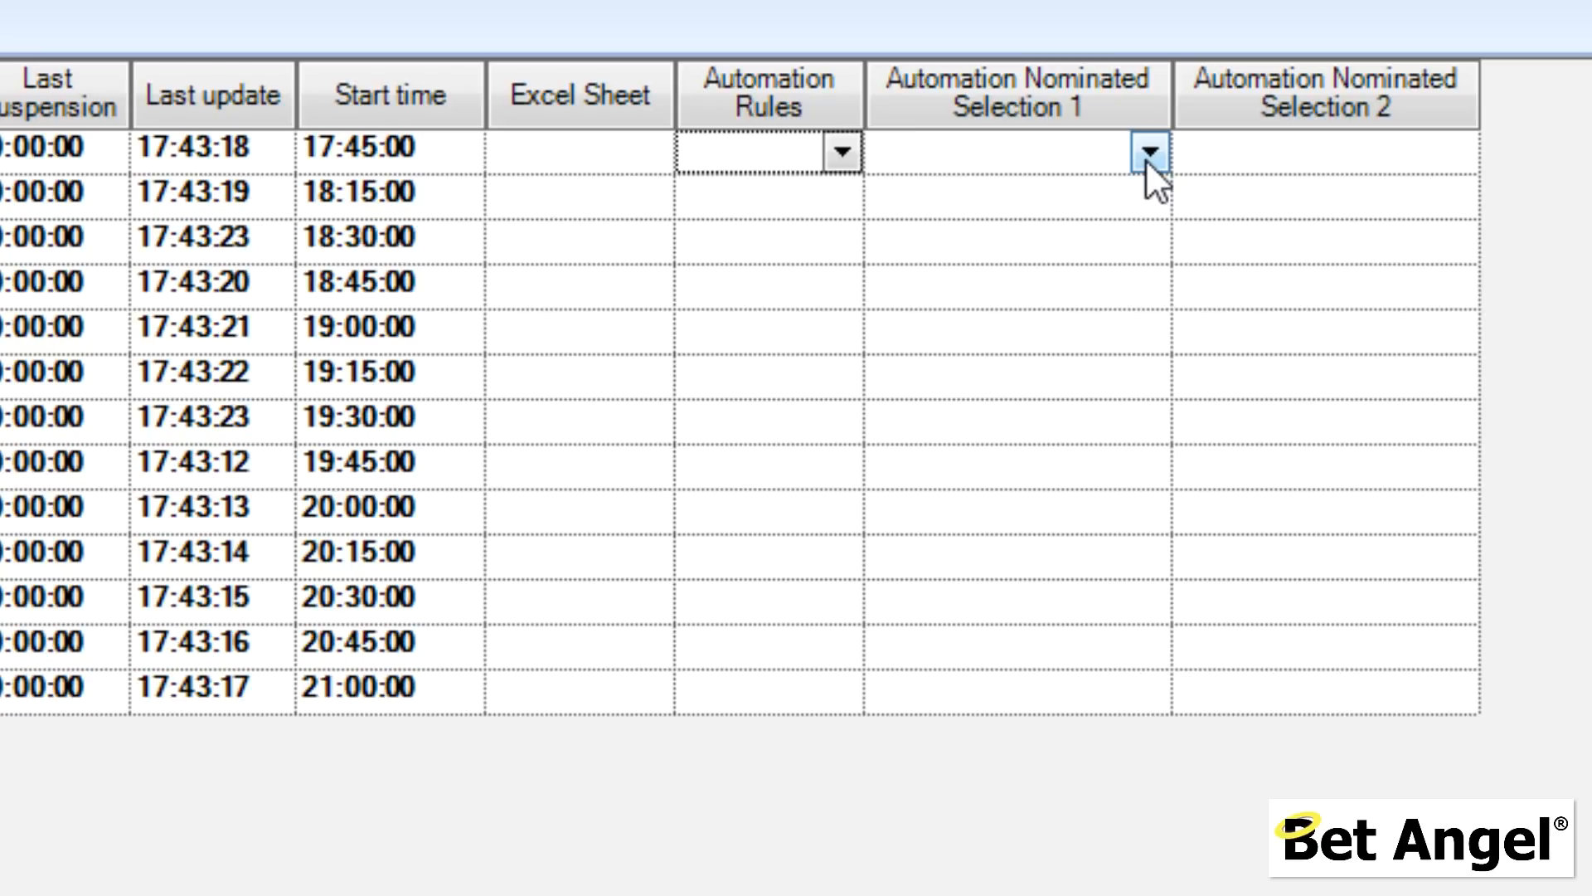
pyautogui.click(1148, 156)
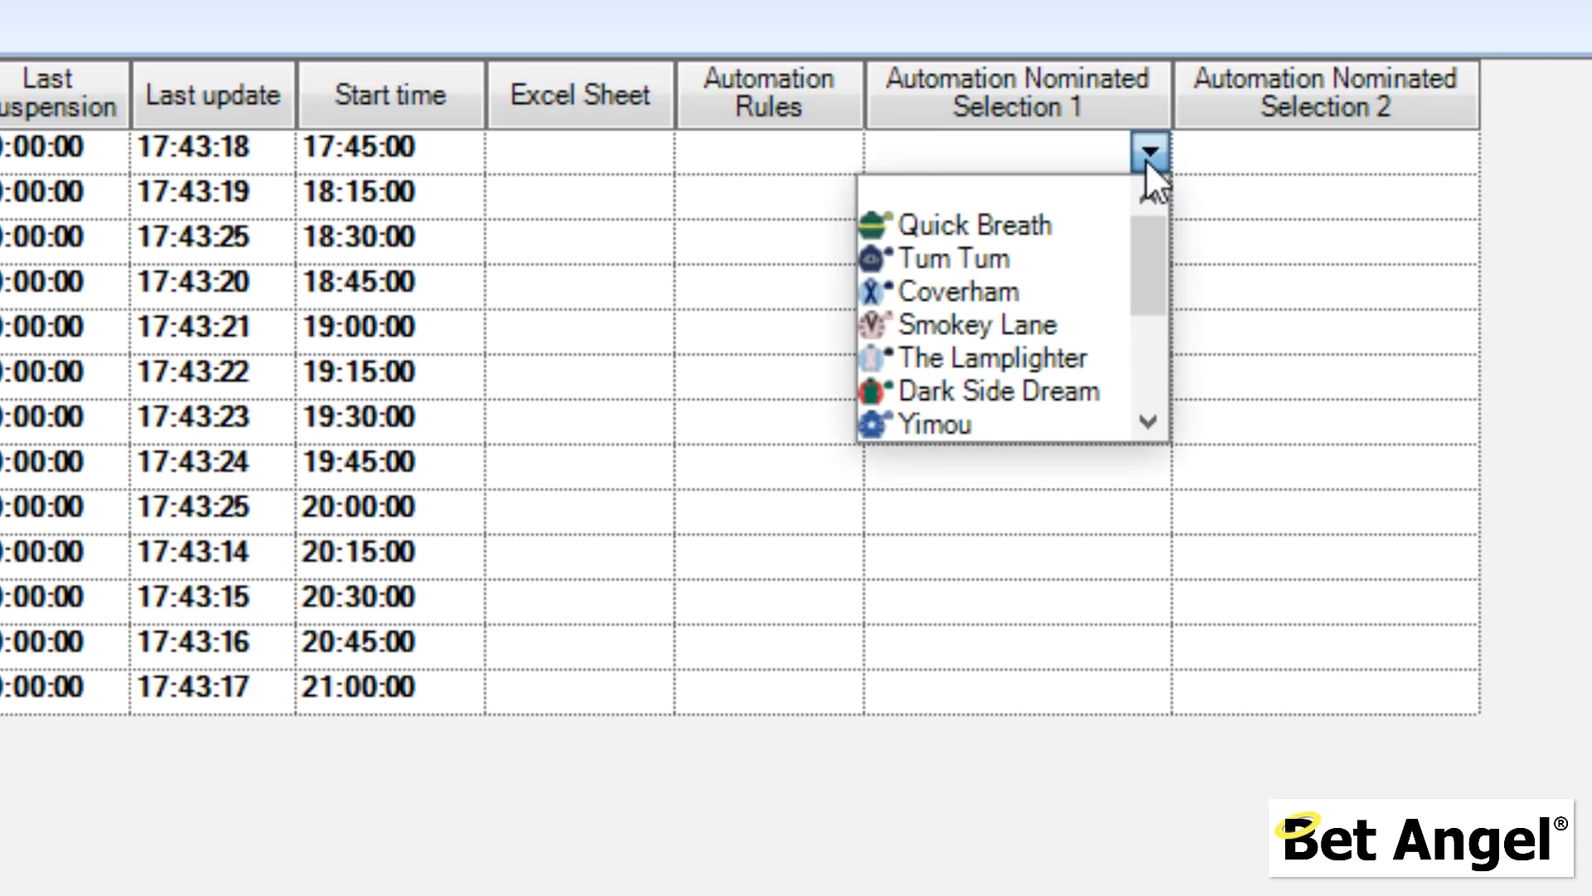
pyautogui.moveTo(1147, 237); pyautogui.dragTo(1141, 325)
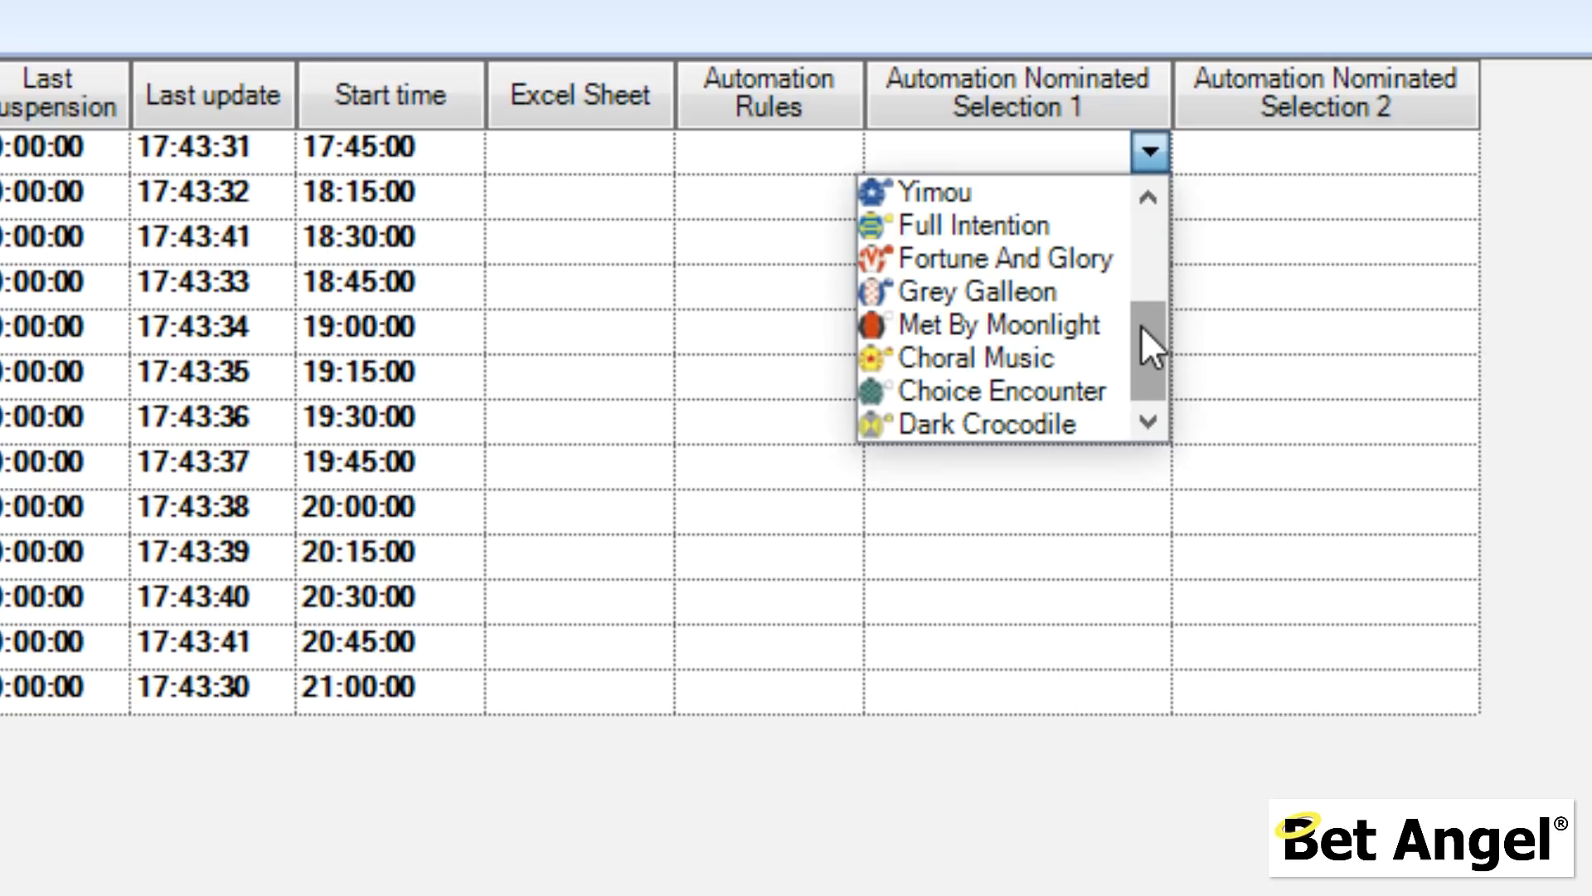
pyautogui.click(1073, 151)
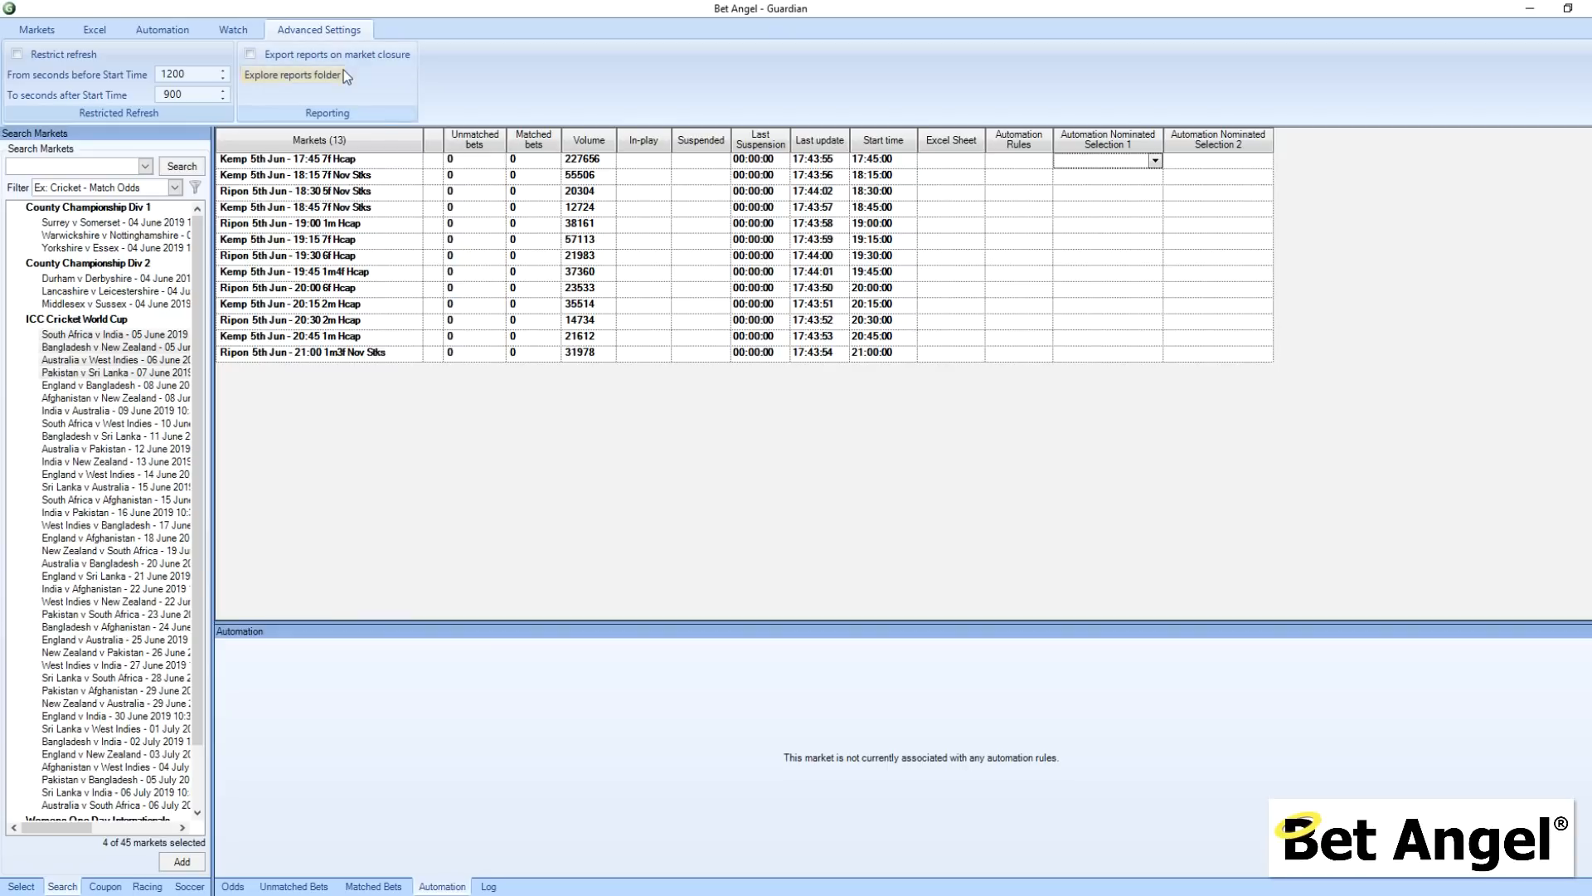
# Step: Set the market switch time to 60 seconds and turn on automatic switching of the Bet Angel market
pyautogui.click(38, 29)
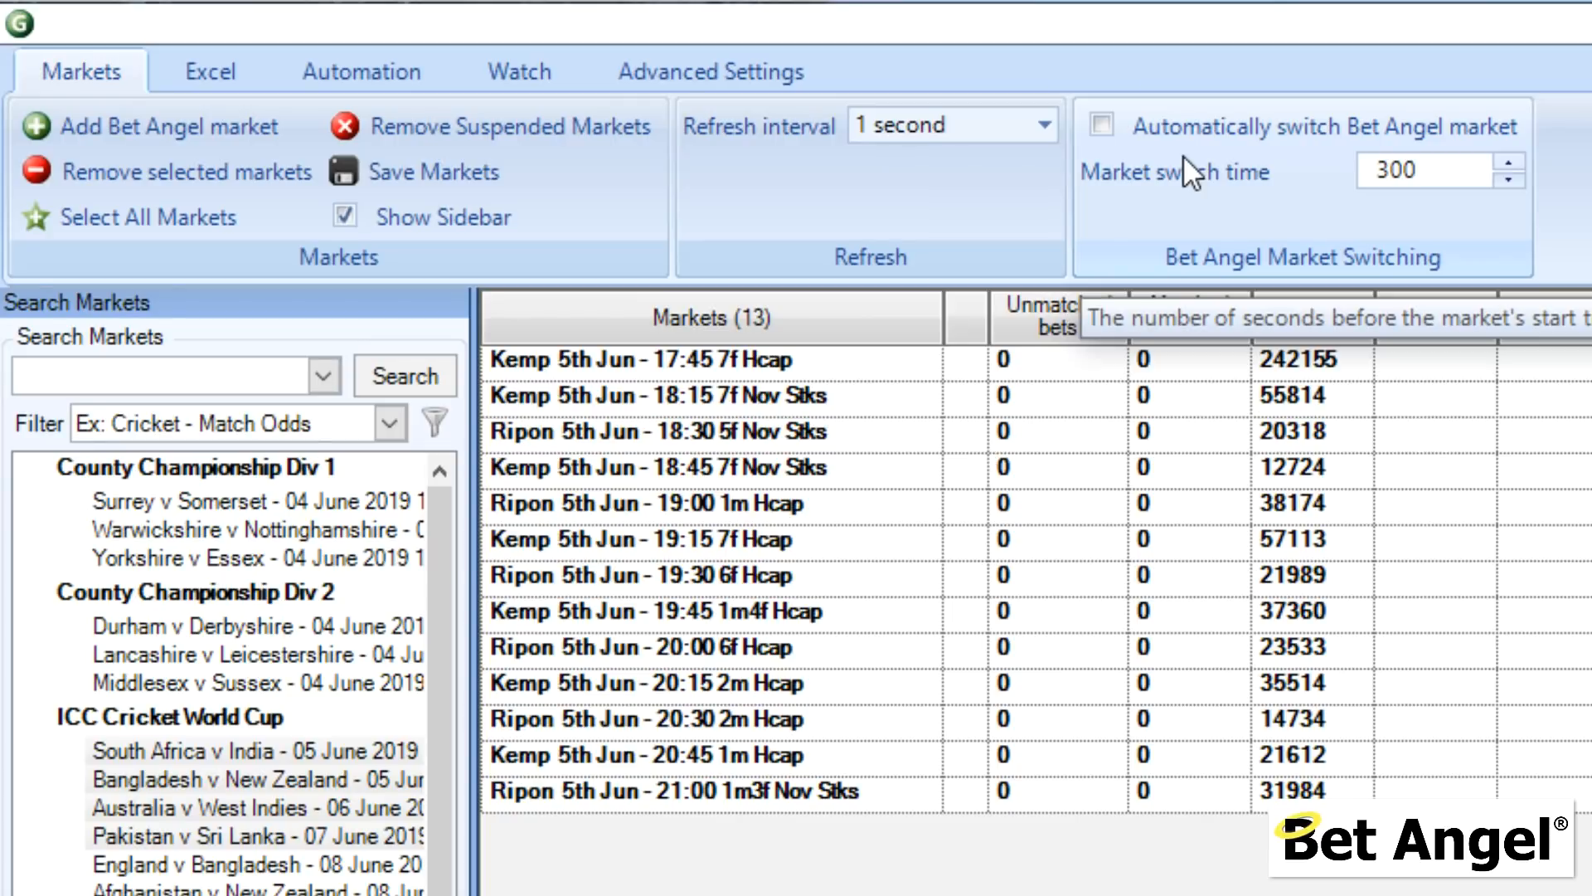
pyautogui.scroll(-2, 1181, 146)
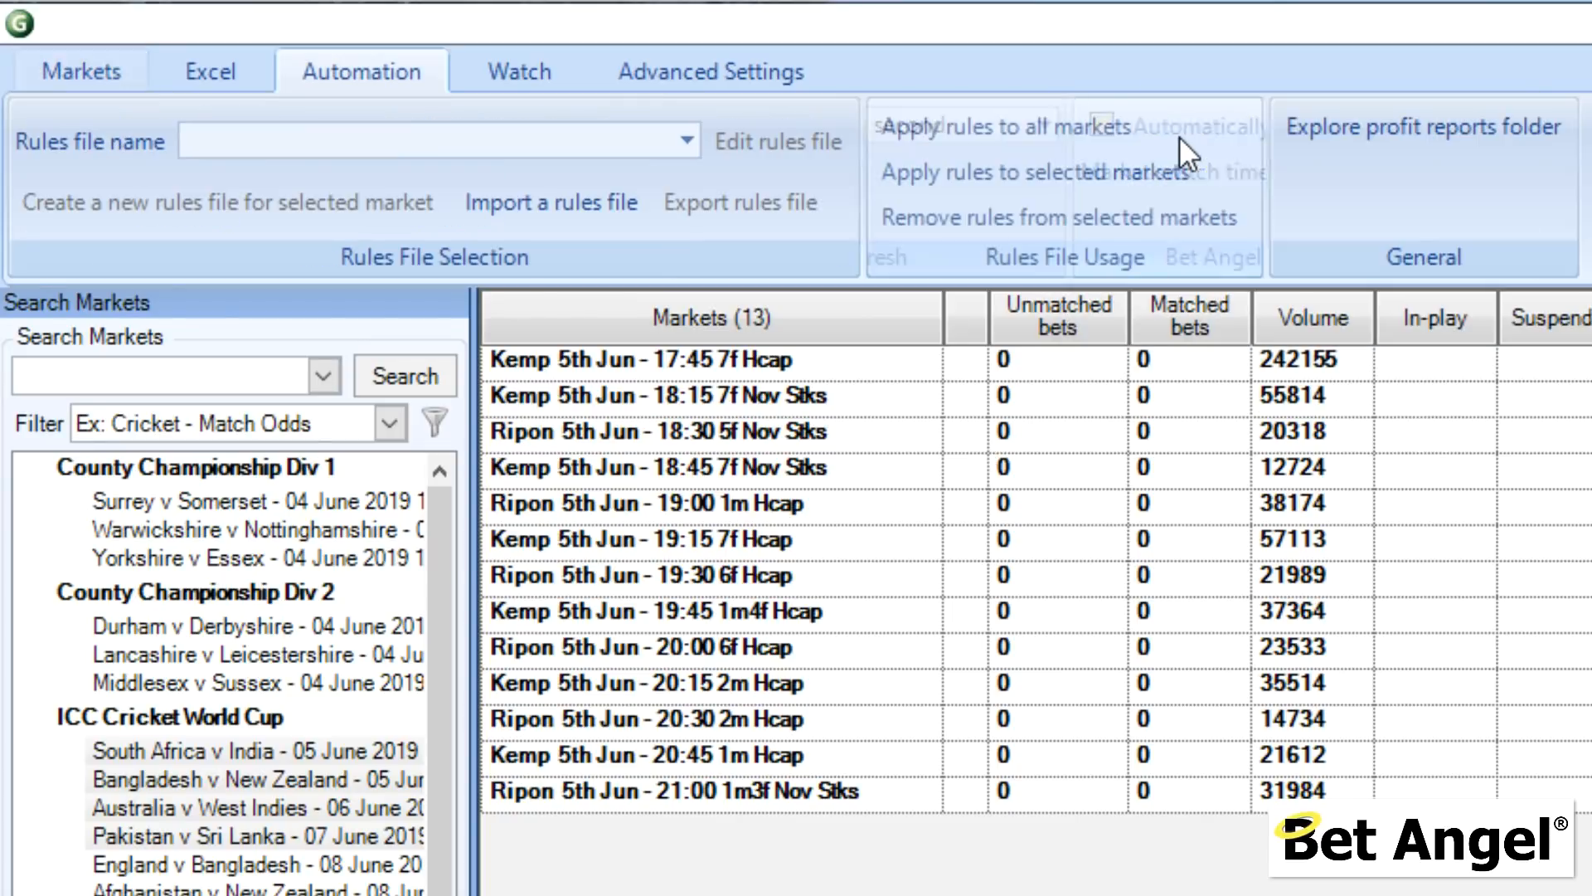
pyautogui.click(76, 71)
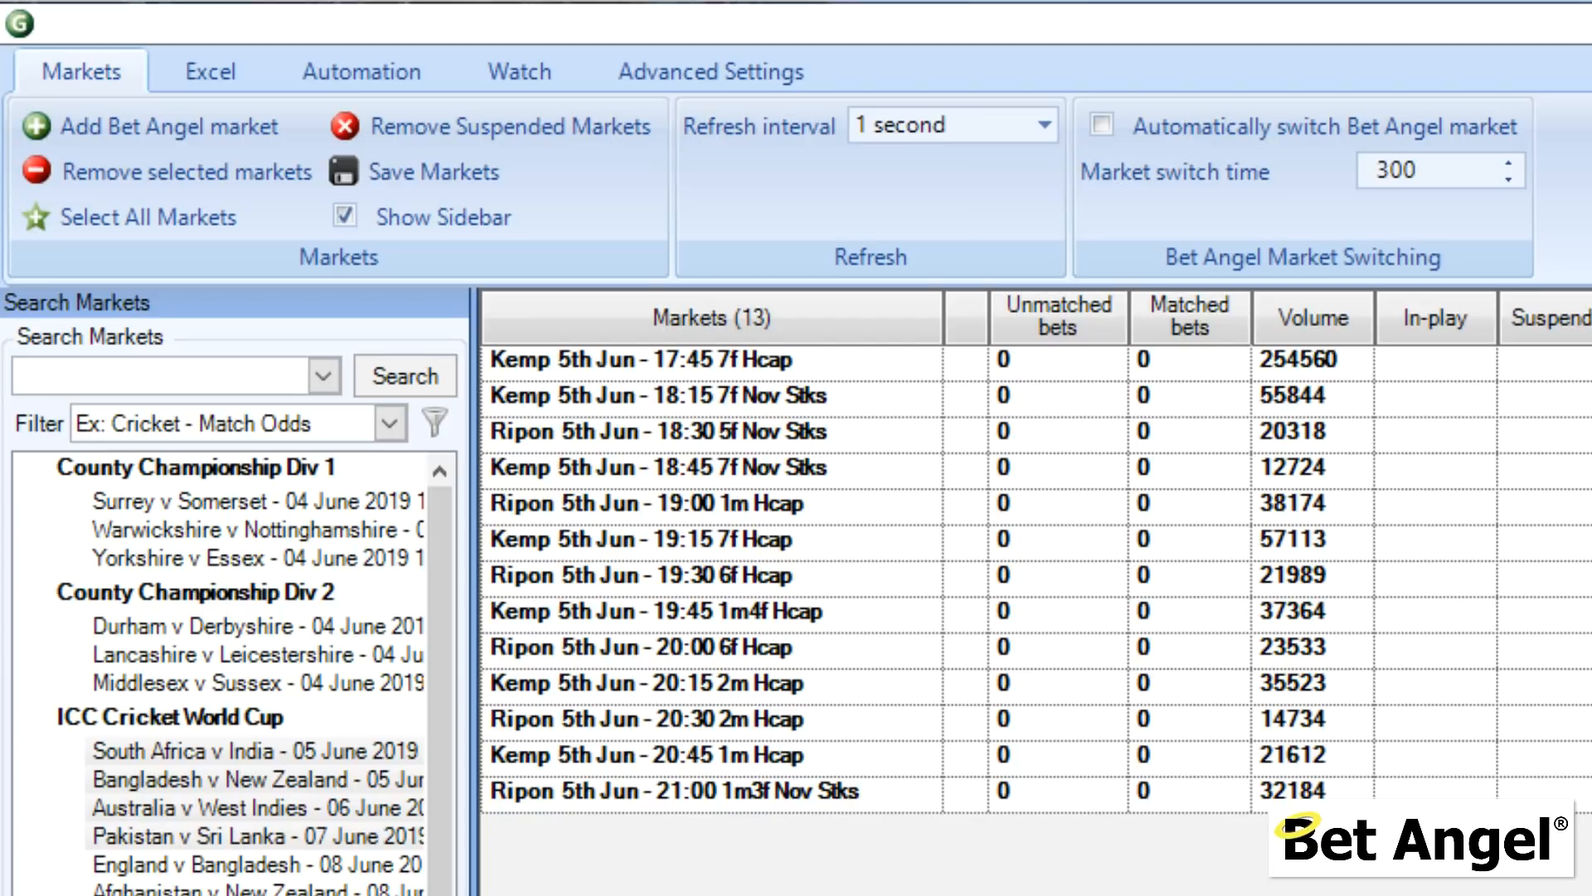
pyautogui.moveTo(1476, 164); pyautogui.dragTo(1304, 166)
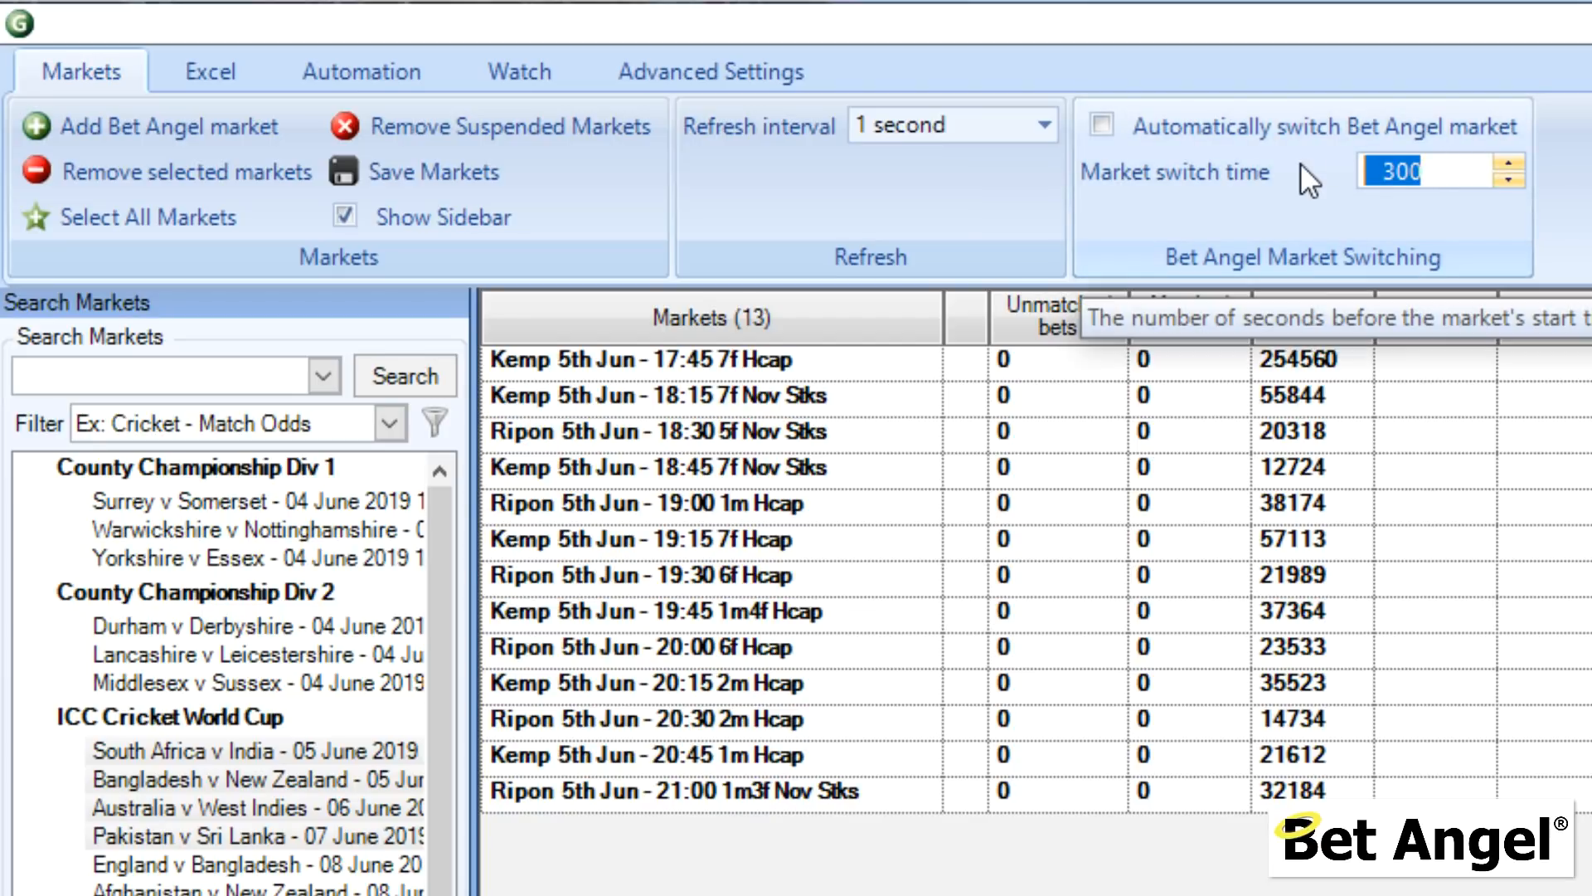
pyautogui.write('60')
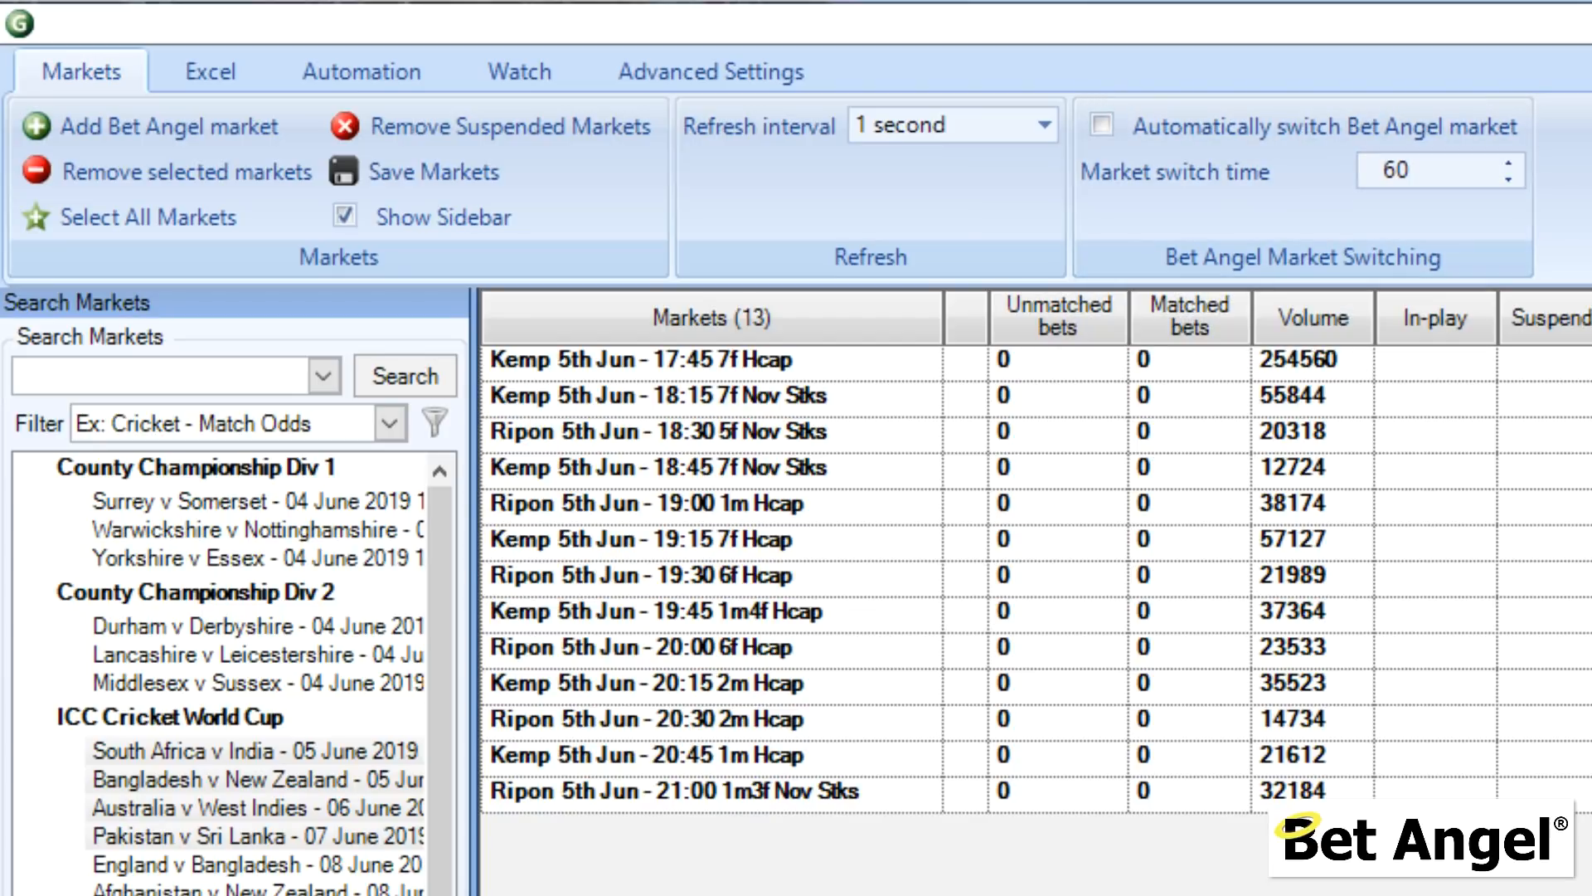
pyautogui.click(1242, 131)
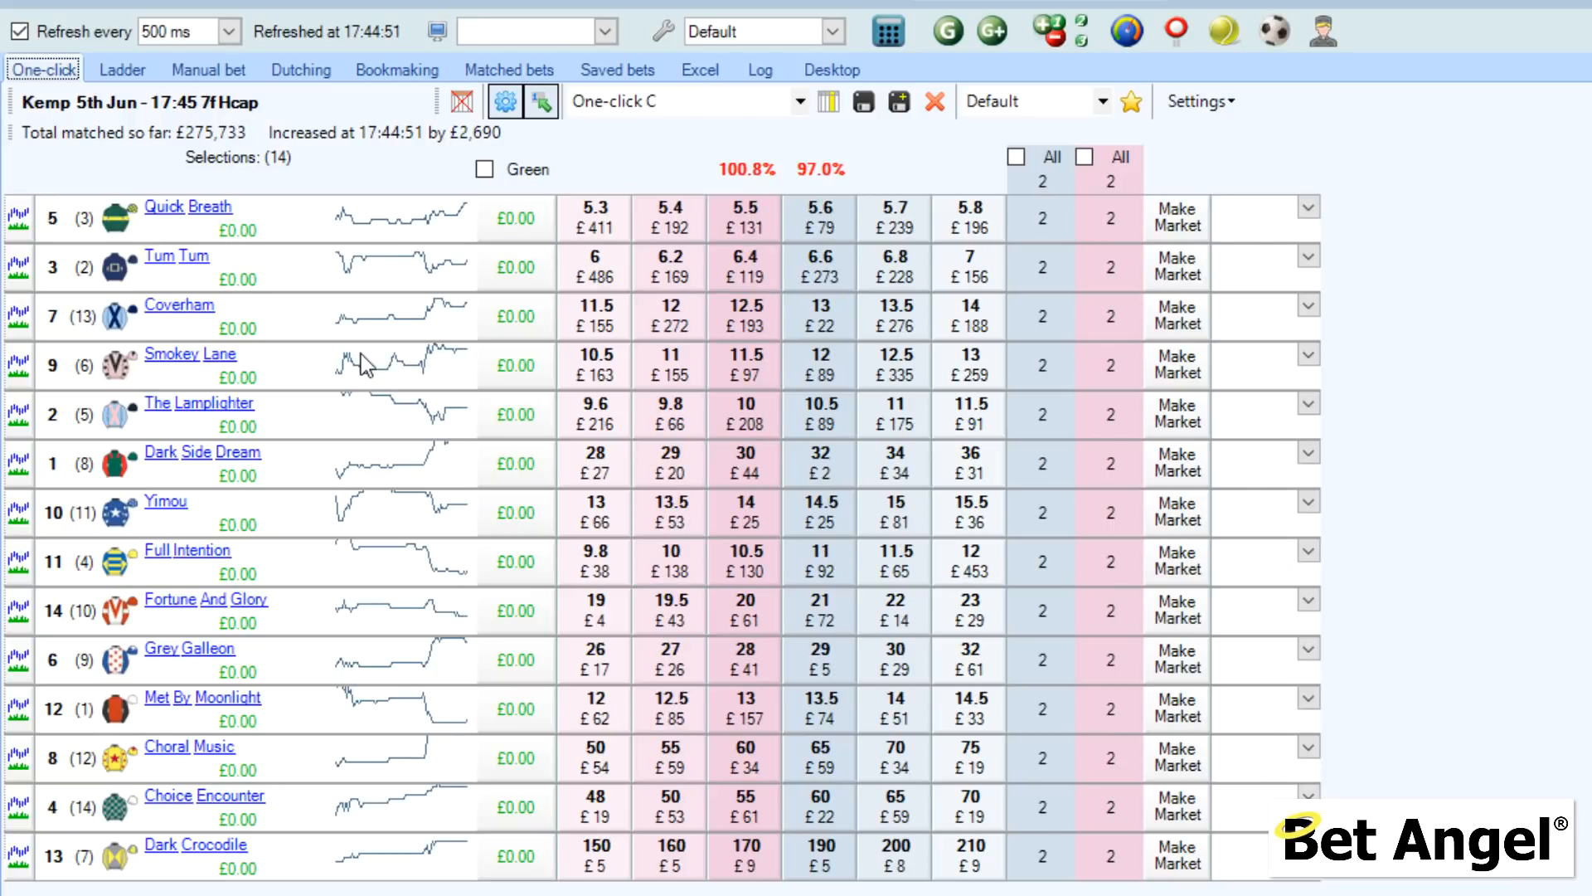
# Step: Return to Guardian and turn off automatic switching of the Bet Angel market
pyautogui.click(953, 42)
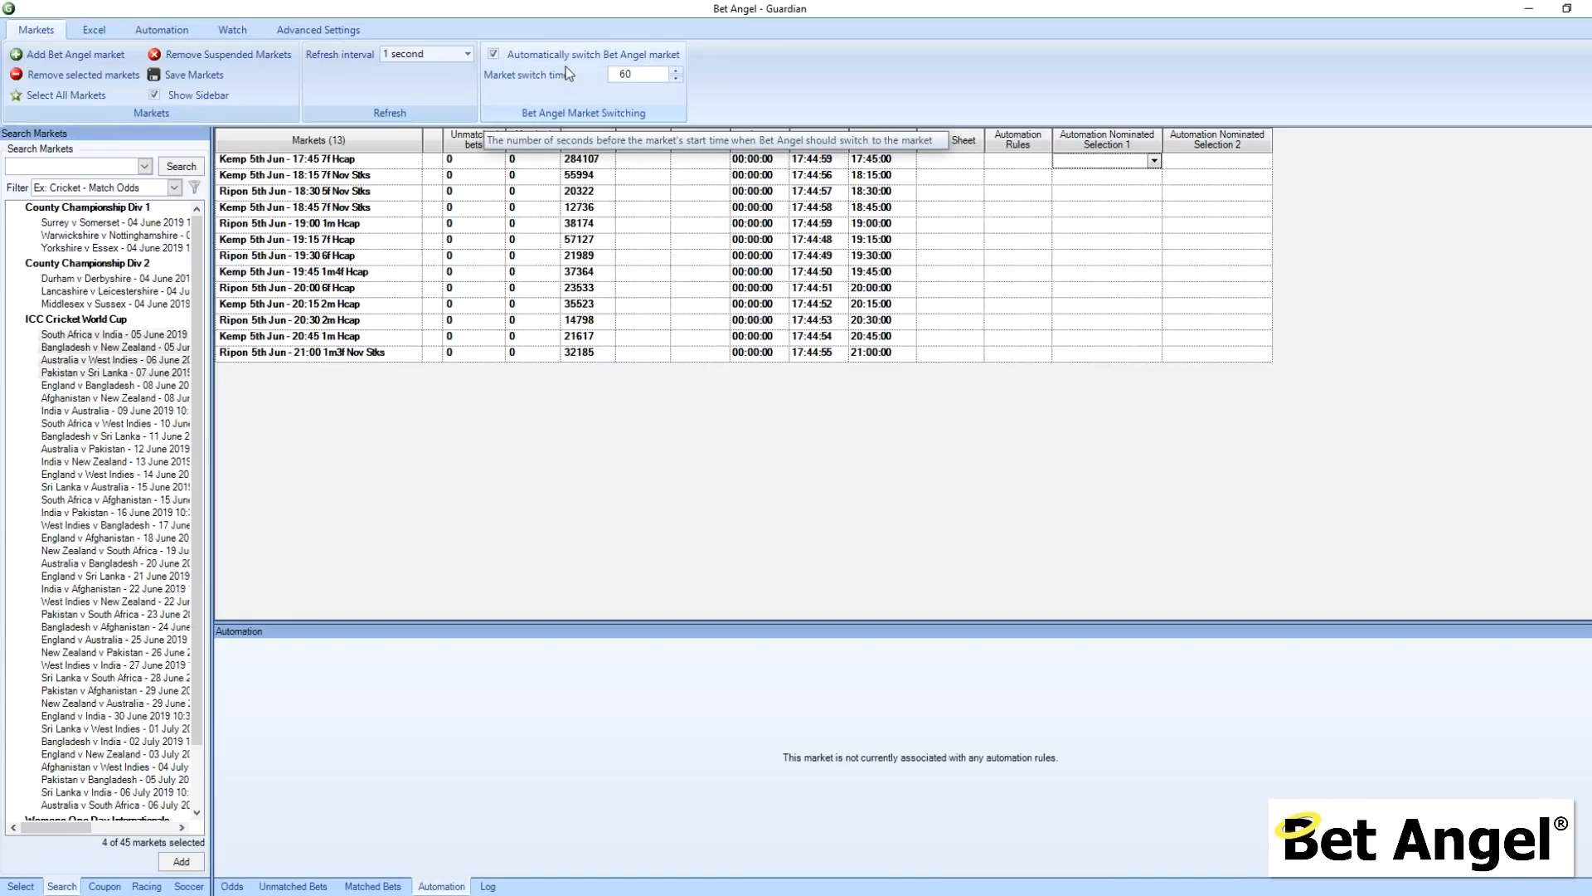
pyautogui.click(551, 57)
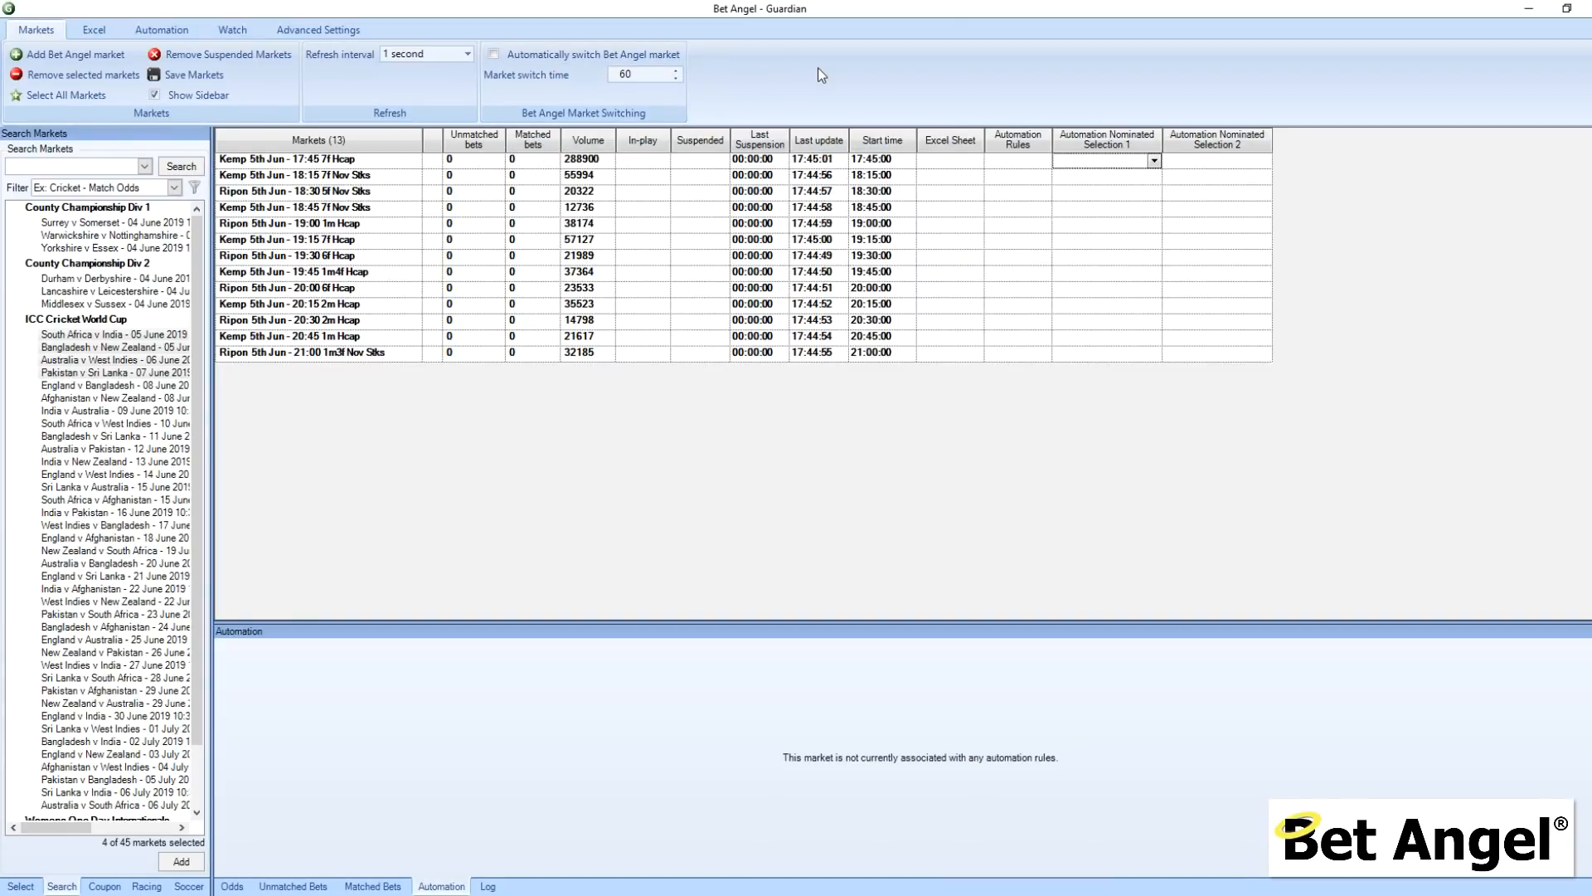
pyautogui.scroll(-1, 818, 67)
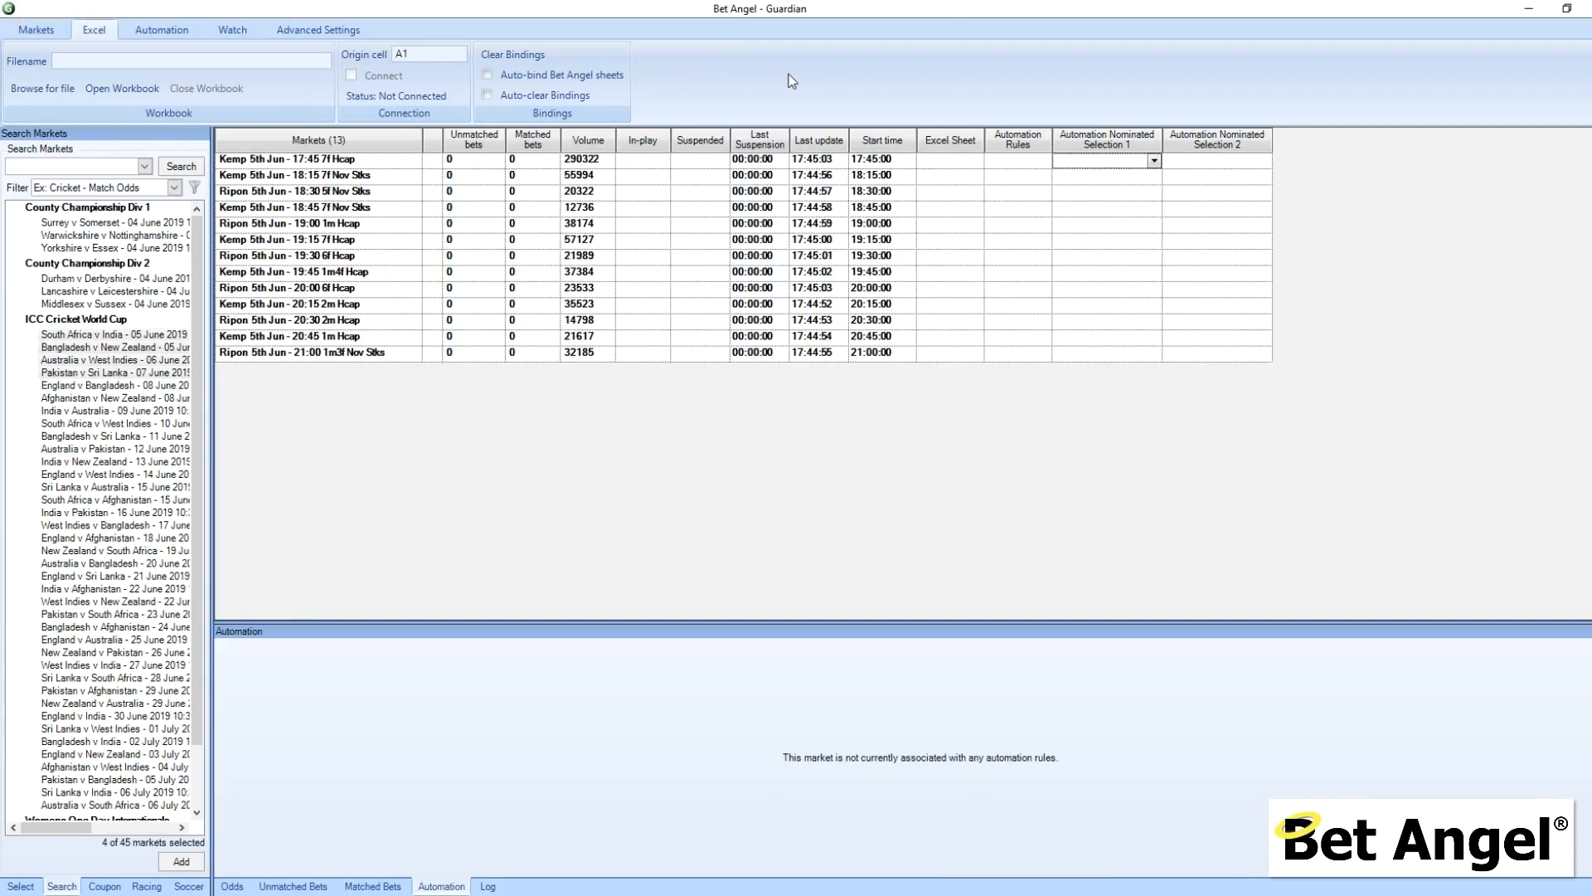
pyautogui.click(40, 31)
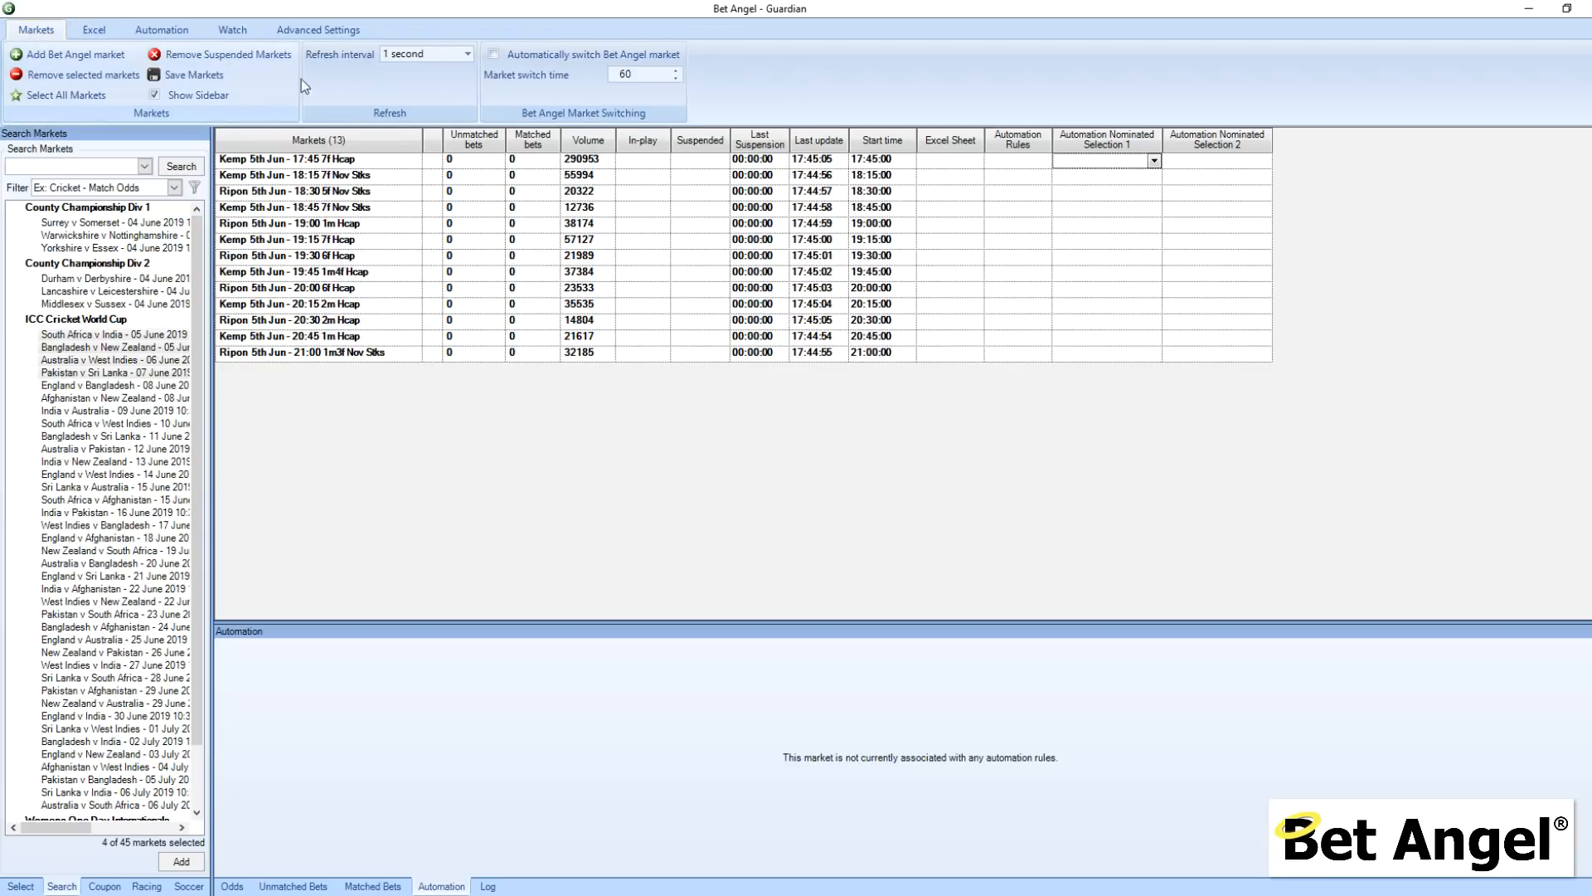
pyautogui.moveTo(563, 86)
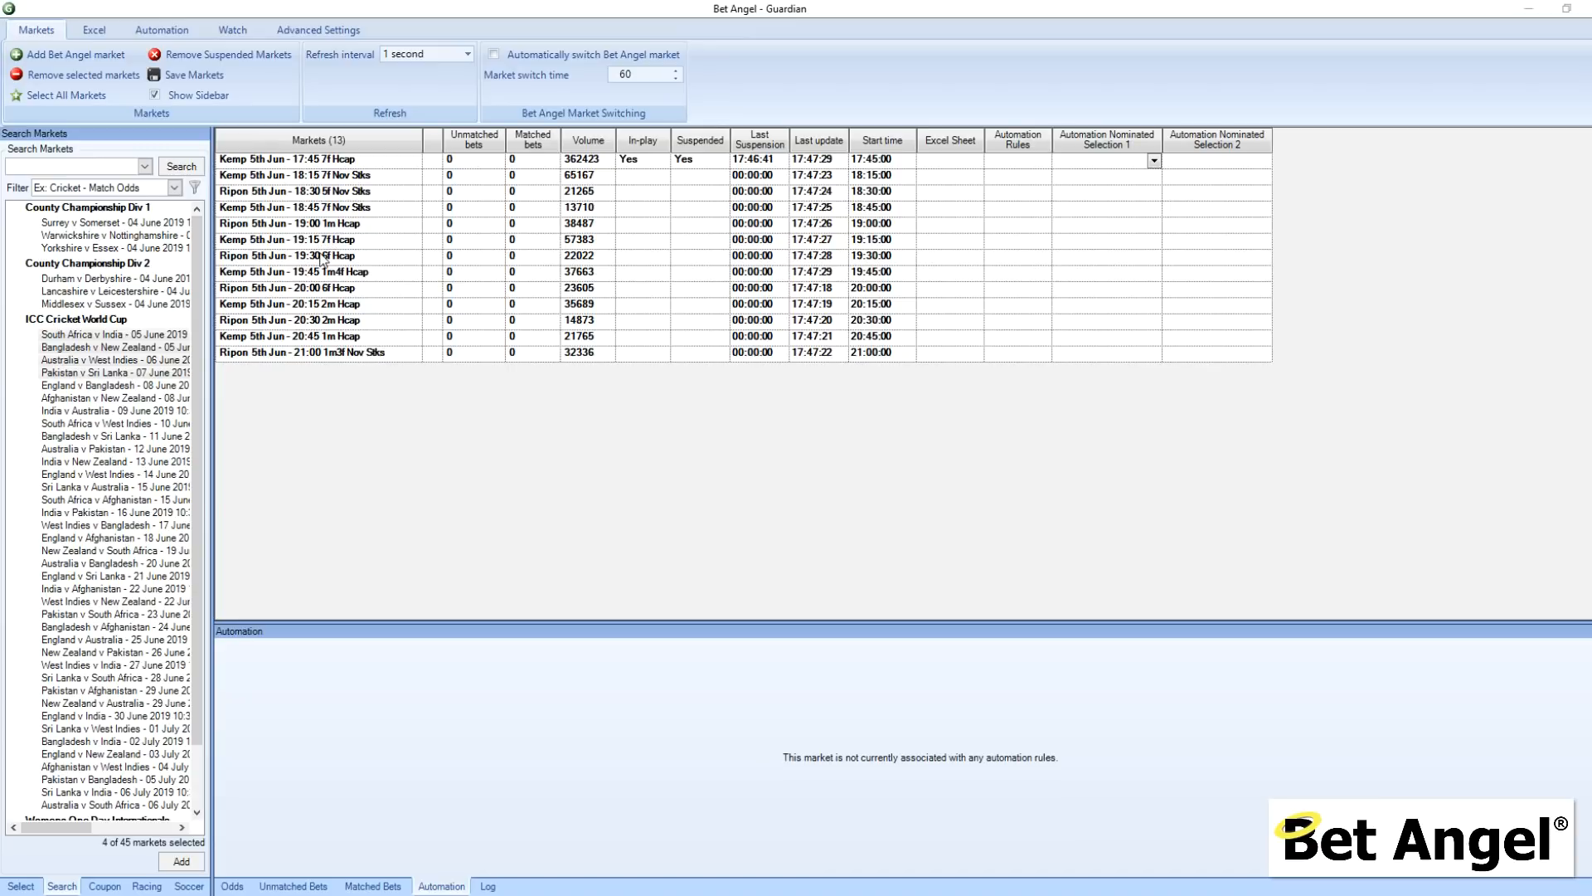
# Step: Create a new automation rules file for the Ripon 19:30 6f Hcap market, then reposition and enlarge the rules editor window
pyautogui.click(323, 258)
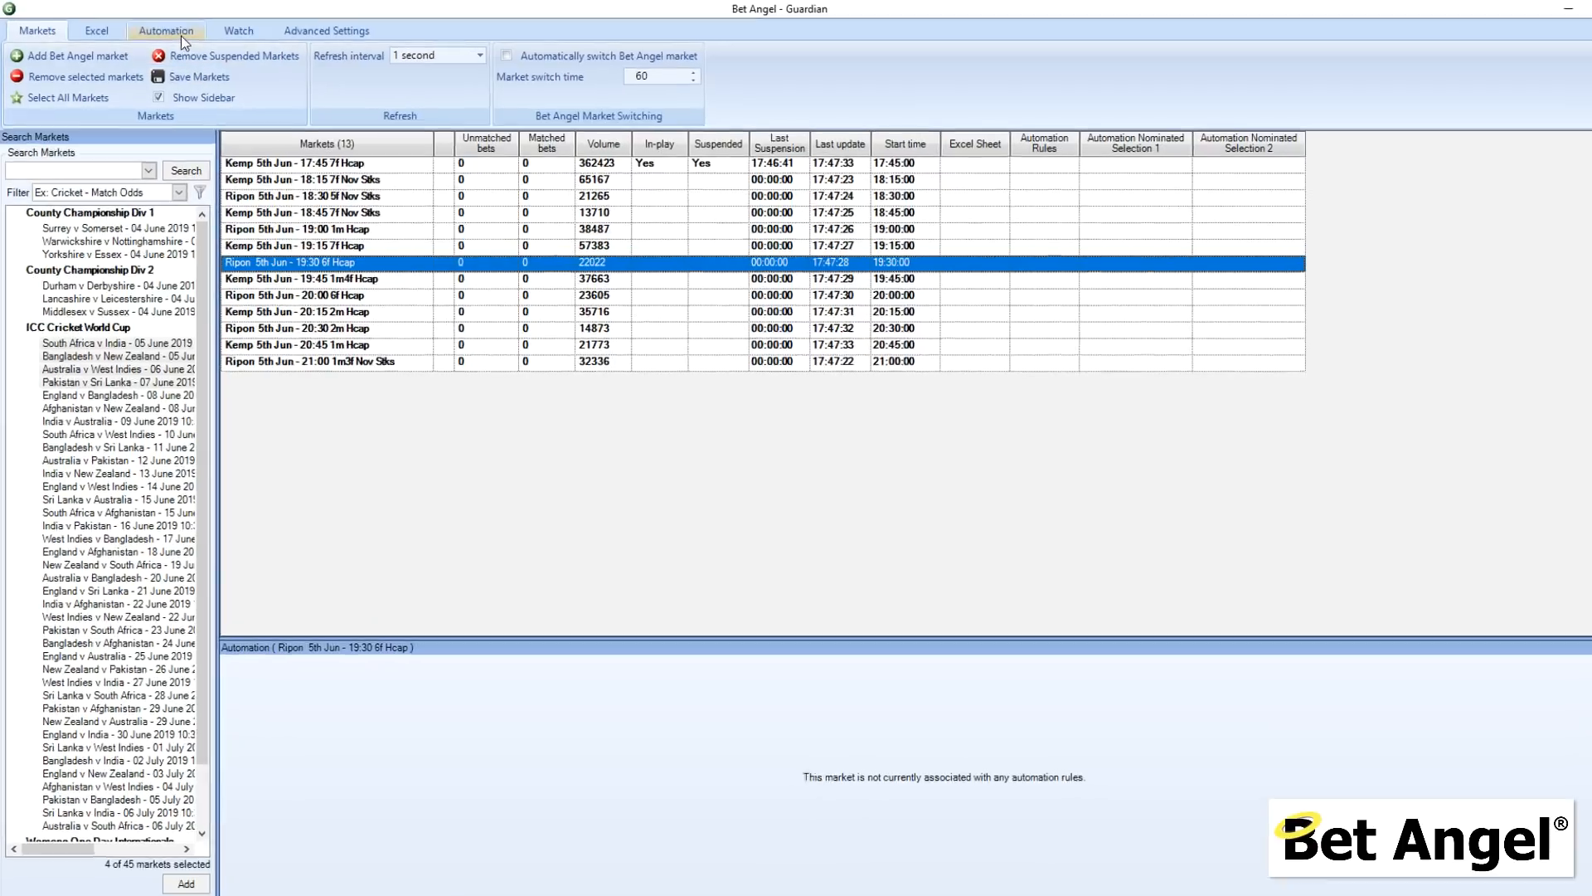
pyautogui.click(178, 33)
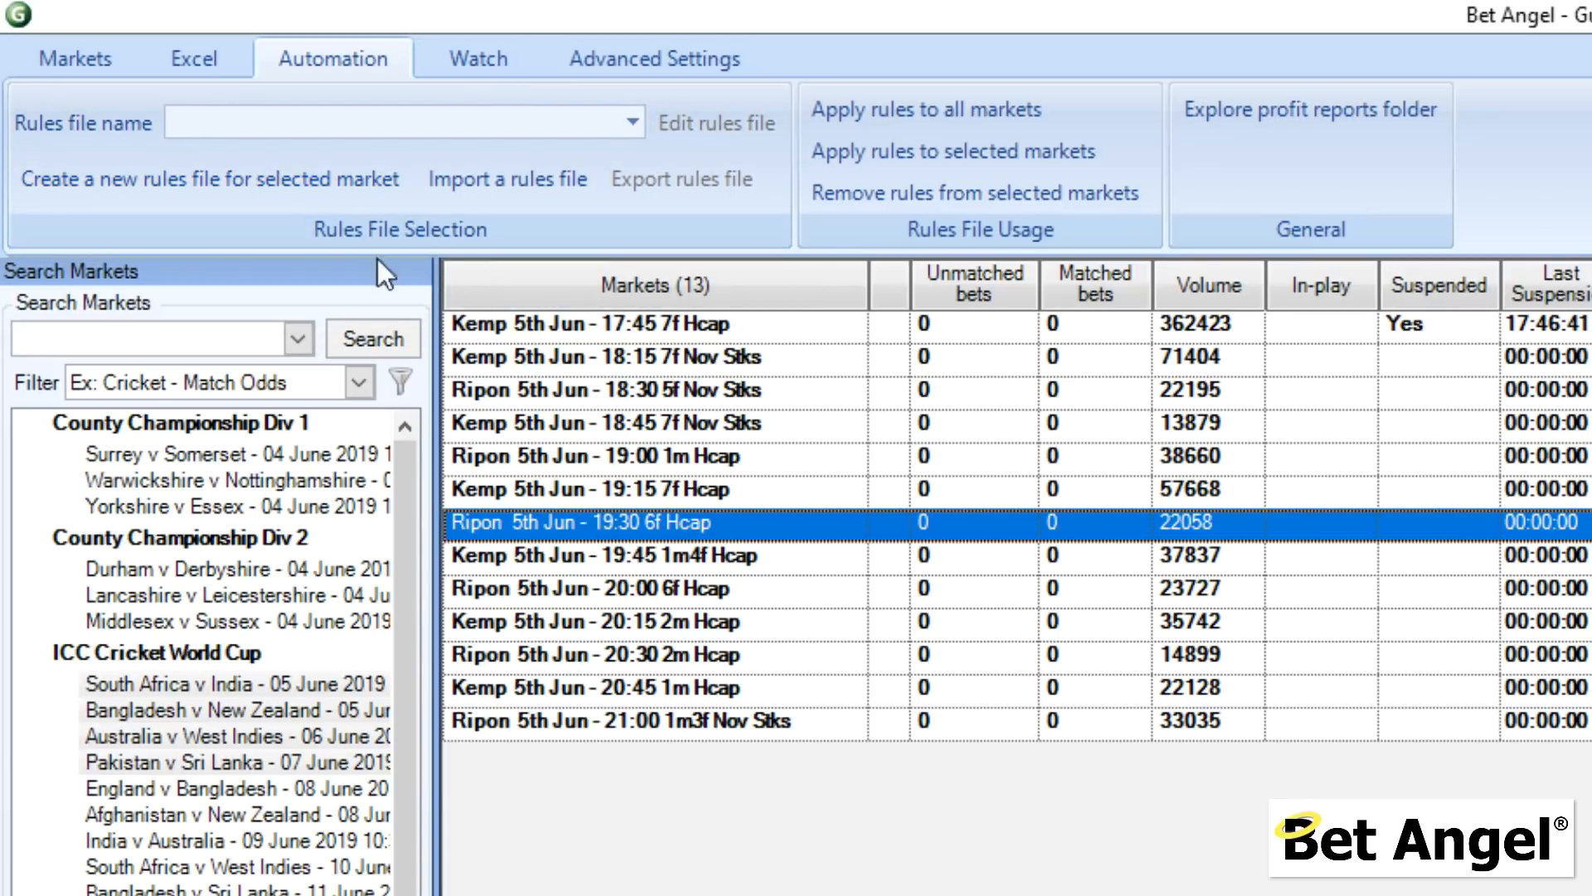
pyautogui.click(219, 181)
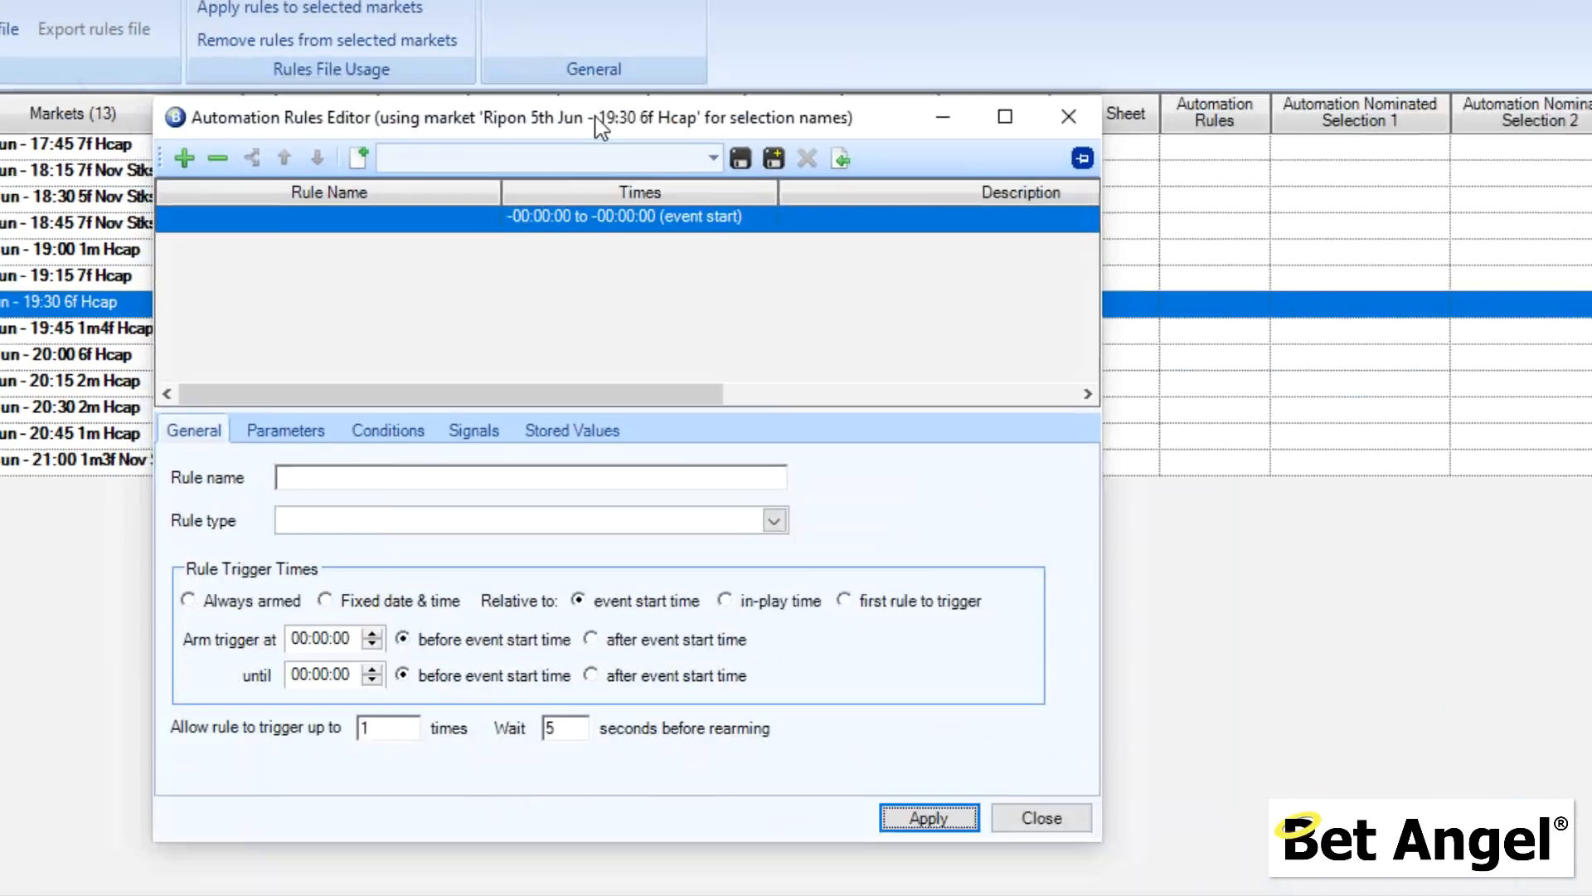
pyautogui.moveTo(599, 121); pyautogui.dragTo(527, 38)
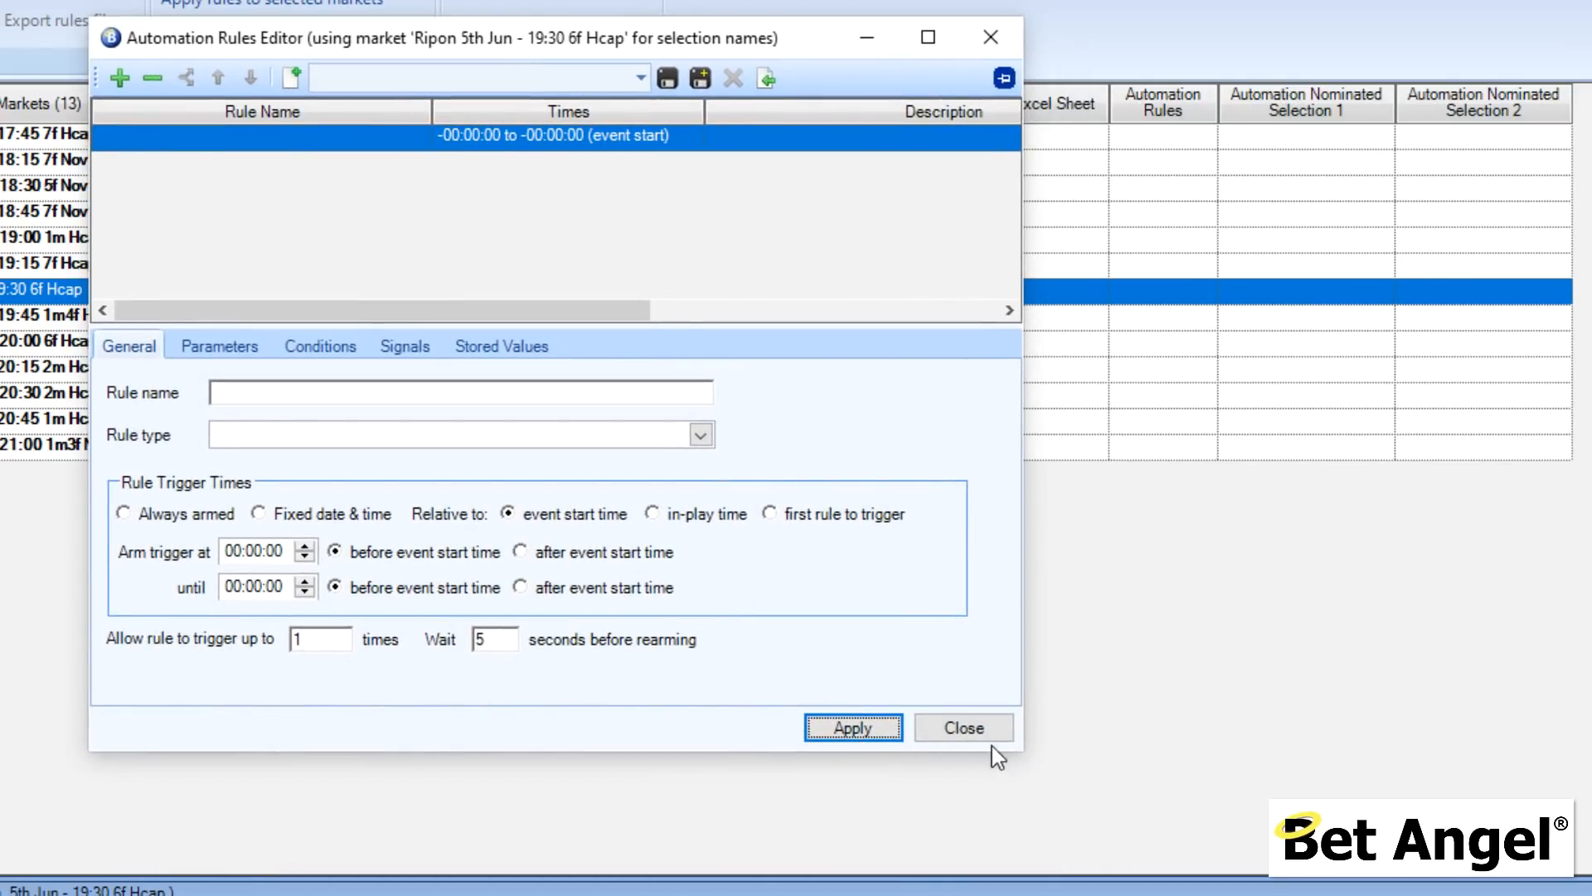
pyautogui.moveTo(1023, 752); pyautogui.dragTo(1205, 857)
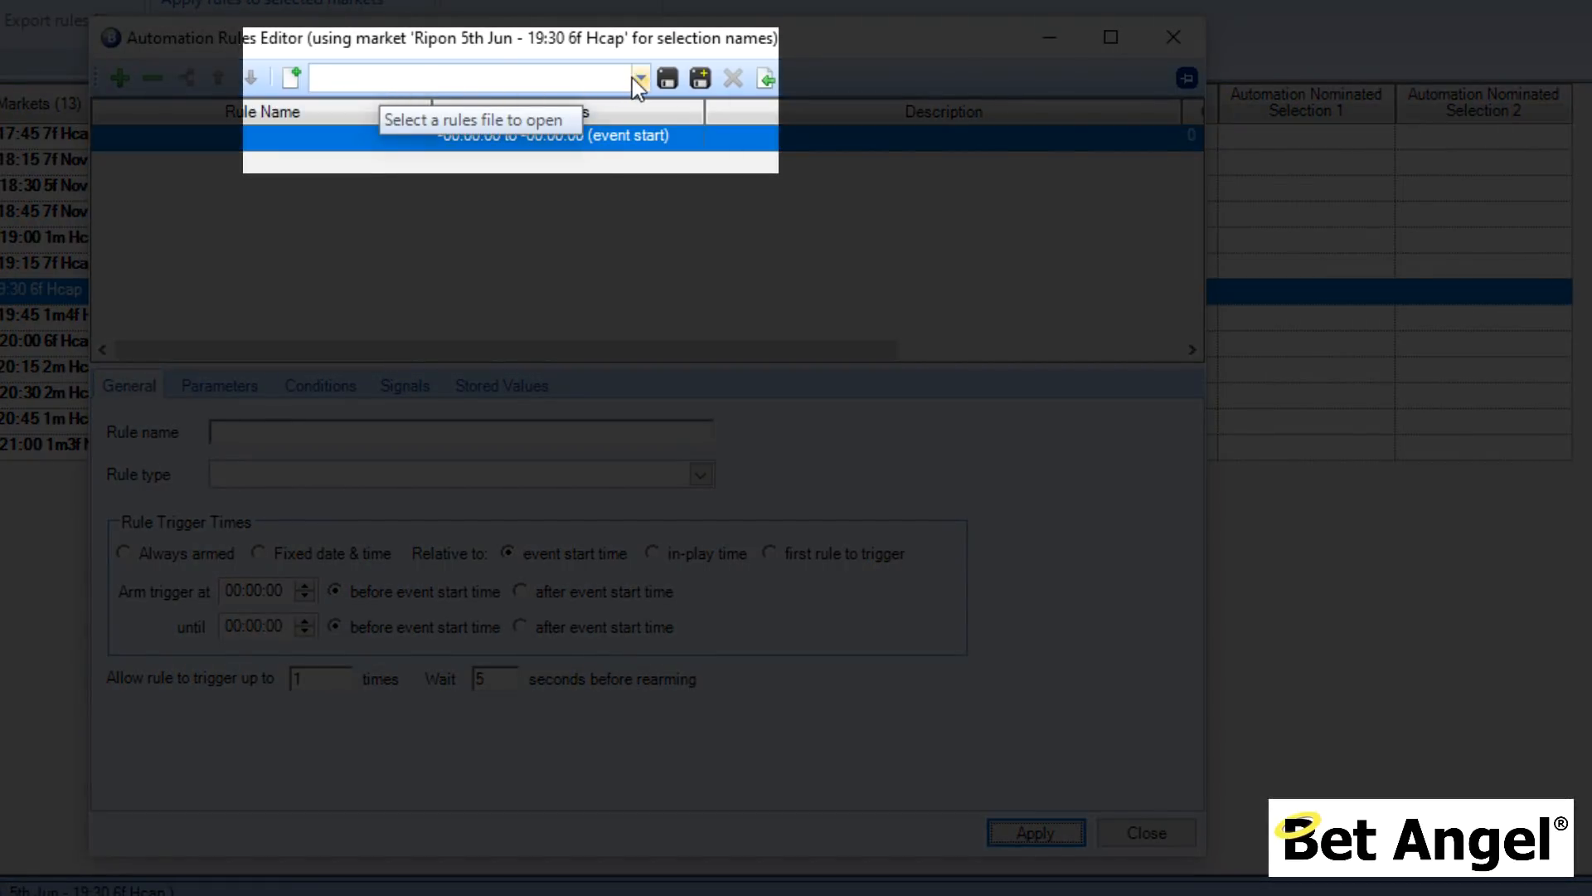
# Step: Set the new rule's type to Place Back Bet, leaving the rules file selection blank
pyautogui.click(640, 78)
pyautogui.click(445, 83)
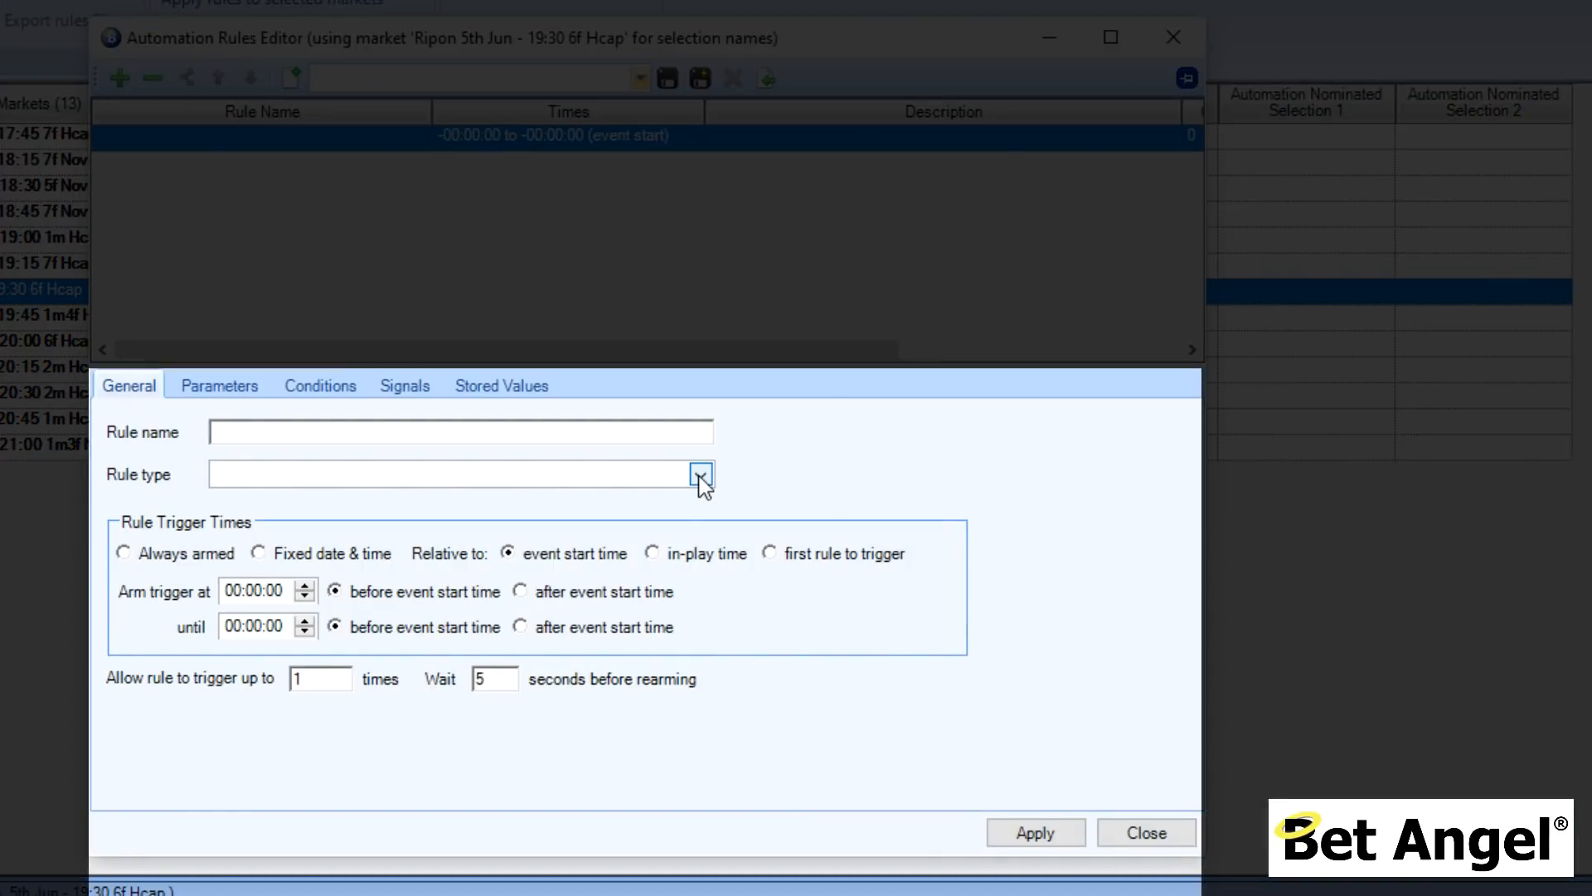
pyautogui.click(701, 475)
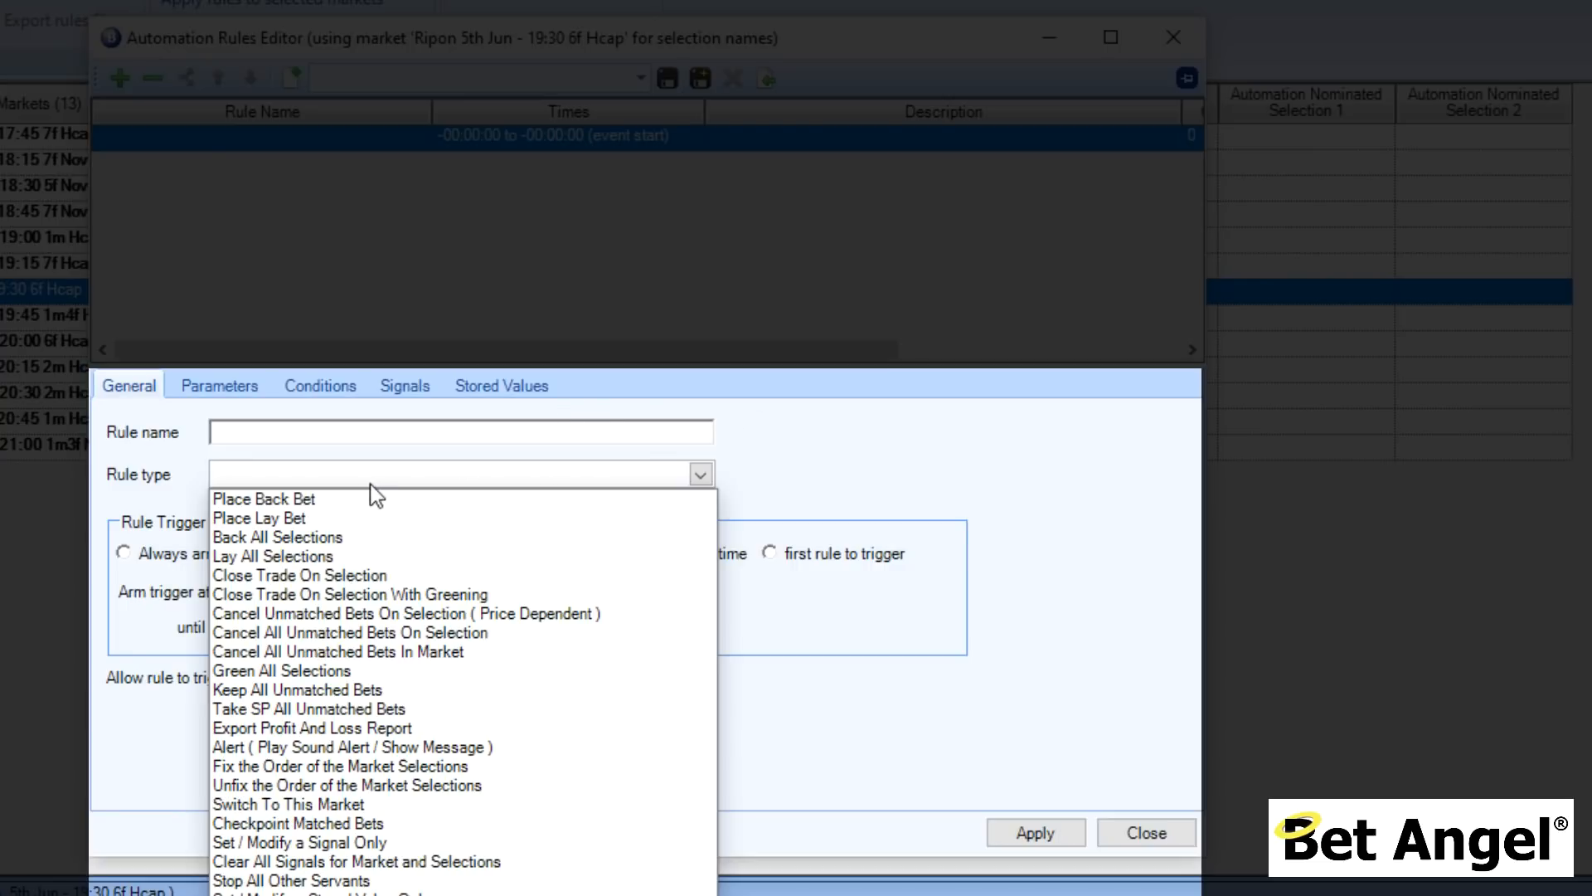
pyautogui.click(323, 502)
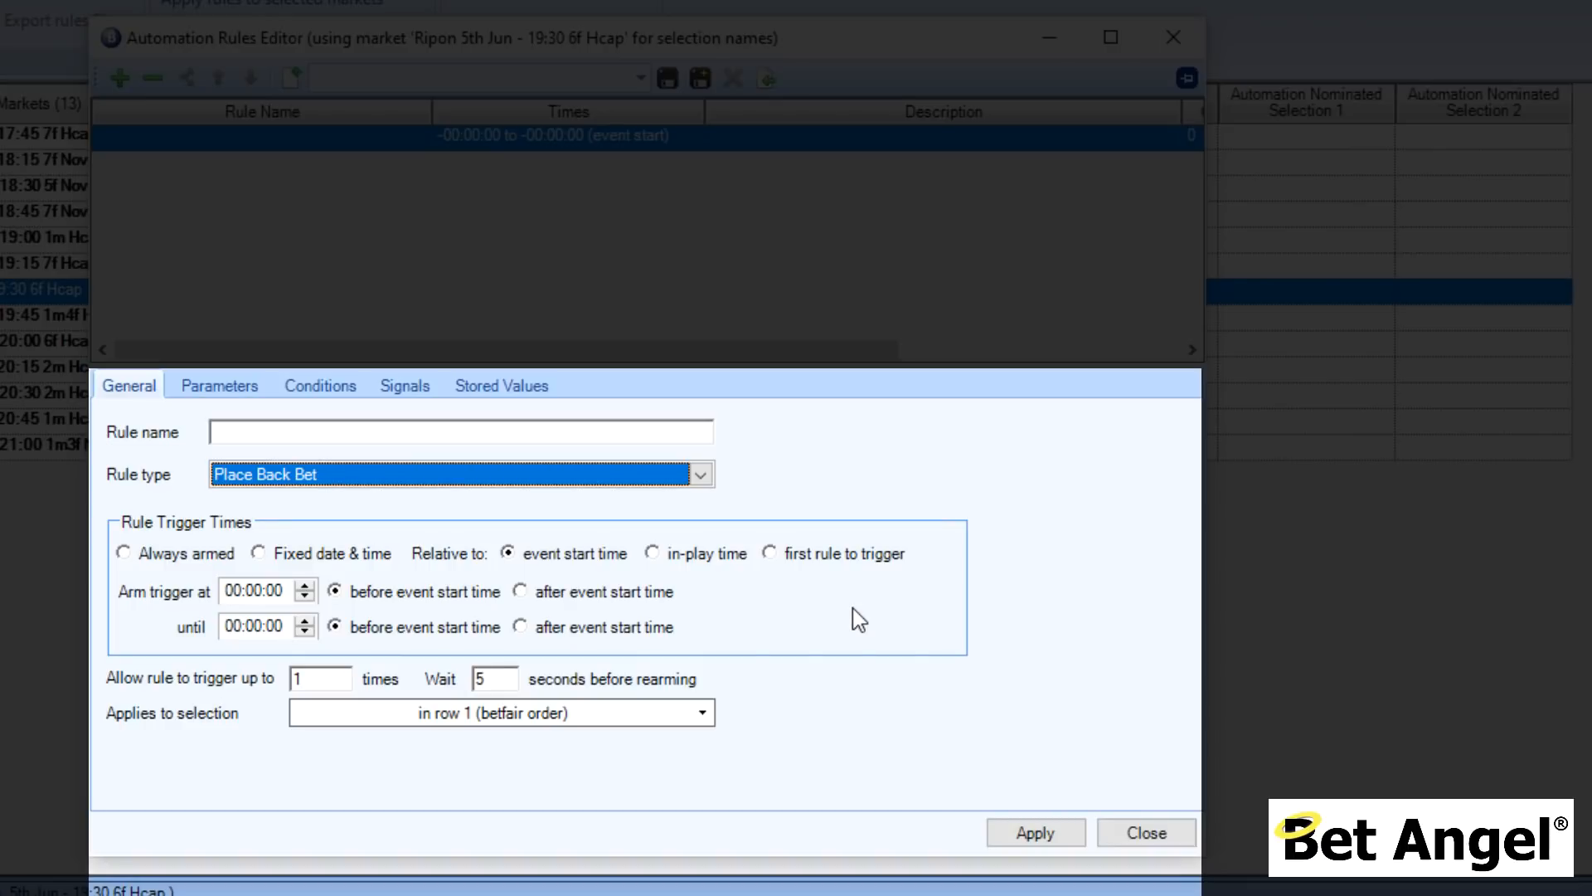
pyautogui.click(701, 475)
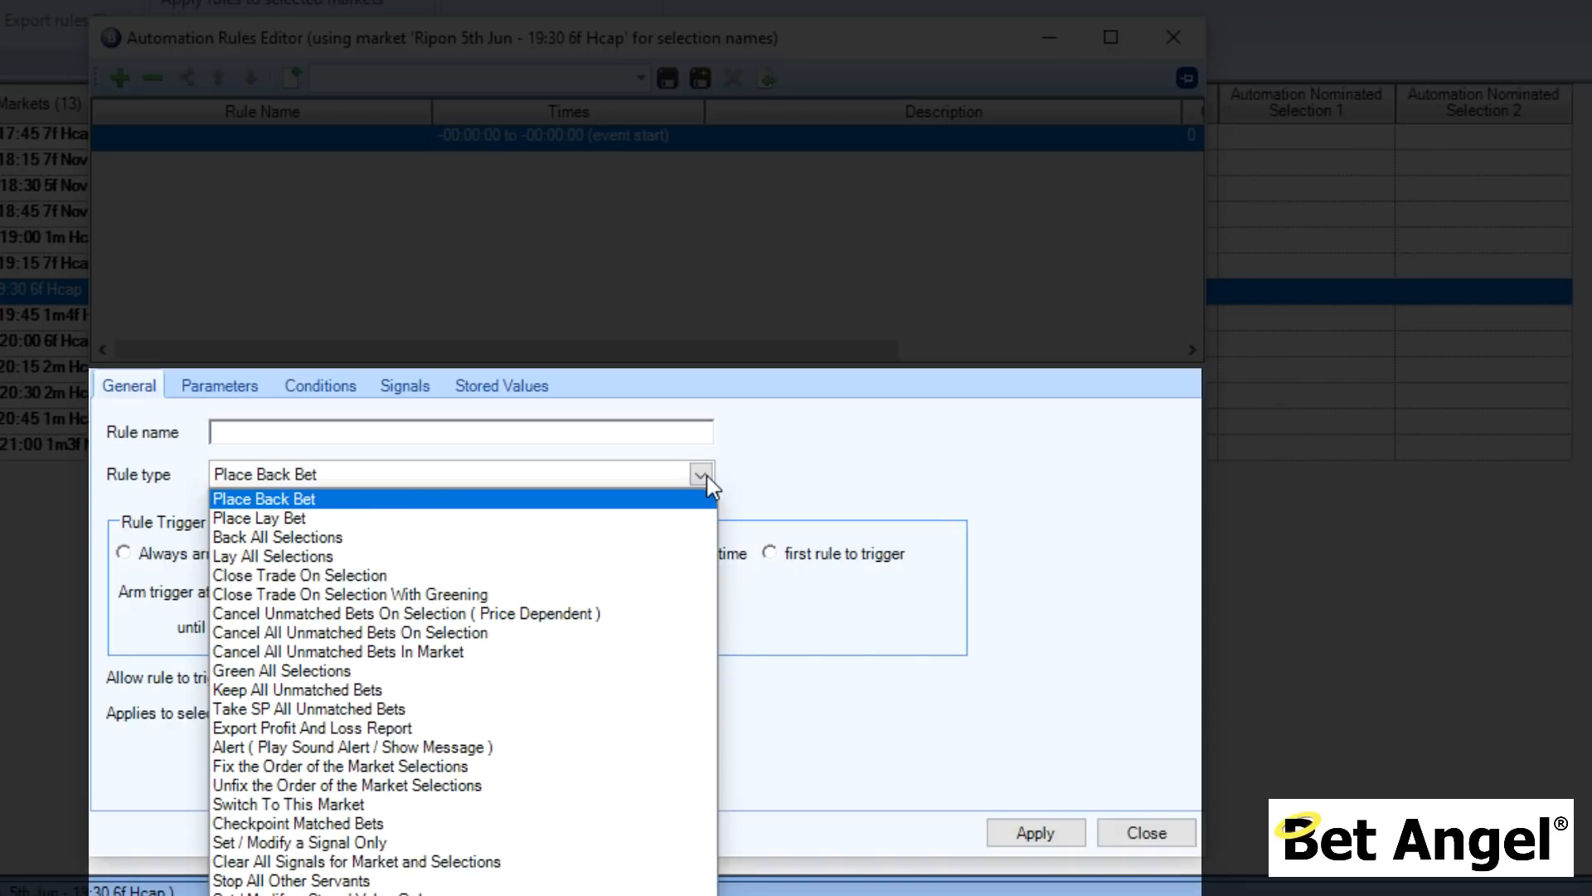
pyautogui.click(811, 490)
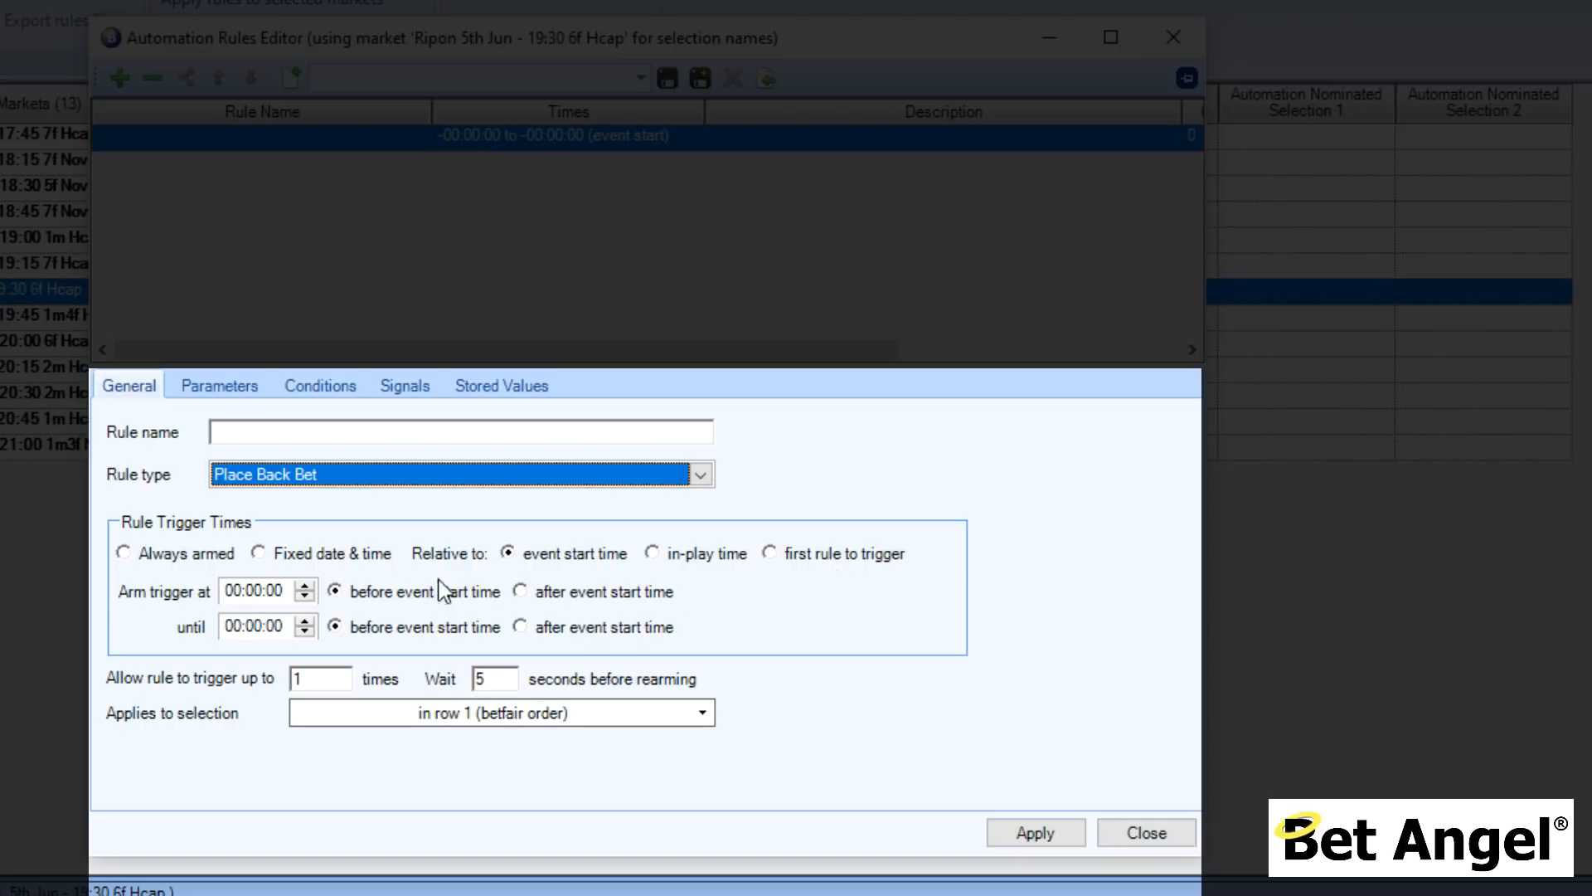
# Step: Arm the rule's trigger from 00:10:00 before event start time and allow it to trigger up to 10 times
pyautogui.click(253, 592)
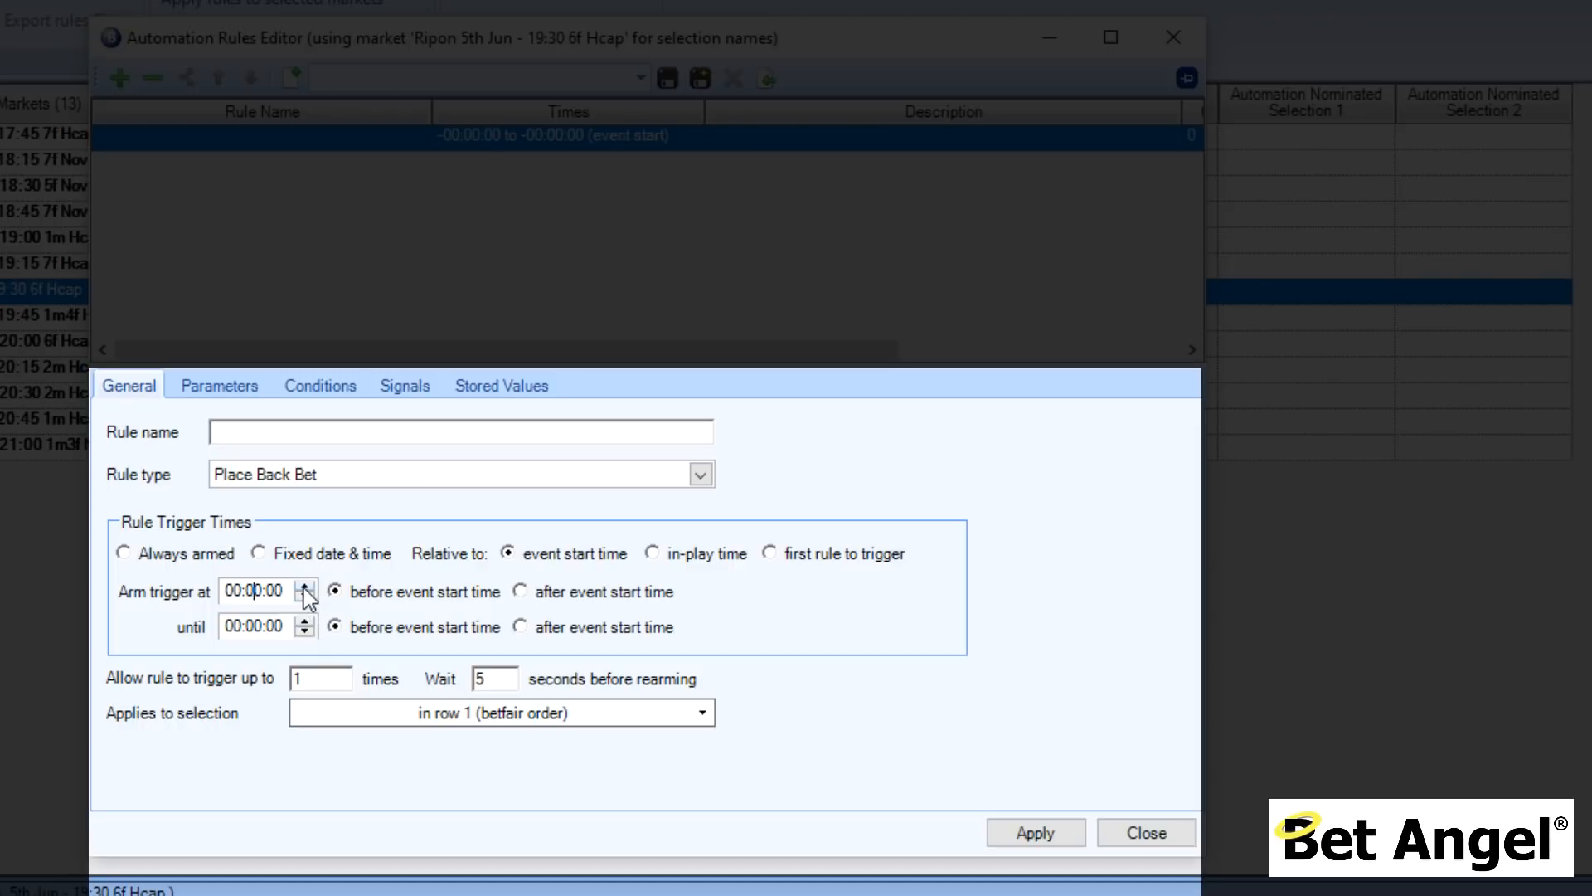
pyautogui.click(305, 586)
pyautogui.click(305, 585)
pyautogui.click(305, 585)
pyautogui.click(304, 585)
pyautogui.click(304, 585)
pyautogui.click(319, 676)
pyautogui.write('0')
# Step: Examine the ways to choose the rule's selection, including by name and by nomination, keeping row 1 in Betfair order
pyautogui.click(702, 715)
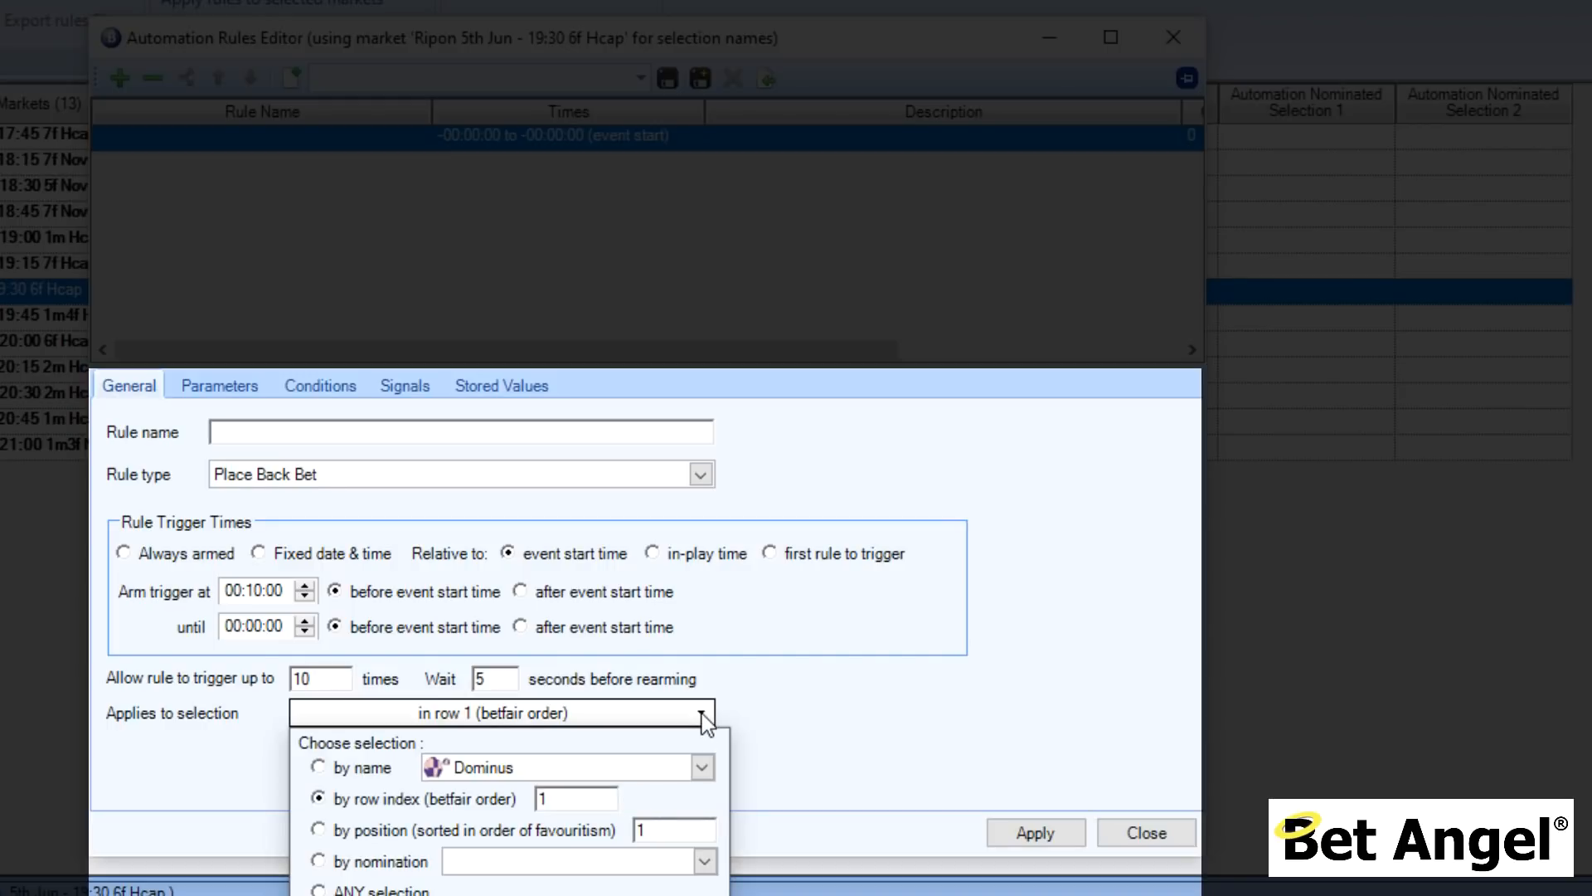
pyautogui.click(702, 767)
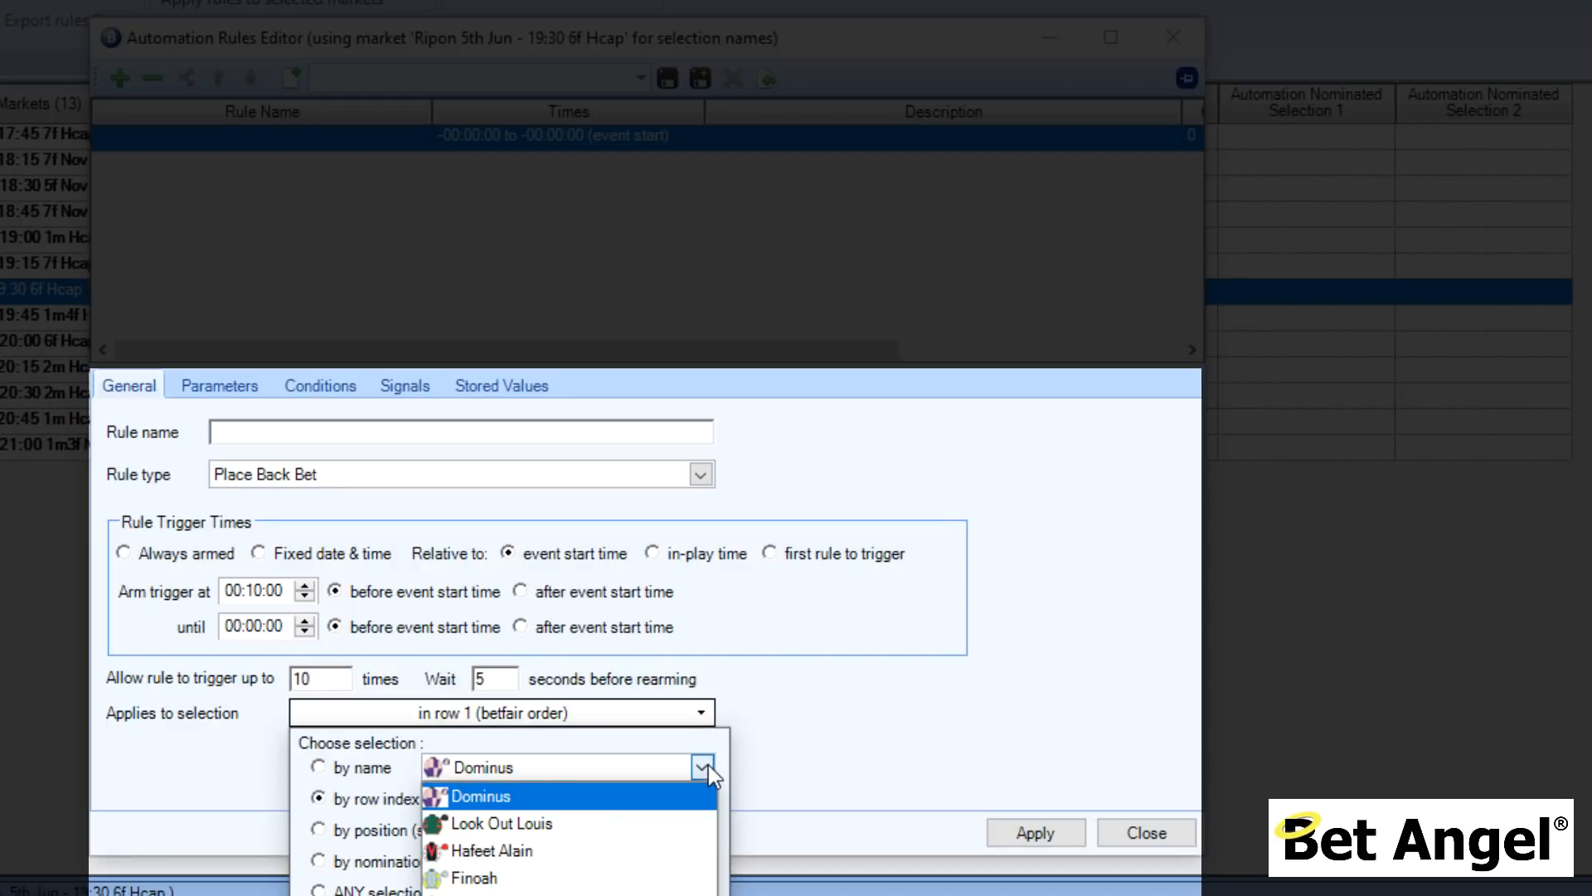
pyautogui.click(704, 767)
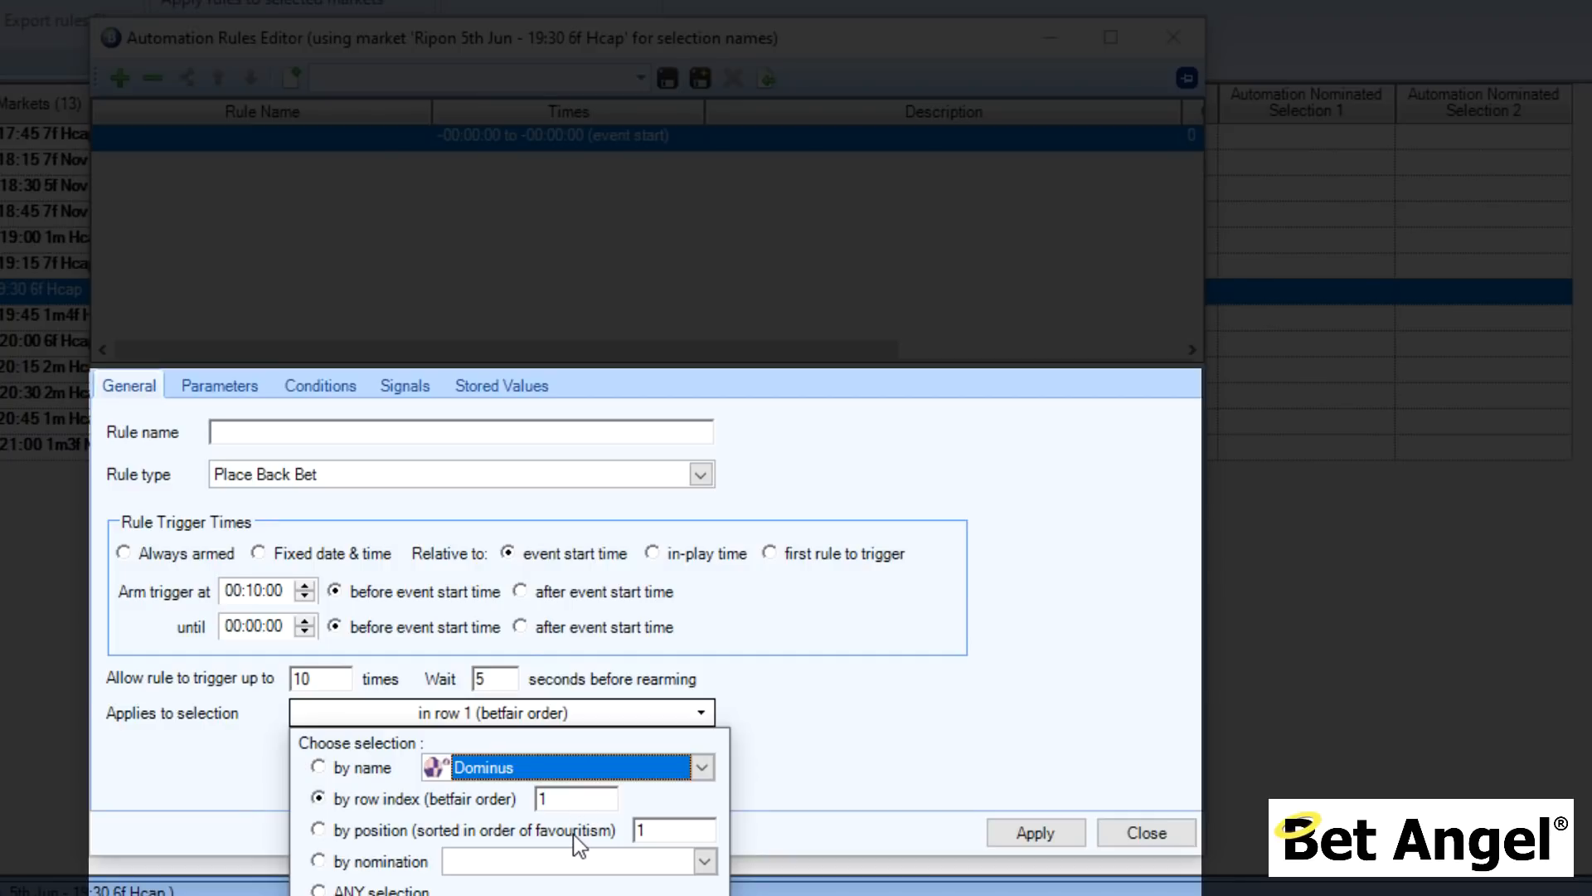
pyautogui.click(703, 862)
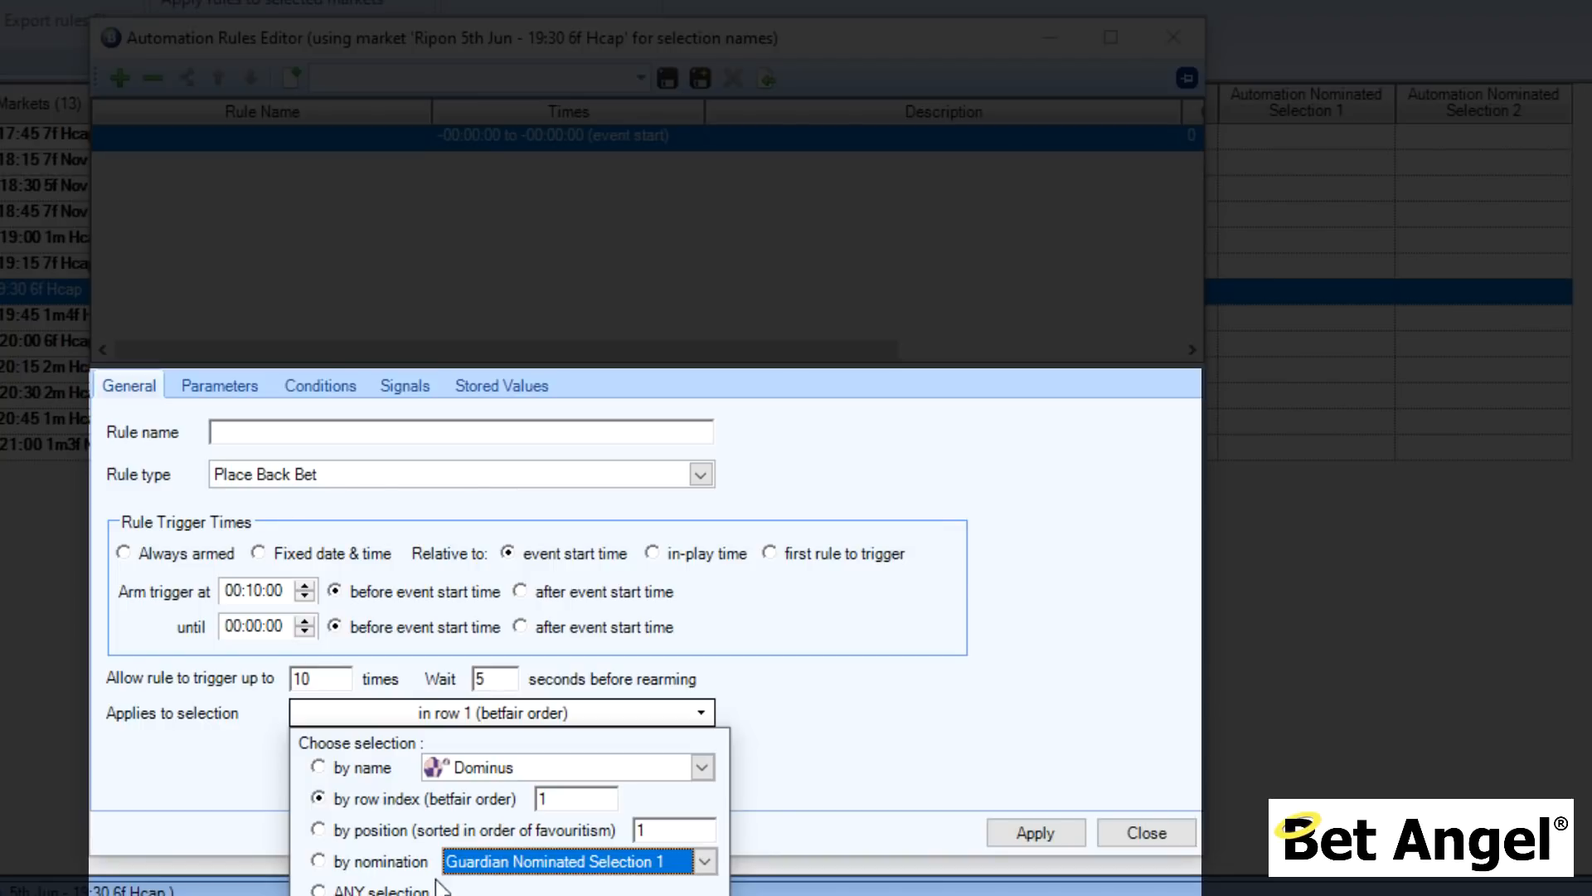
pyautogui.click(861, 708)
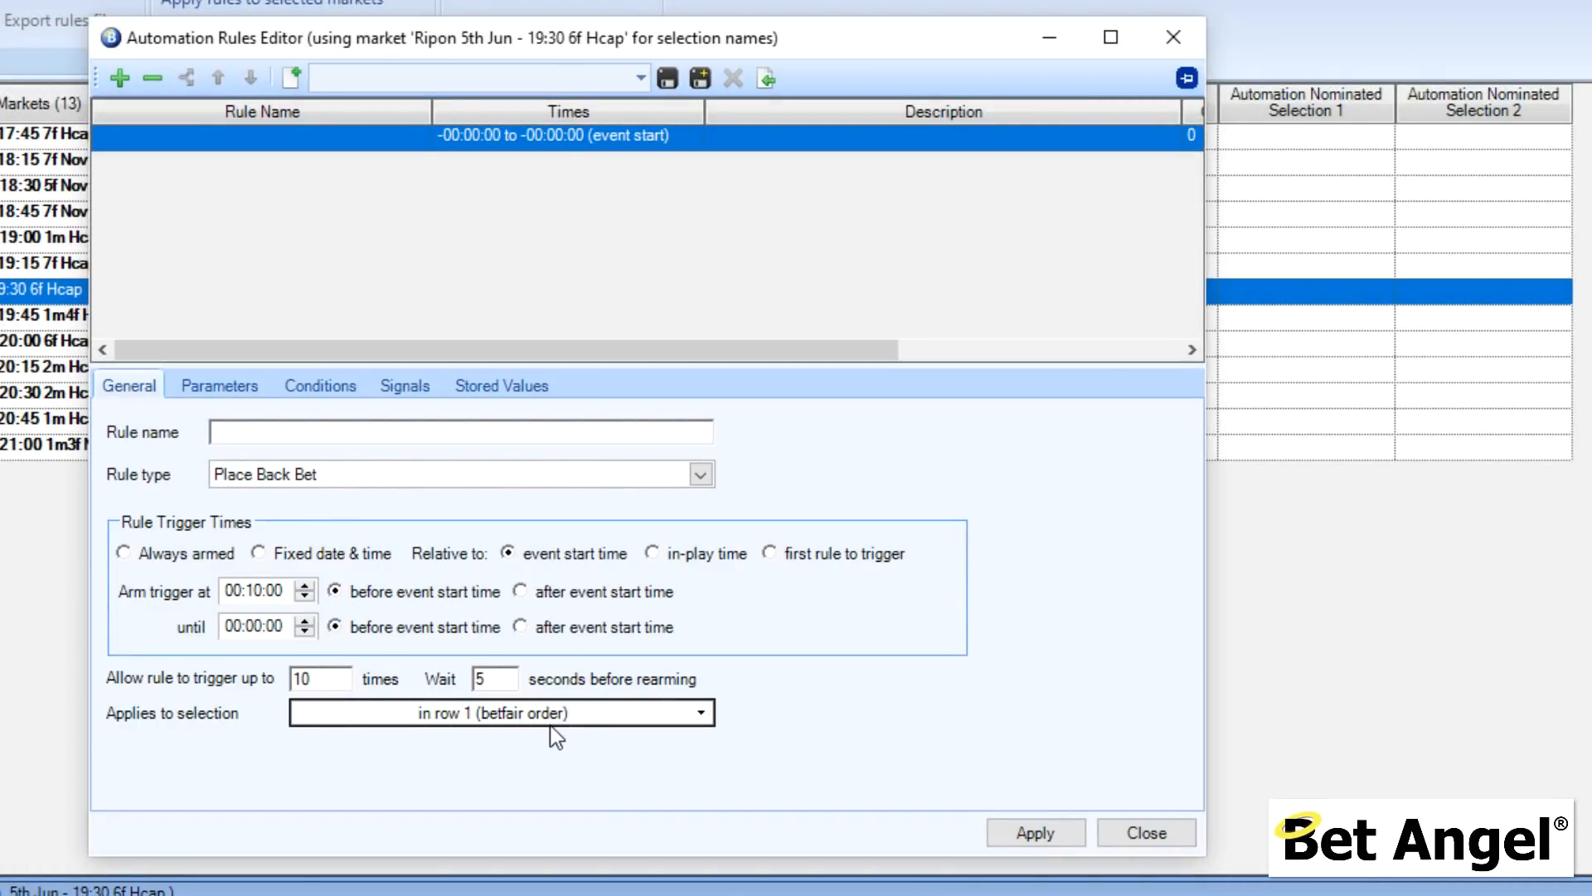
# Step: Name the rule "Open a position on the favourite" and look over its bet parameters and general settings
pyautogui.write('Open a position on the favourite')
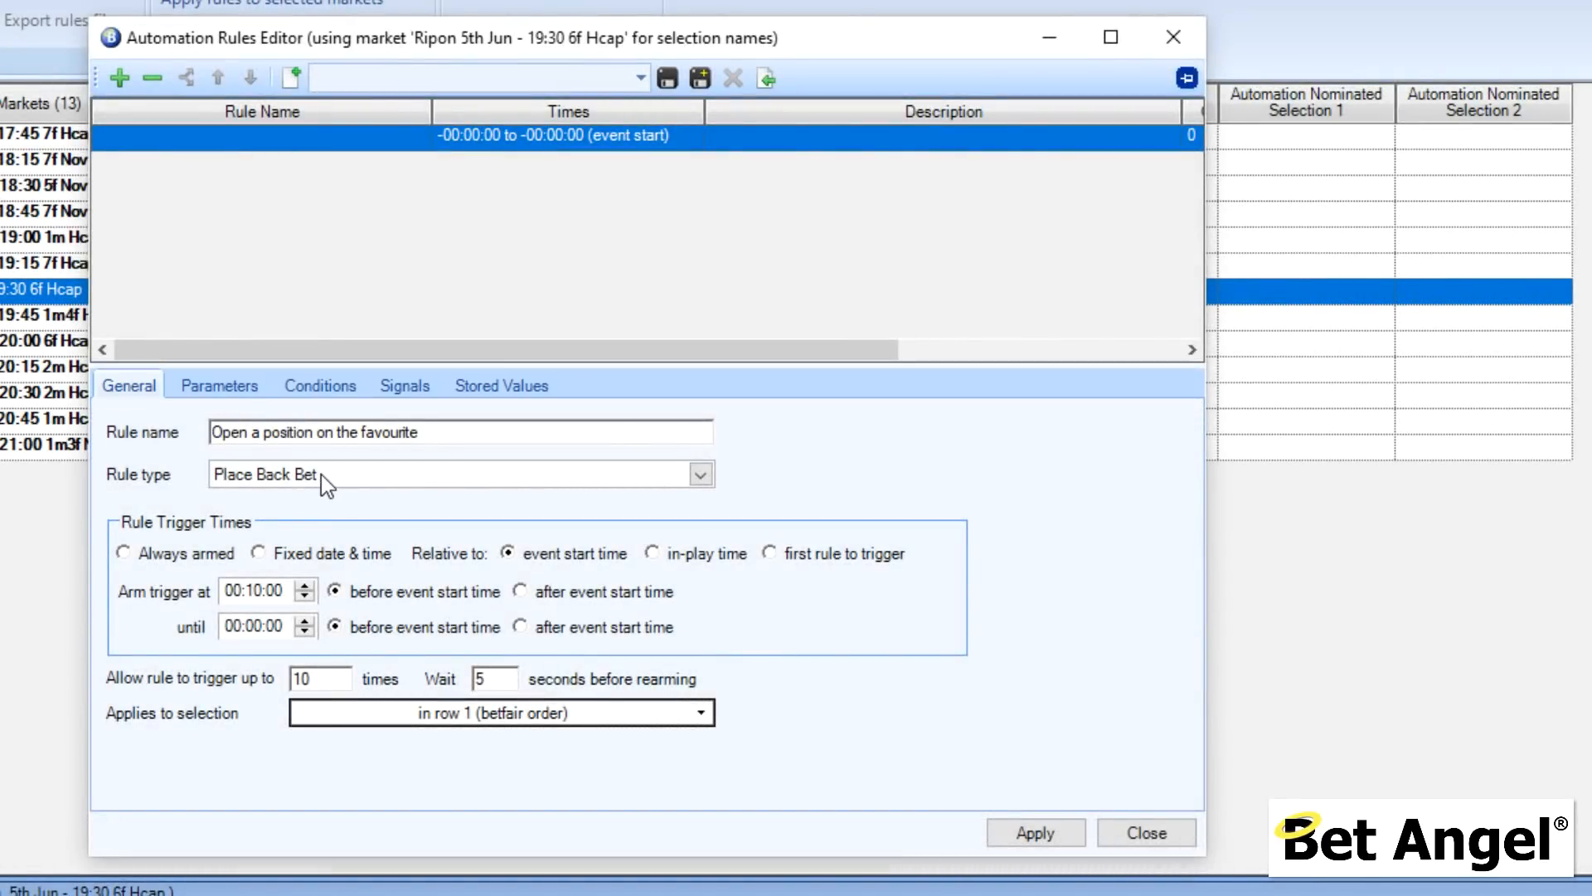
pyautogui.click(216, 390)
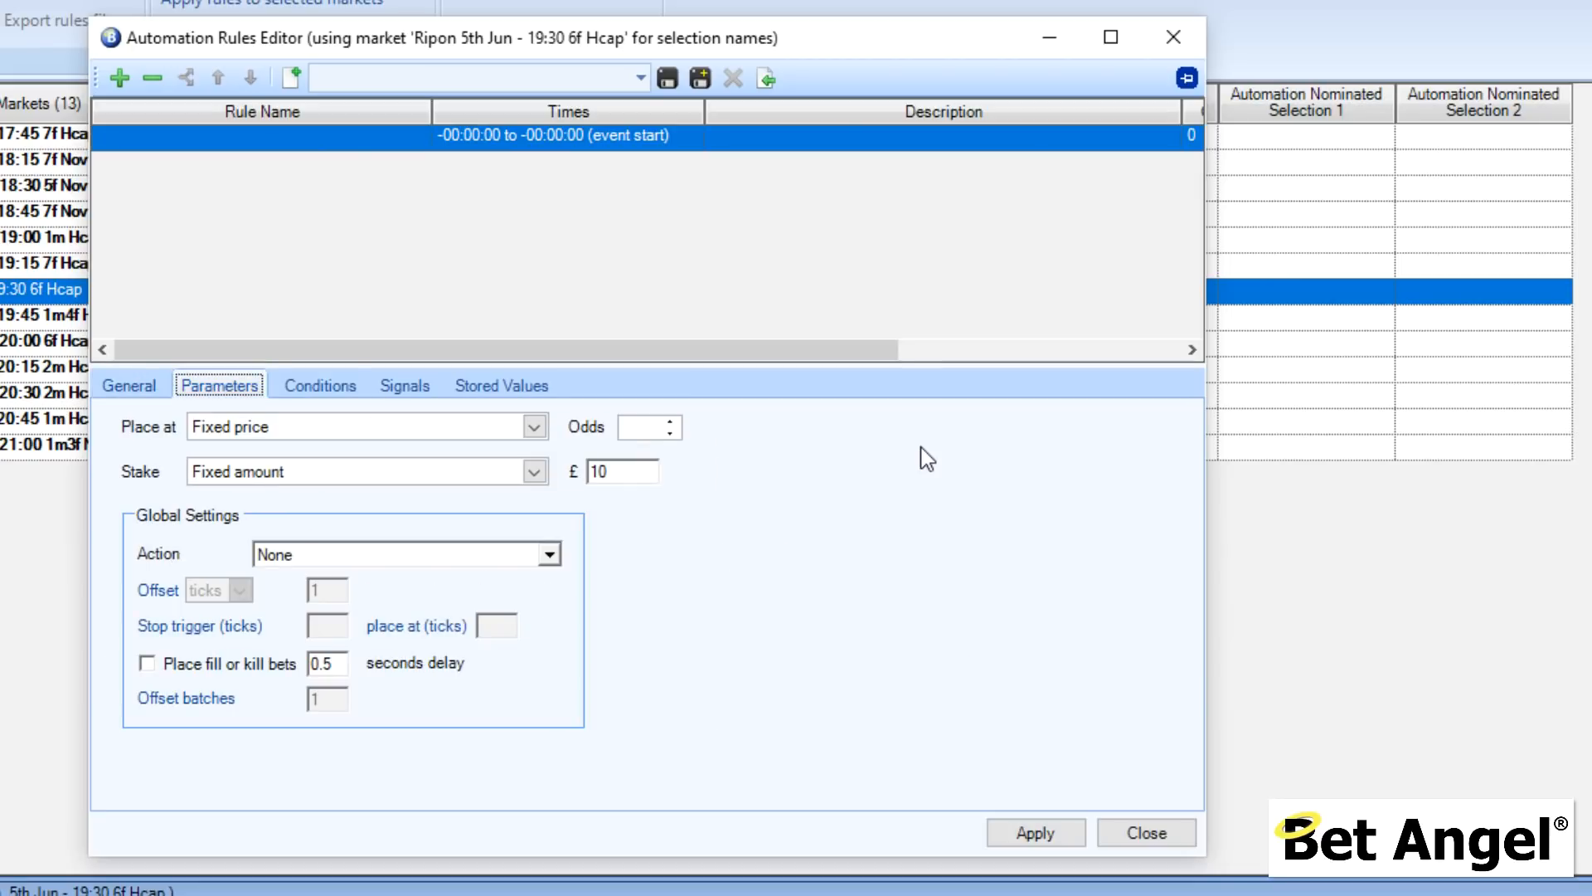
pyautogui.click(141, 388)
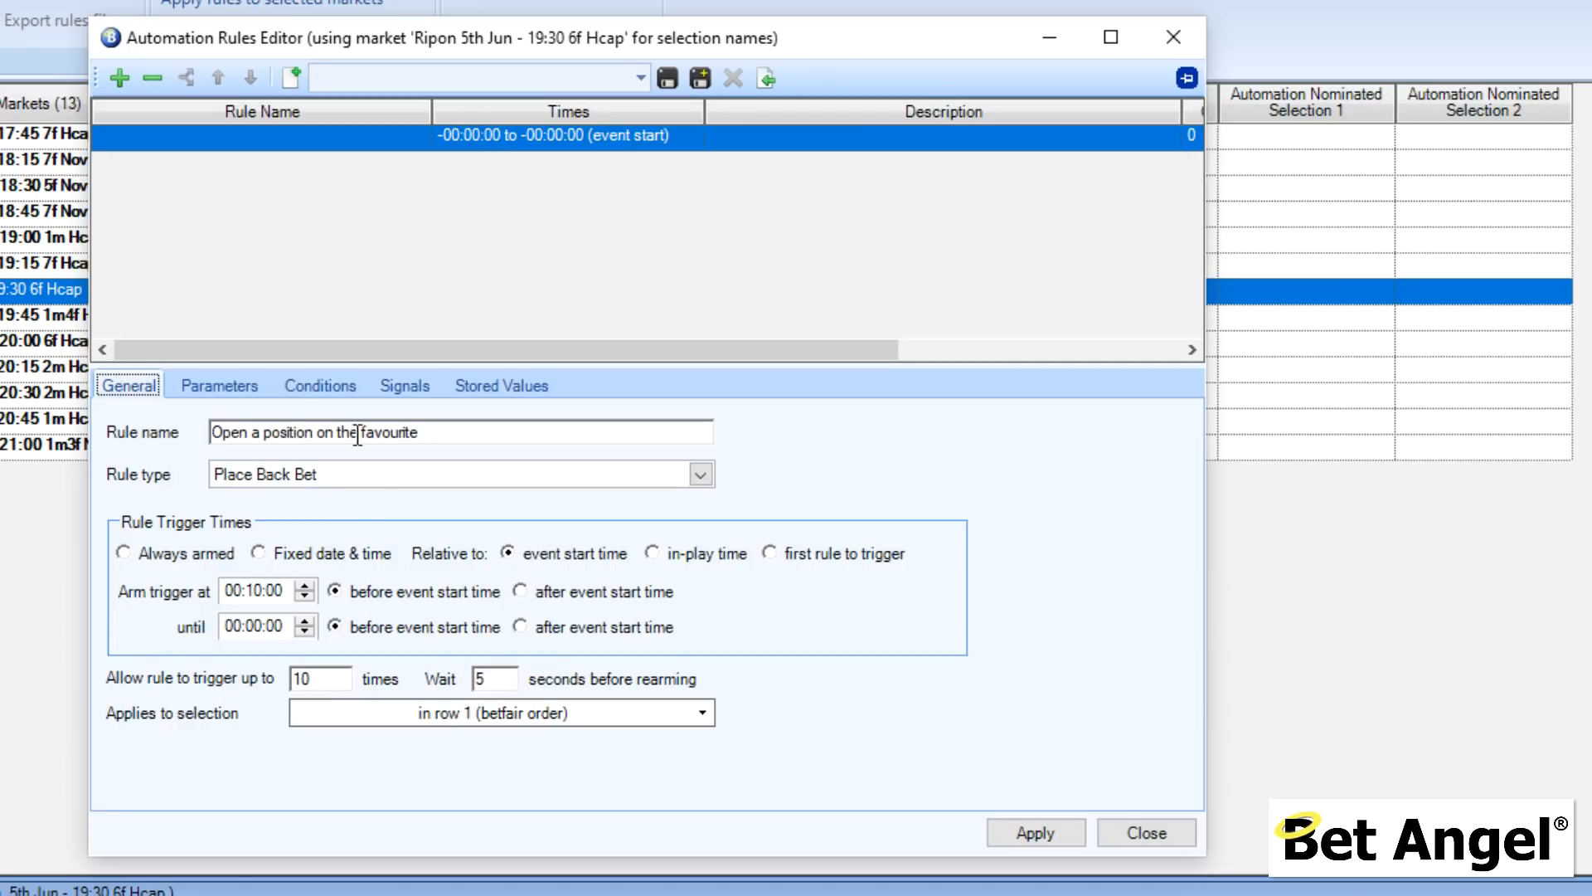
# Step: Enter fixed odds of 3.00 for the back bet, and switch its placement to Best market price
pyautogui.click(227, 388)
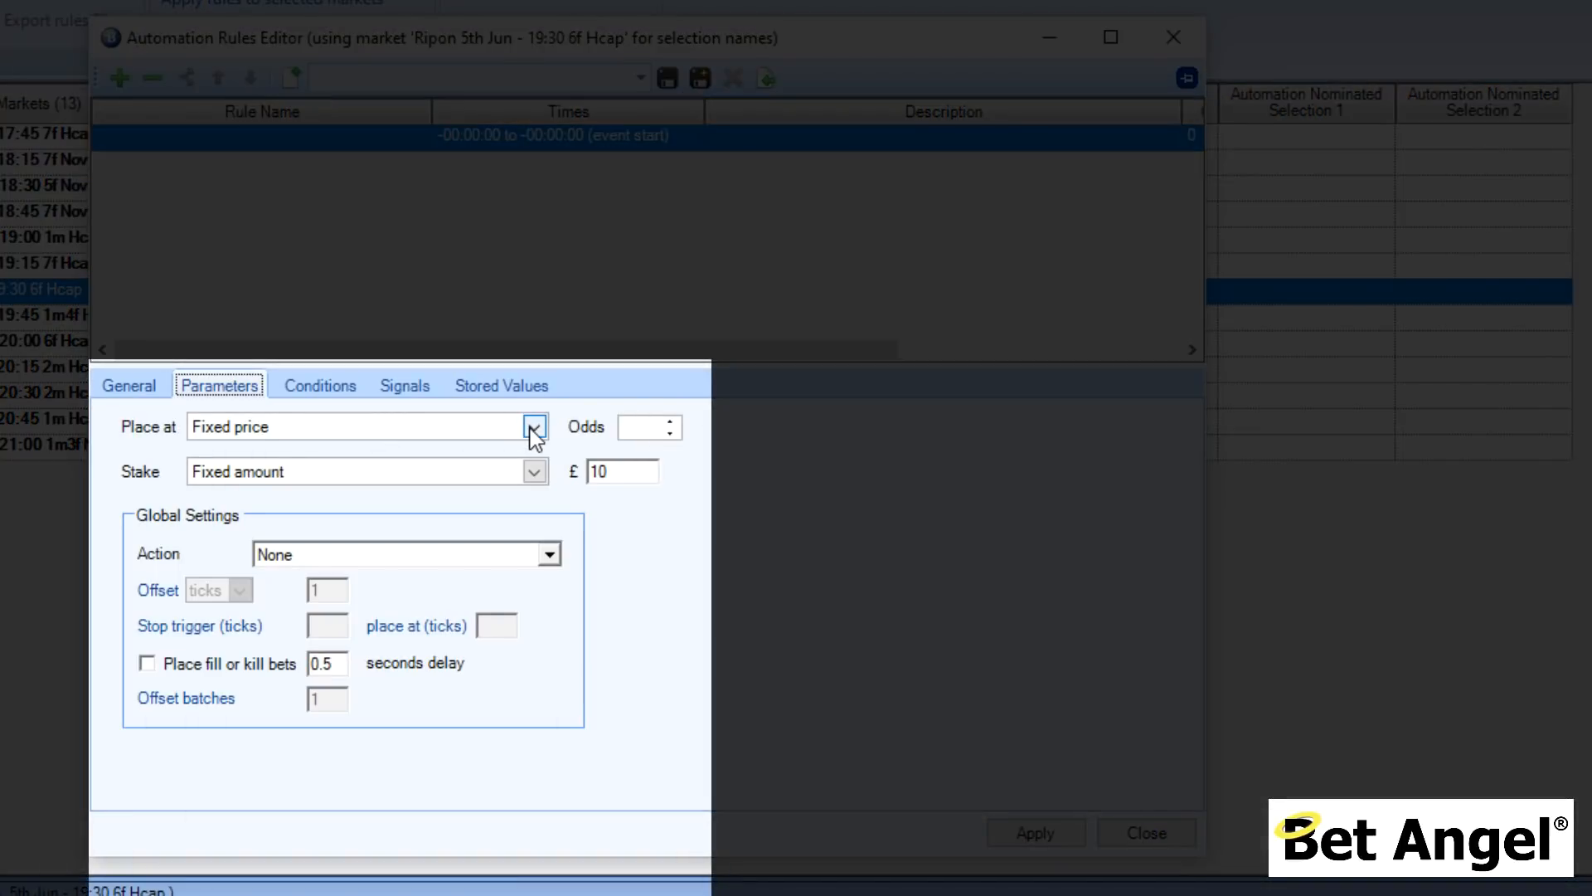
pyautogui.click(657, 425)
pyautogui.write('3.00')
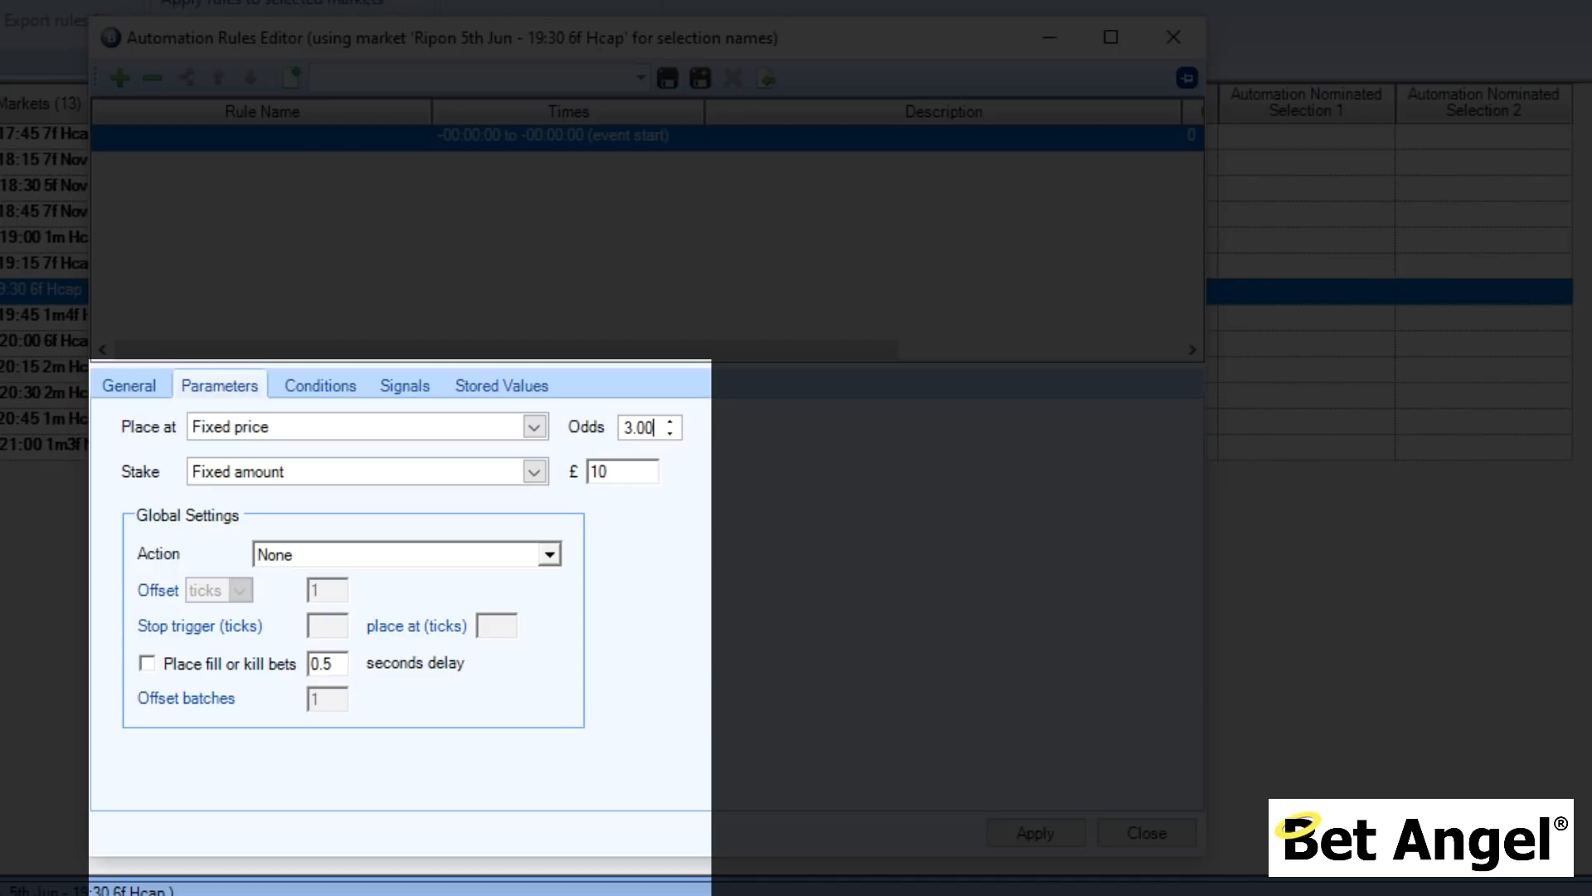
pyautogui.click(542, 423)
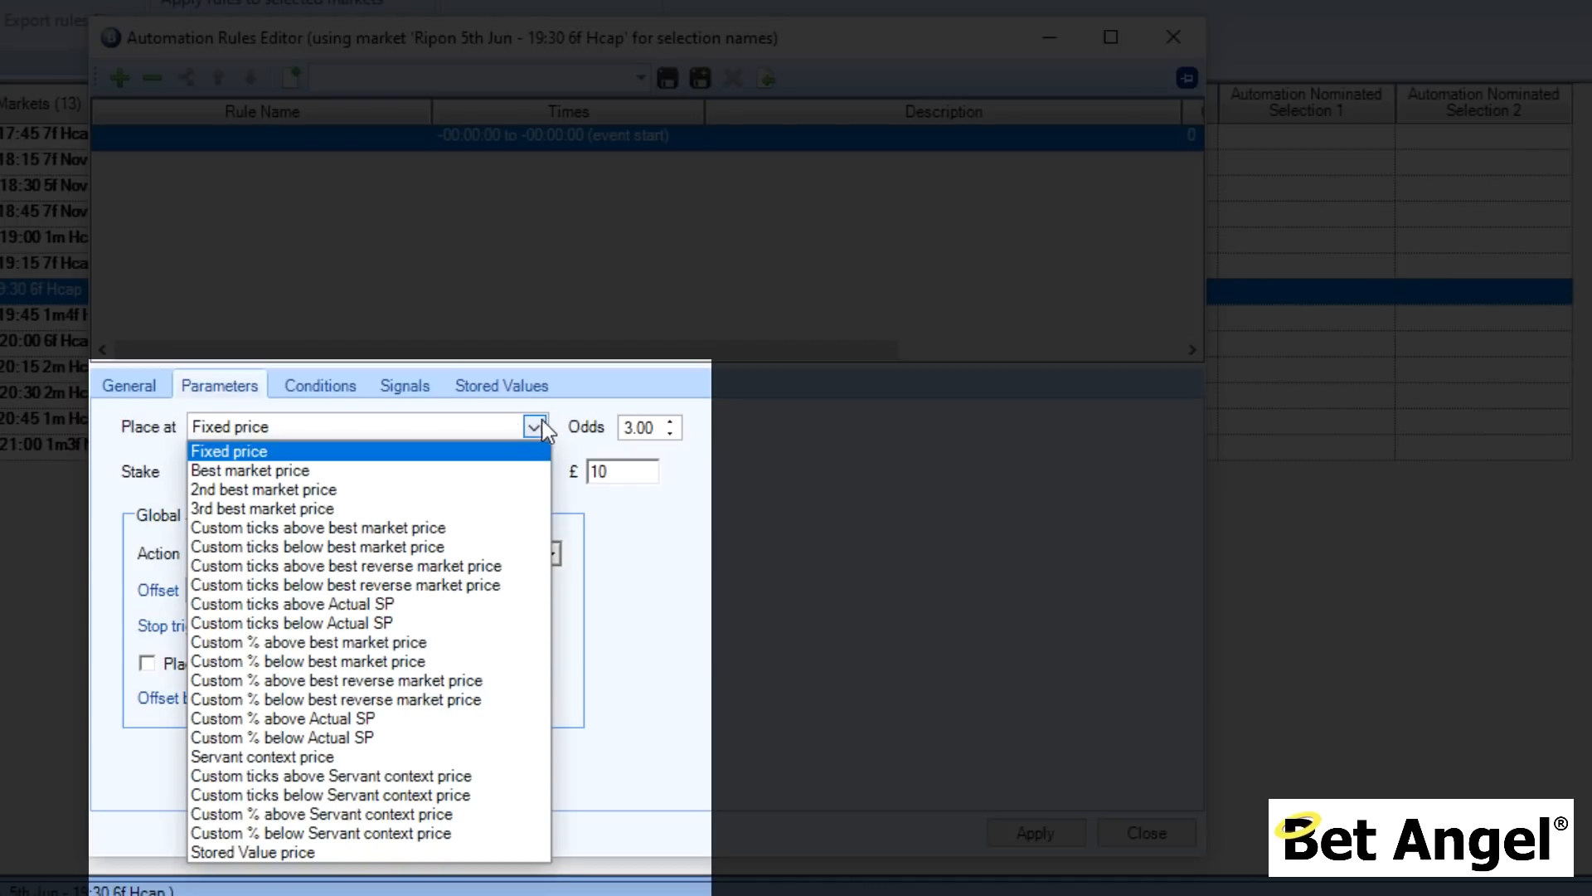
pyautogui.click(416, 467)
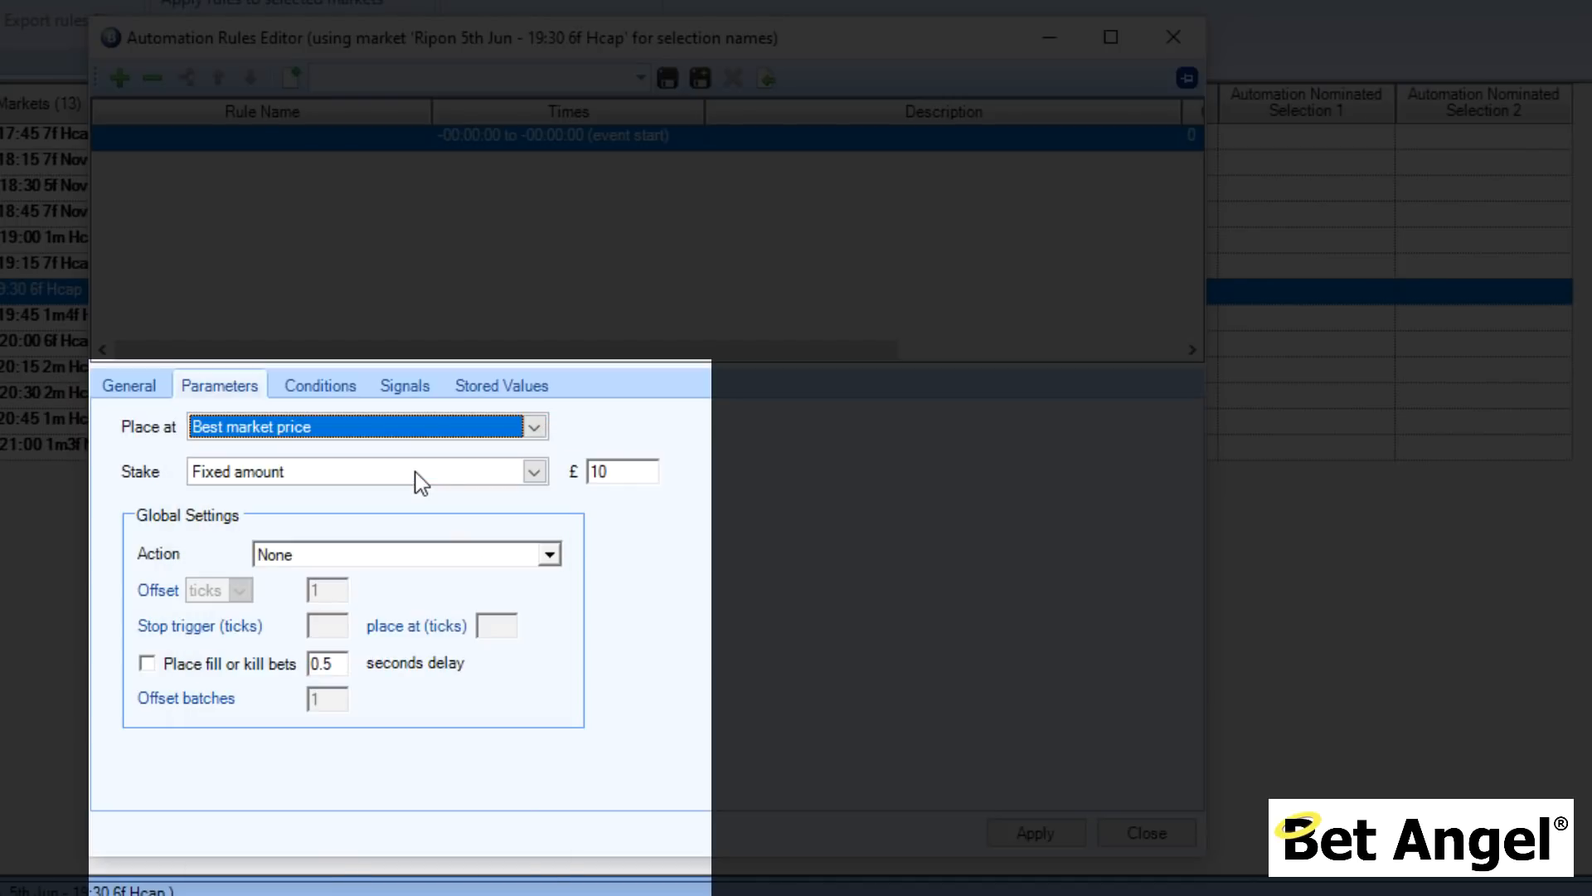
pyautogui.click(536, 426)
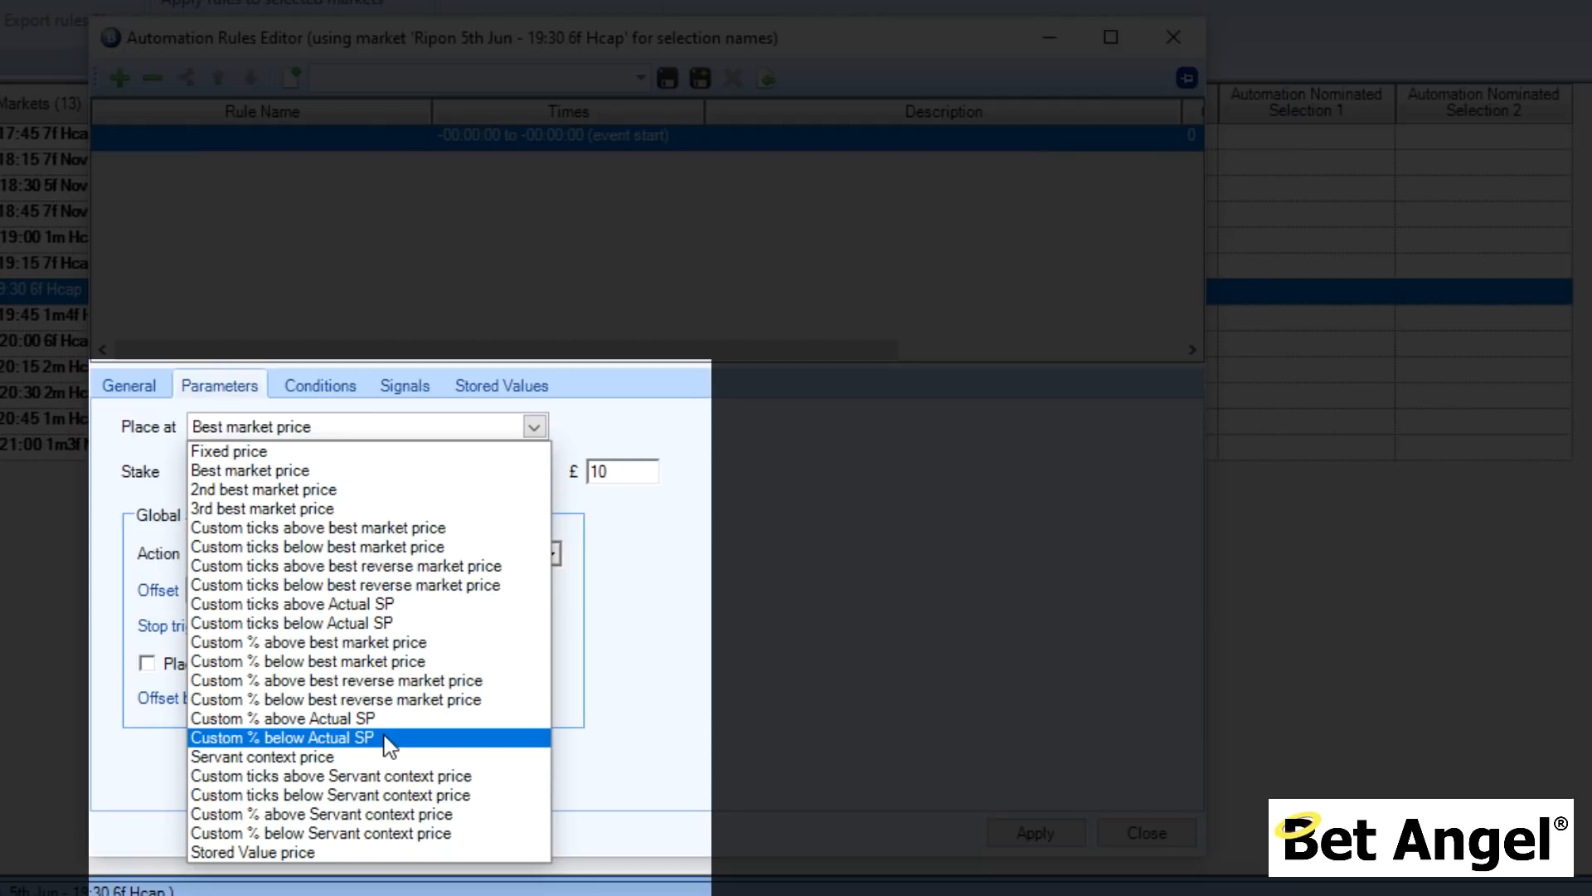
pyautogui.click(451, 473)
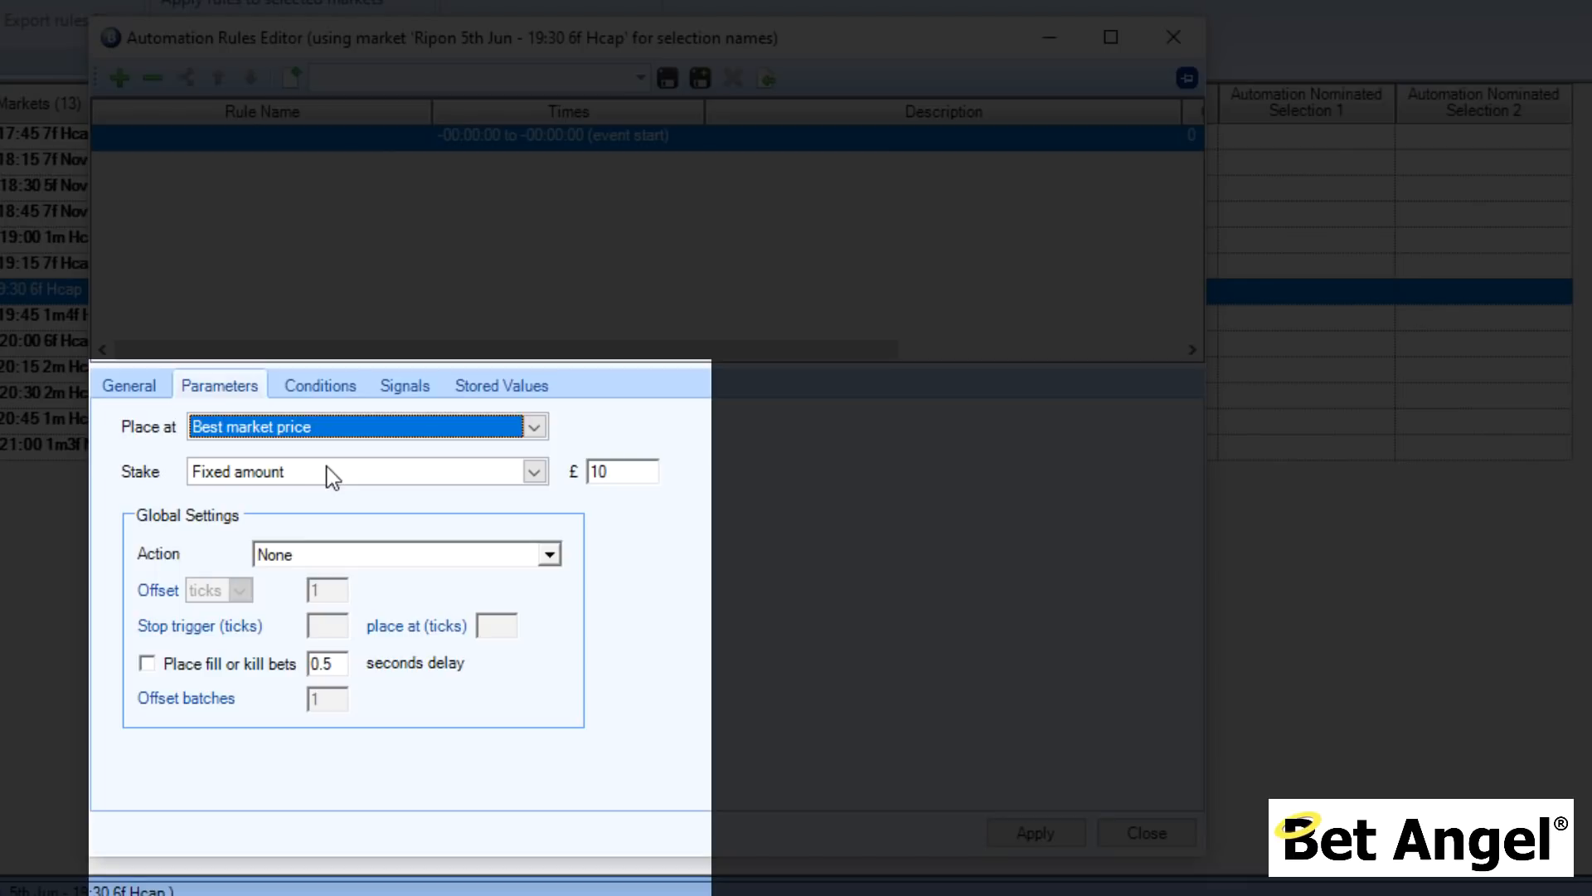
# Step: Review the stake types, keeping Fixed amount, and set the global settings action to Offset bet
pyautogui.click(534, 473)
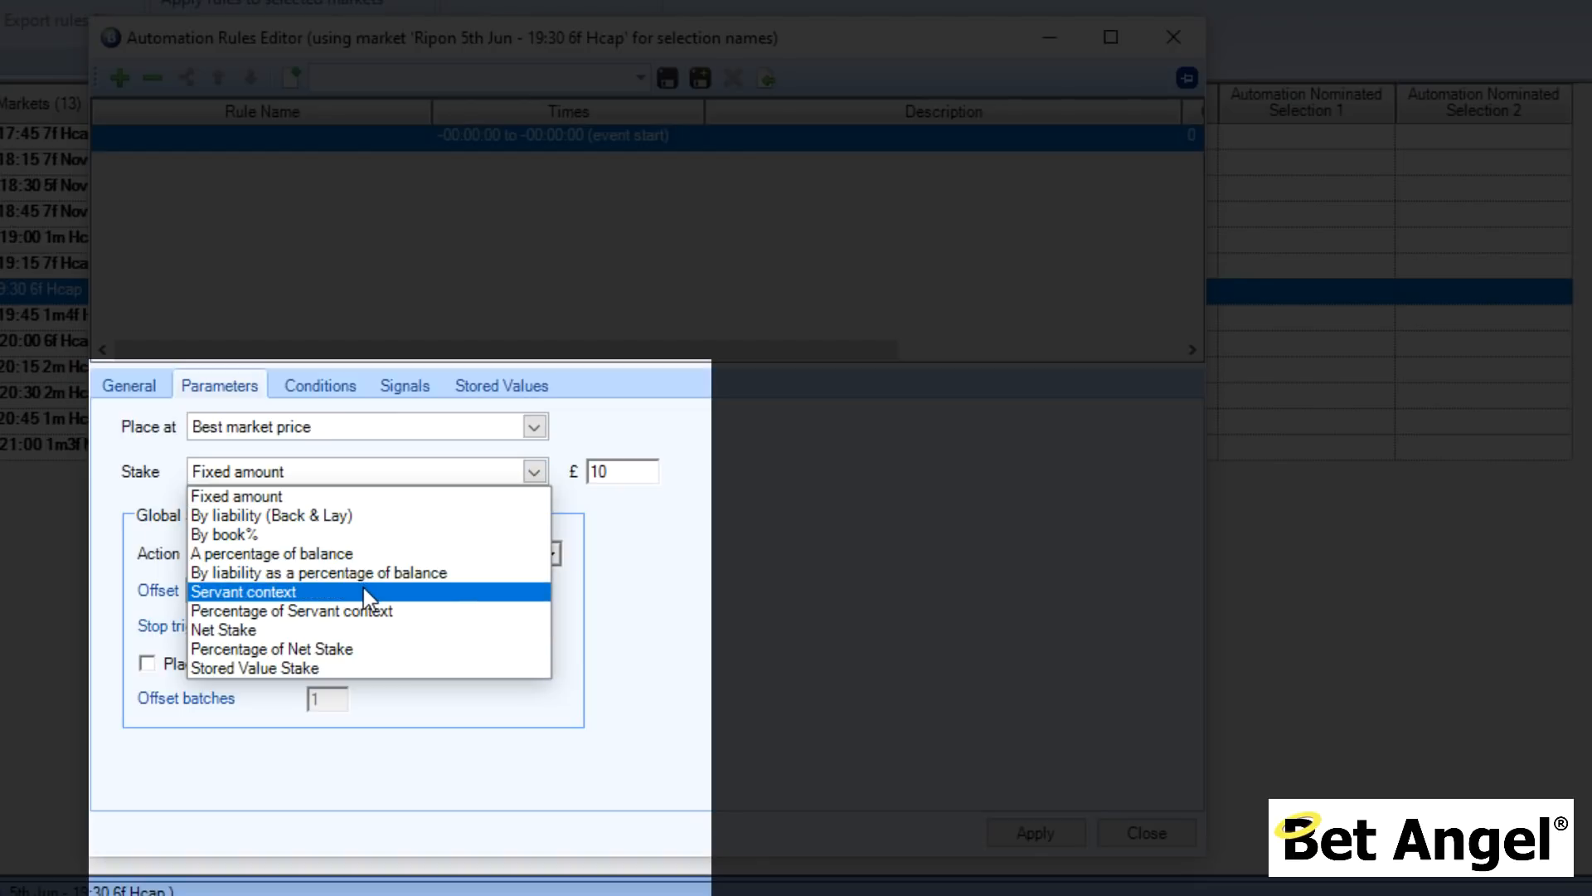
pyautogui.click(780, 589)
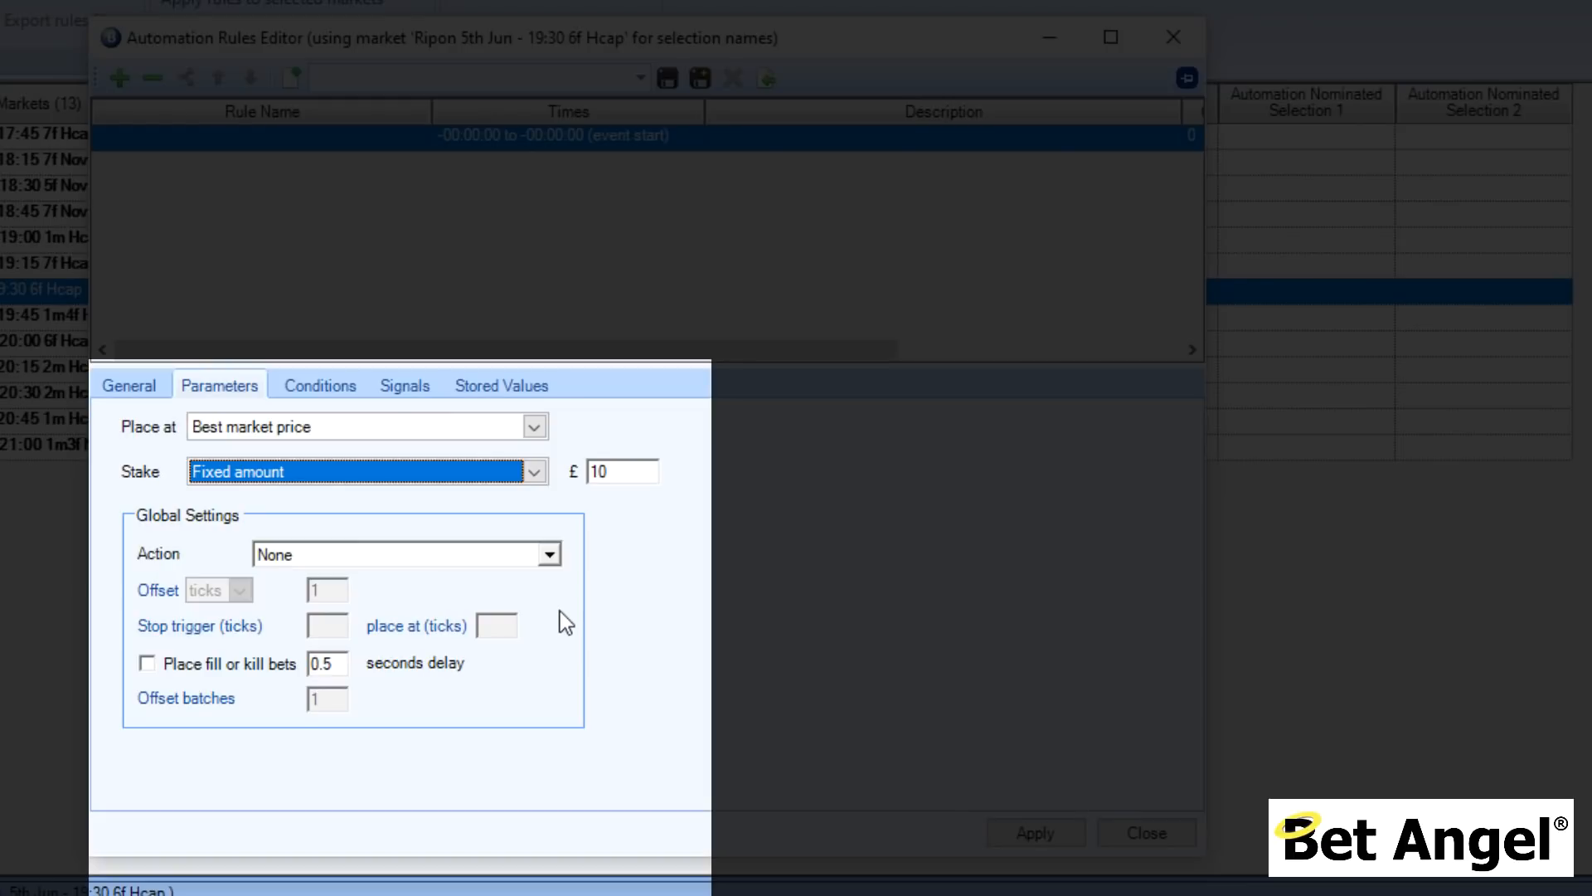
pyautogui.click(551, 555)
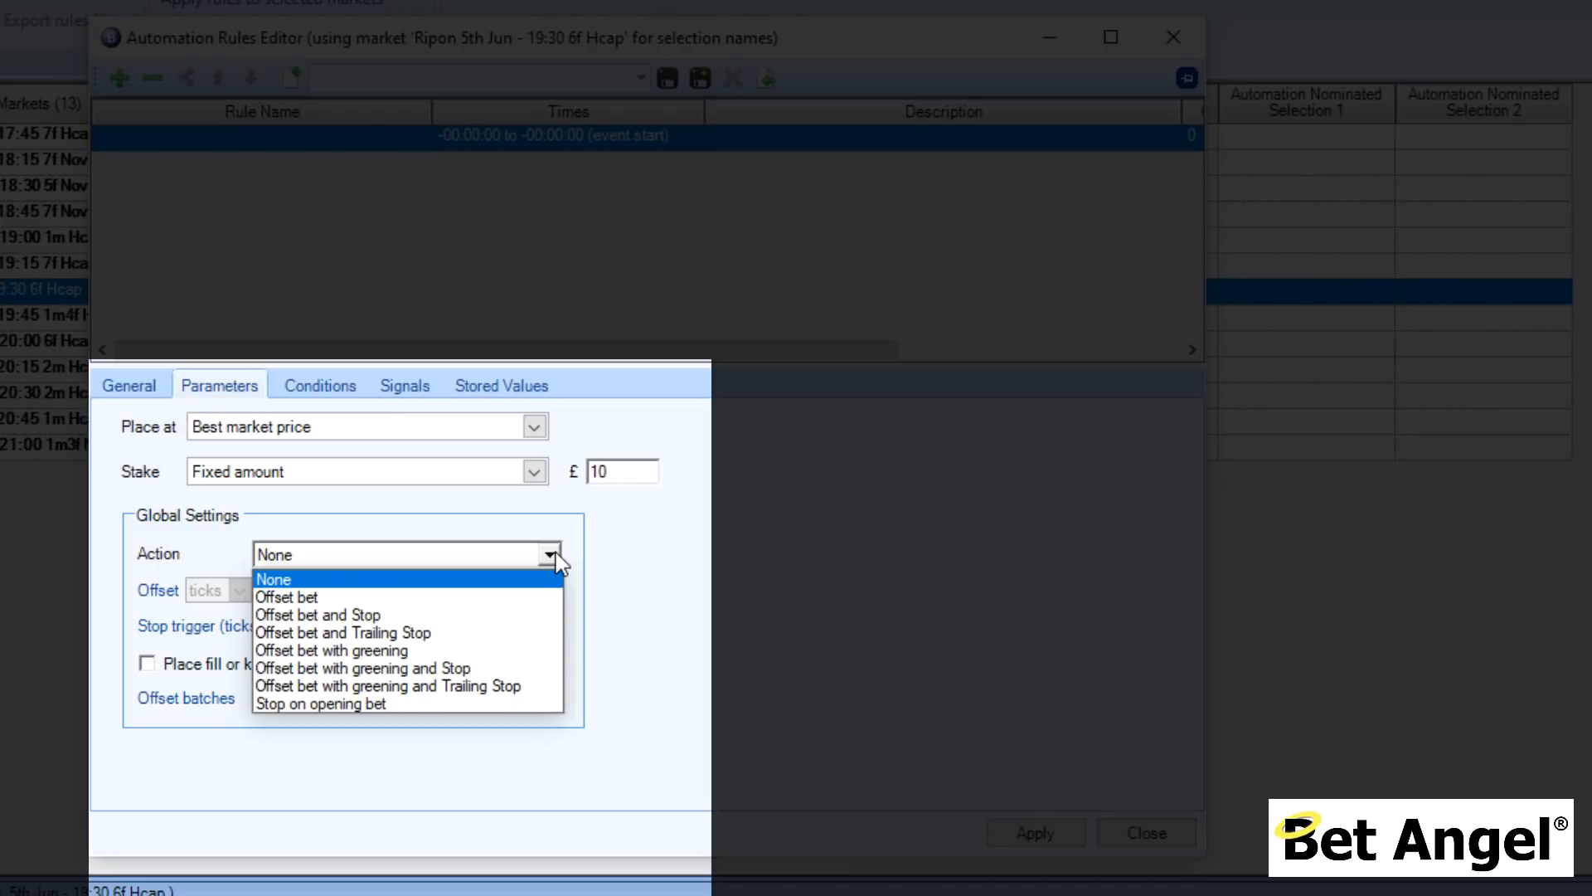
pyautogui.click(382, 598)
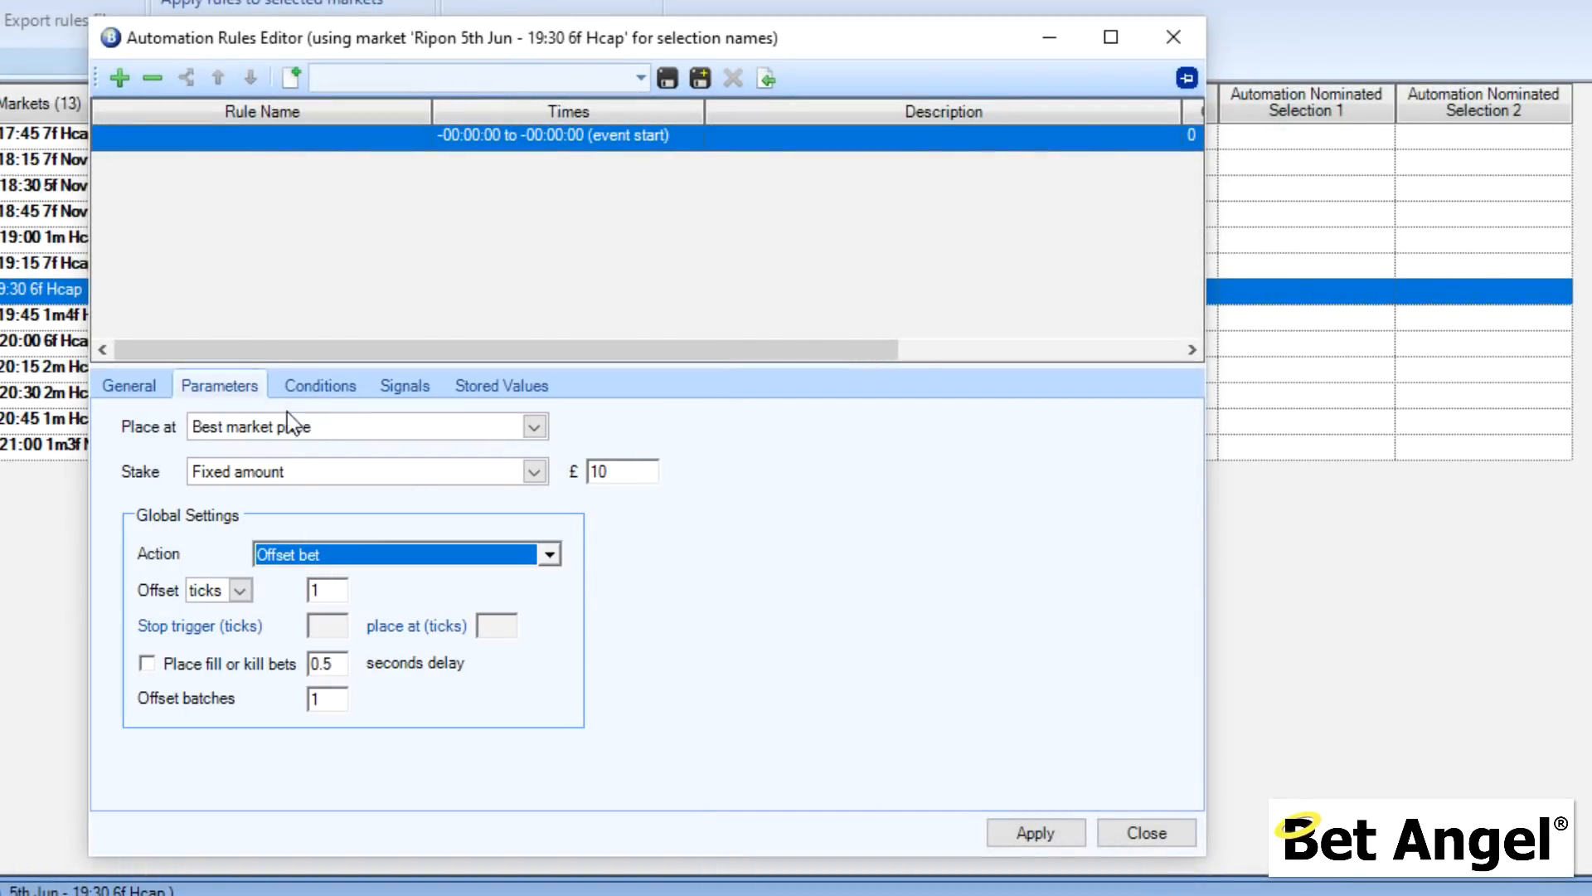
pyautogui.click(126, 387)
pyautogui.click(249, 385)
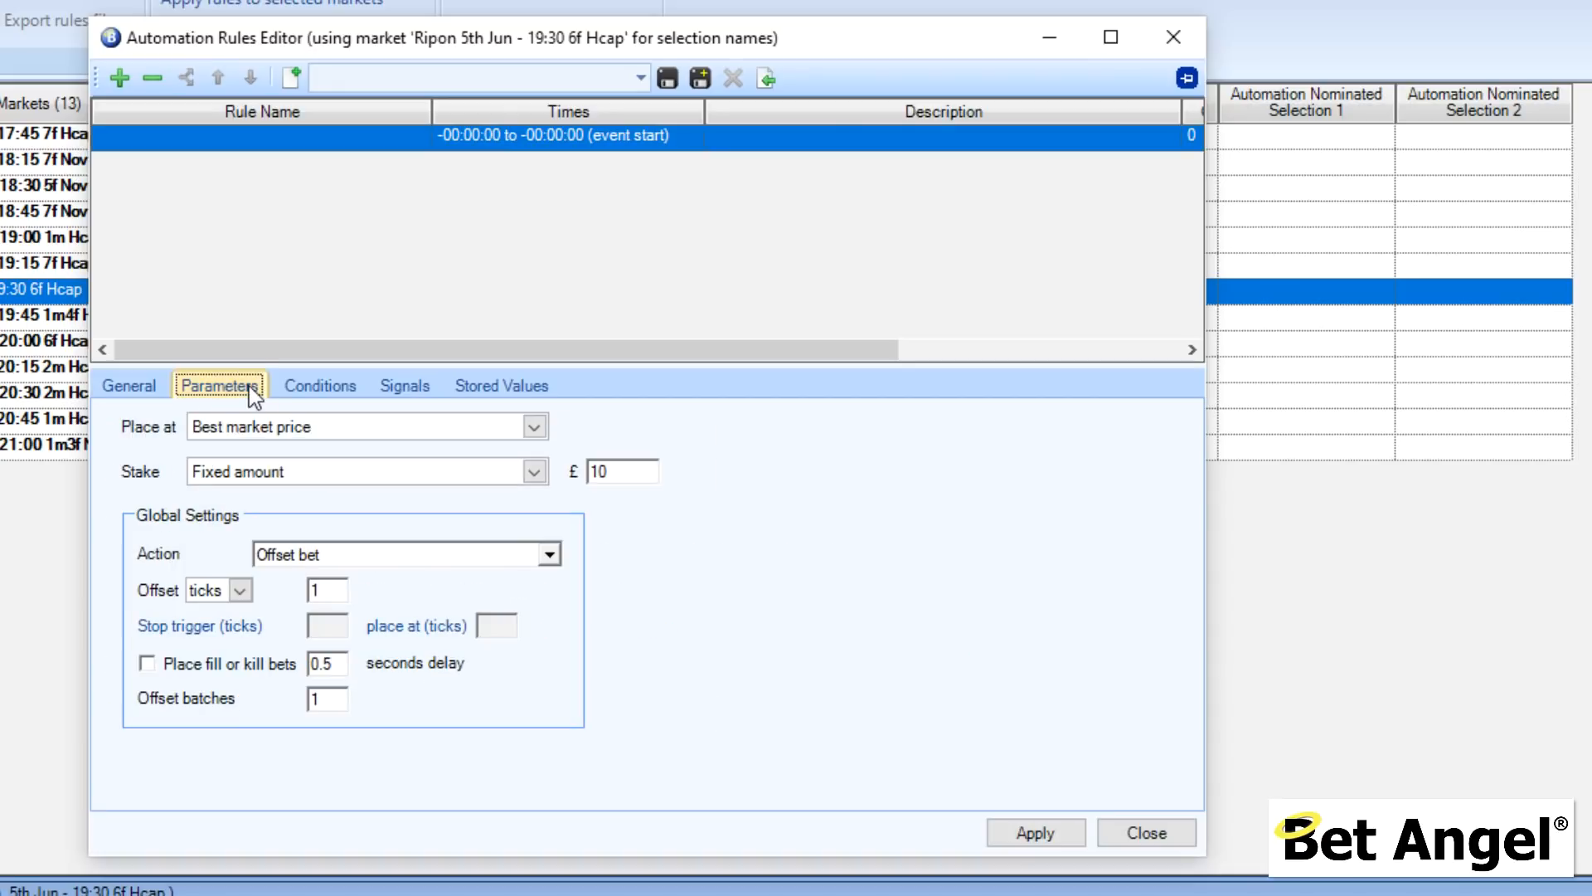
# Step: Add an Inplay condition to the rule requiring that the market is NOT in-play
pyautogui.click(326, 383)
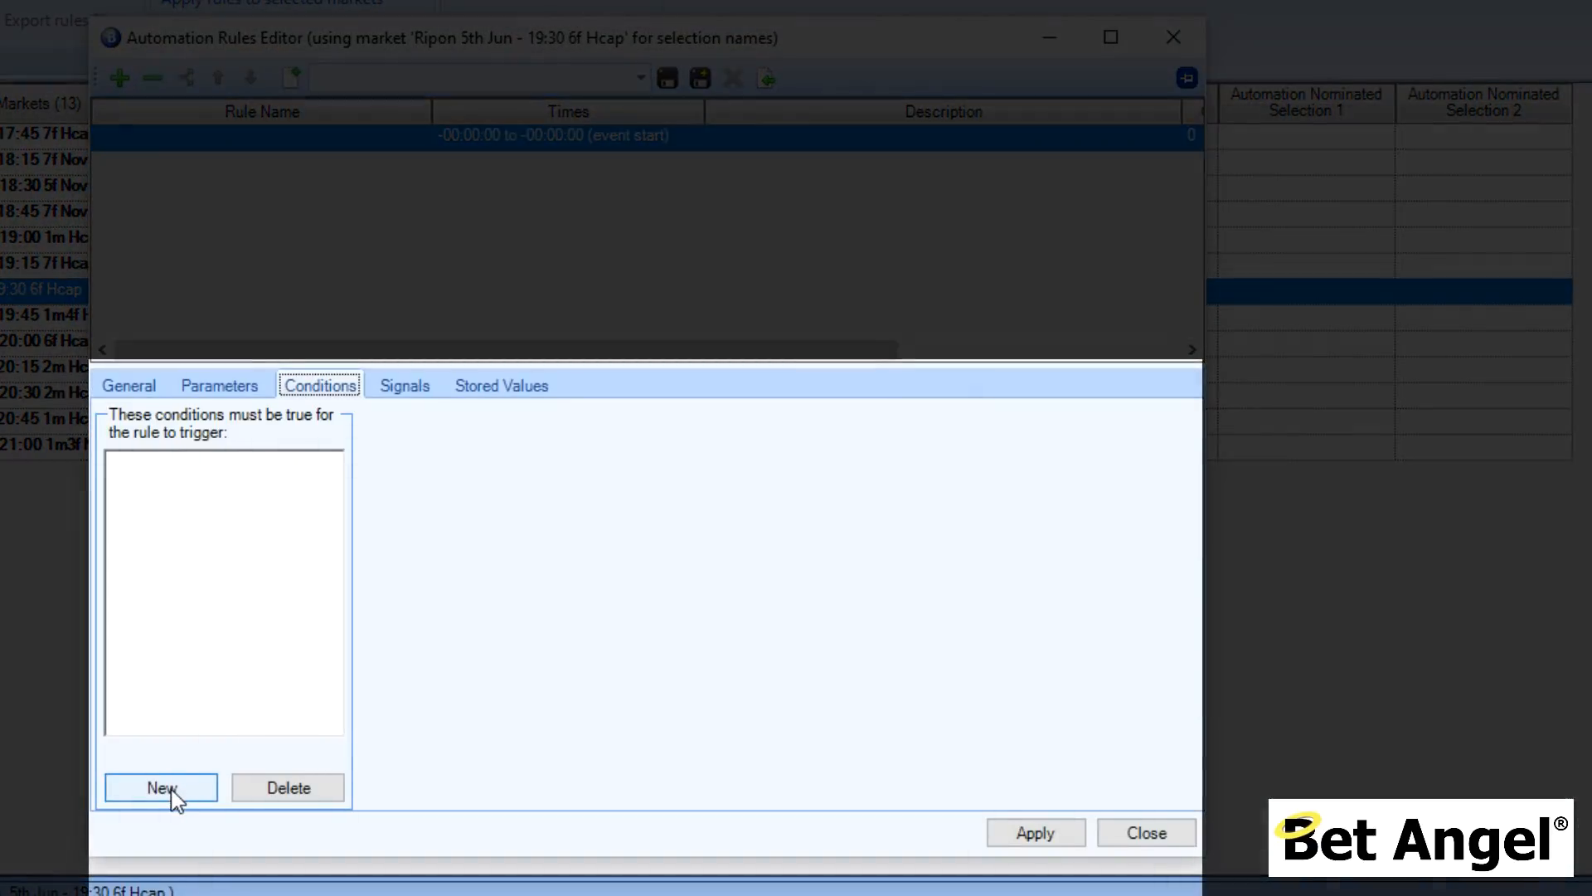
pyautogui.click(173, 792)
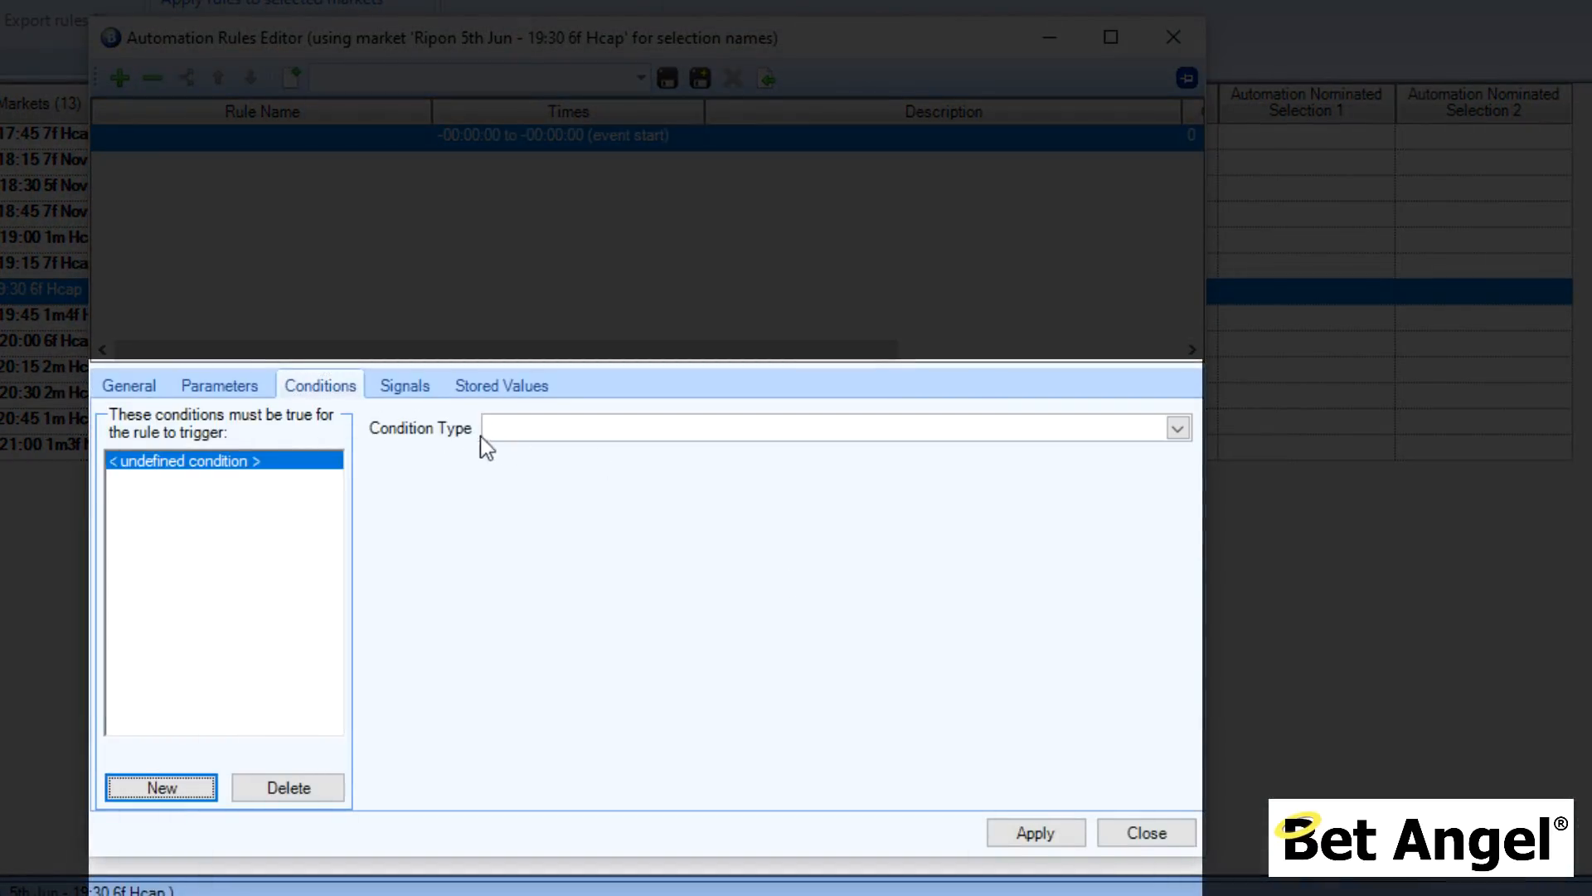
pyautogui.click(1178, 429)
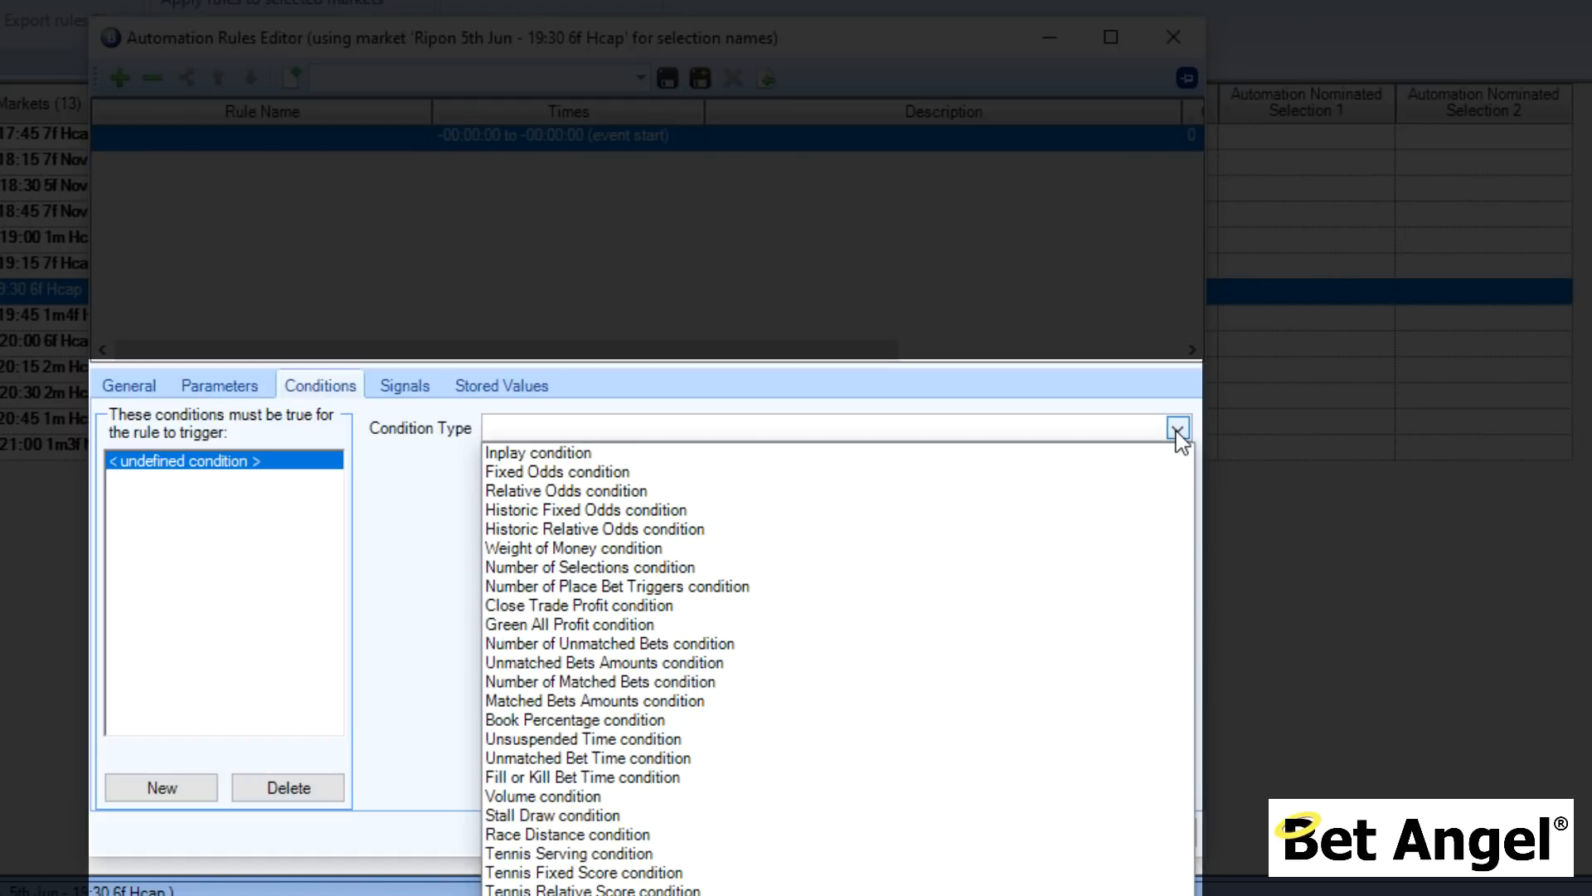
pyautogui.click(959, 453)
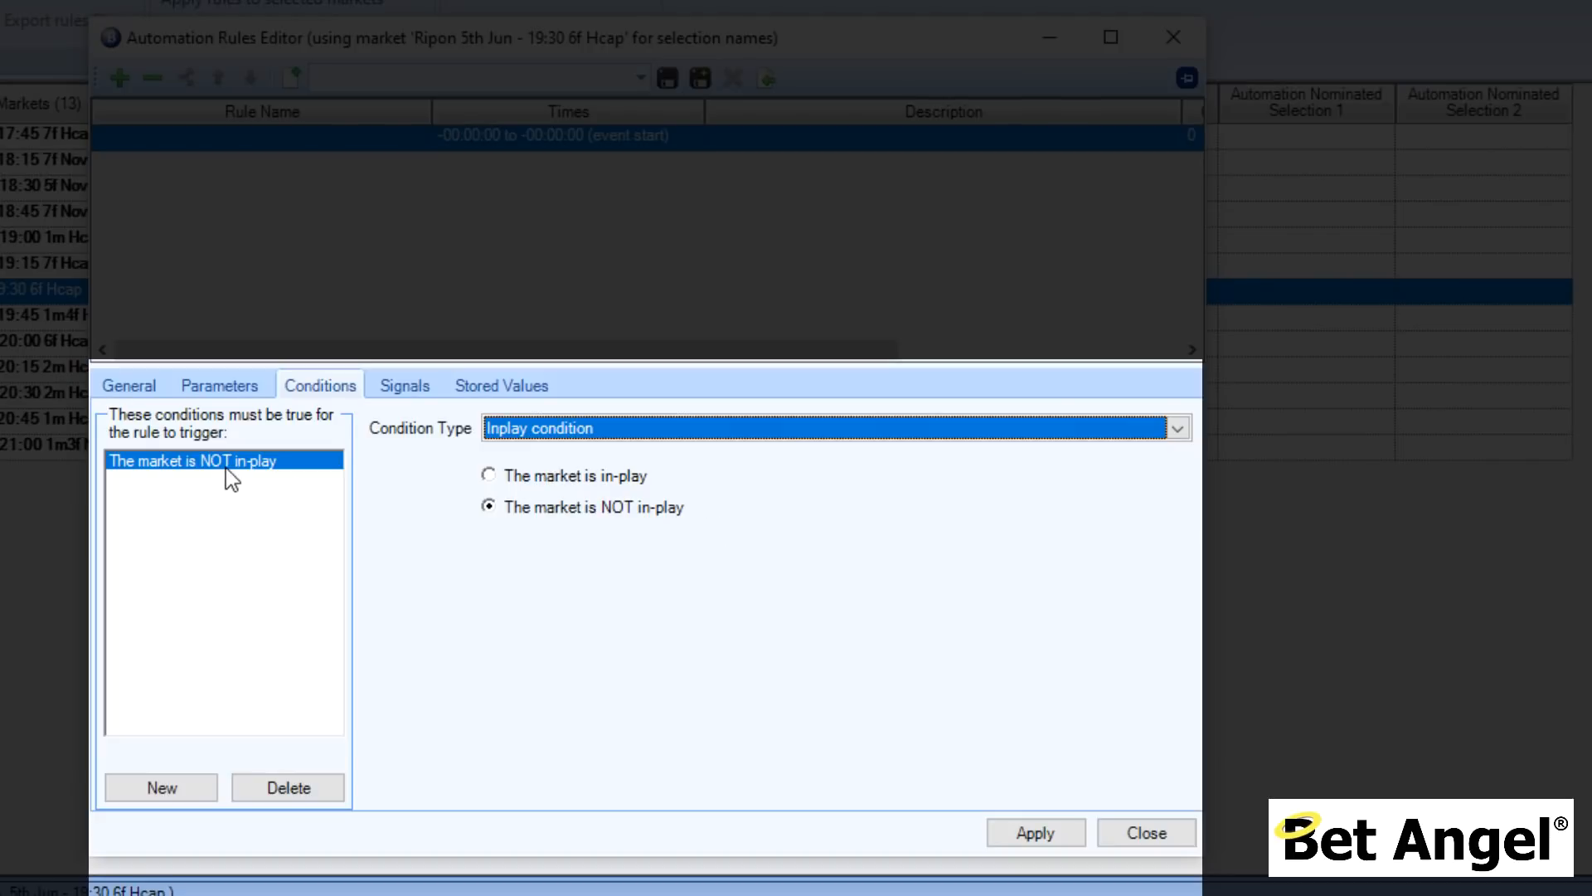
# Step: Add a second condition of type Relative Odds with the selection's back price greater than the lay price, leaving the compared selection blank
pyautogui.click(165, 787)
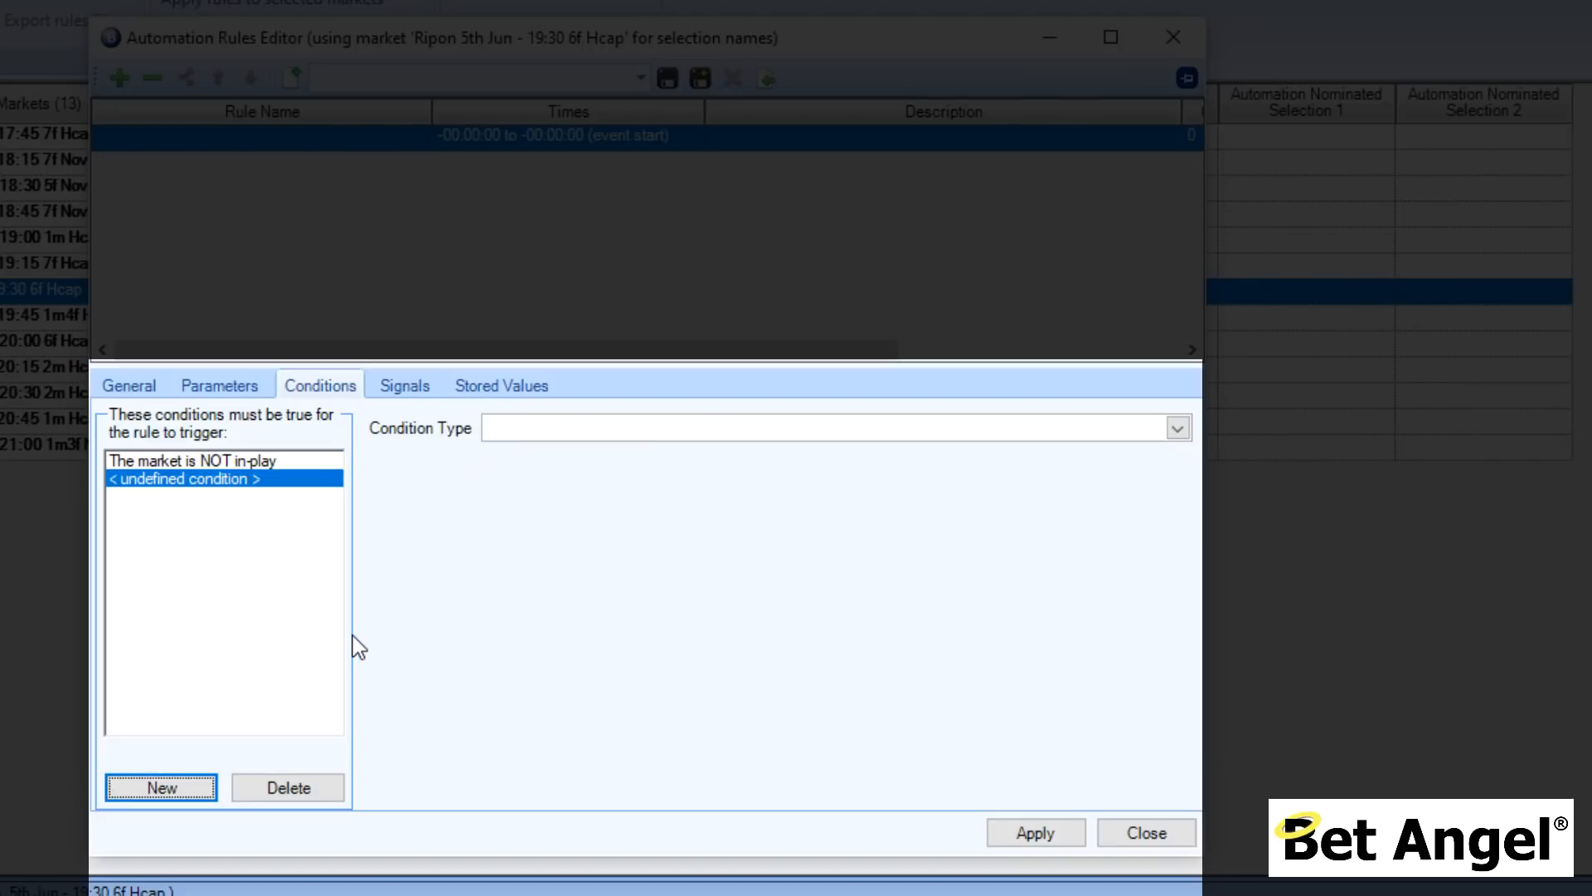
pyautogui.click(779, 434)
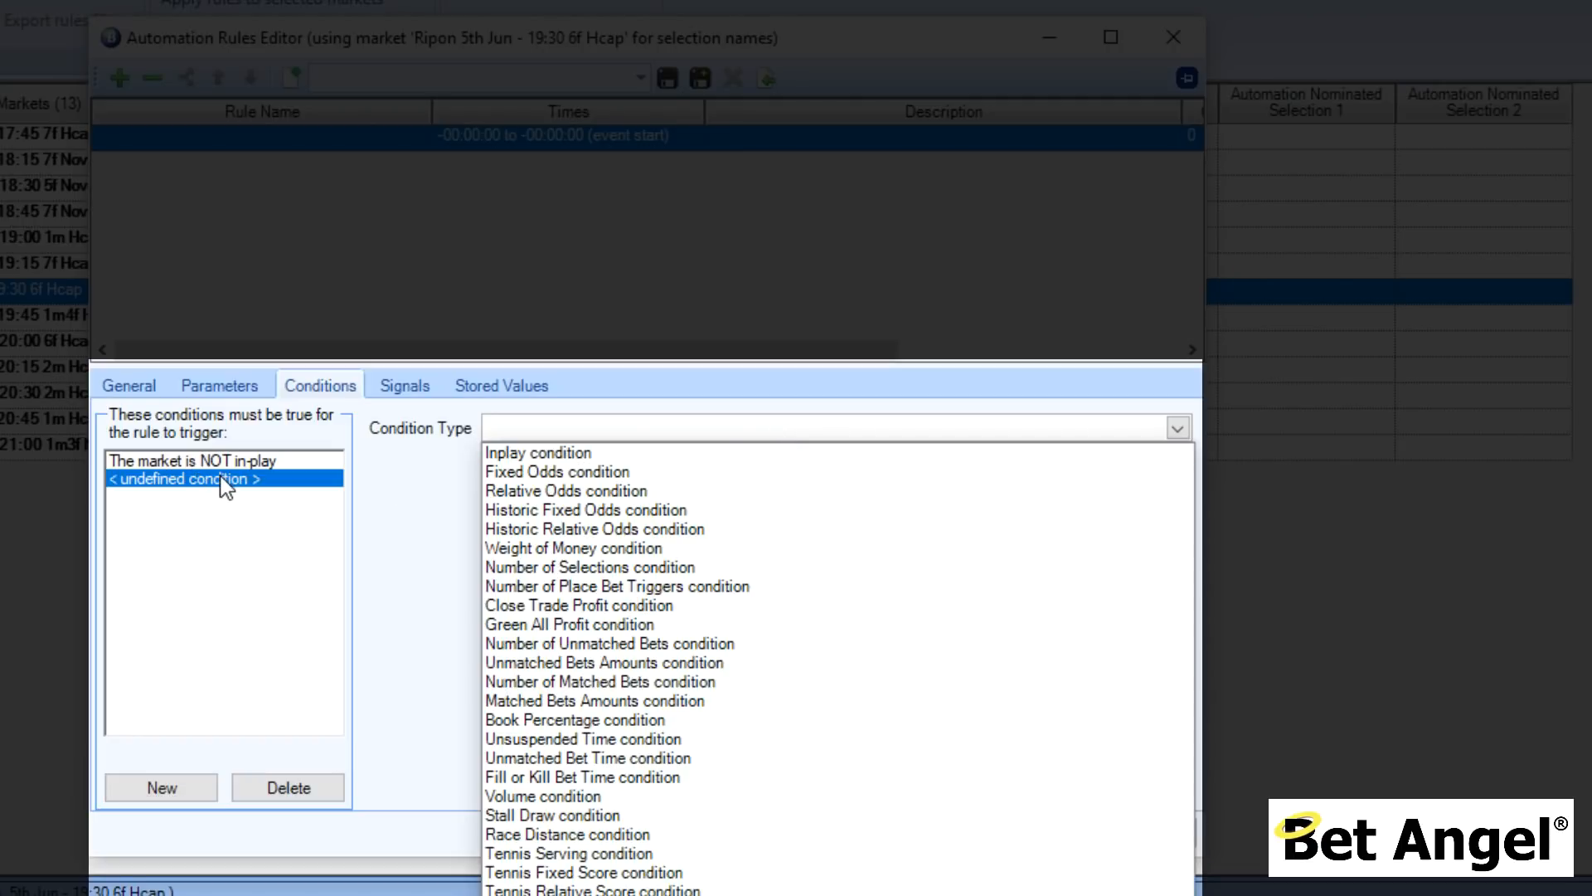
pyautogui.click(583, 493)
pyautogui.click(775, 481)
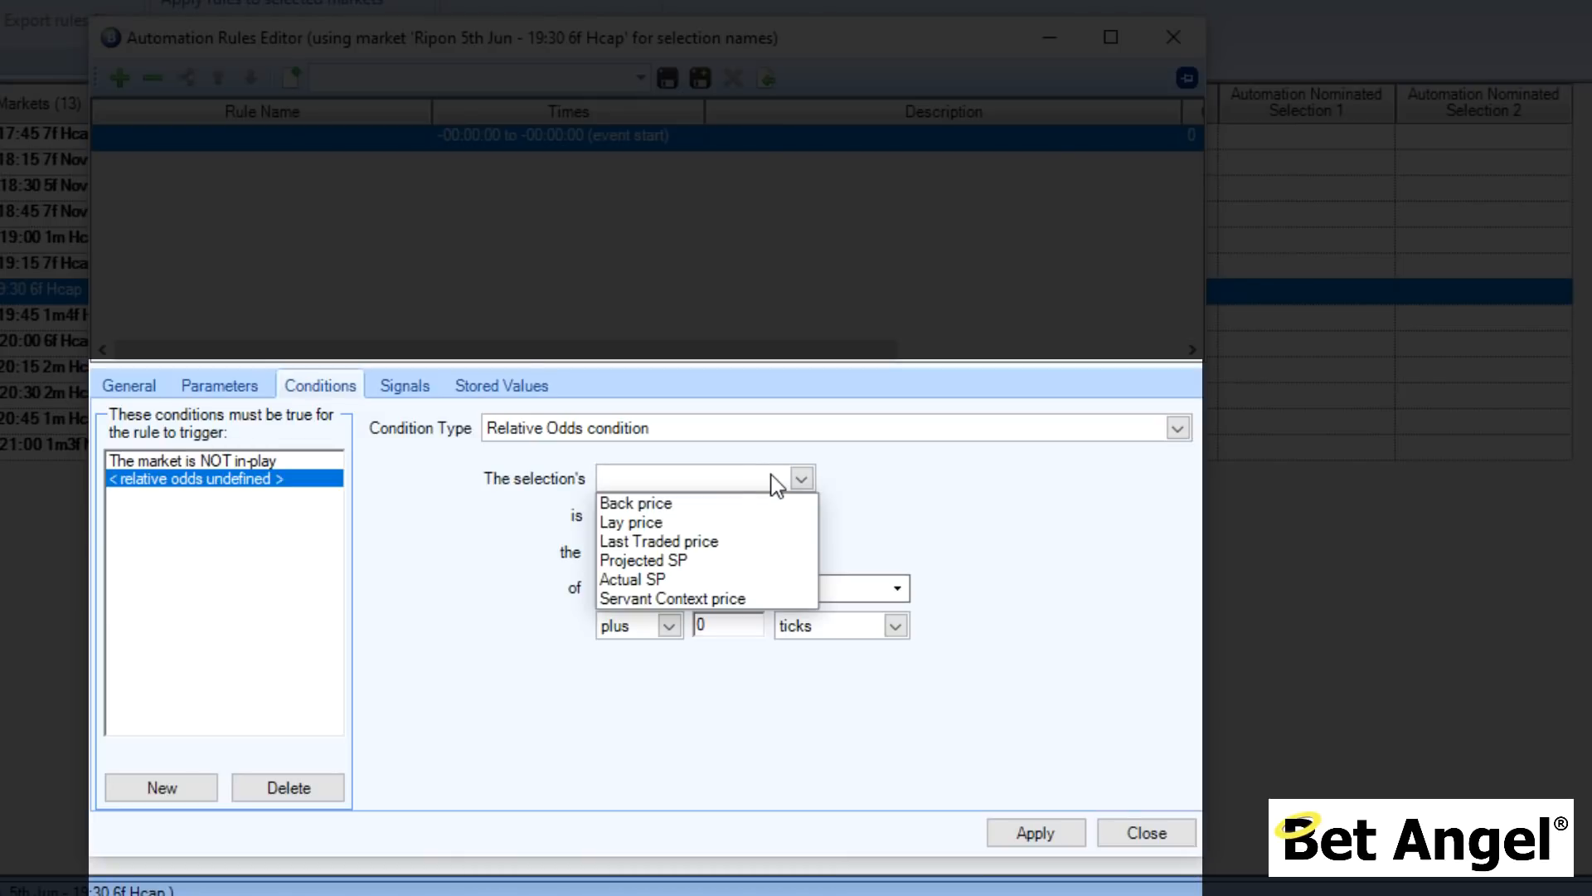
pyautogui.click(728, 507)
pyautogui.click(713, 518)
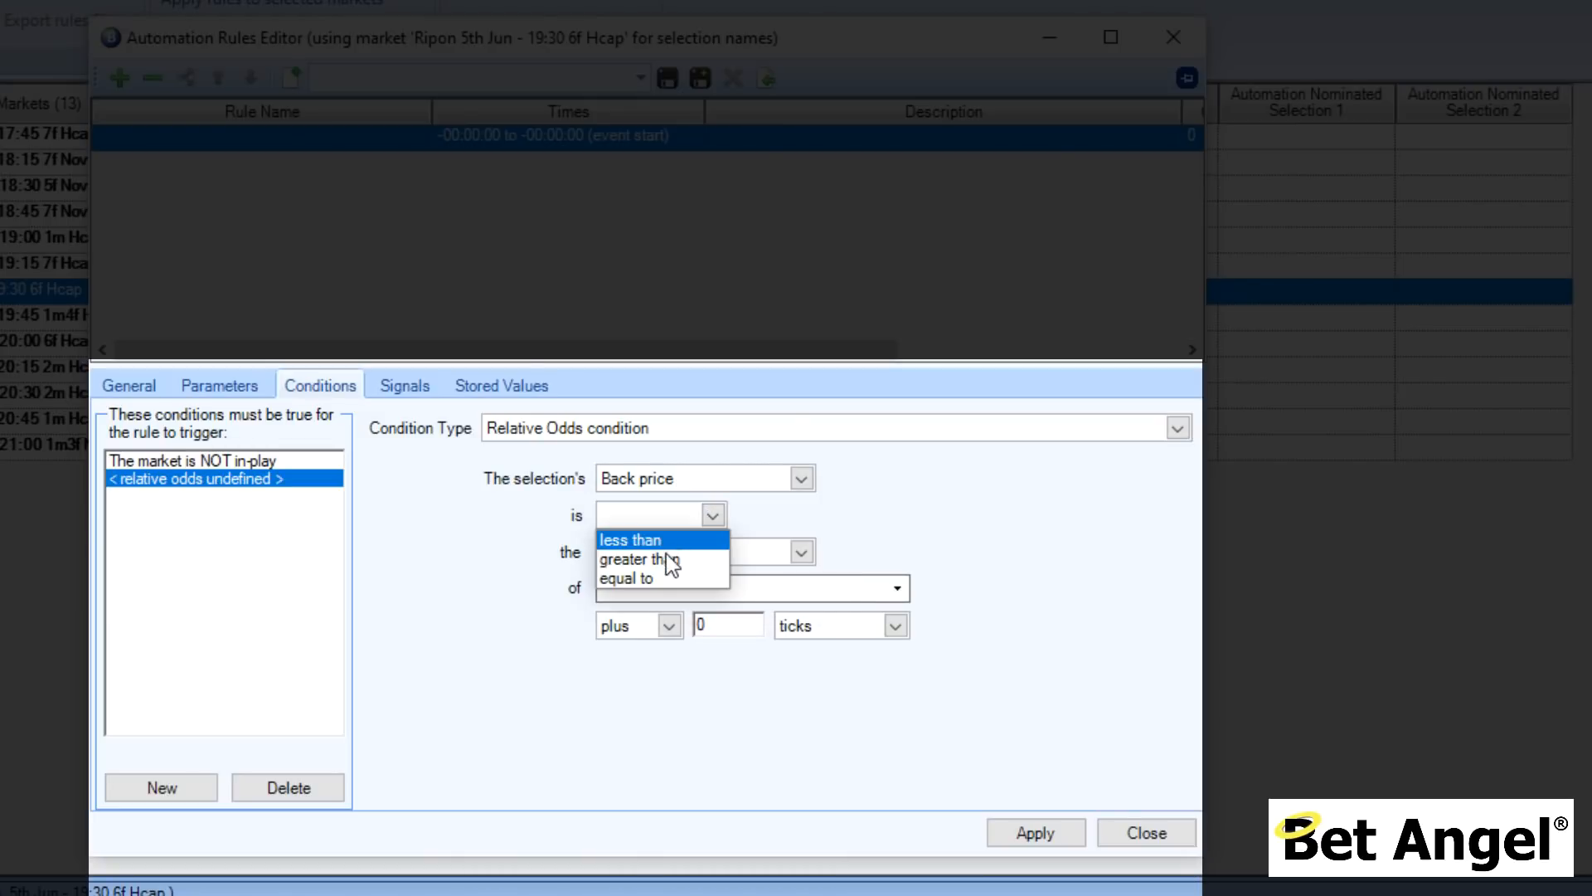
pyautogui.click(663, 558)
pyautogui.click(794, 551)
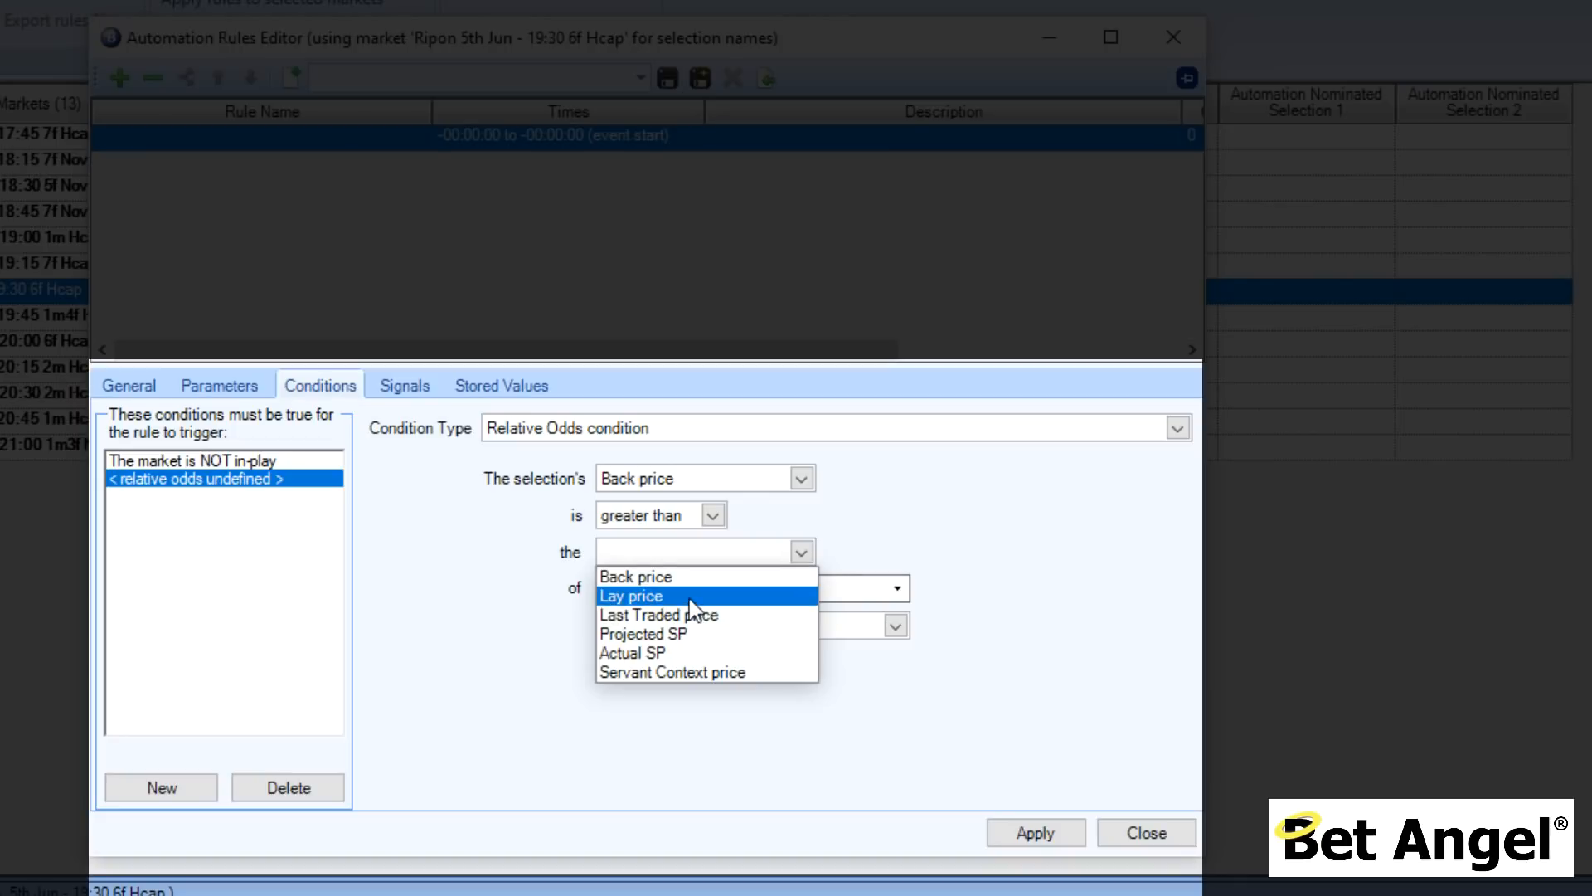
pyautogui.click(744, 597)
pyautogui.click(864, 587)
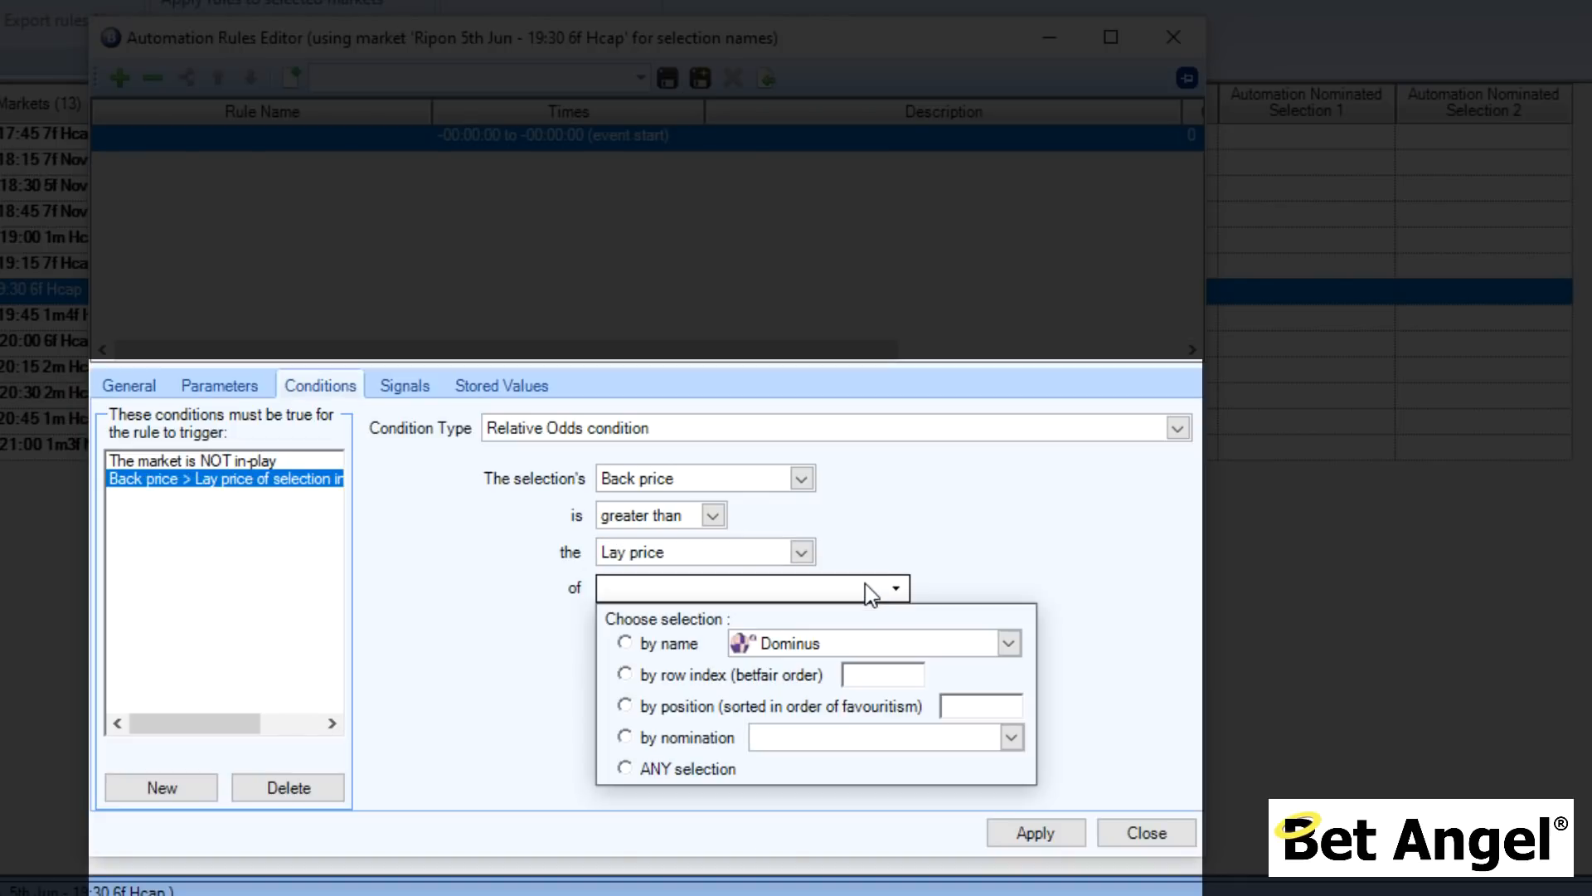
pyautogui.click(969, 550)
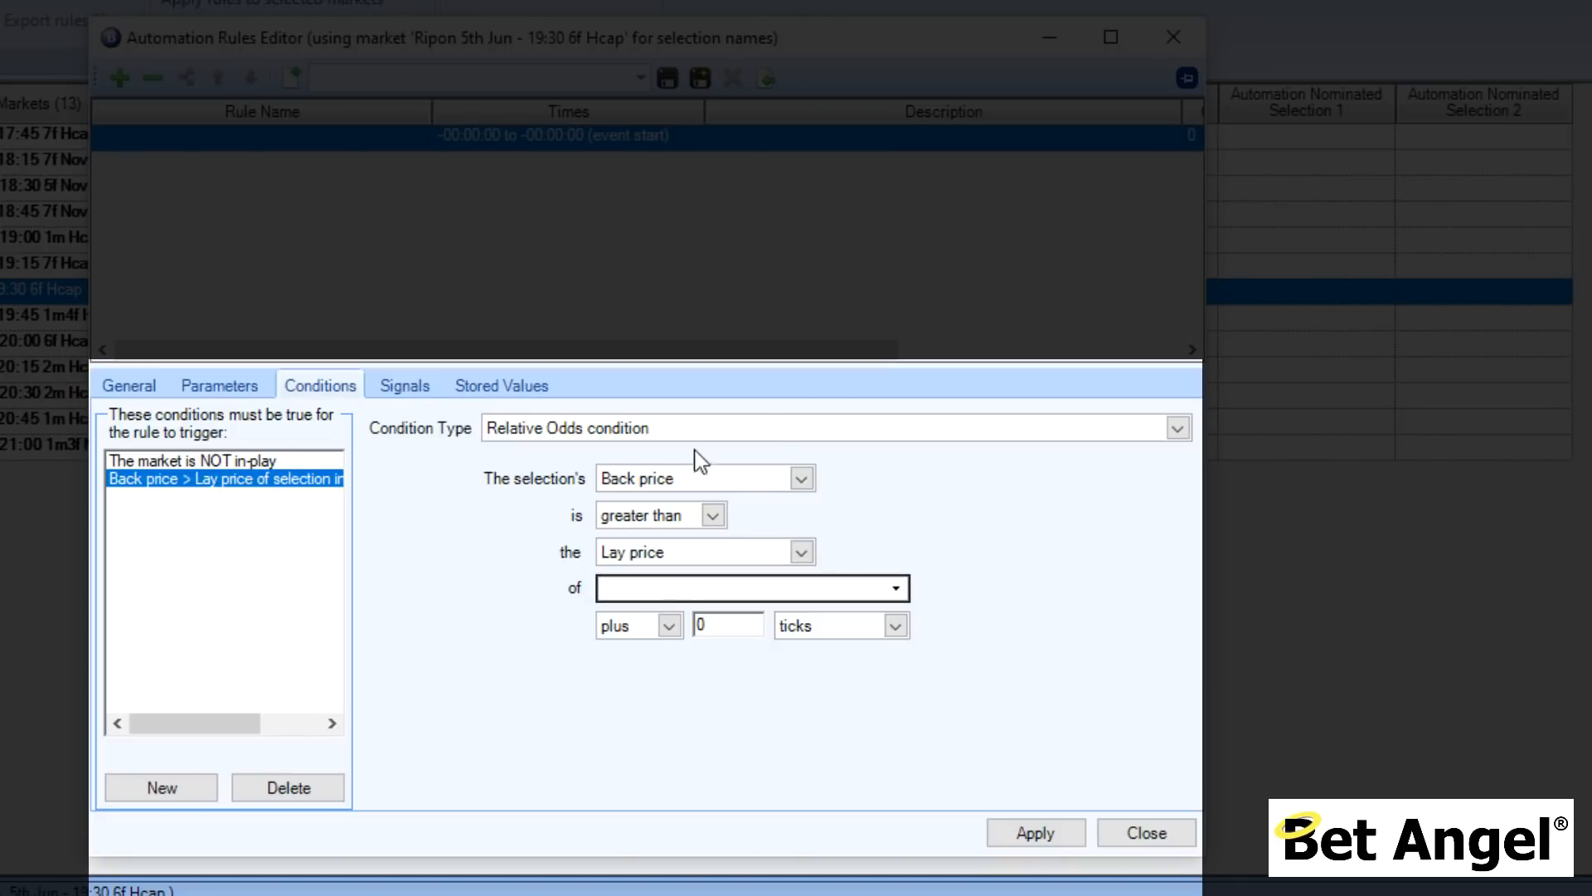
# Step: Change the second condition to Historic Fixed Odds, with the back price 60 seconds ago greater than 2
pyautogui.click(768, 426)
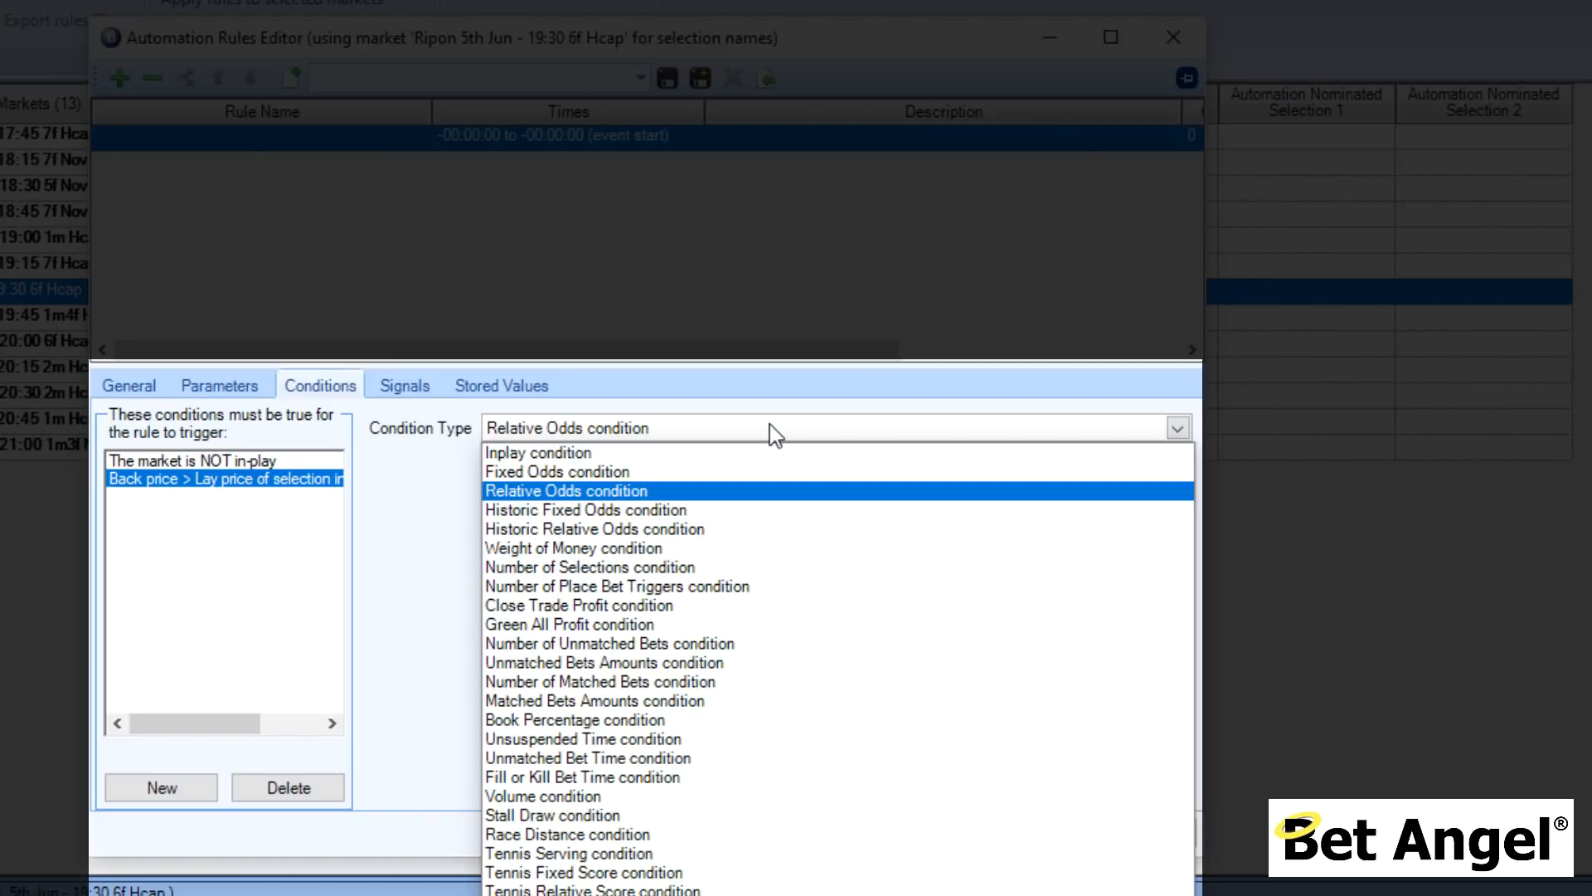
pyautogui.click(663, 510)
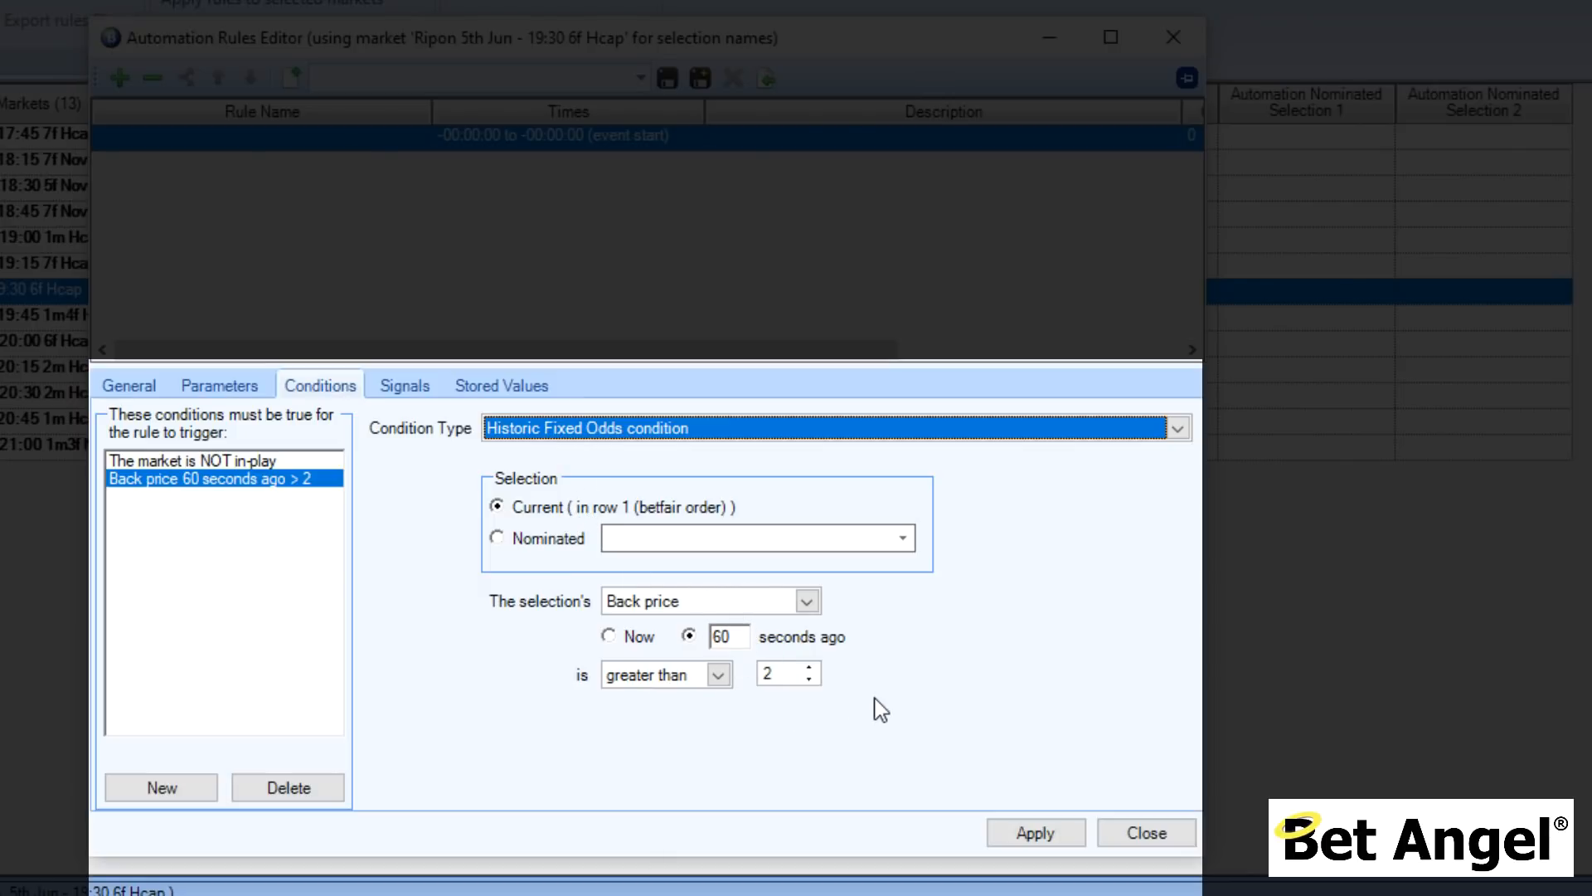
pyautogui.click(720, 674)
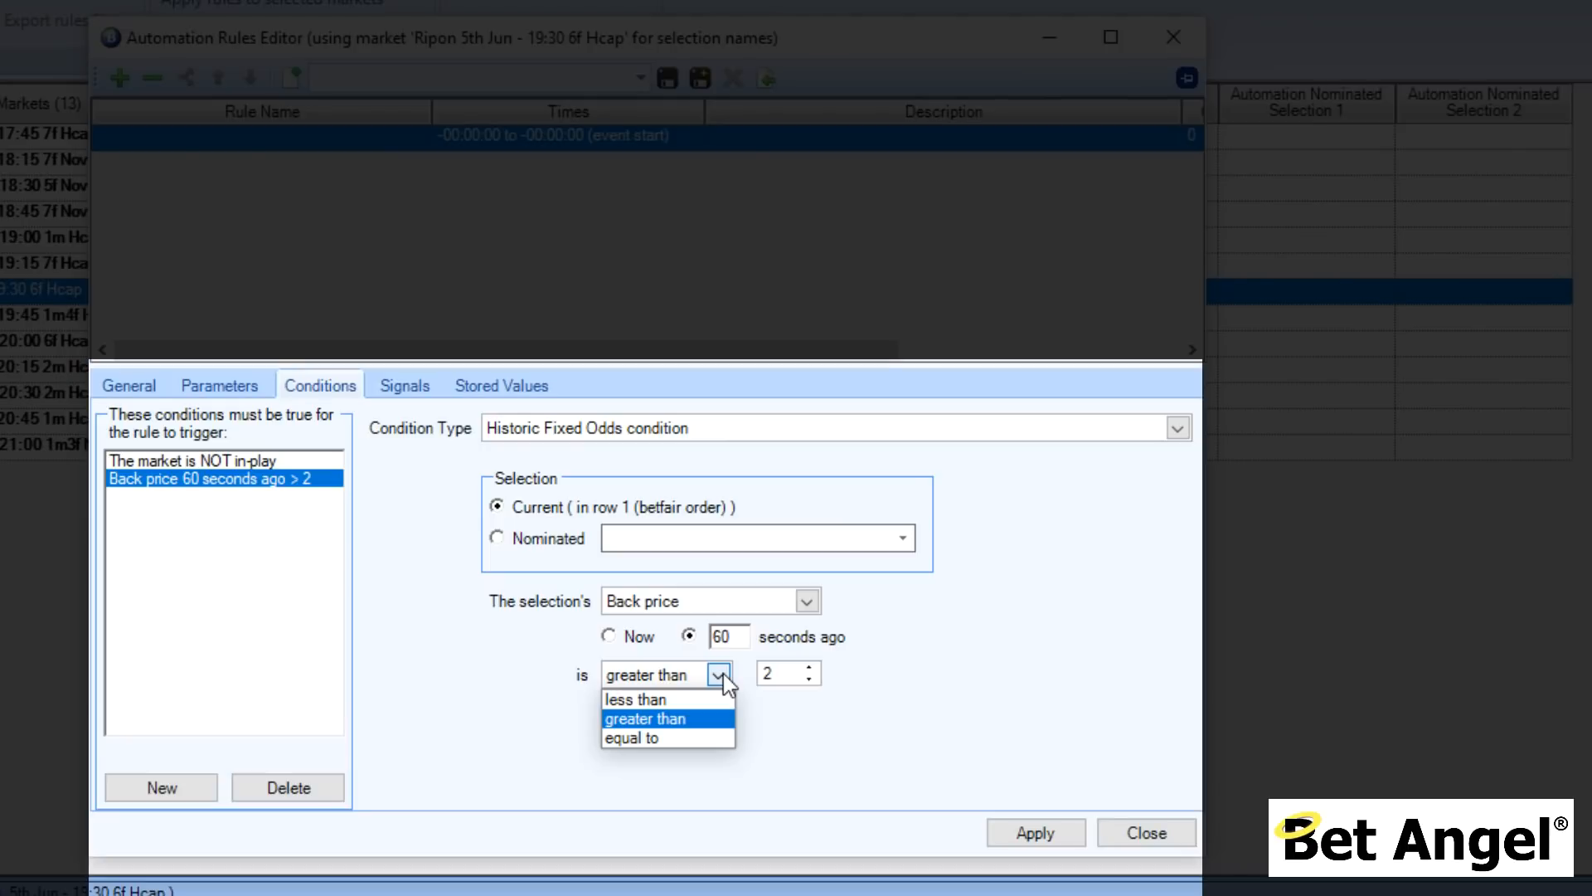
pyautogui.click(942, 431)
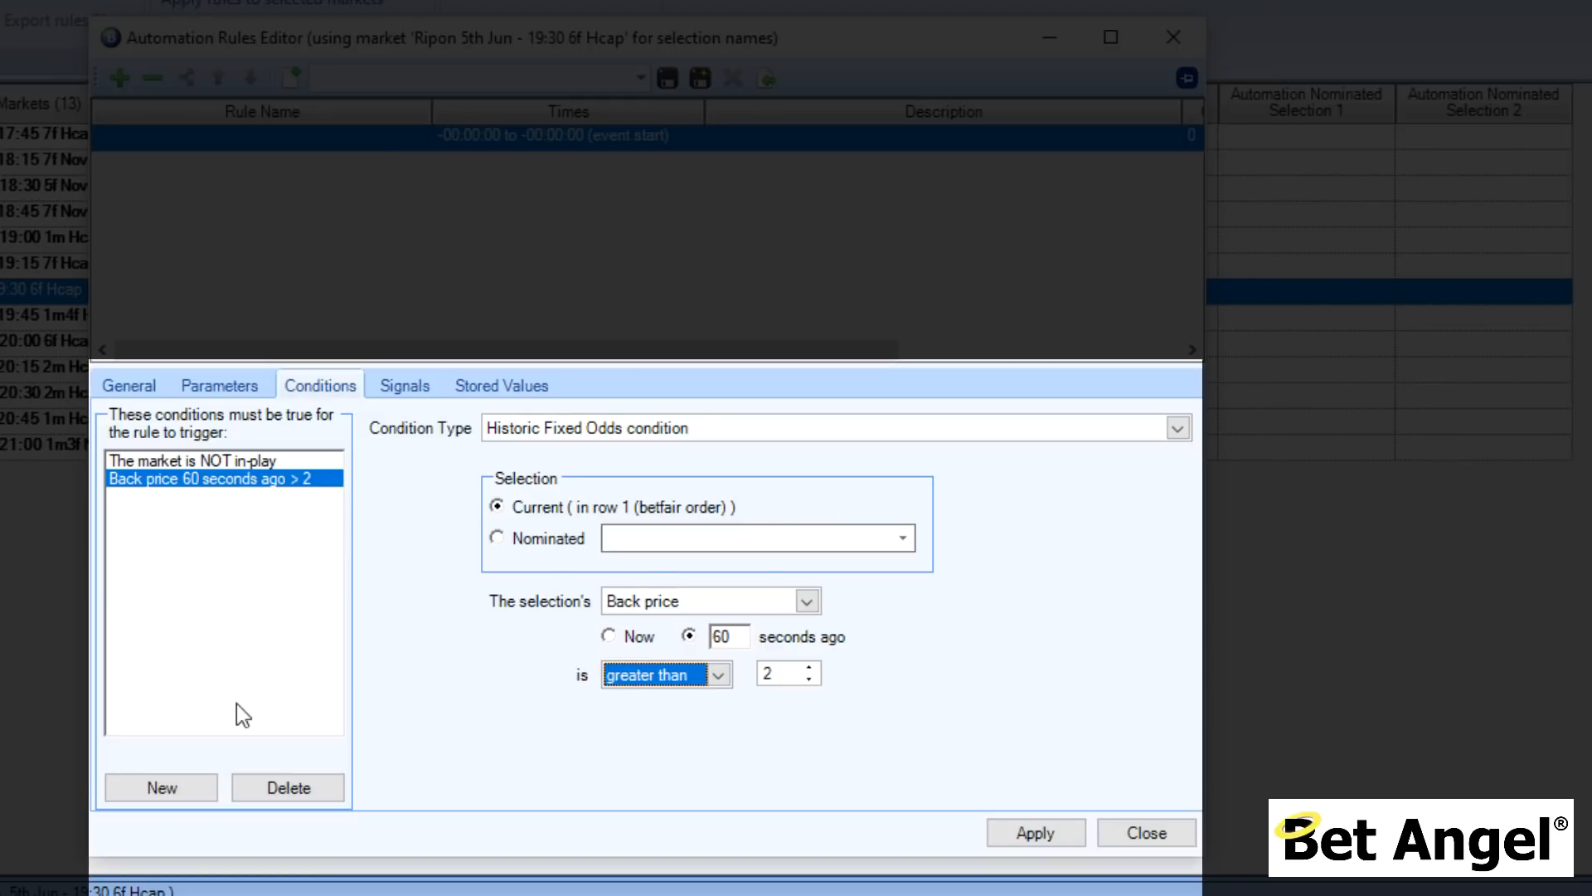
# Step: Add a Number of Unmatched Bets condition requiring that the unmatched bets on the market are equal to 0
pyautogui.click(180, 792)
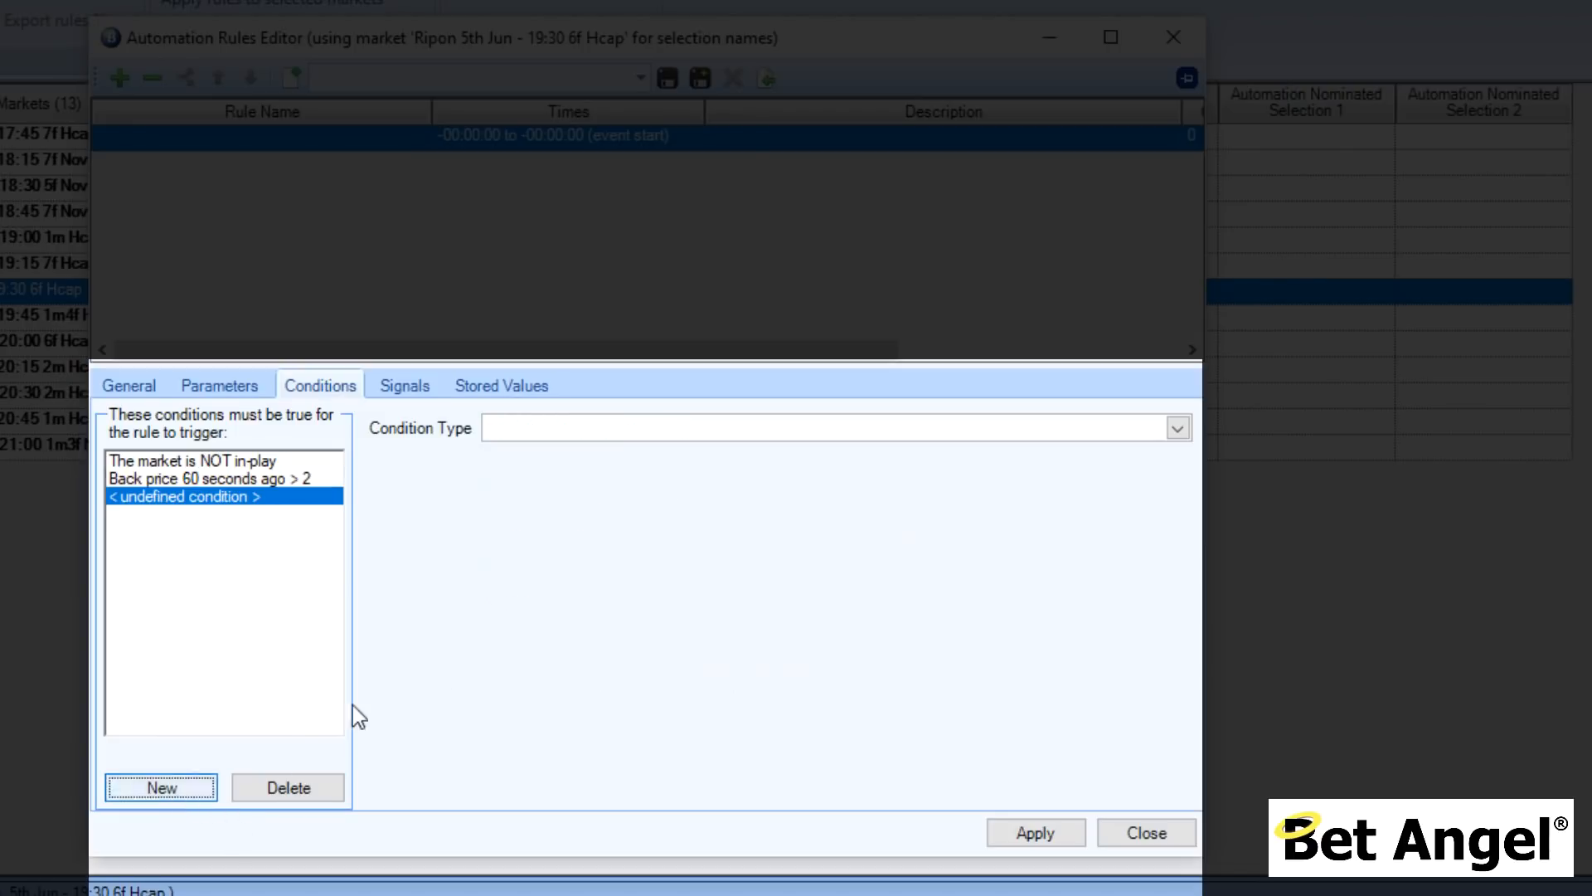
pyautogui.click(681, 431)
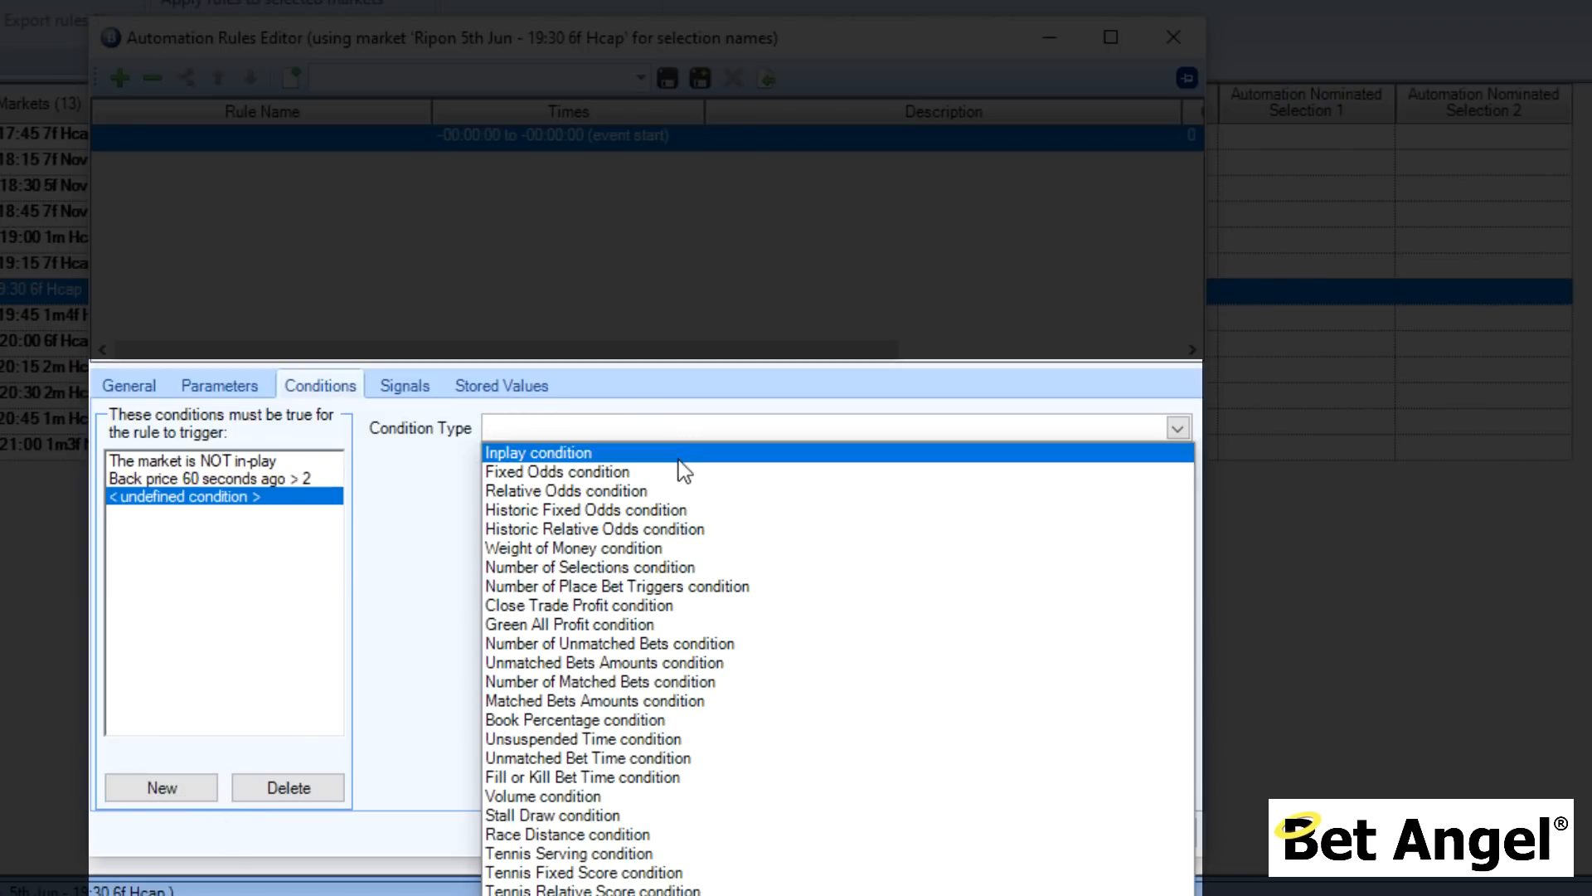
pyautogui.click(636, 652)
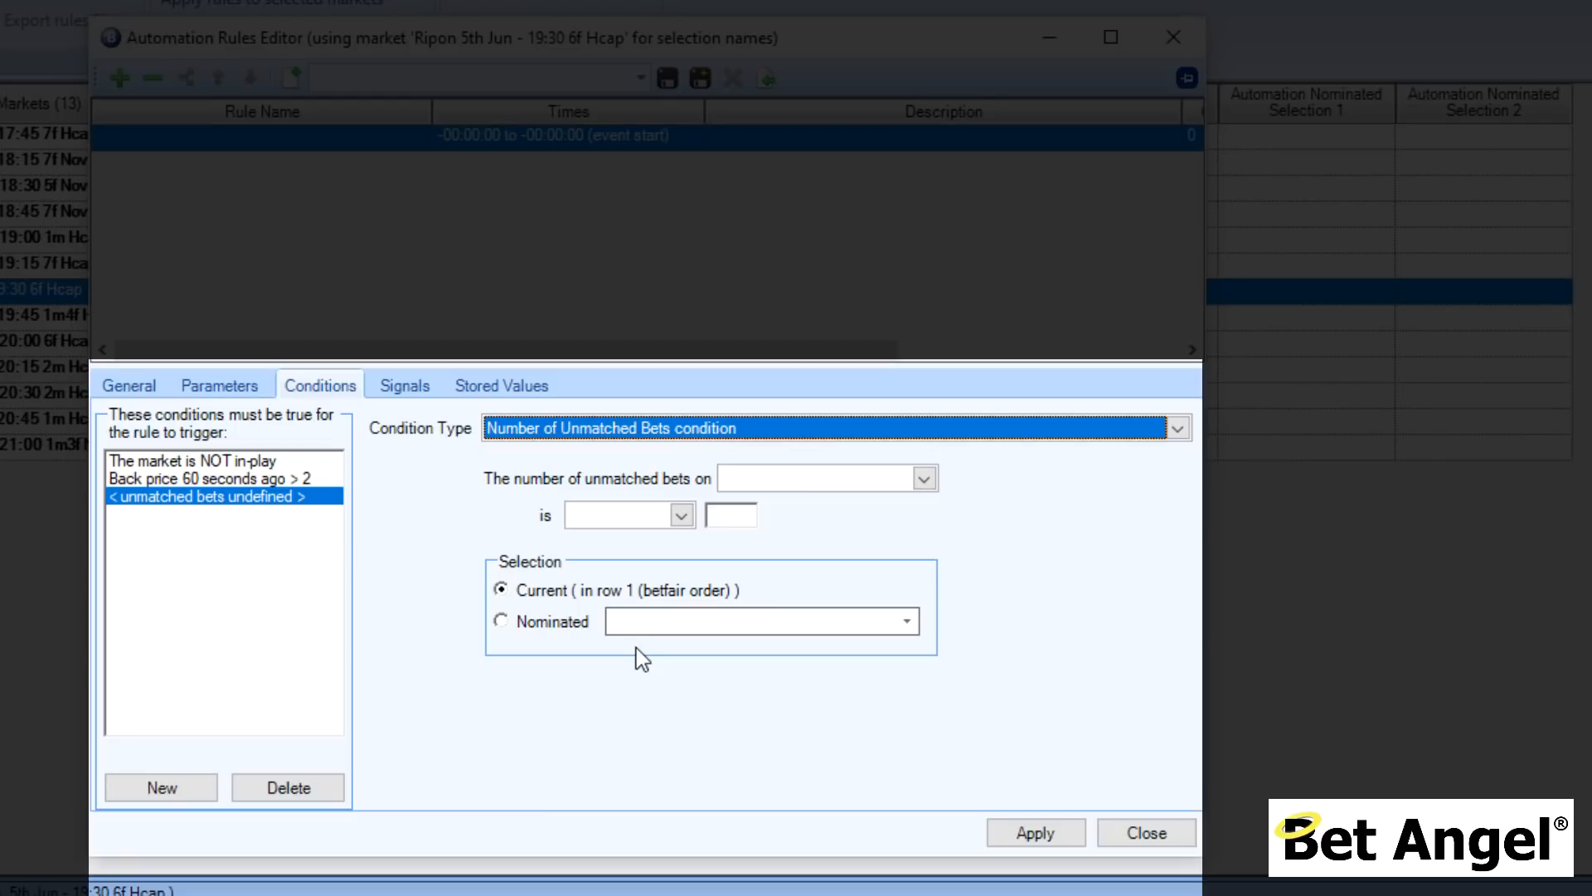
pyautogui.click(875, 480)
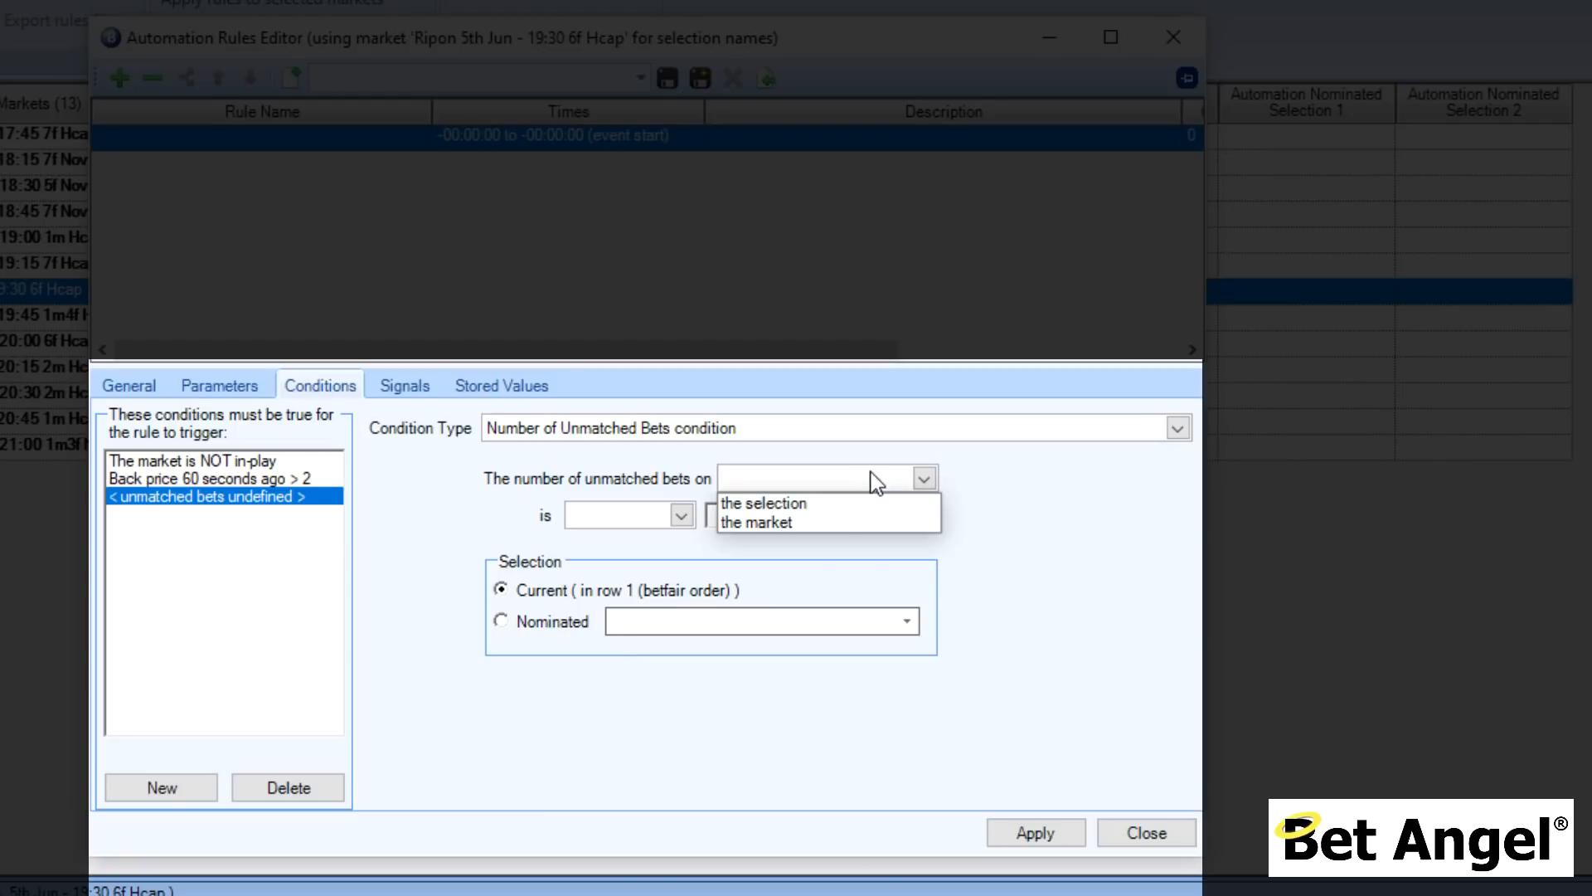
pyautogui.click(795, 526)
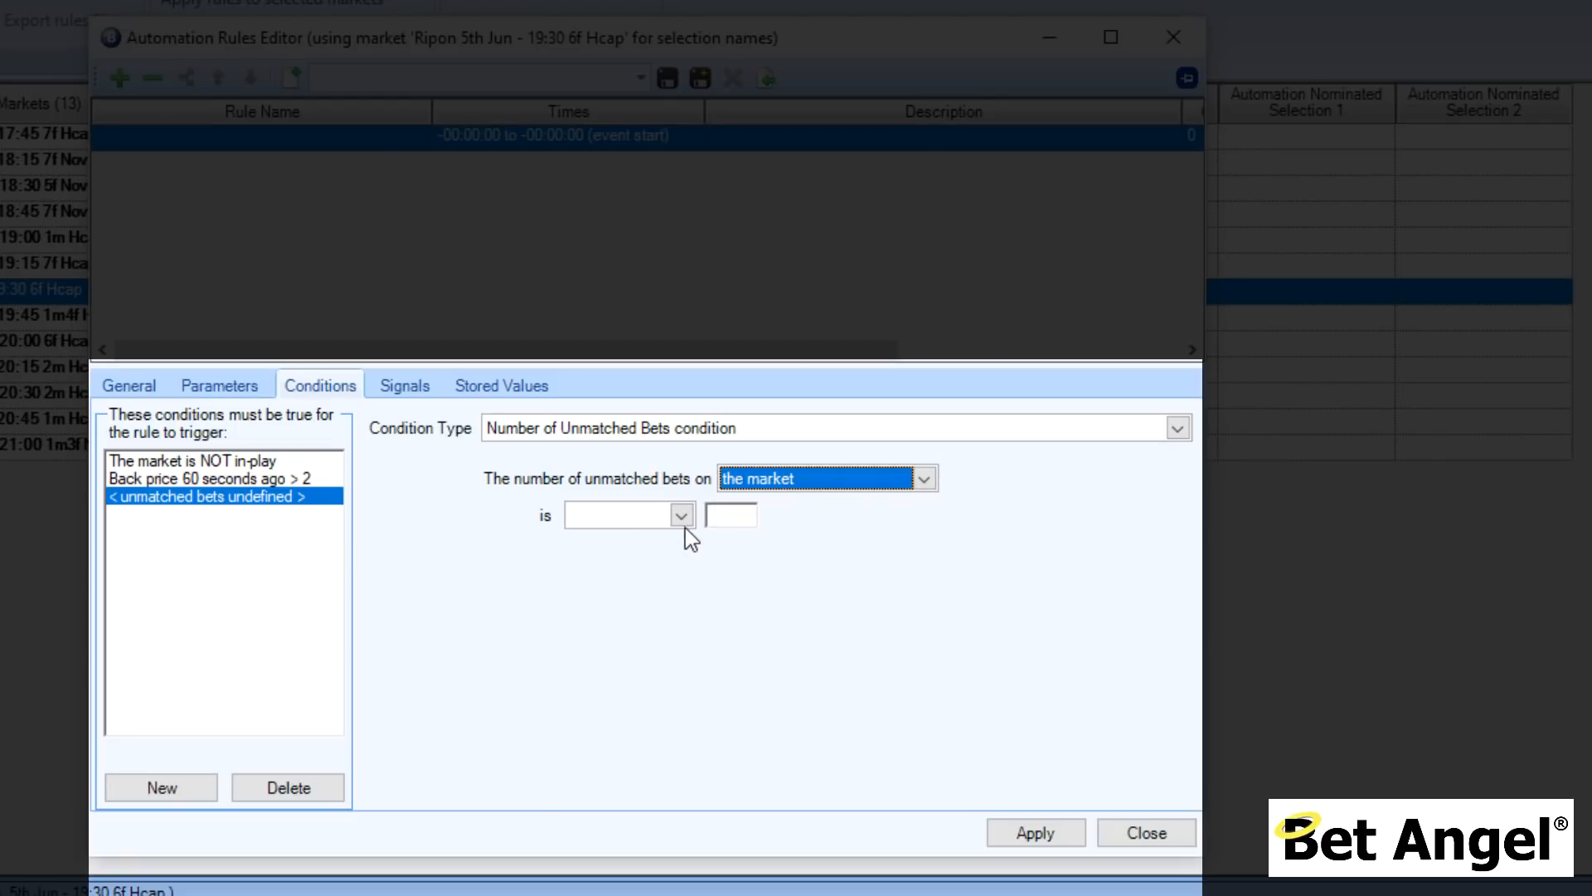
pyautogui.click(682, 517)
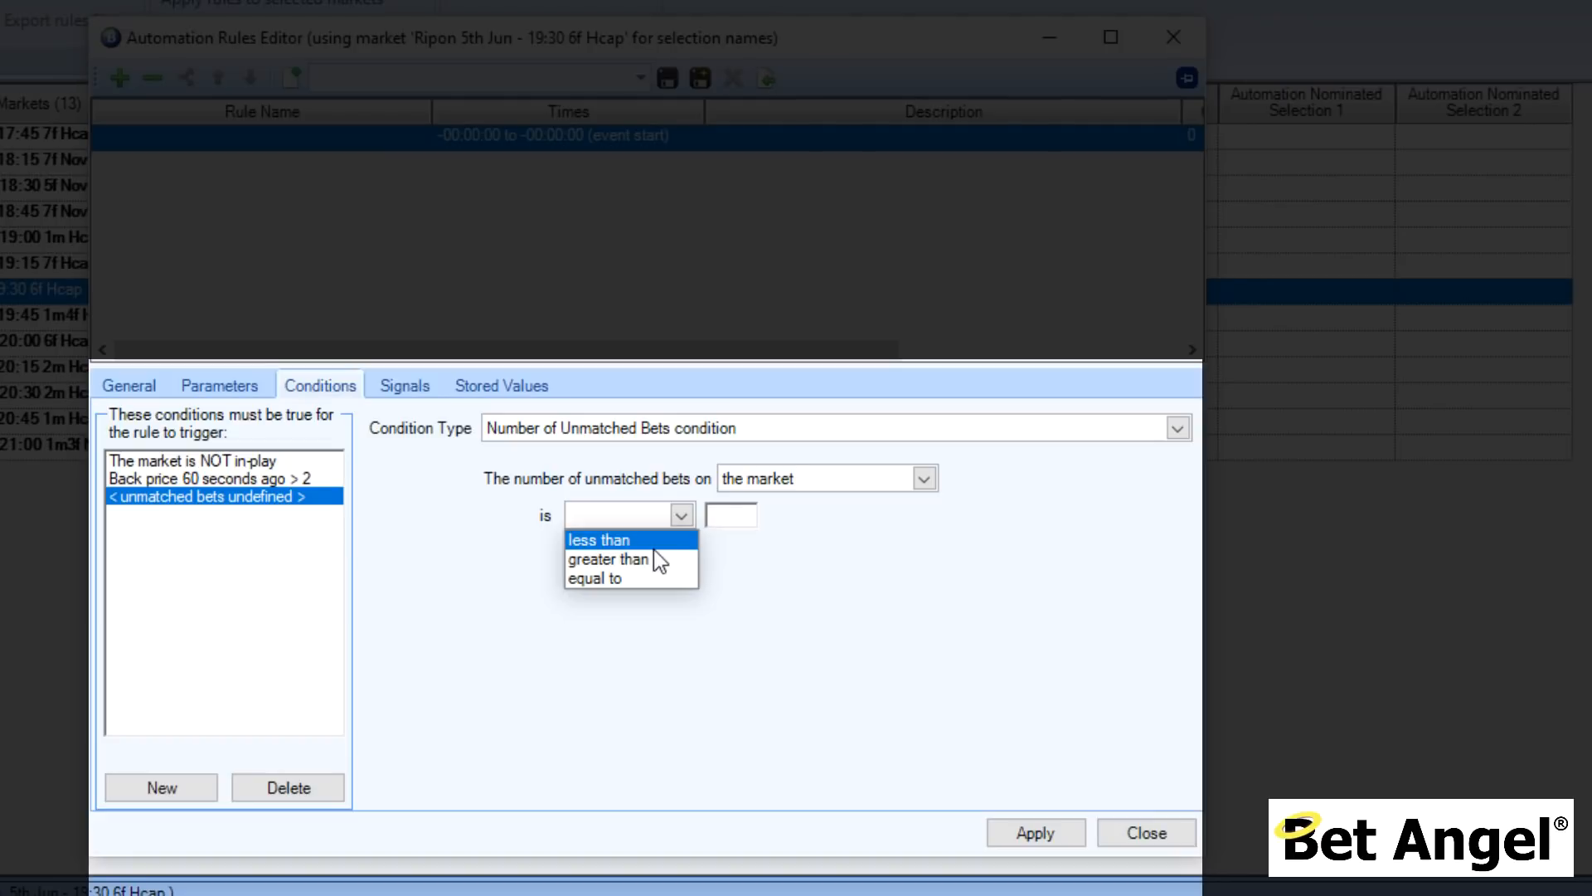
pyautogui.click(643, 579)
pyautogui.click(747, 514)
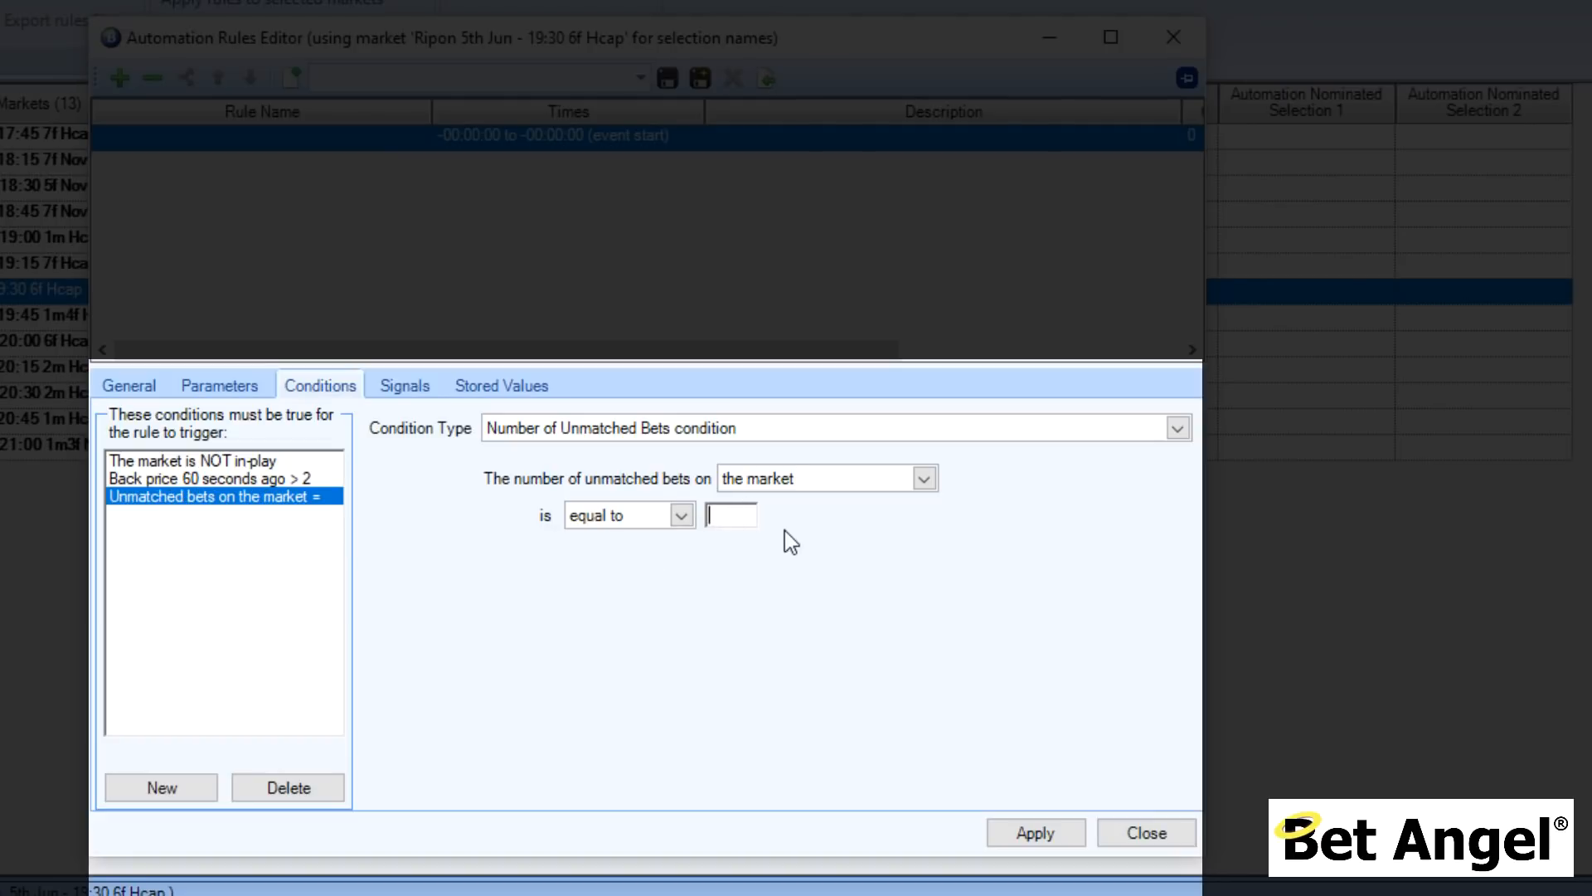
pyautogui.write('0')
# Step: Delete the surplus undefined condition and the condition on the back price 60 seconds ago from the rule
pyautogui.click(183, 780)
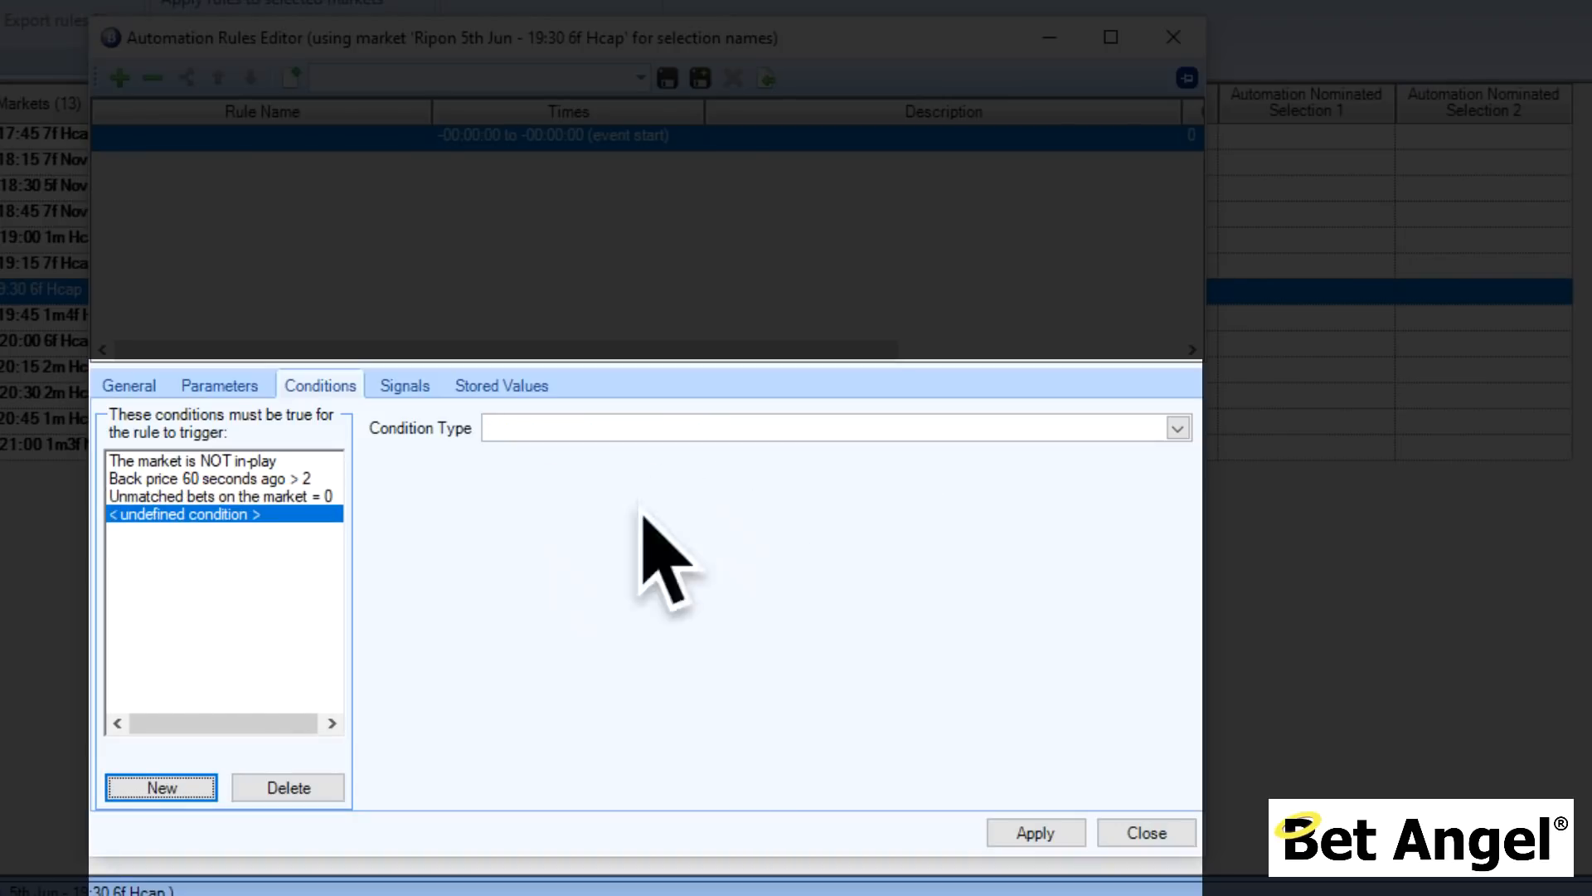
pyautogui.click(285, 784)
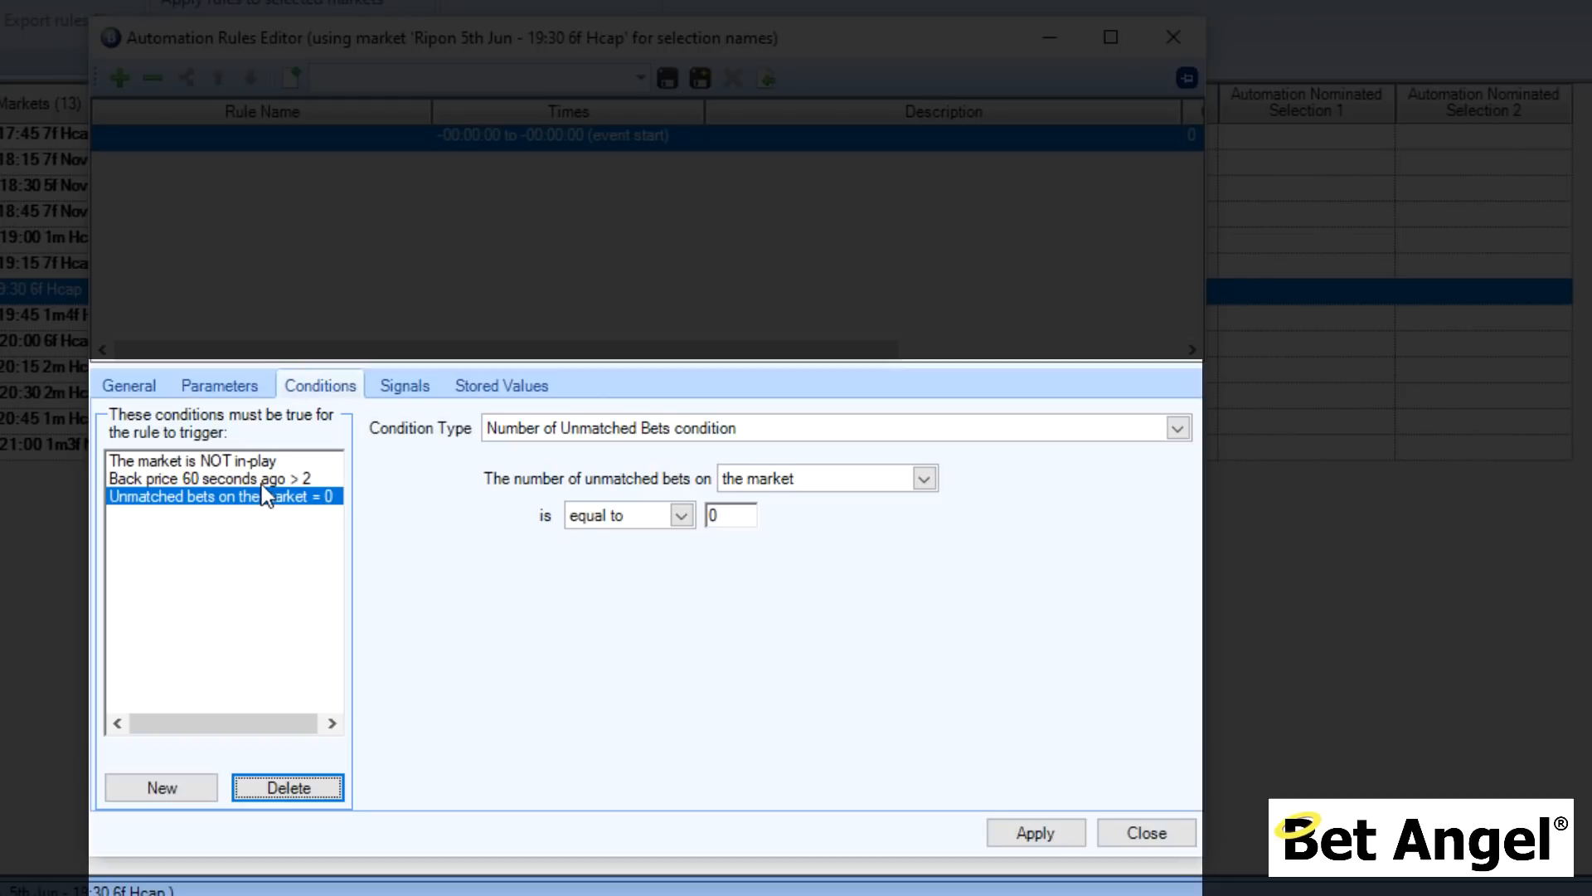
pyautogui.click(226, 480)
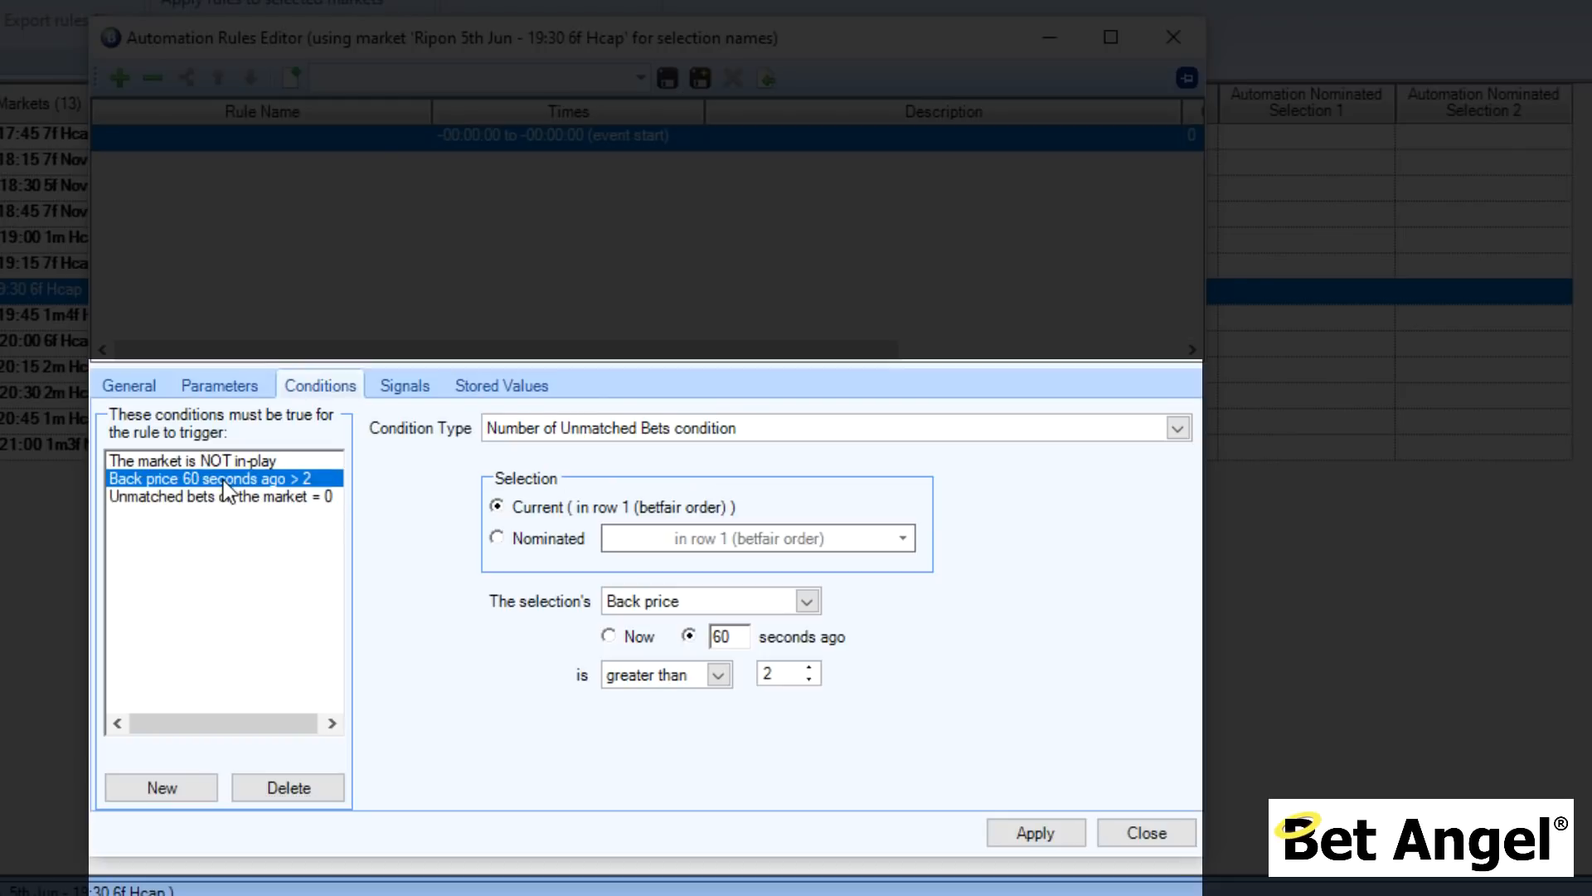
pyautogui.click(270, 788)
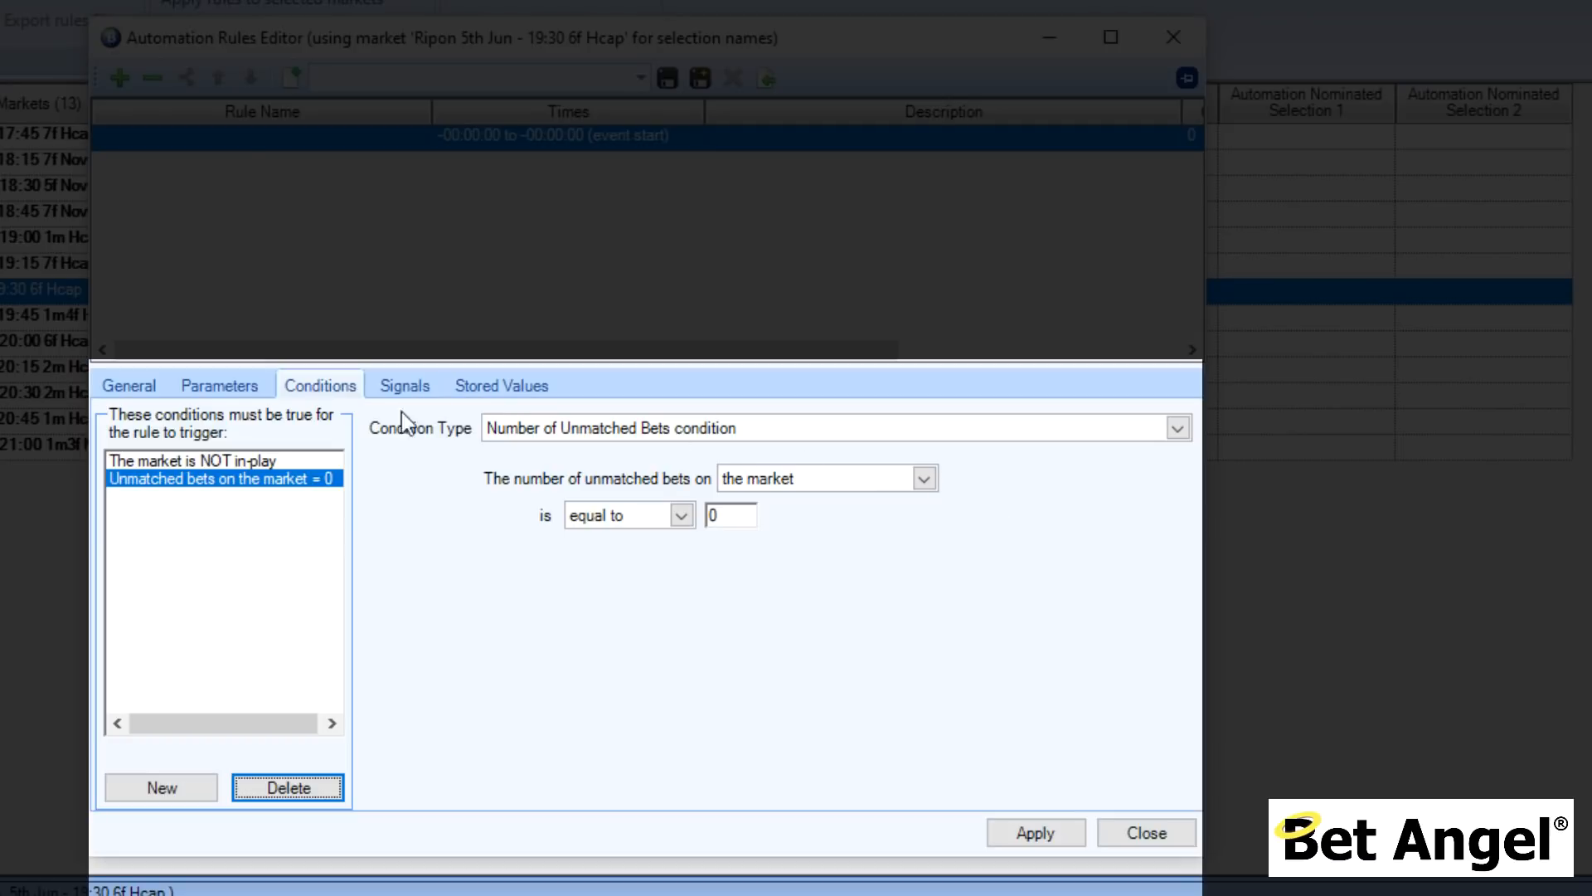
# Step: Review the rule's trigger and rearming settings and the available condition types, keeping the Number of Unmatched Bets condition
pyautogui.click(137, 388)
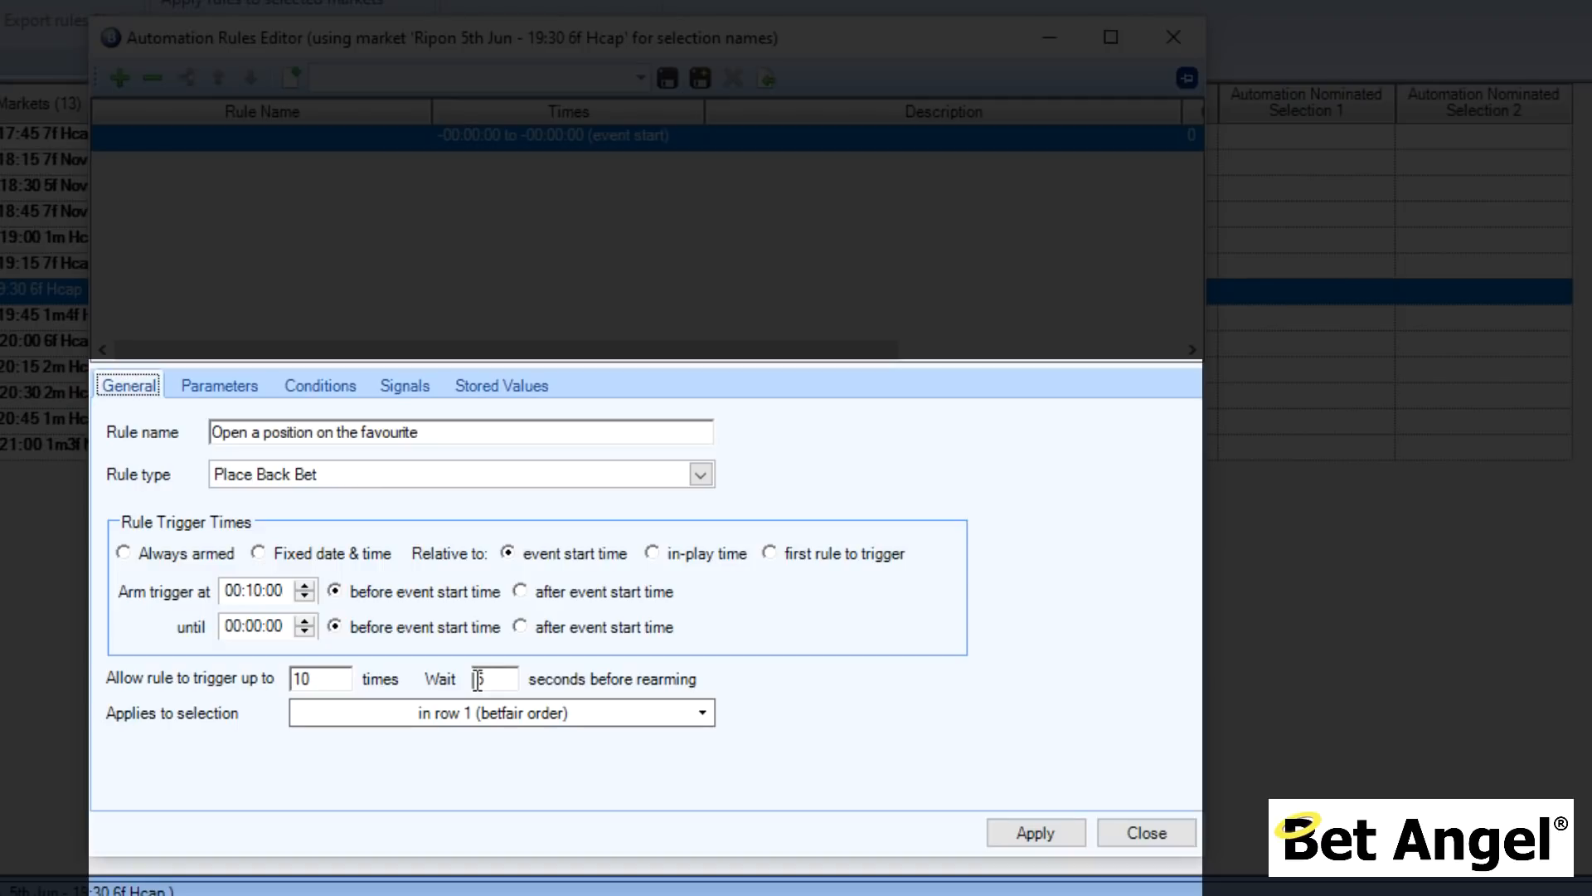
pyautogui.click(332, 387)
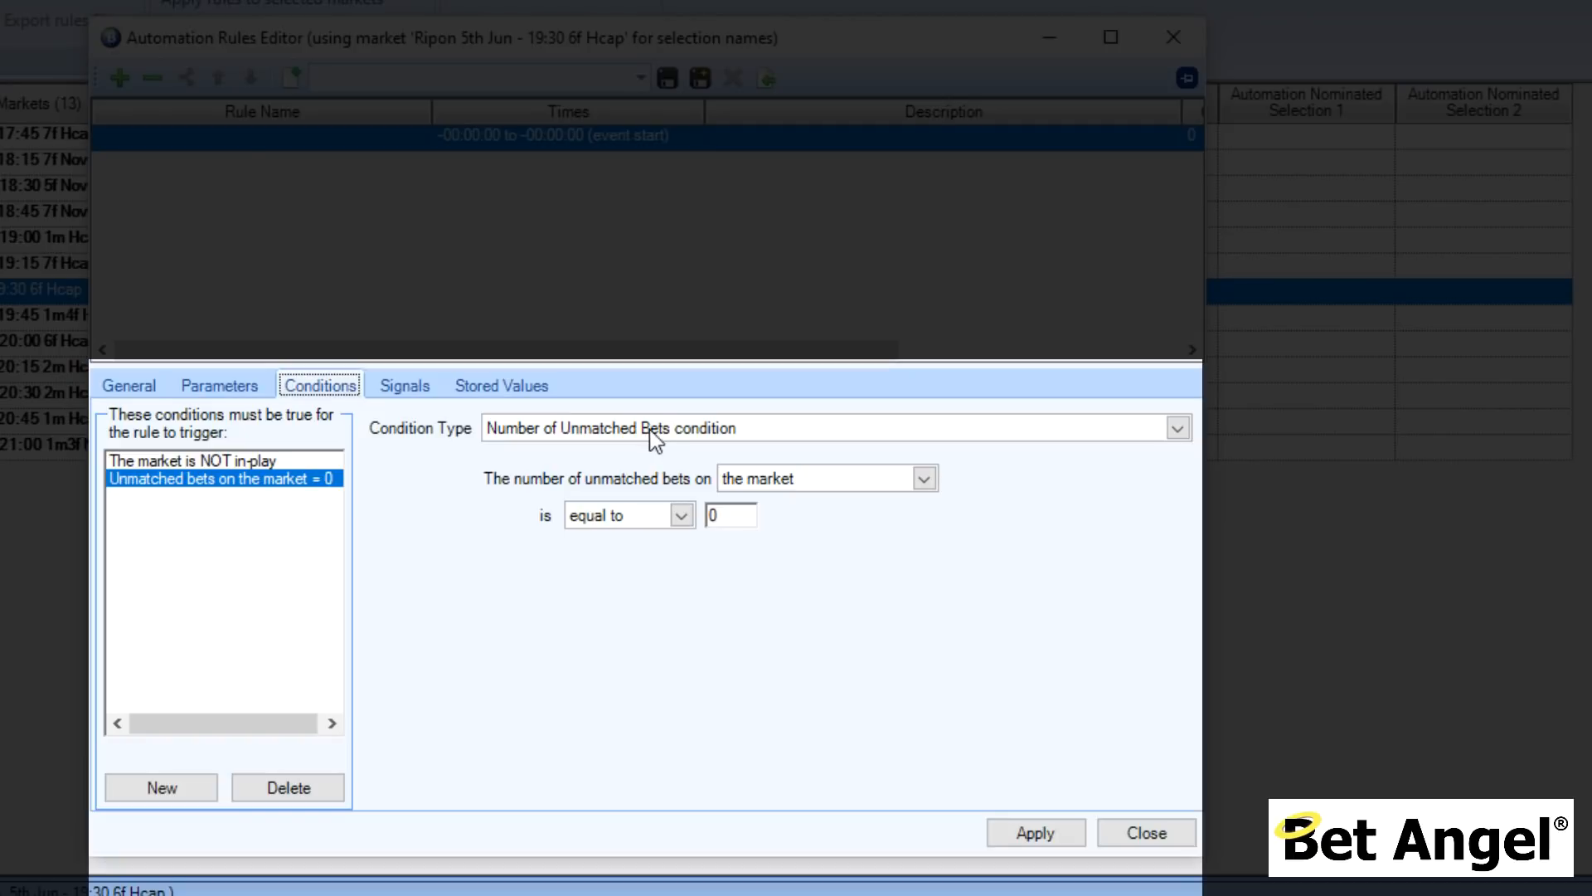
pyautogui.click(1095, 433)
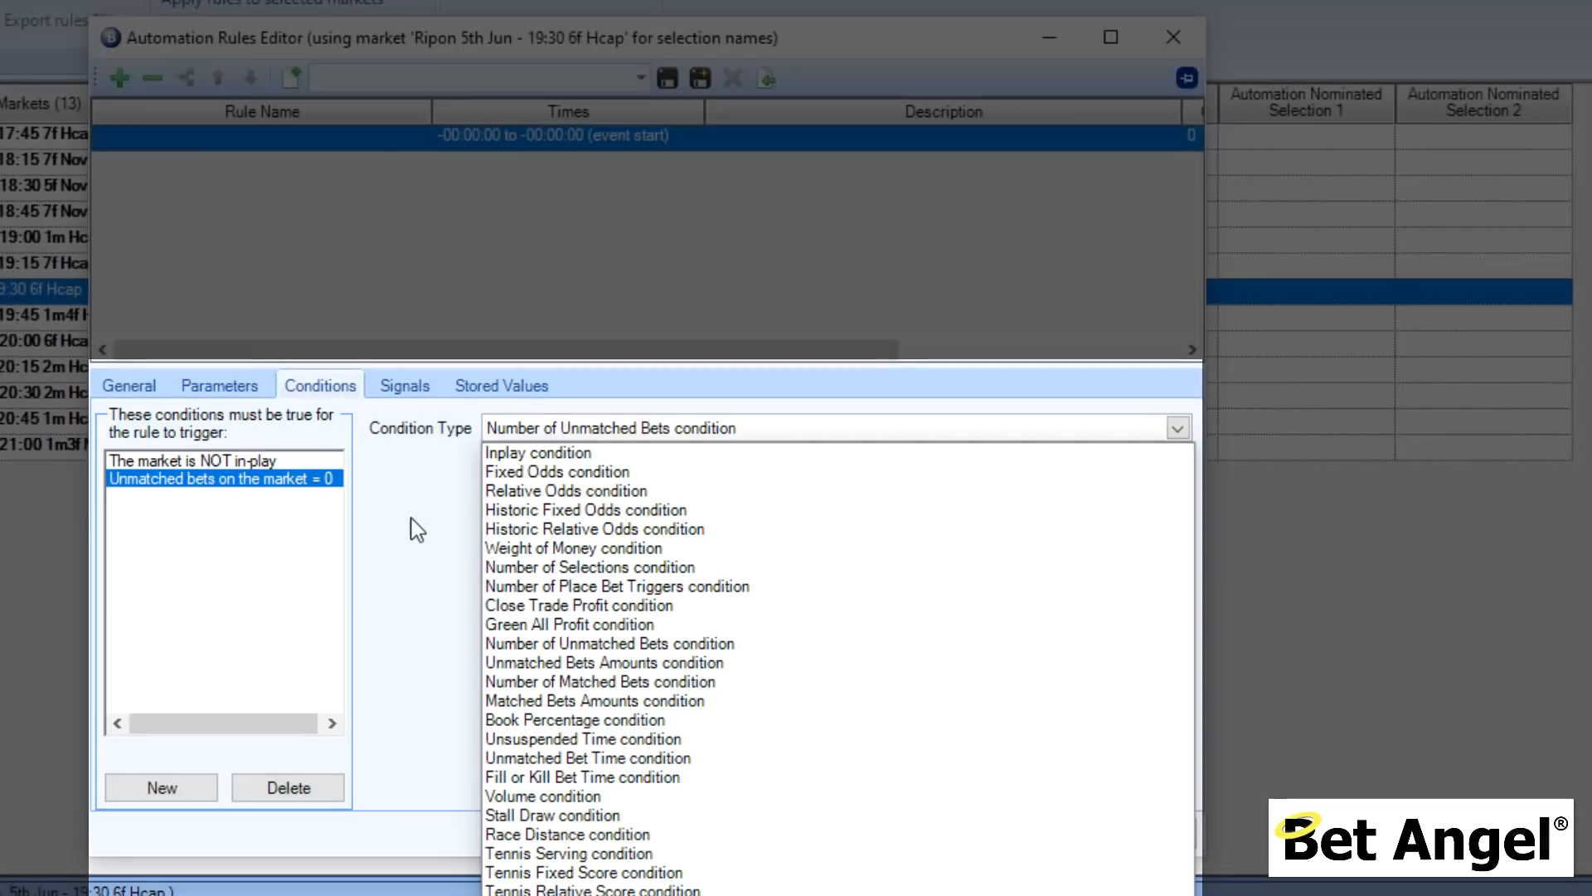
pyautogui.click(412, 526)
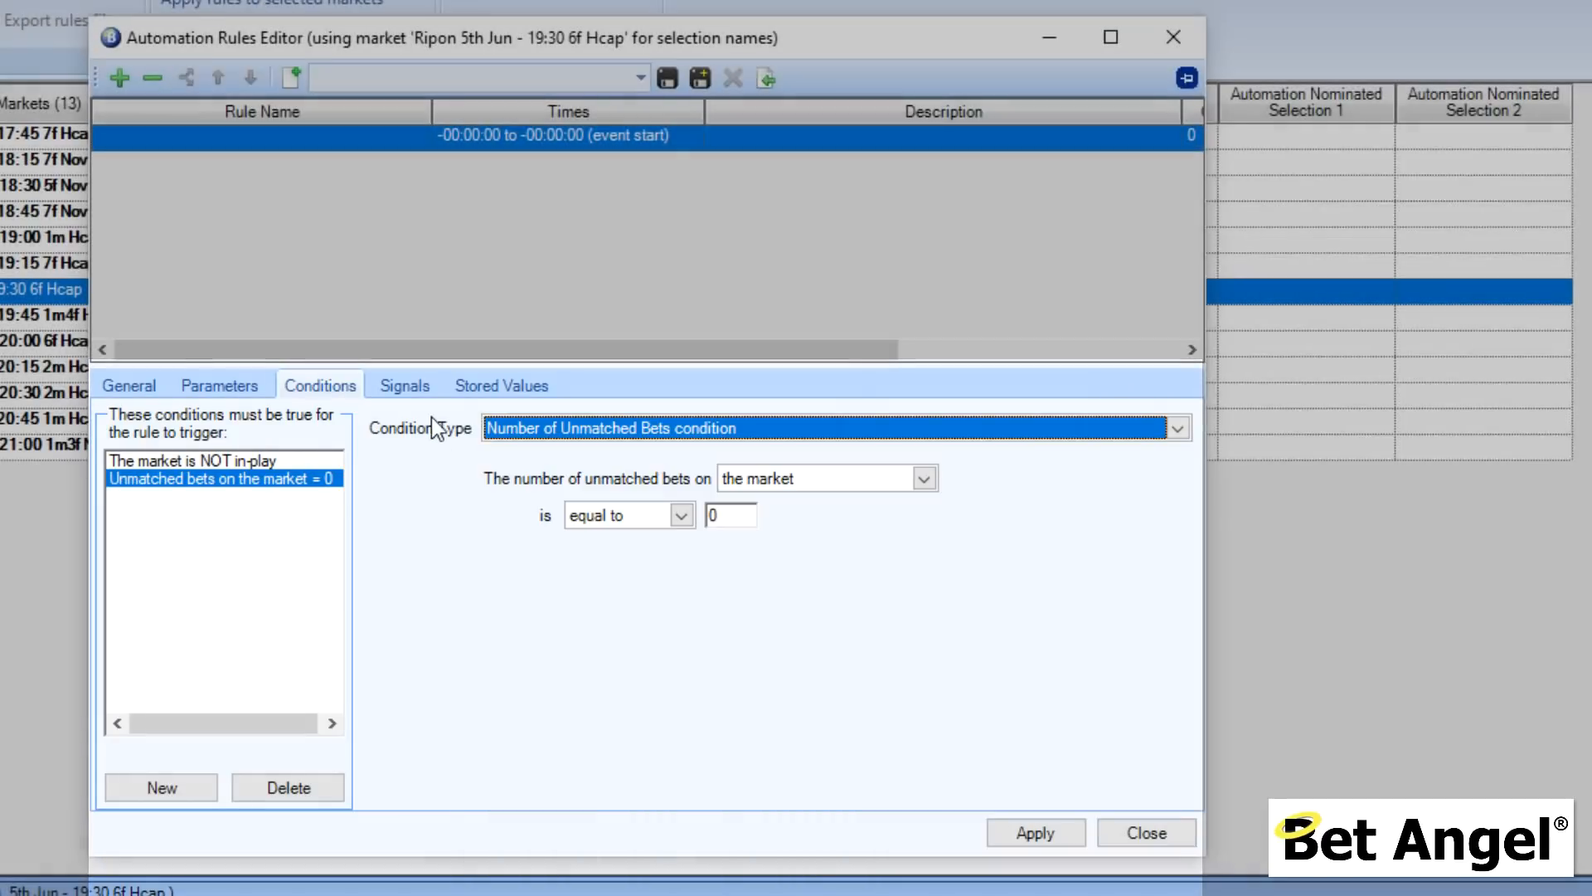
# Step: Examine the signal actions available for the market, keeping the action at None
pyautogui.click(405, 388)
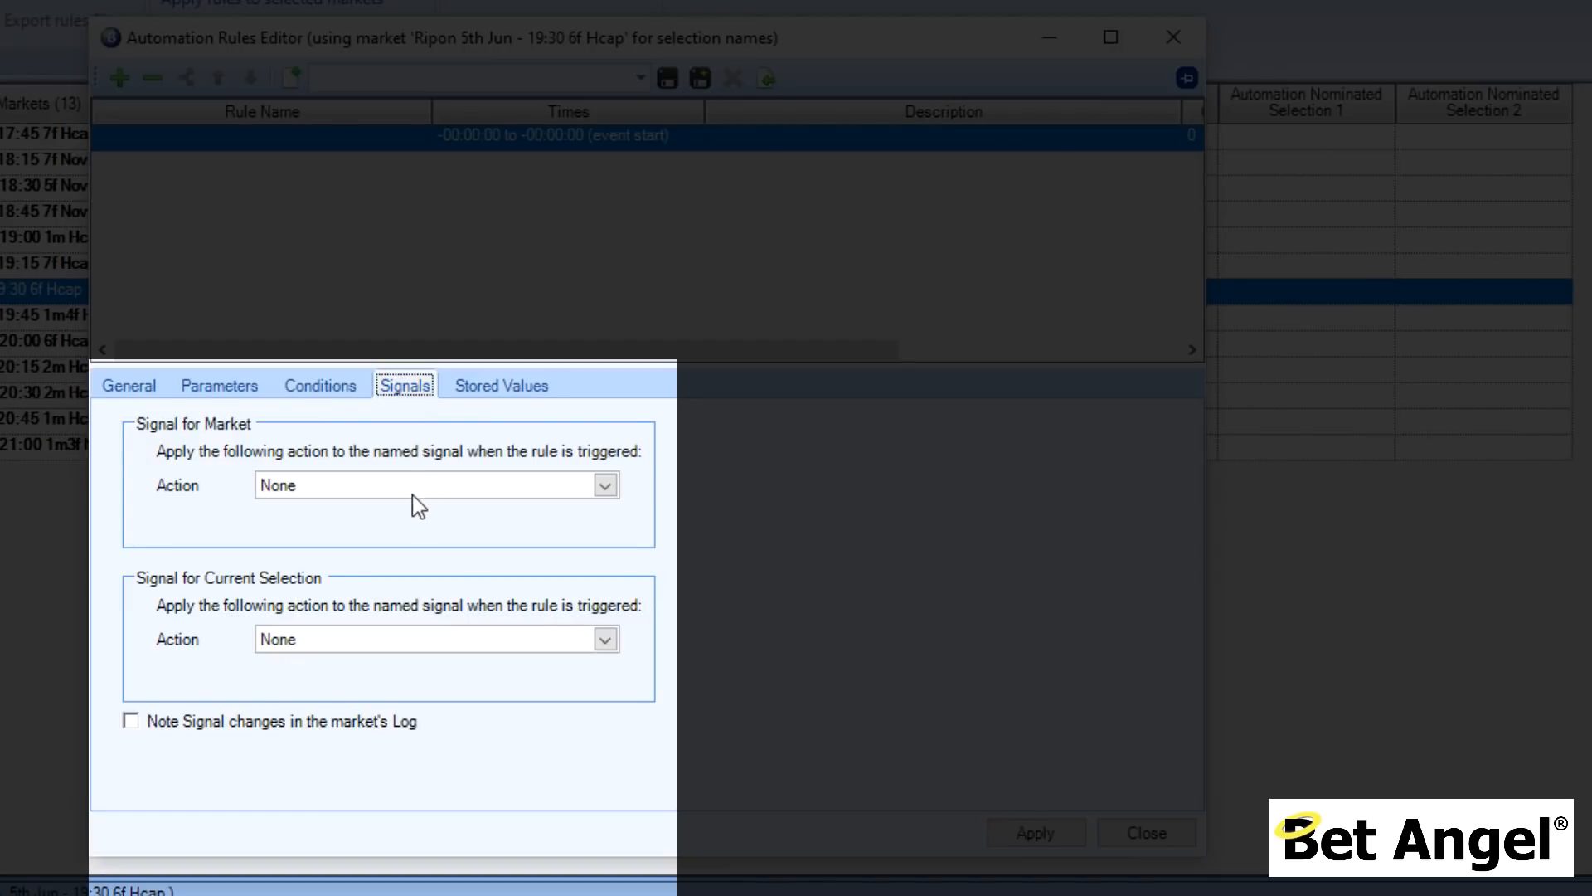
pyautogui.click(414, 485)
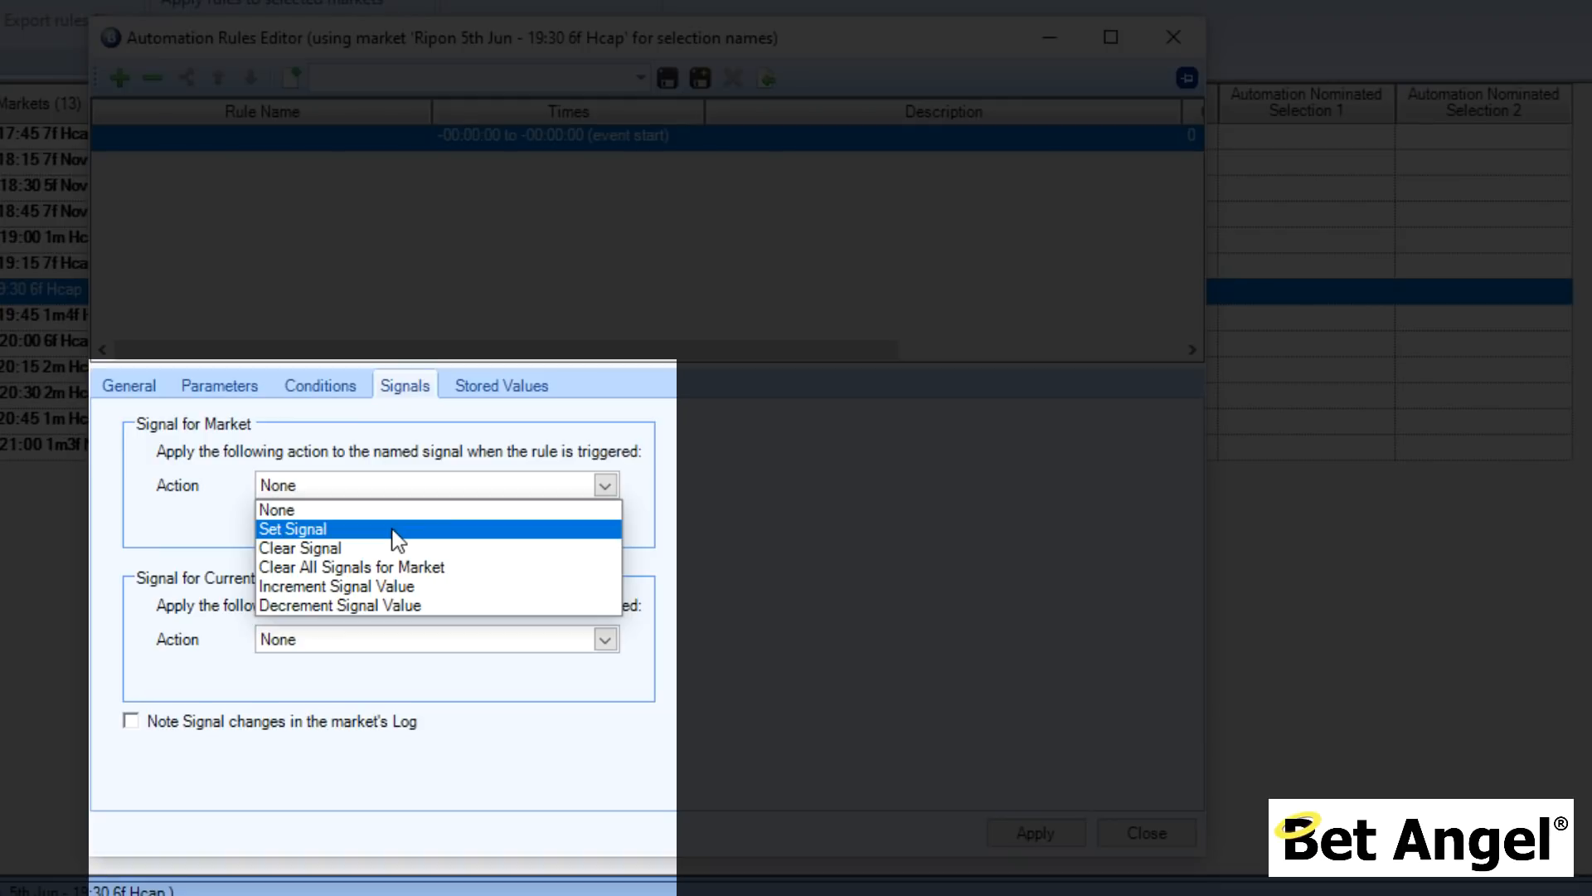
pyautogui.click(881, 492)
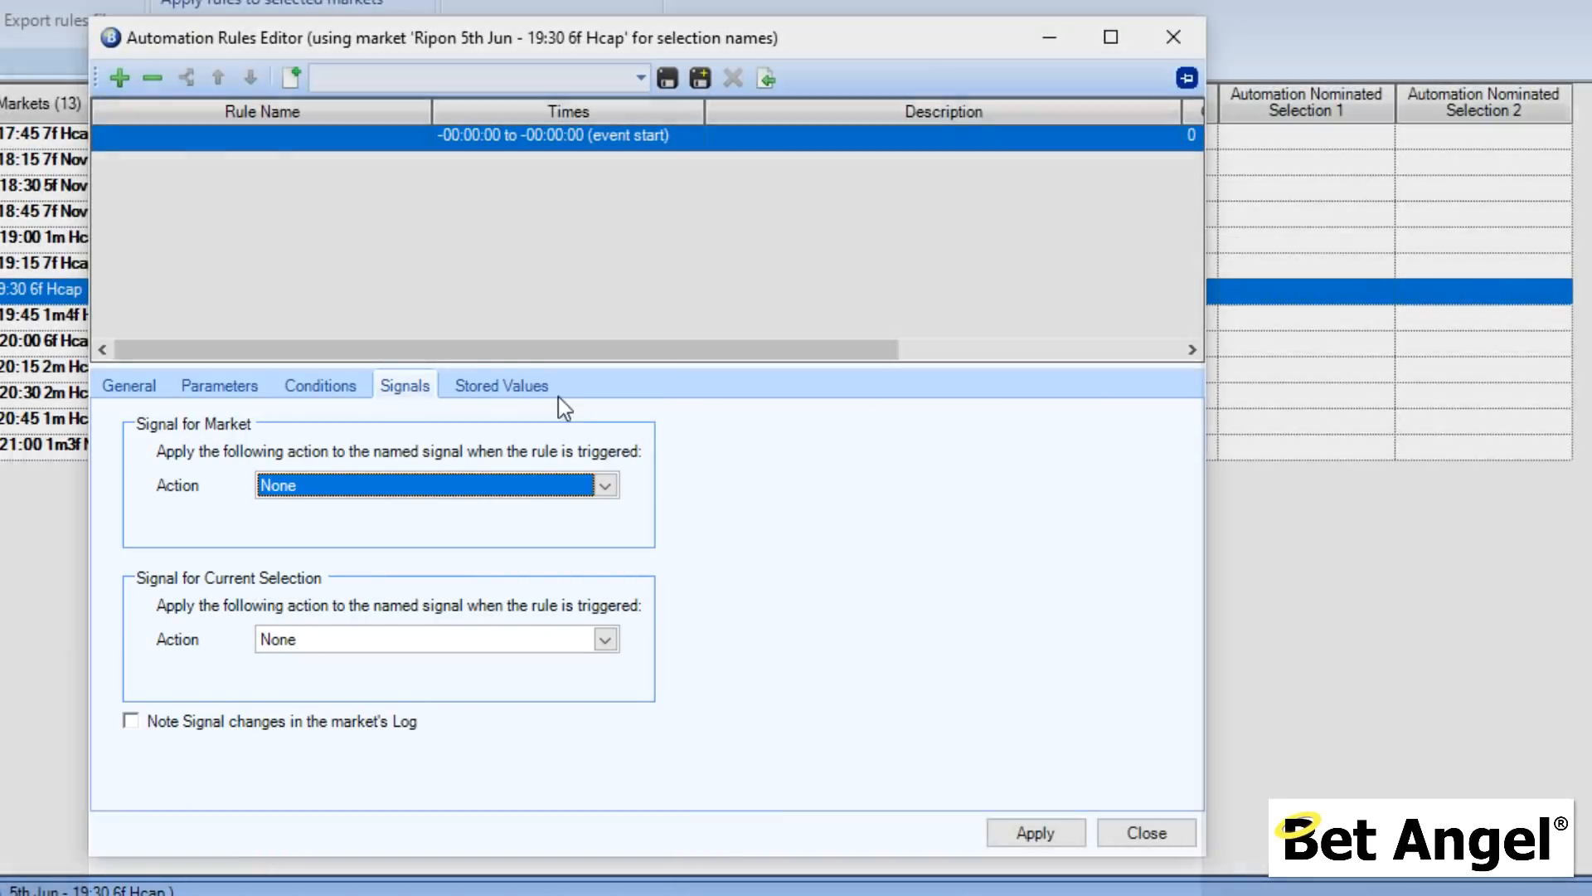
# Step: Try out a Store a value action for the rule, look over its options, and delete the action
pyautogui.click(527, 396)
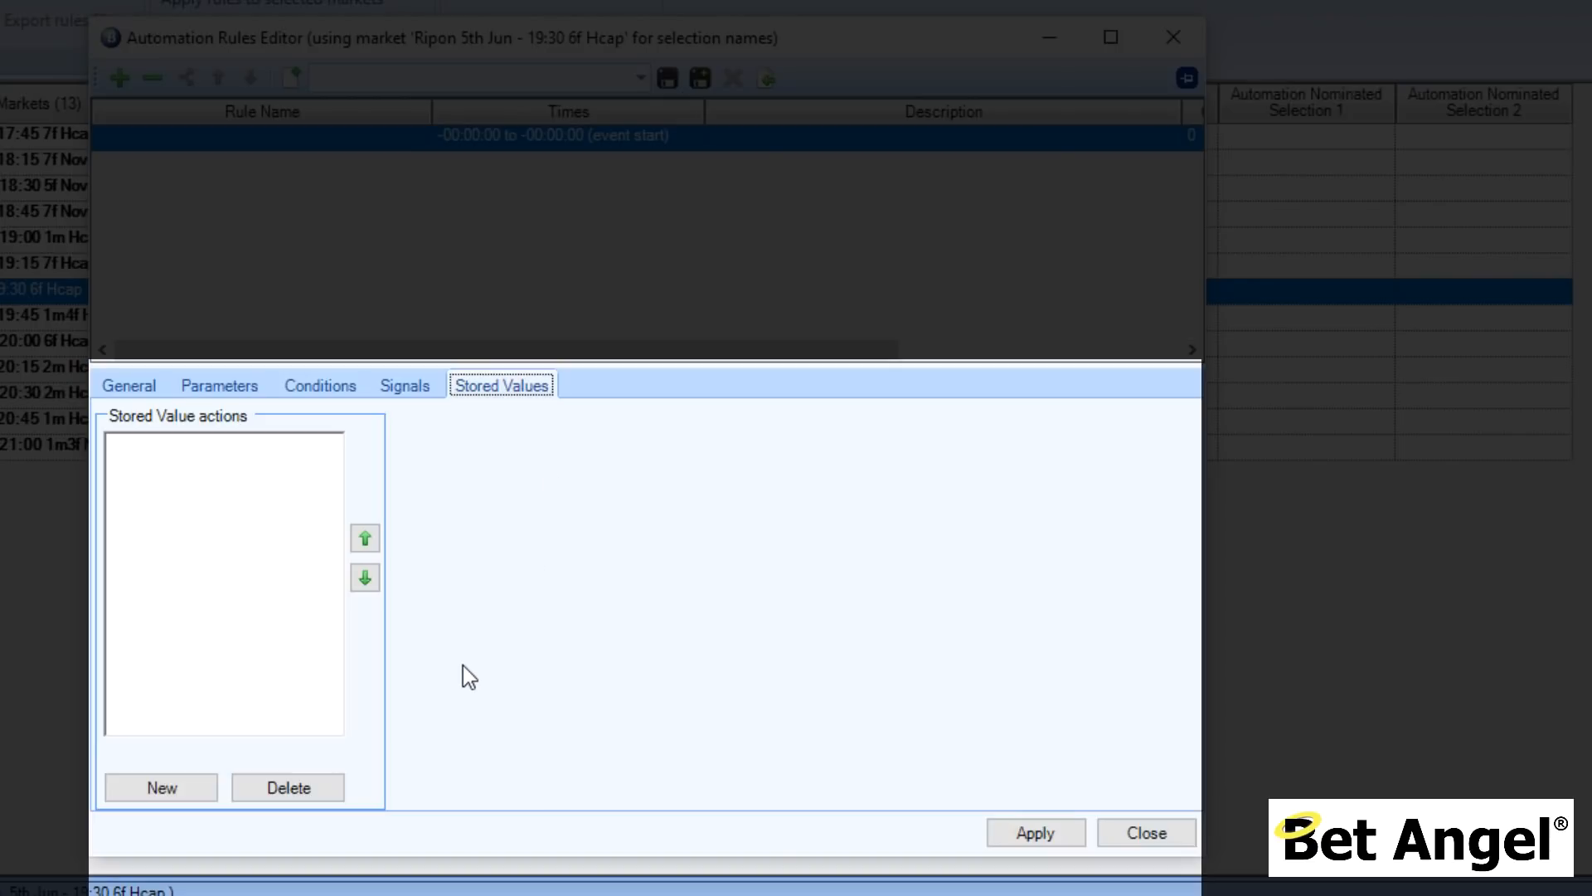
pyautogui.click(158, 786)
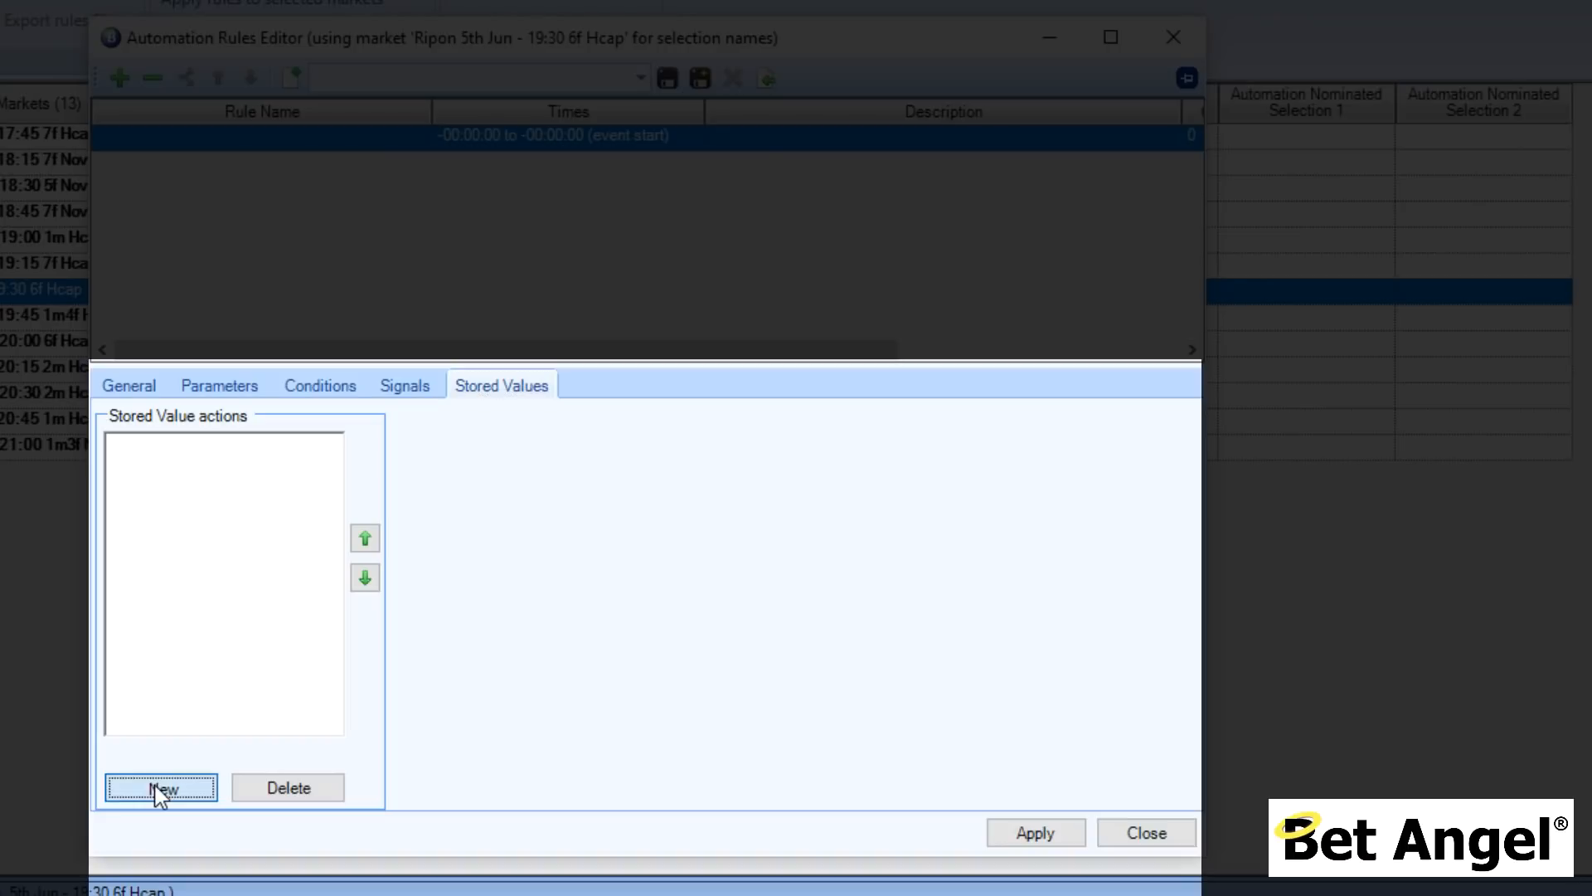
pyautogui.click(697, 435)
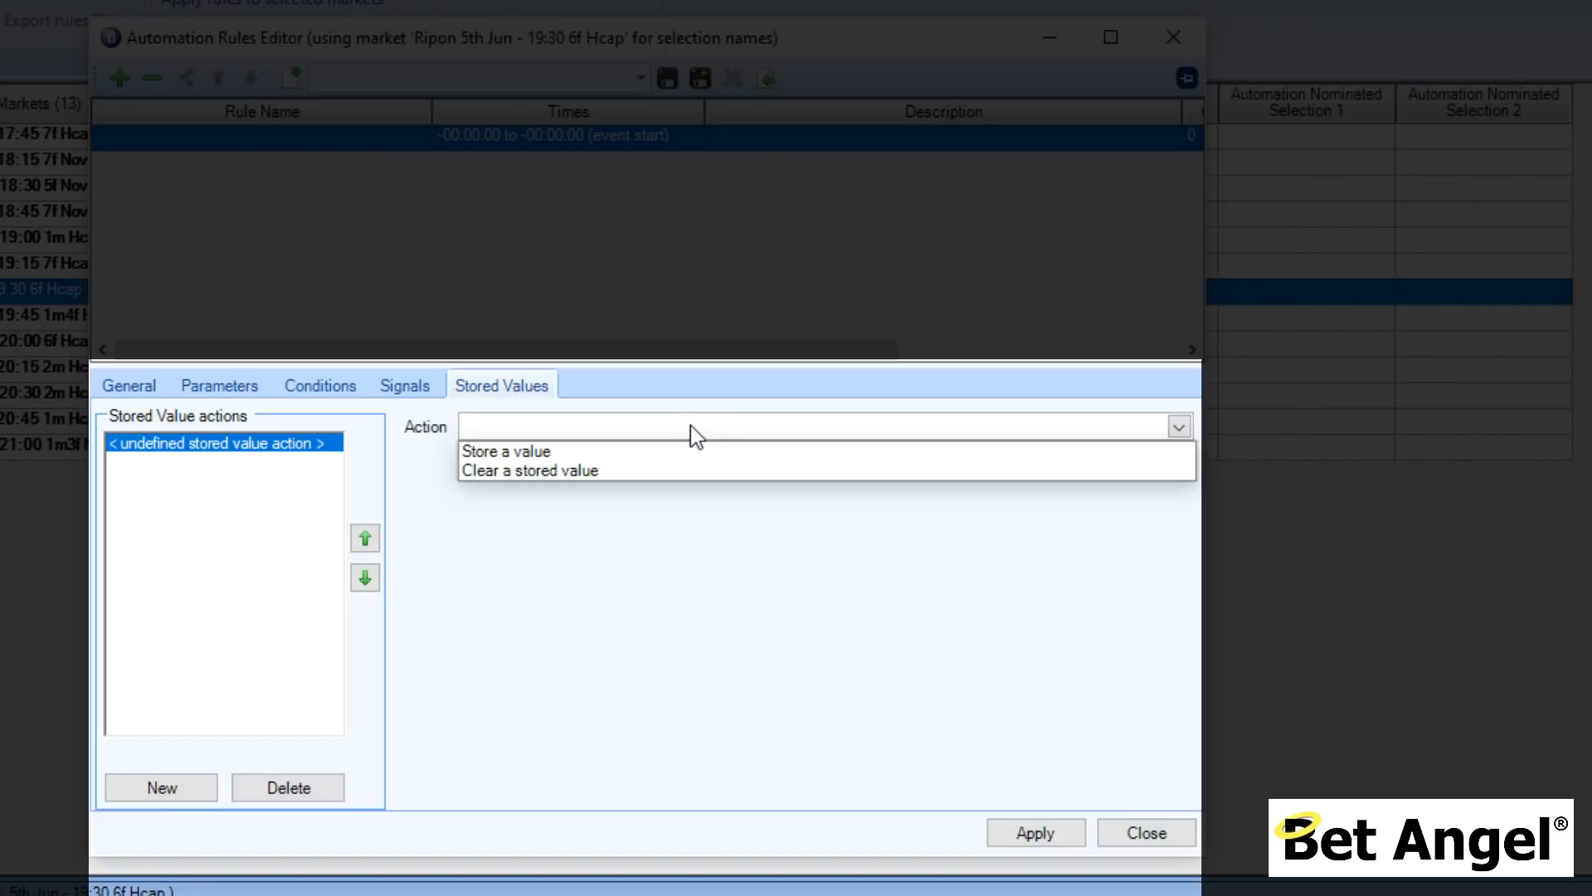
pyautogui.click(650, 455)
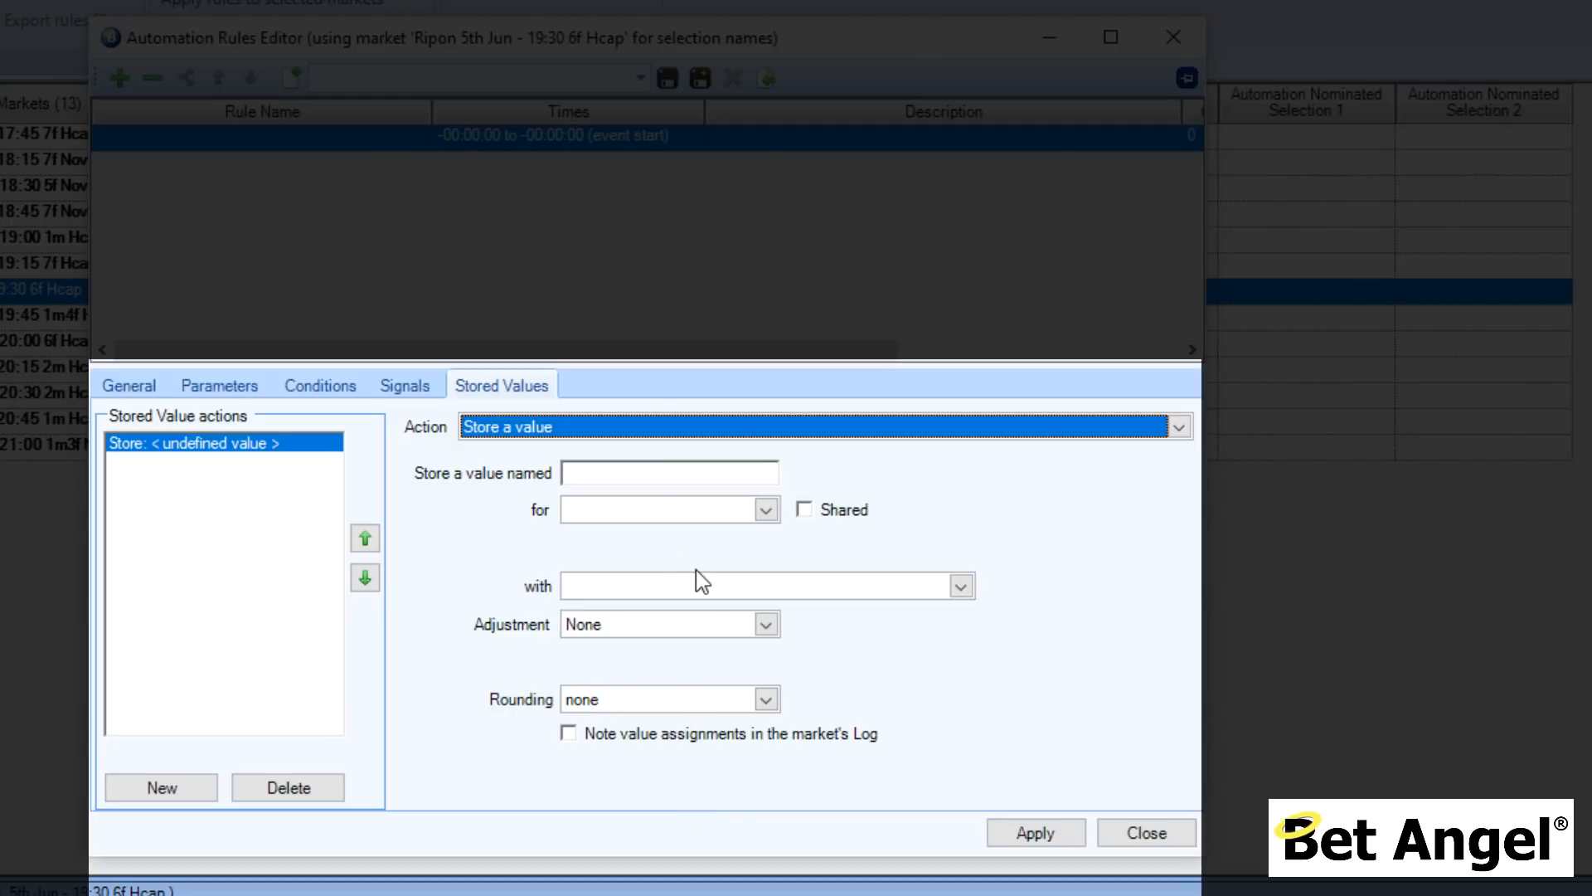
pyautogui.click(667, 630)
pyautogui.click(966, 623)
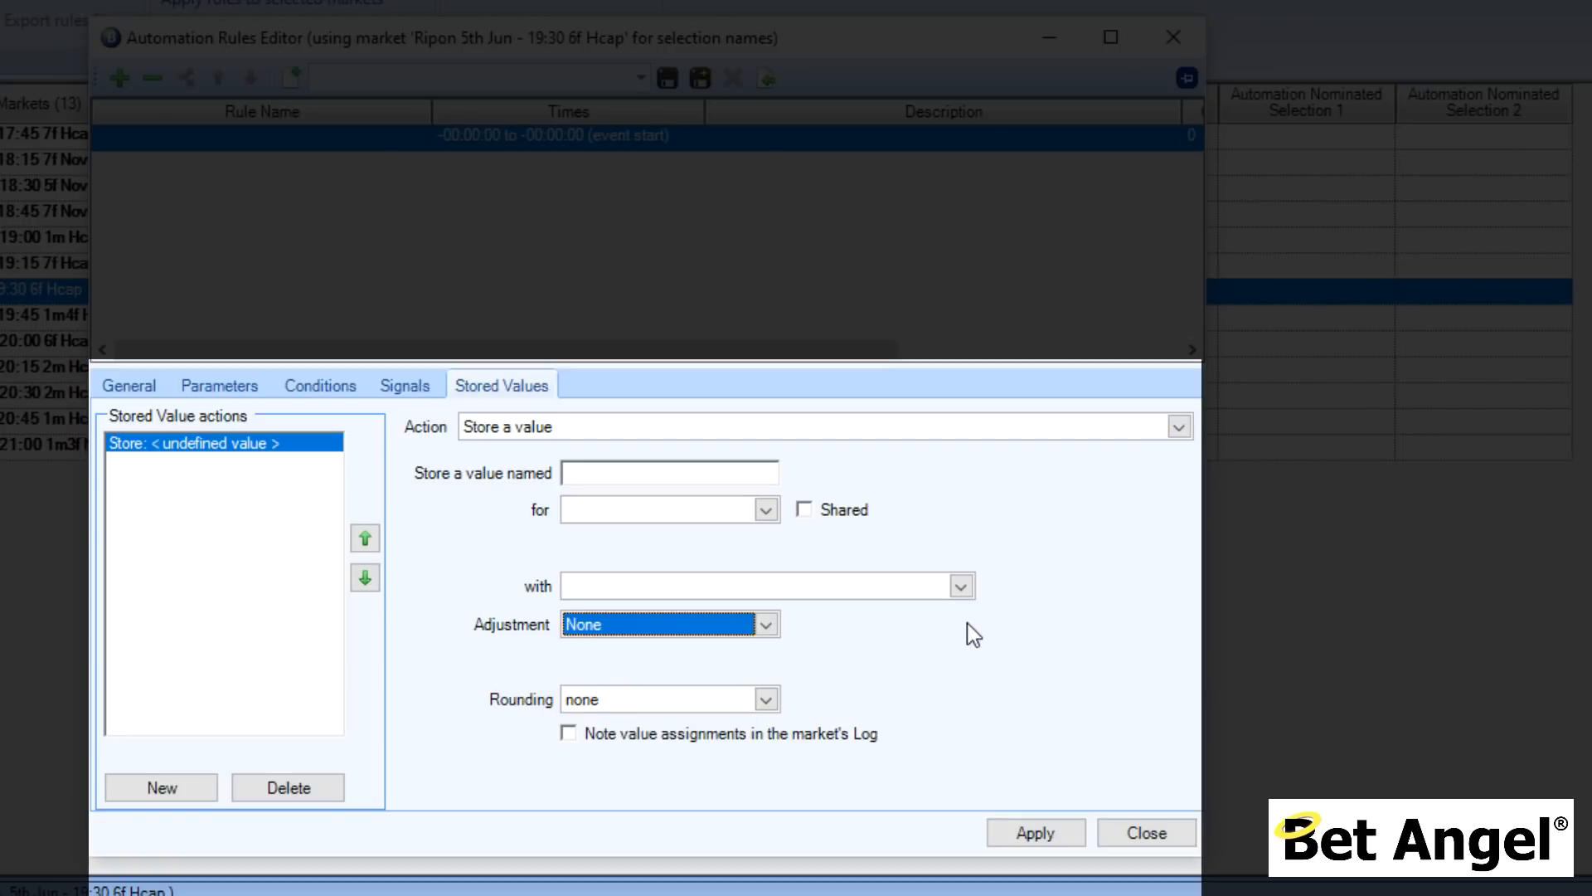
pyautogui.click(300, 785)
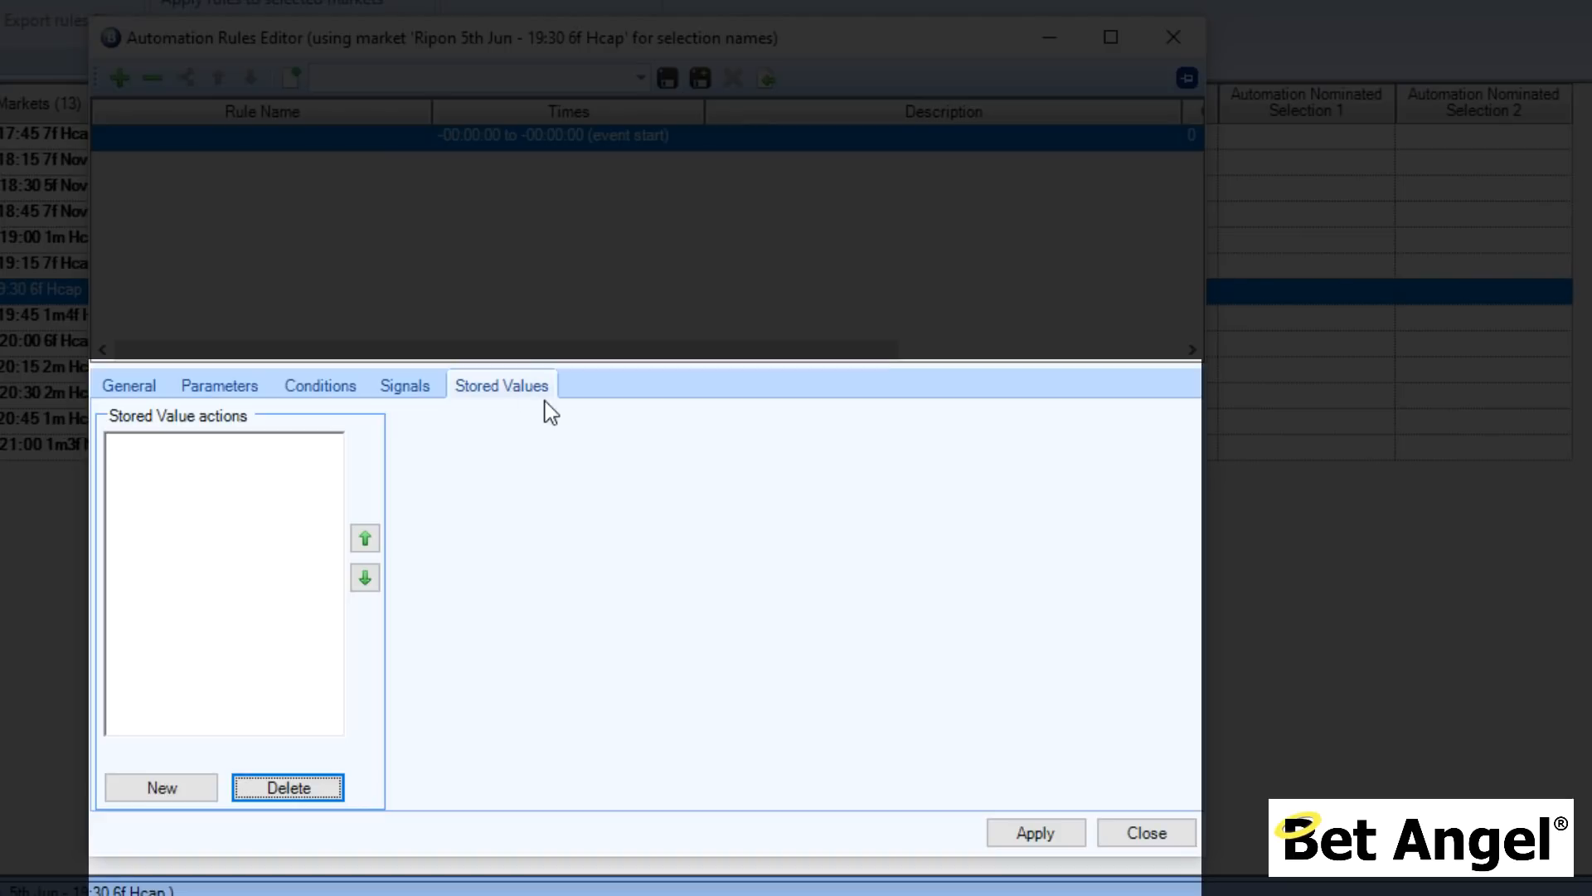
# Step: Review the rule's conditions, general settings and bet parameters before applying it
pyautogui.click(319, 387)
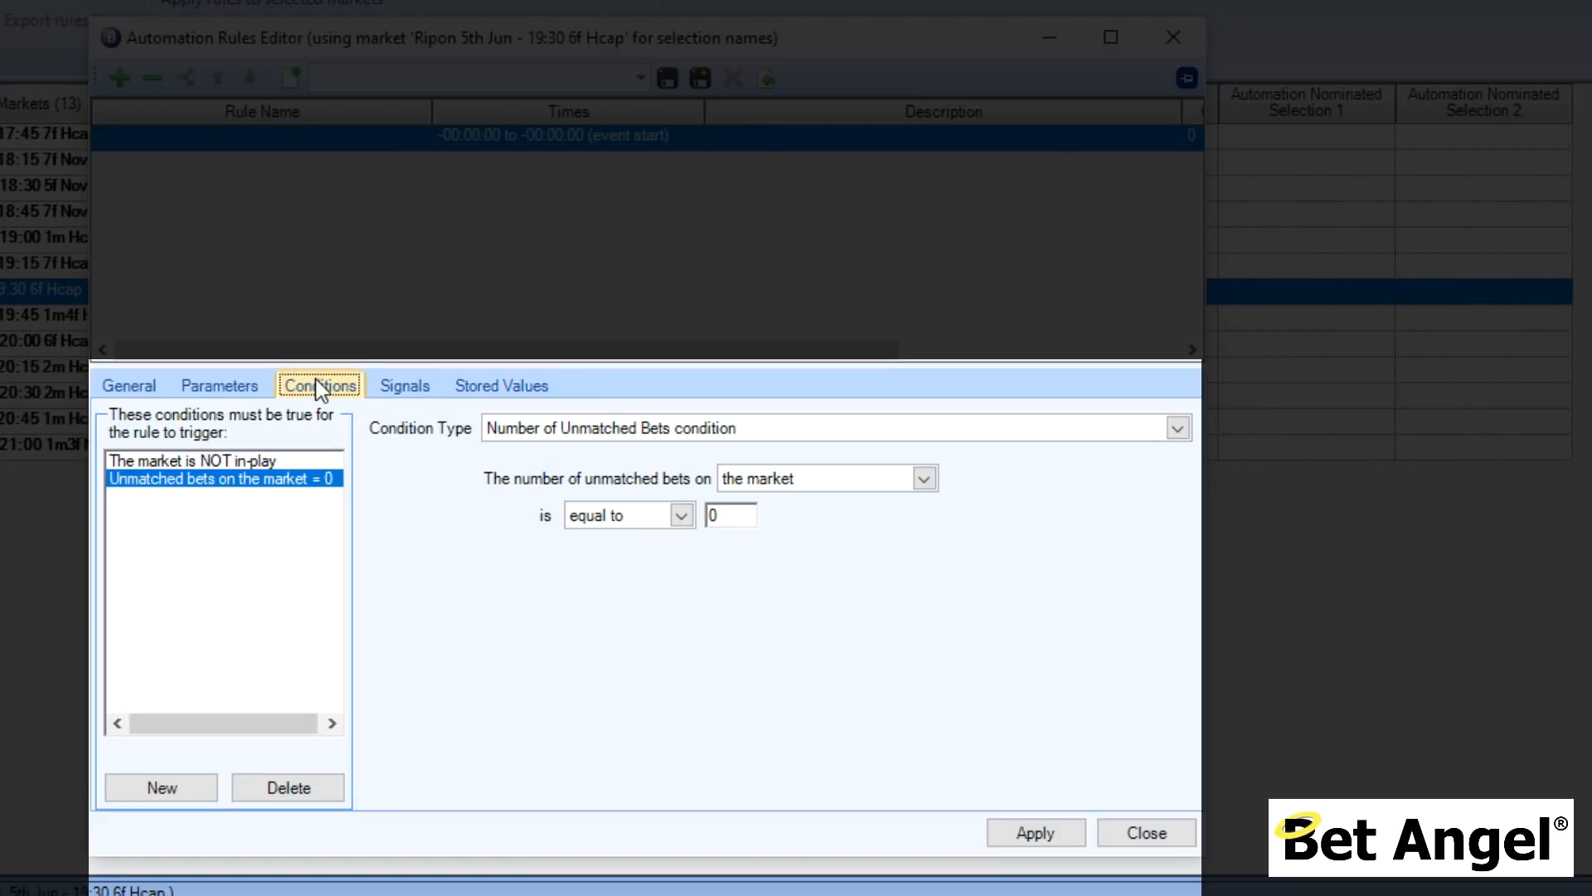
pyautogui.click(145, 390)
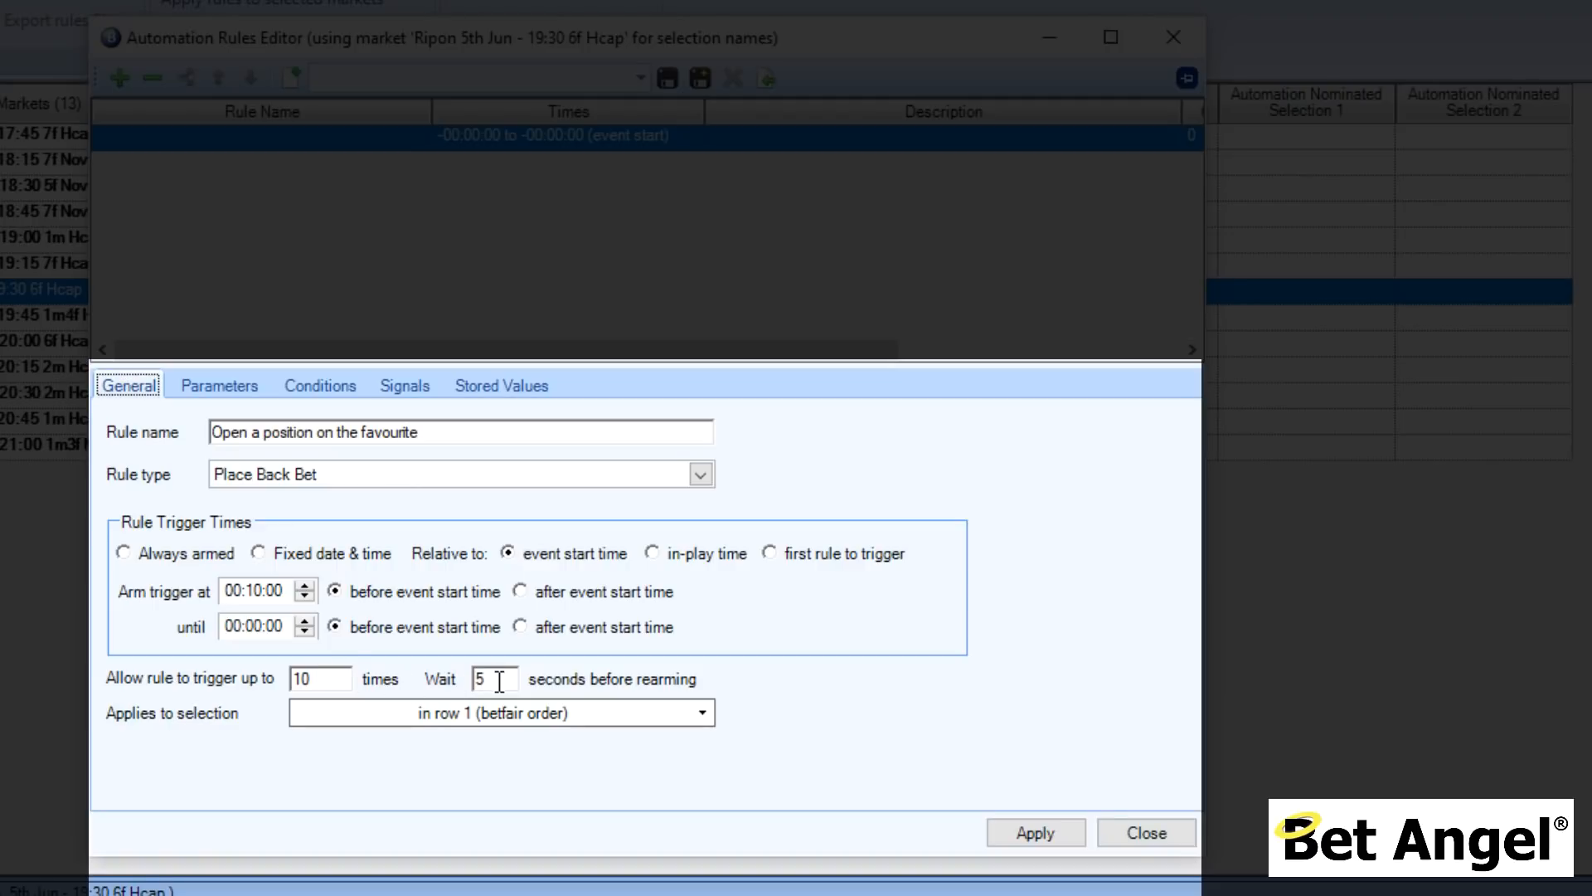
pyautogui.click(212, 393)
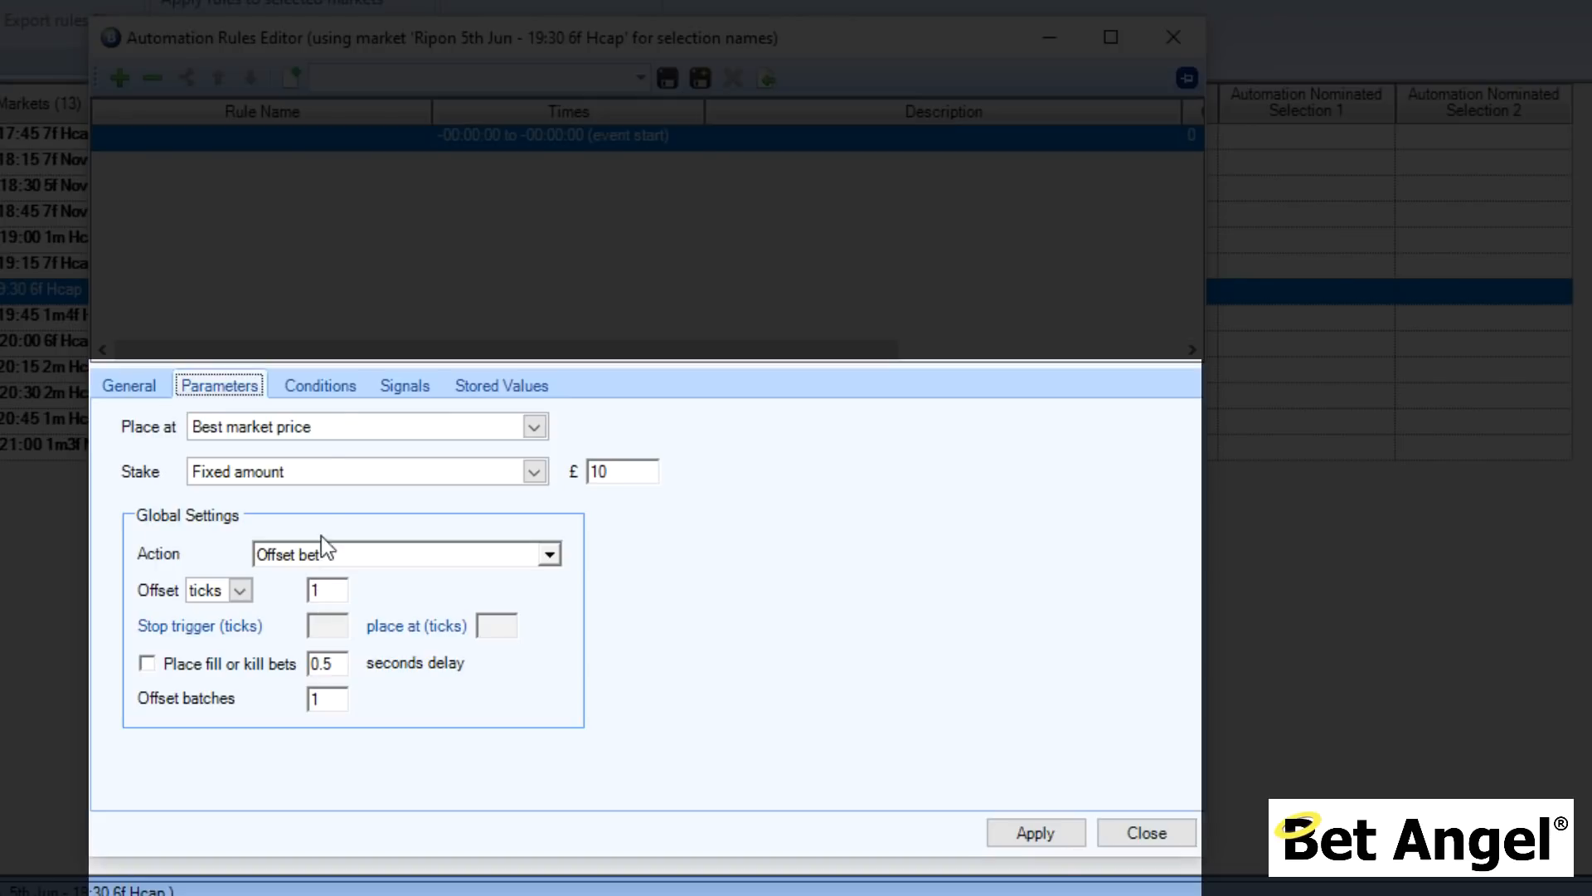
pyautogui.click(322, 395)
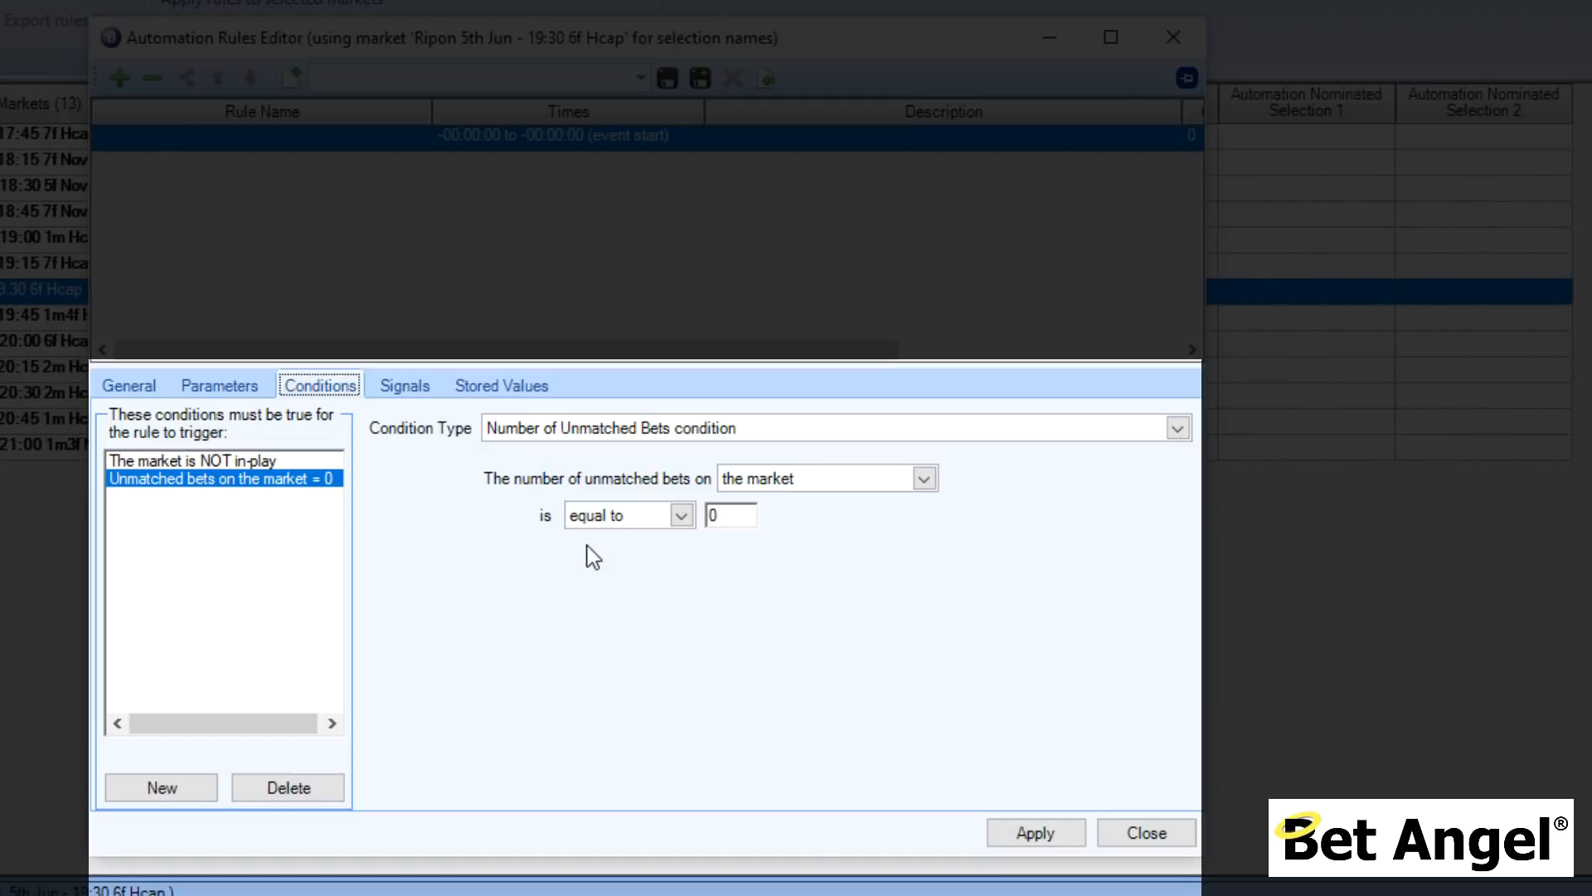
pyautogui.click(142, 396)
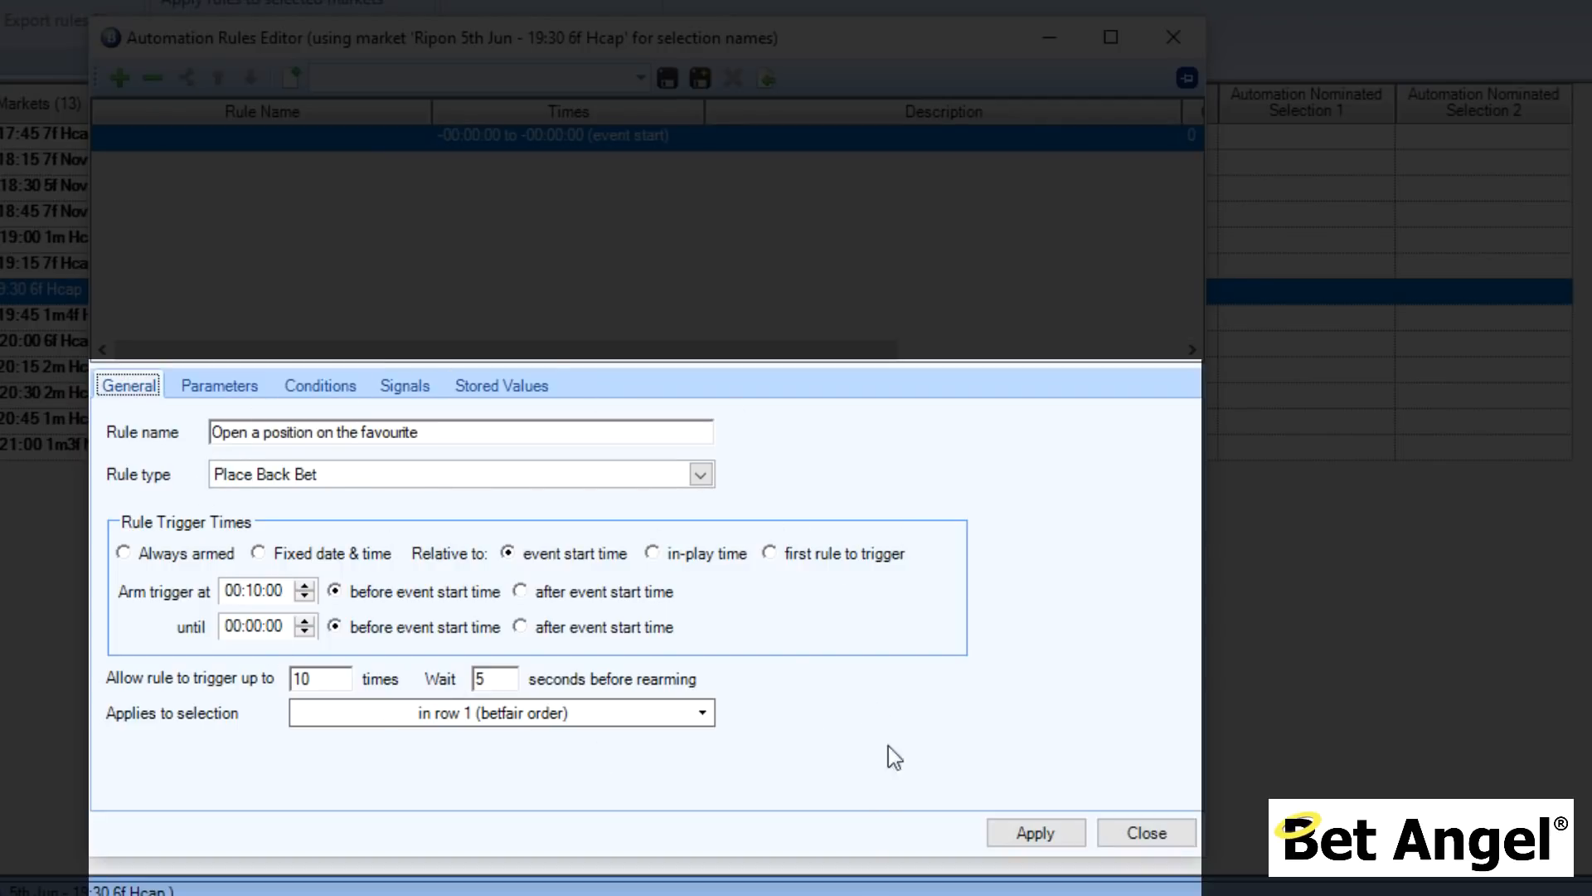
# Step: Apply the rule, save the rules file as "My first automation", and close the rules editor
pyautogui.click(1027, 829)
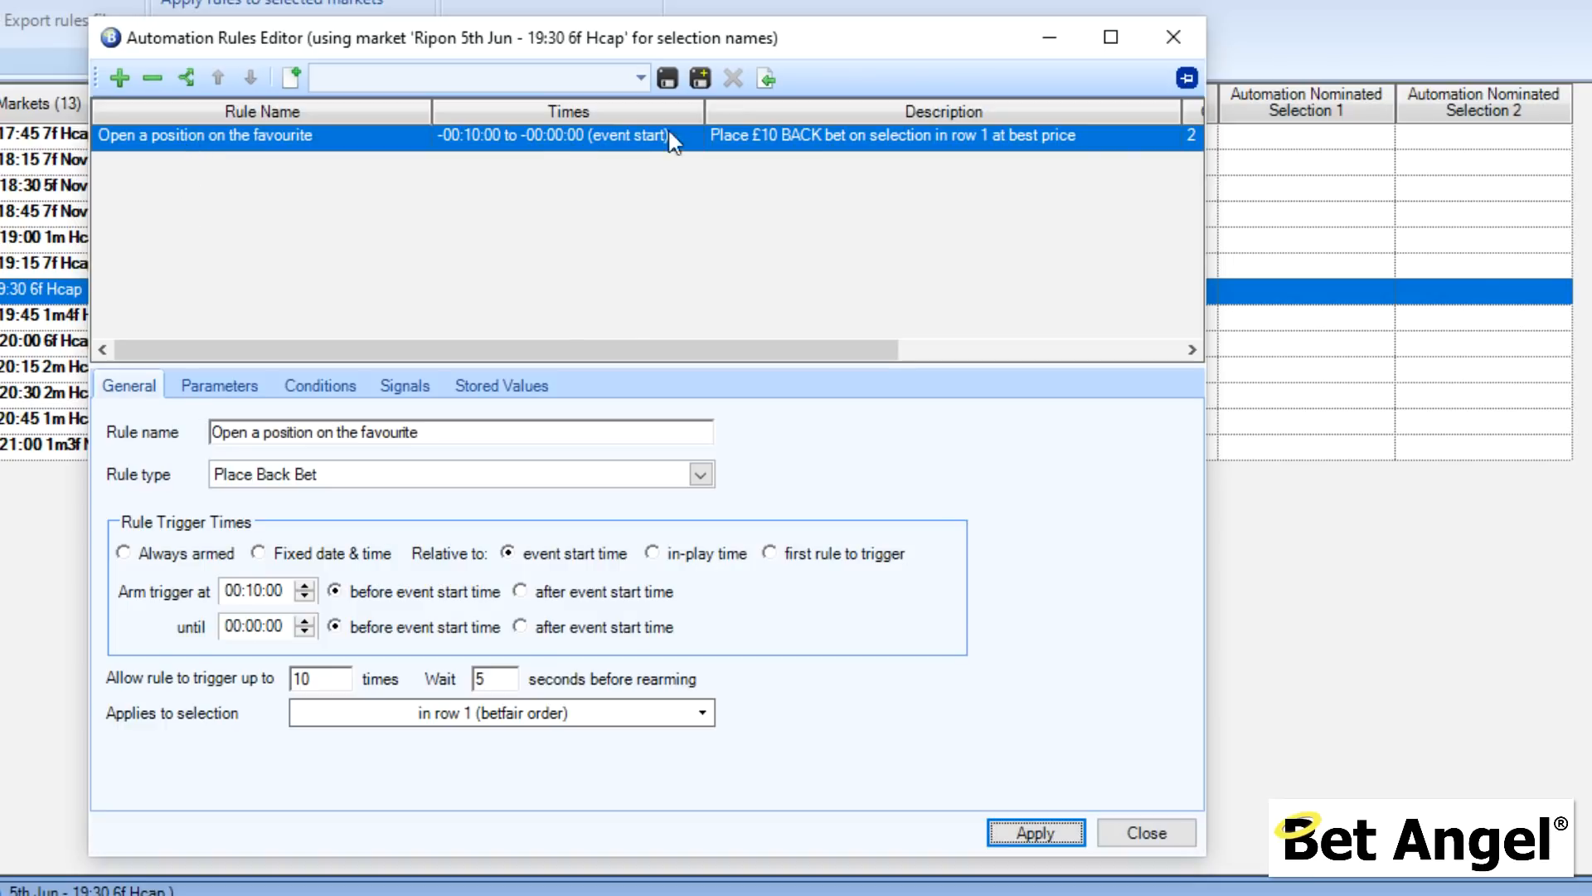
pyautogui.click(697, 83)
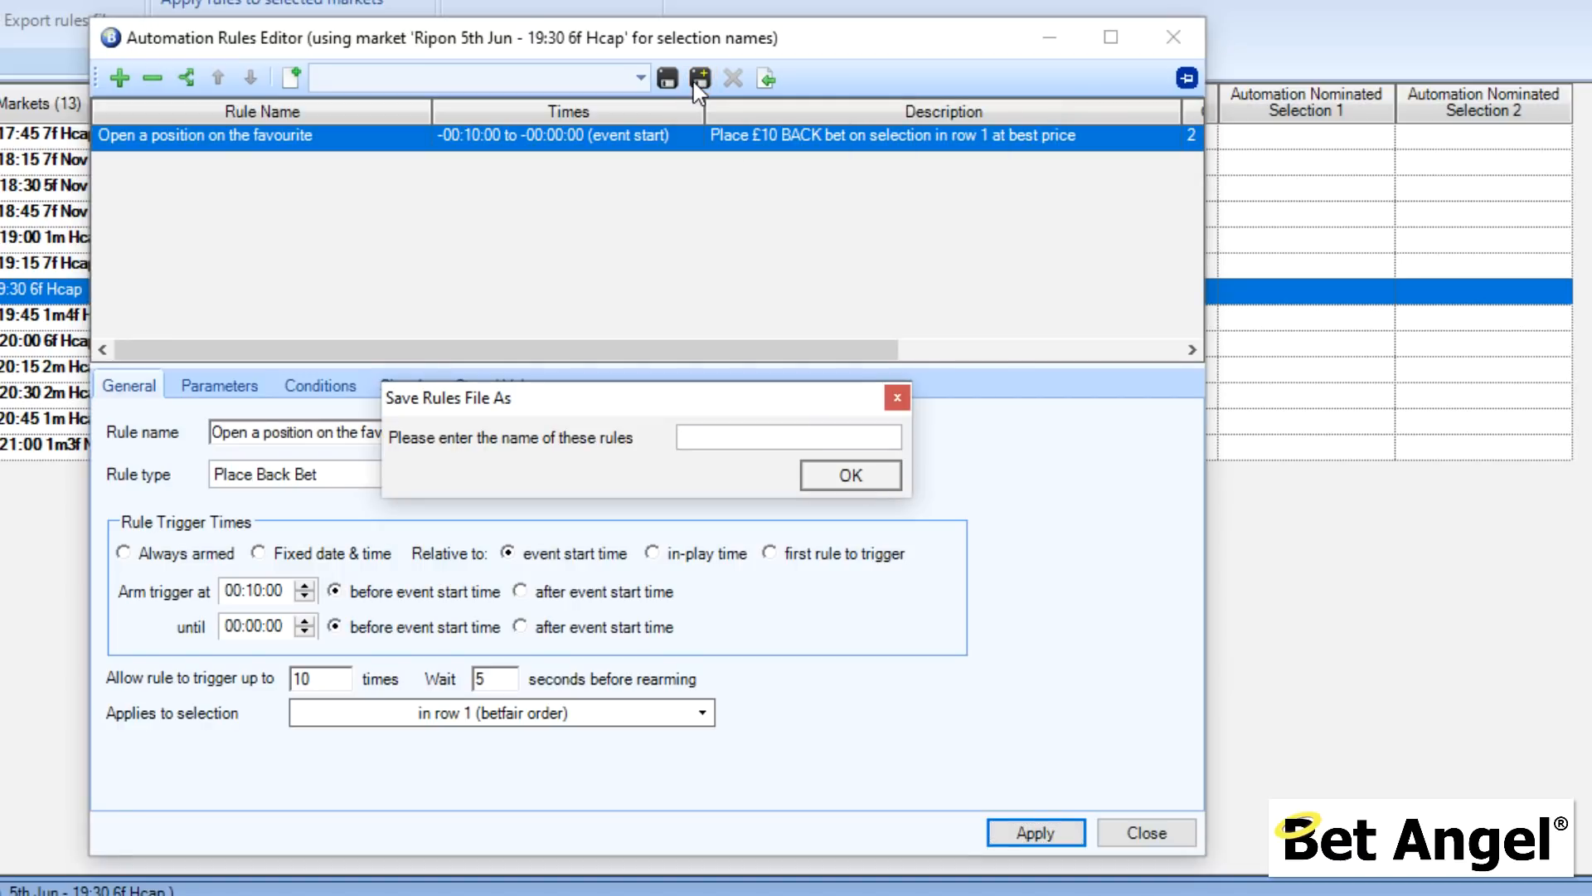
pyautogui.write('My first automation')
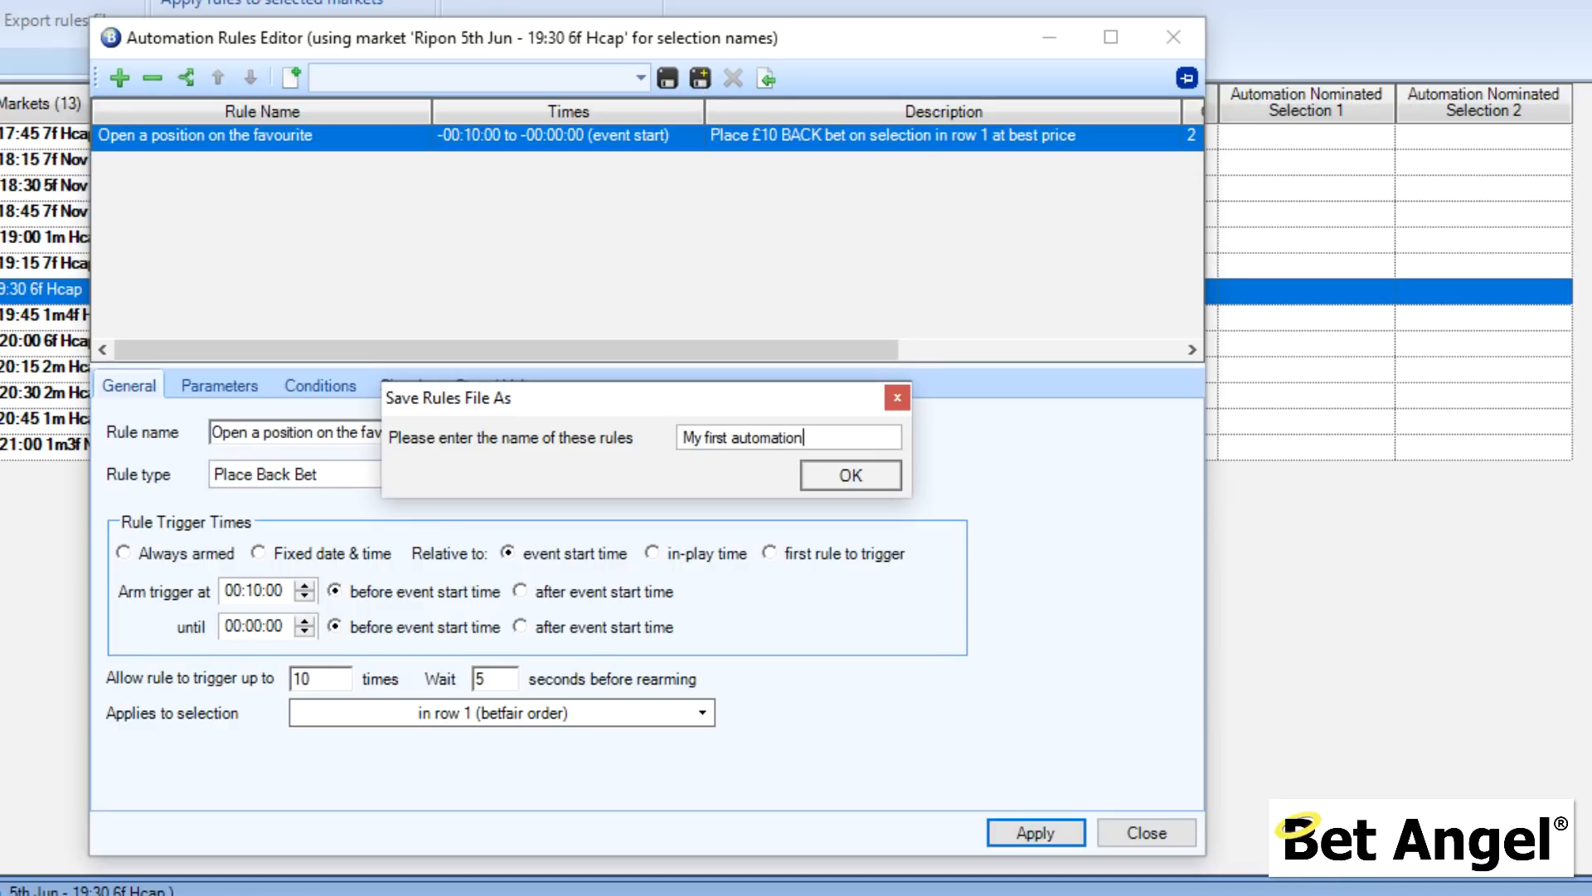
pyautogui.click(848, 475)
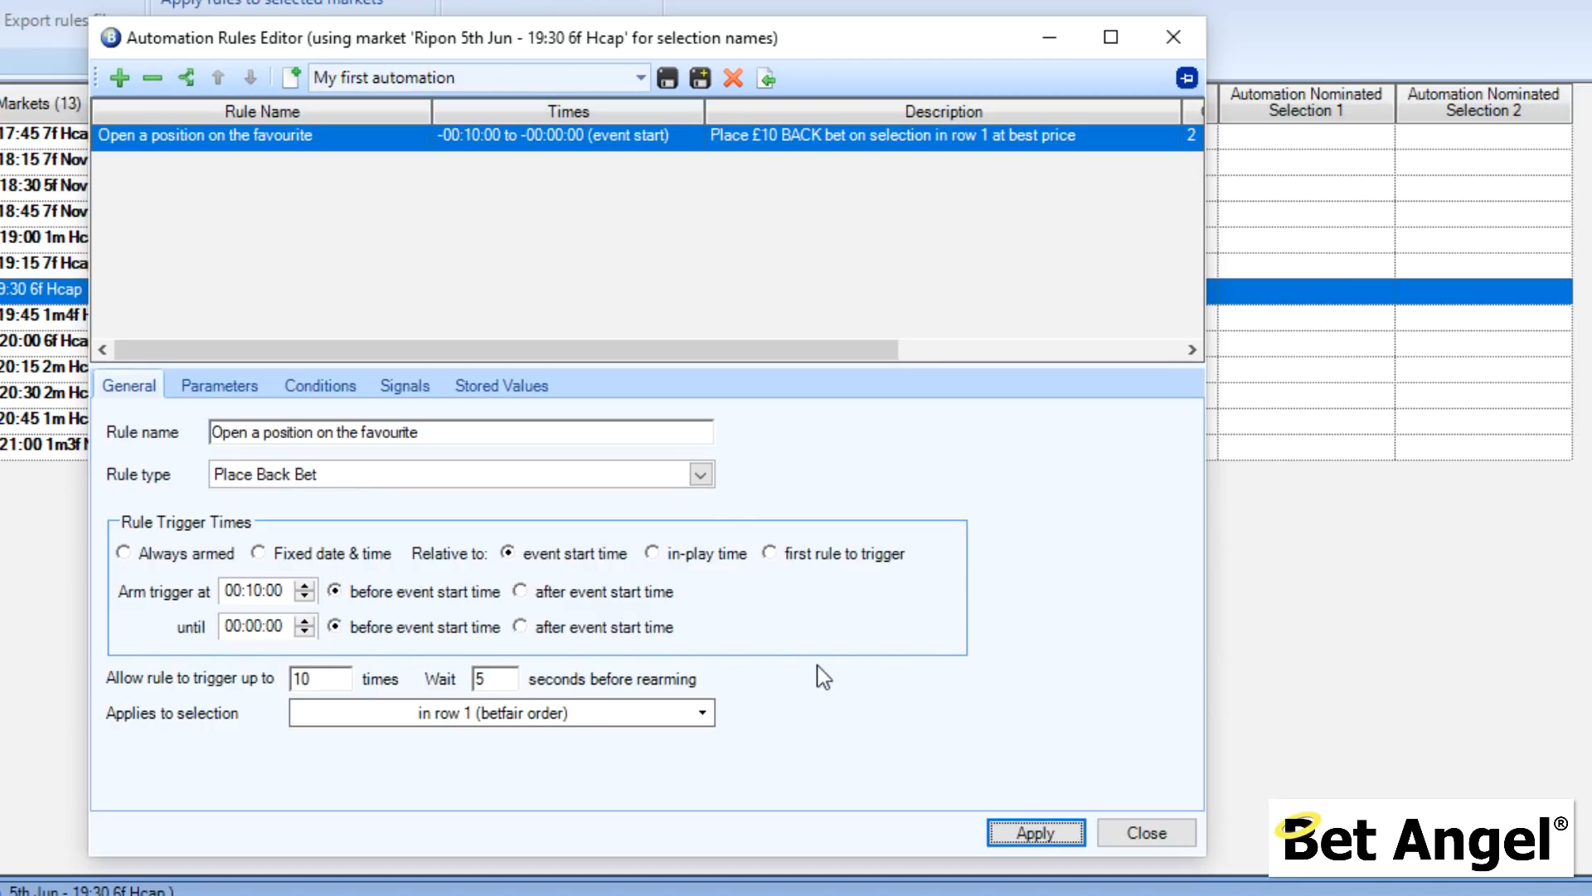
pyautogui.click(1168, 839)
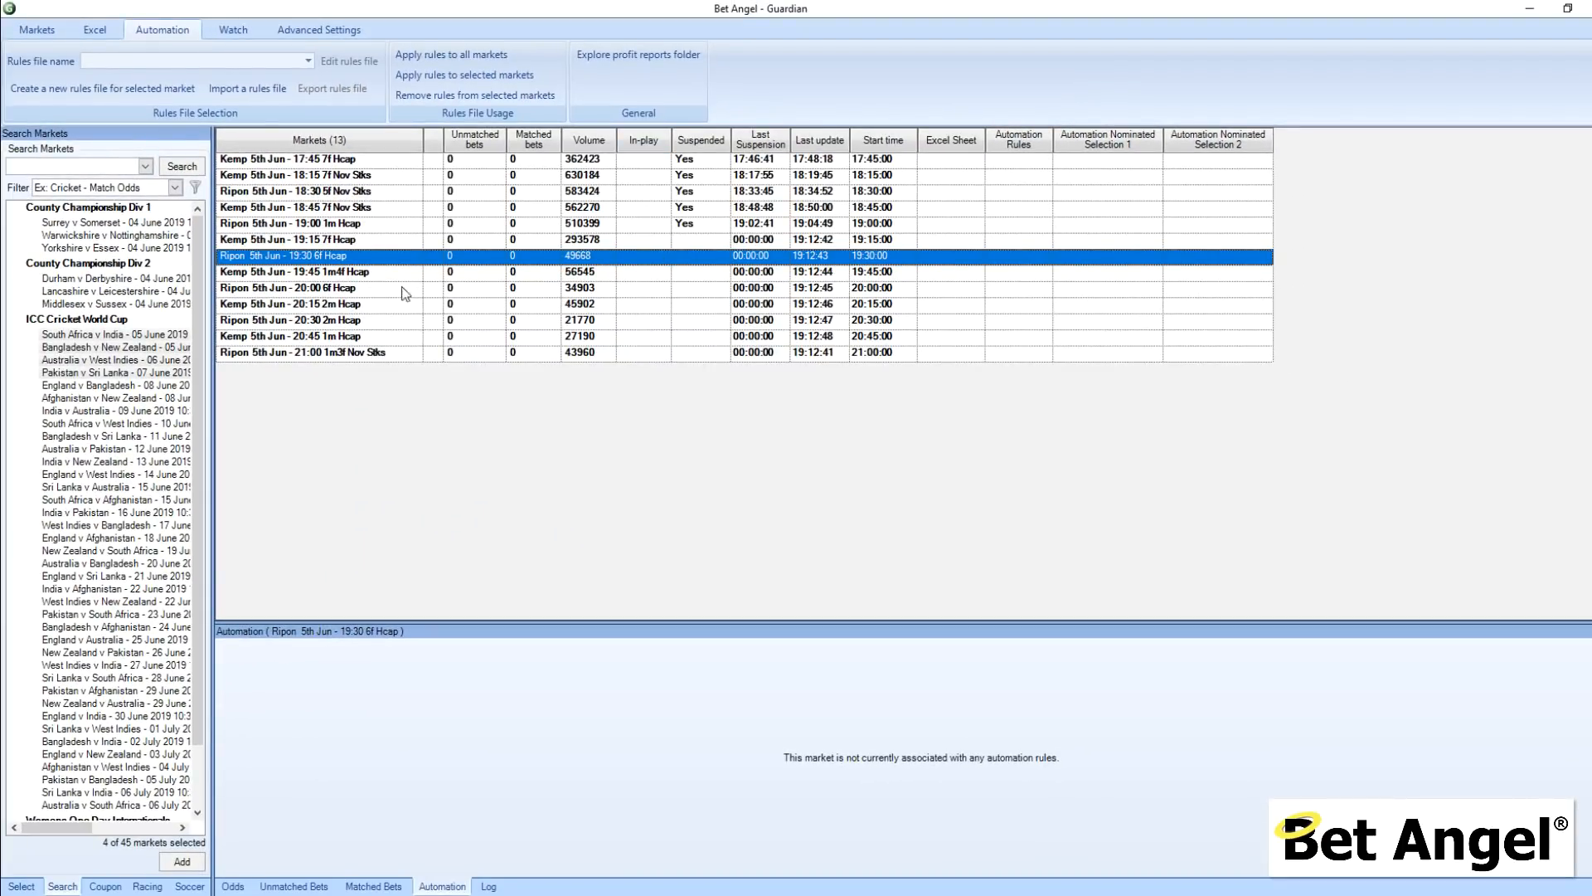
# Step: Check which rules files can be assigned to the Ripon 19:30 6f Hcap and Ripon 20:30 2m Hcap markets
pyautogui.click(1045, 257)
pyautogui.click(1045, 257)
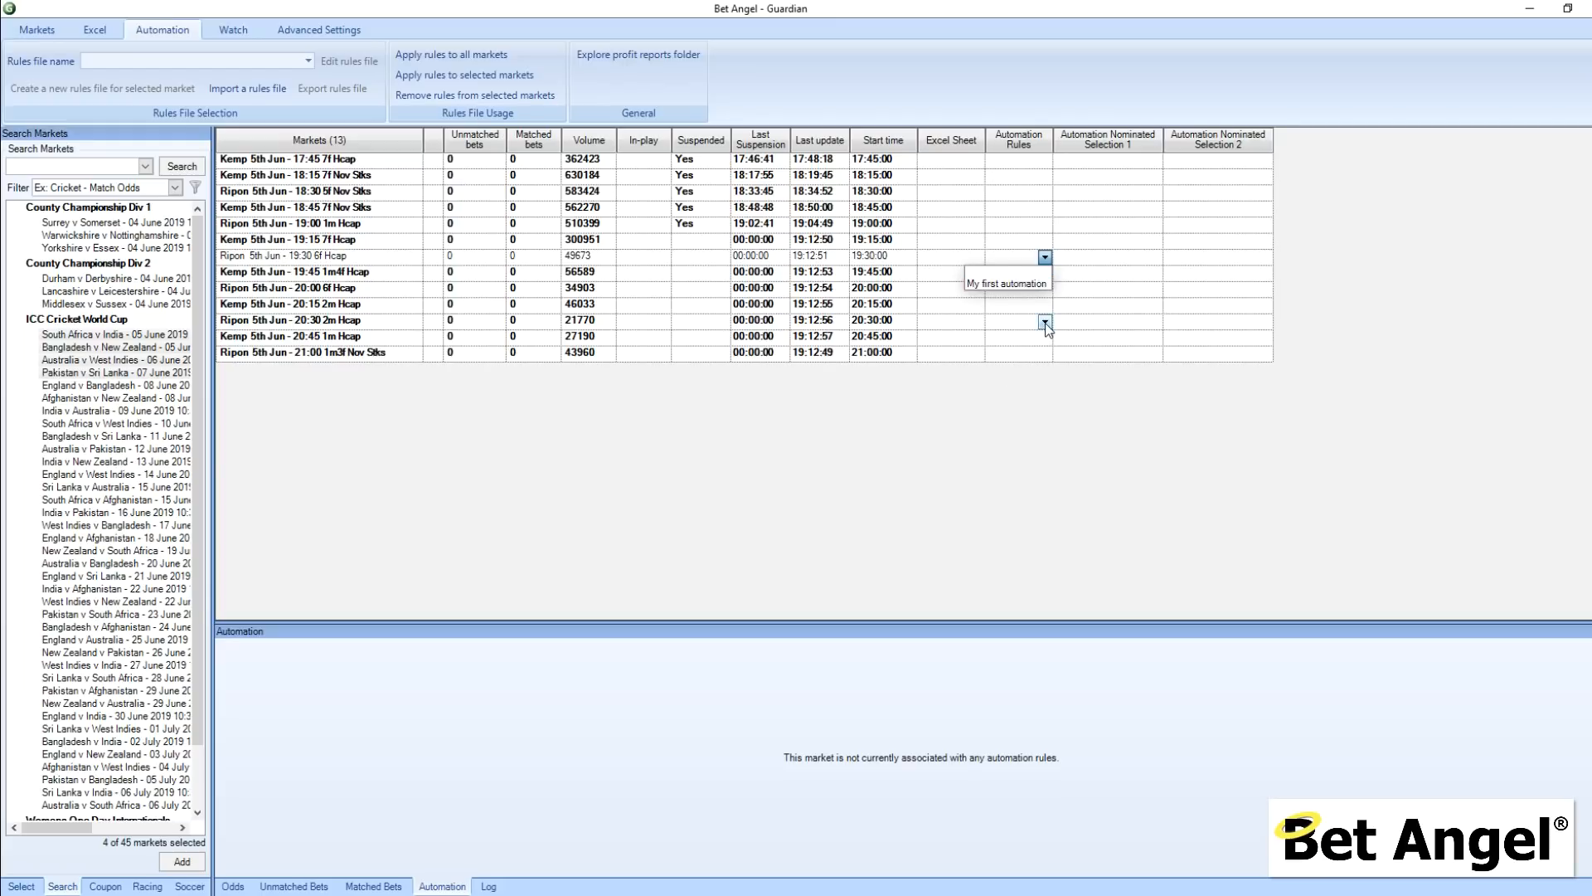
pyautogui.click(1045, 323)
pyautogui.click(1045, 324)
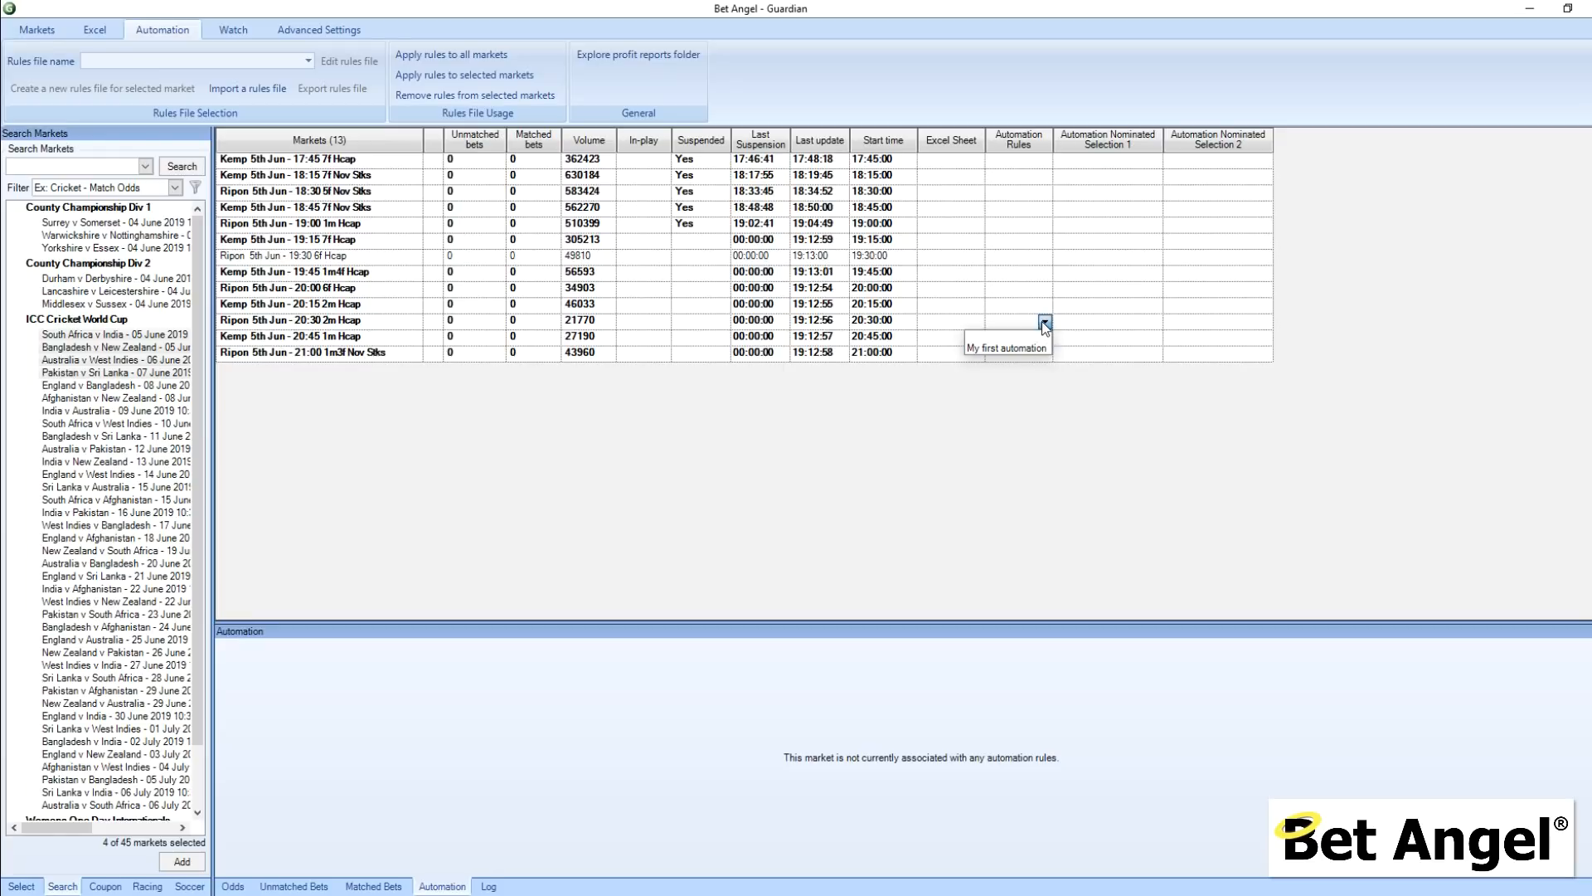
pyautogui.click(1046, 324)
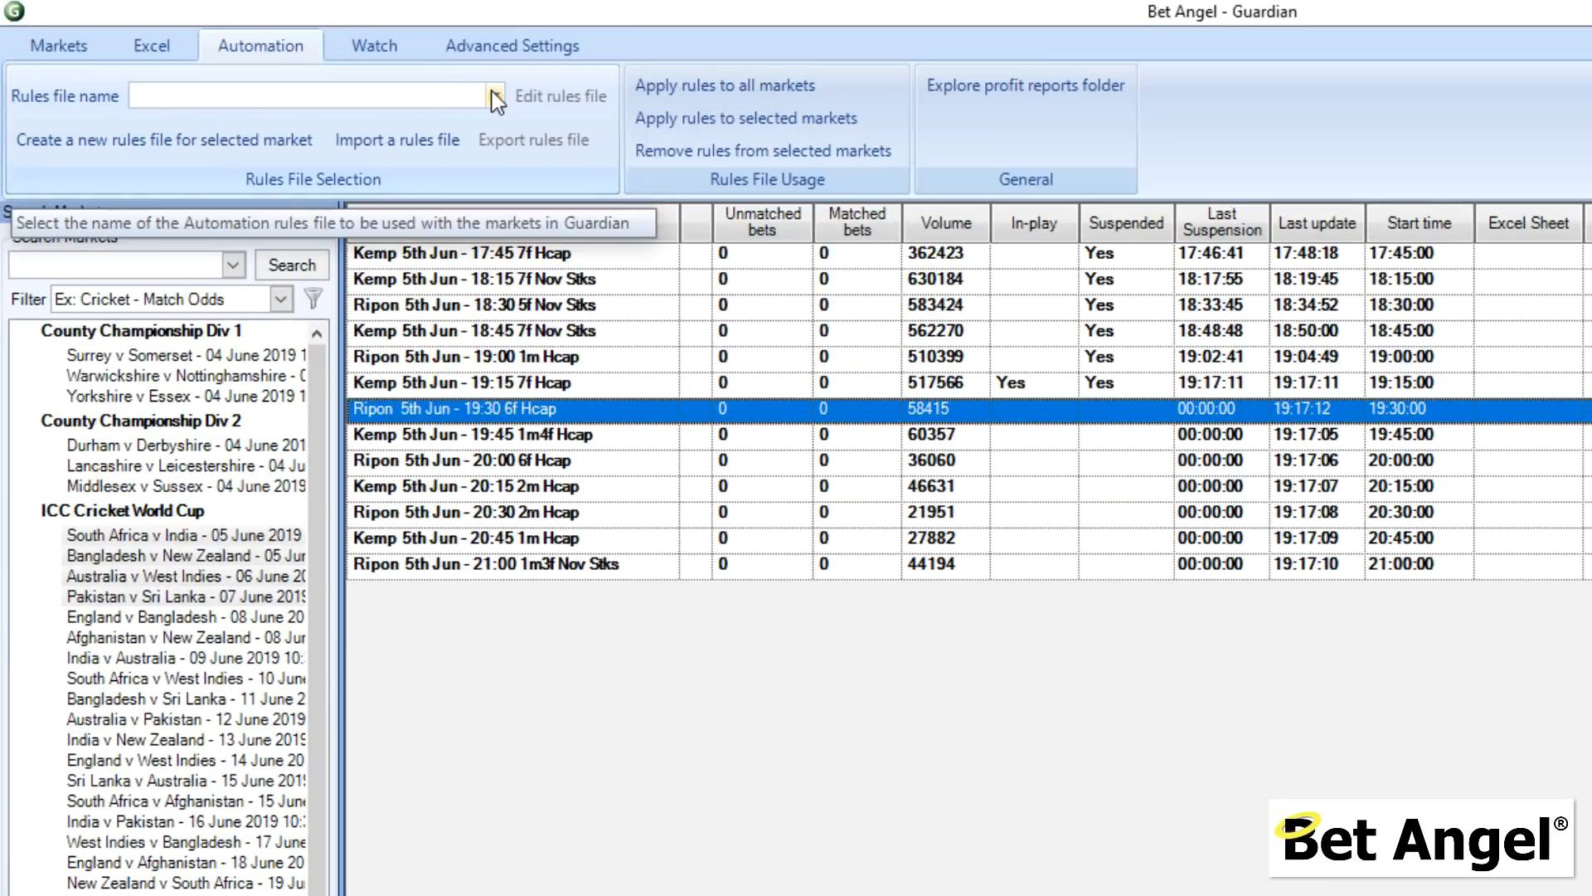
# Step: Select the "My first automation" rules file and open it for editing
pyautogui.click(306, 61)
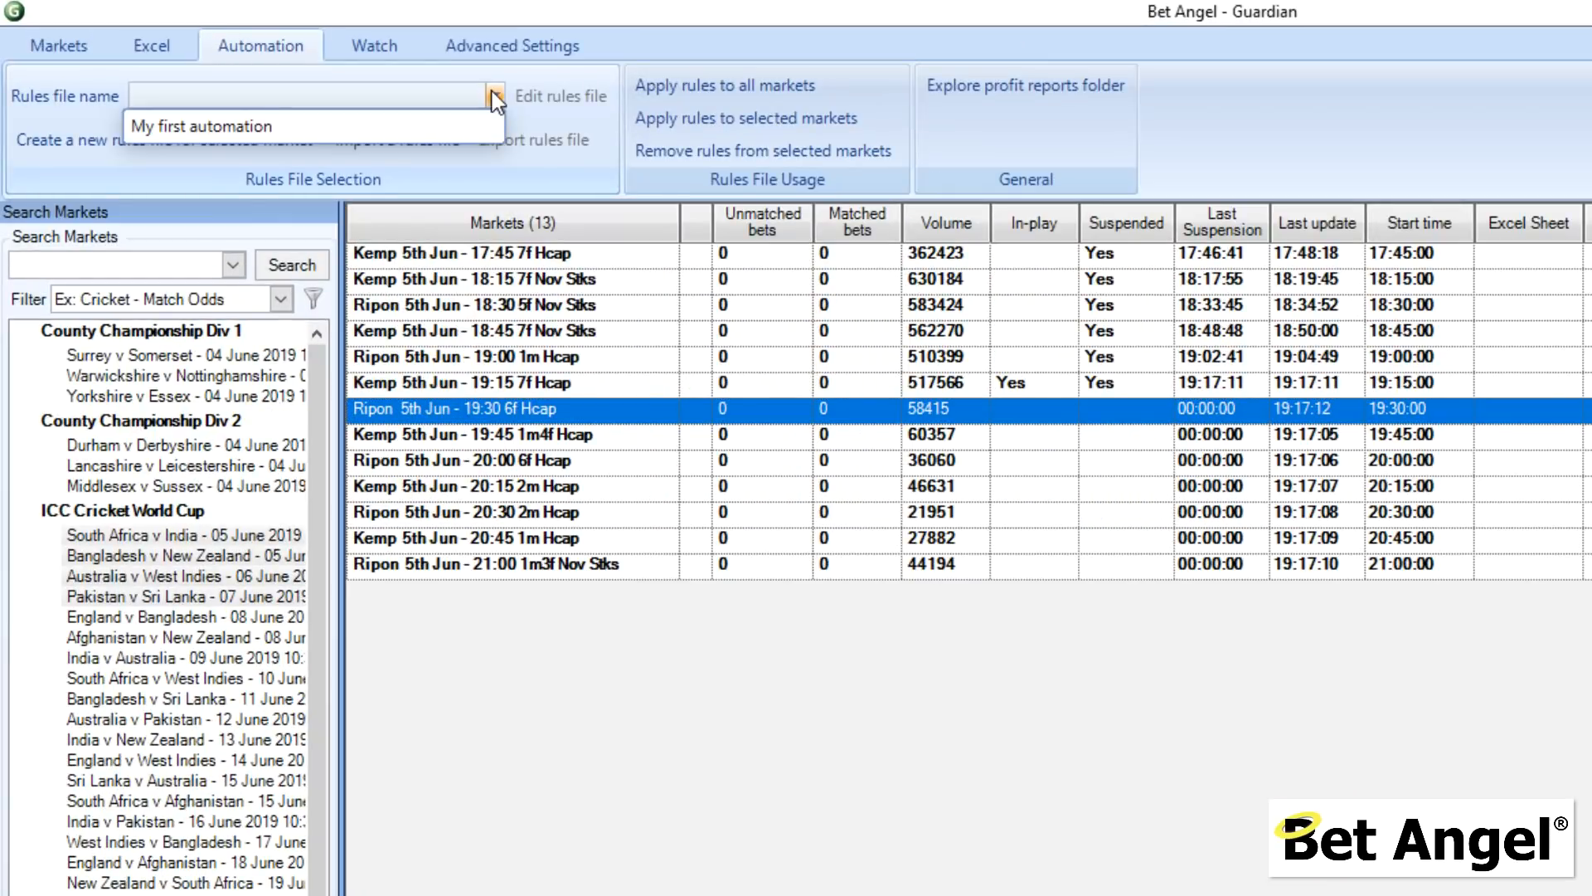
pyautogui.click(315, 125)
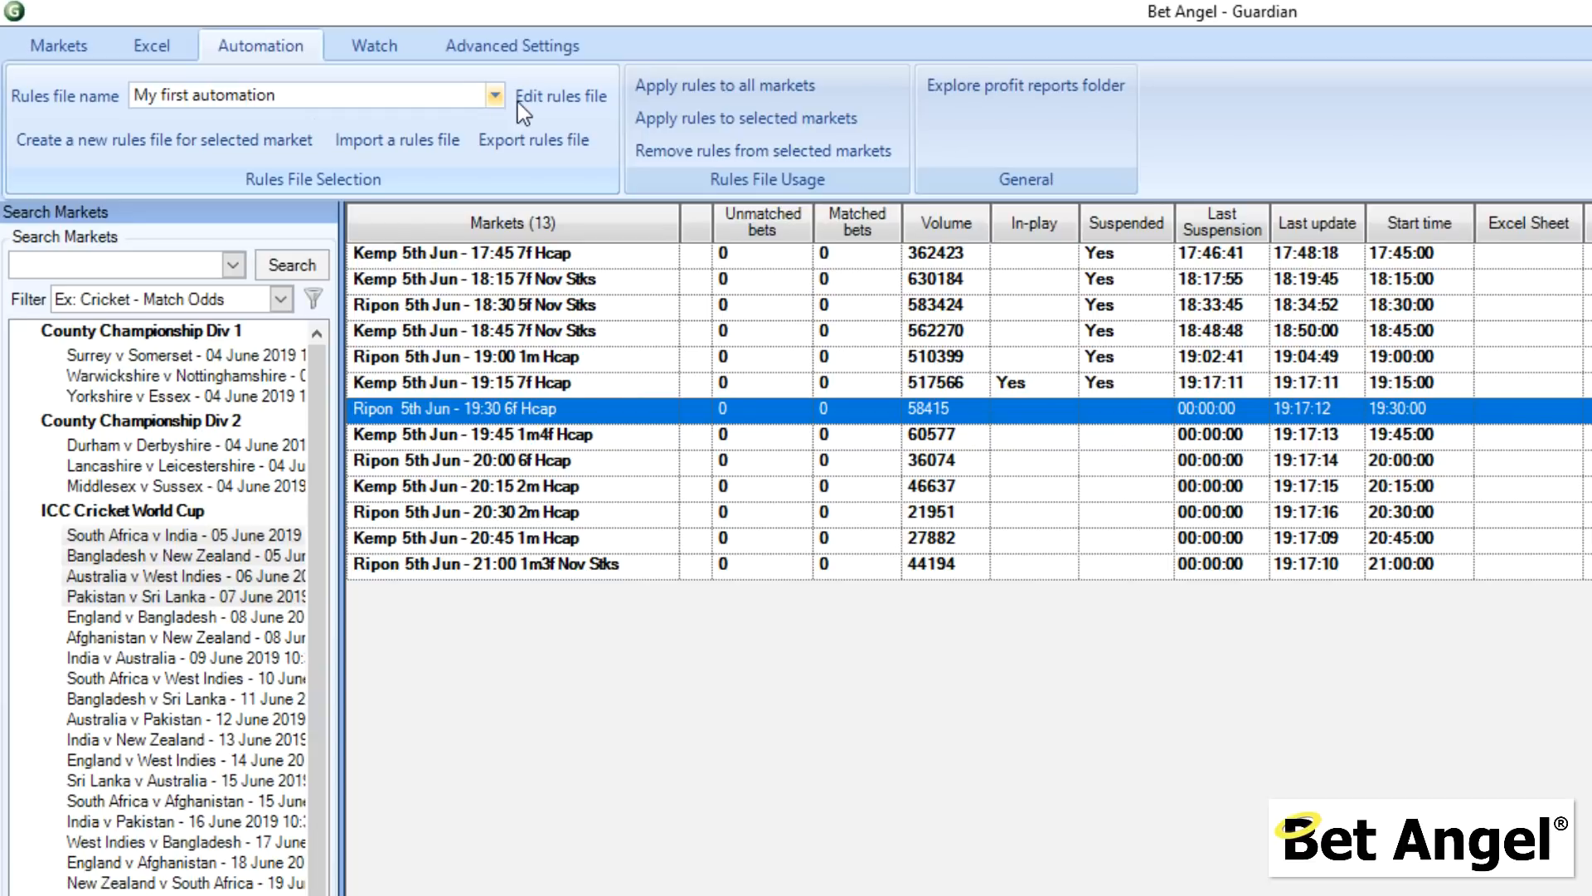
pyautogui.click(541, 100)
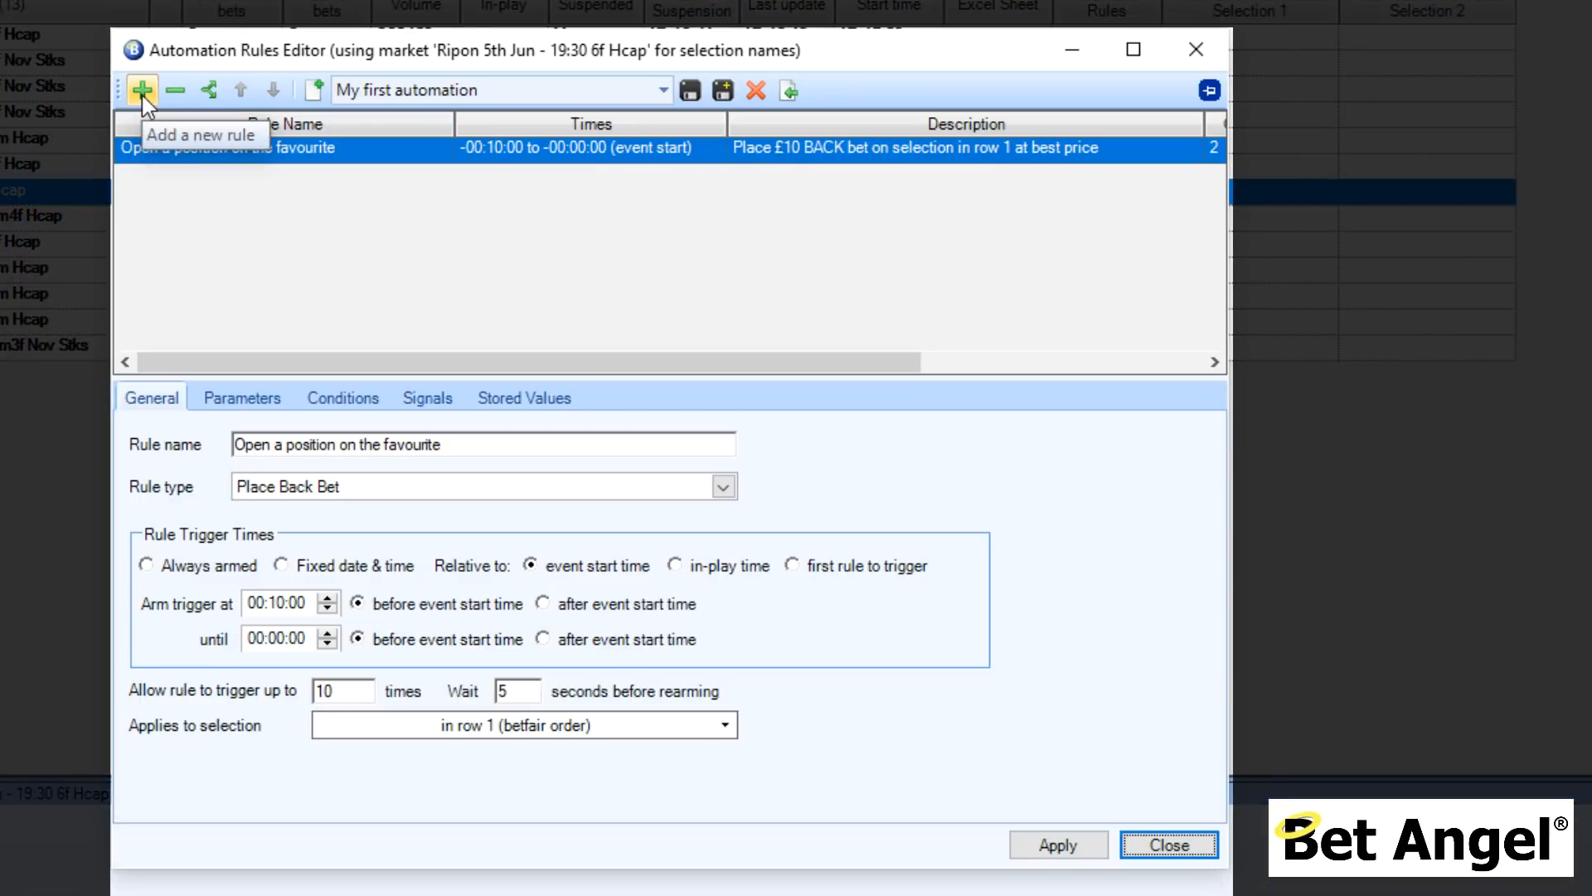
# Step: Add a new rule named "Hedge all my positions" with the rule type Green All Selections
pyautogui.click(143, 90)
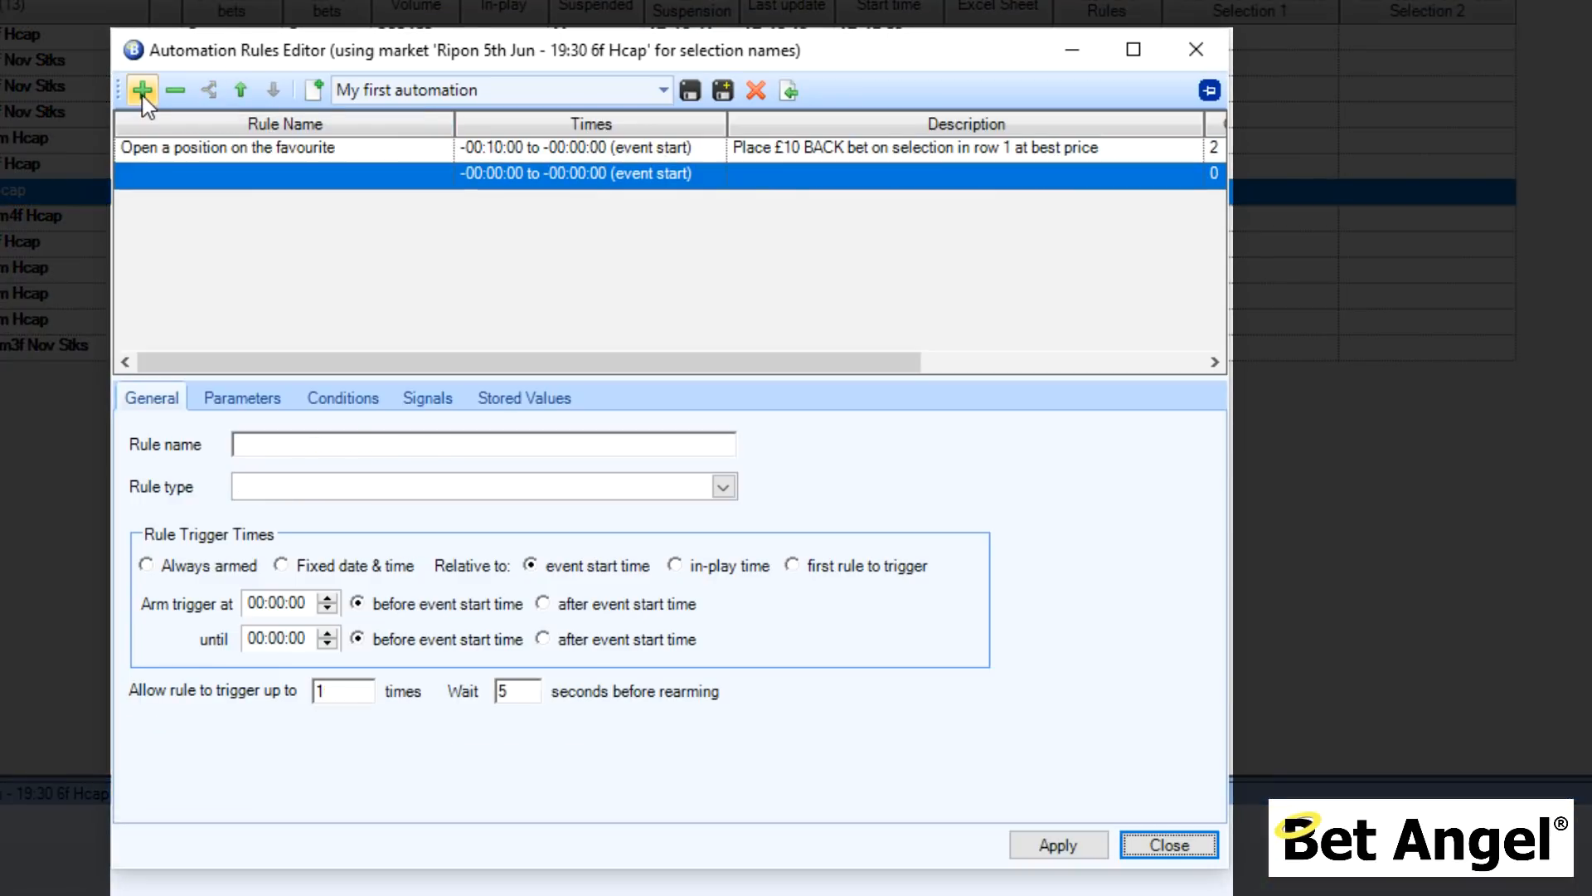
pyautogui.click(324, 446)
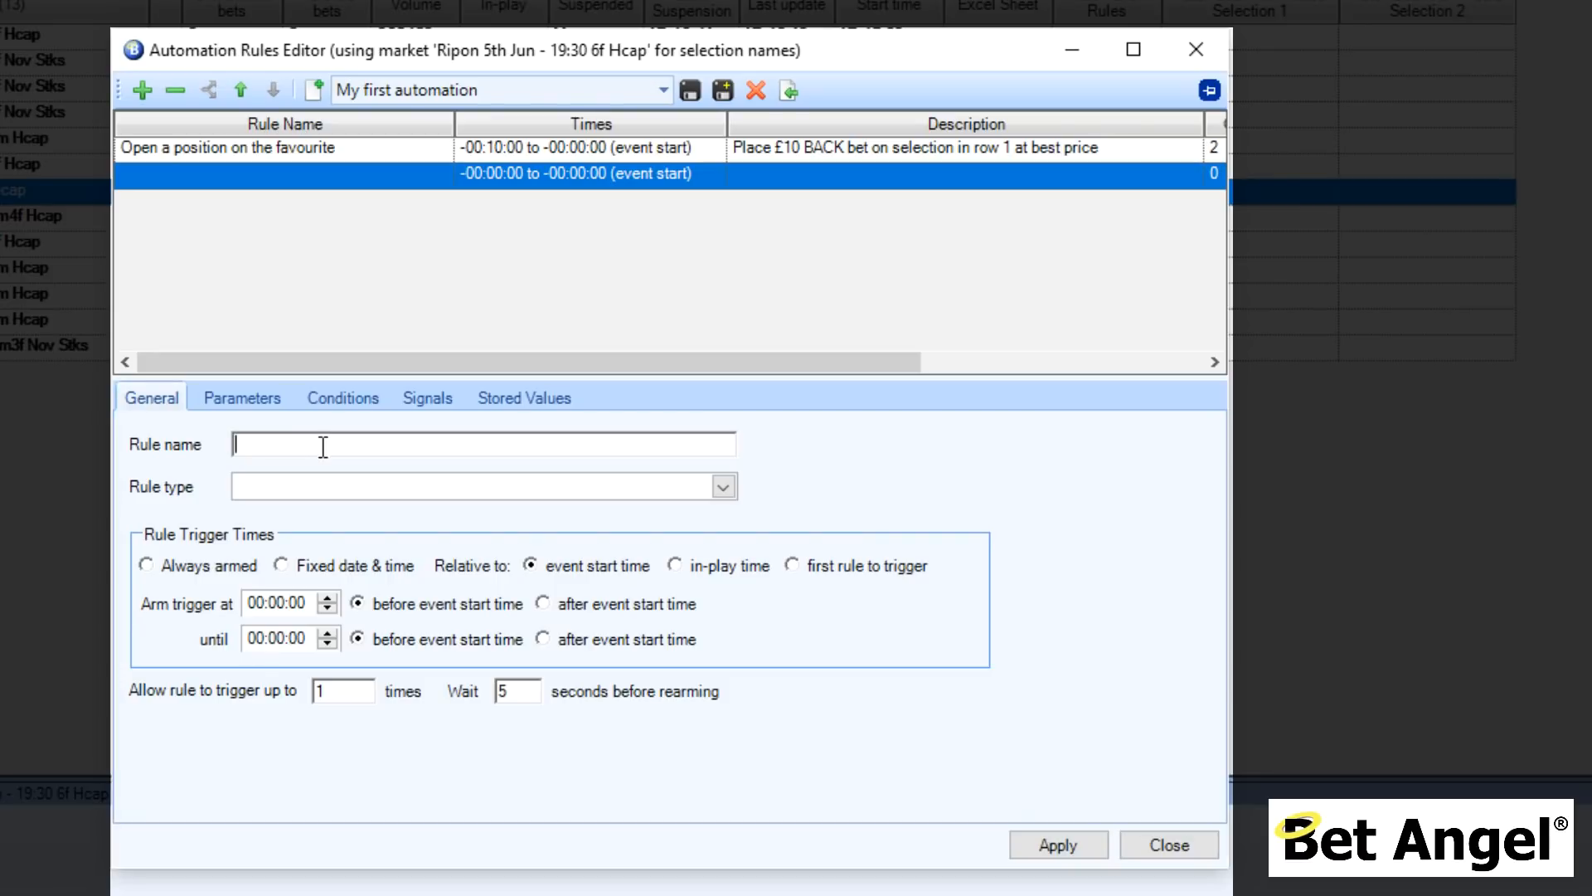
pyautogui.write('Hedge all my positions')
pyautogui.click(723, 488)
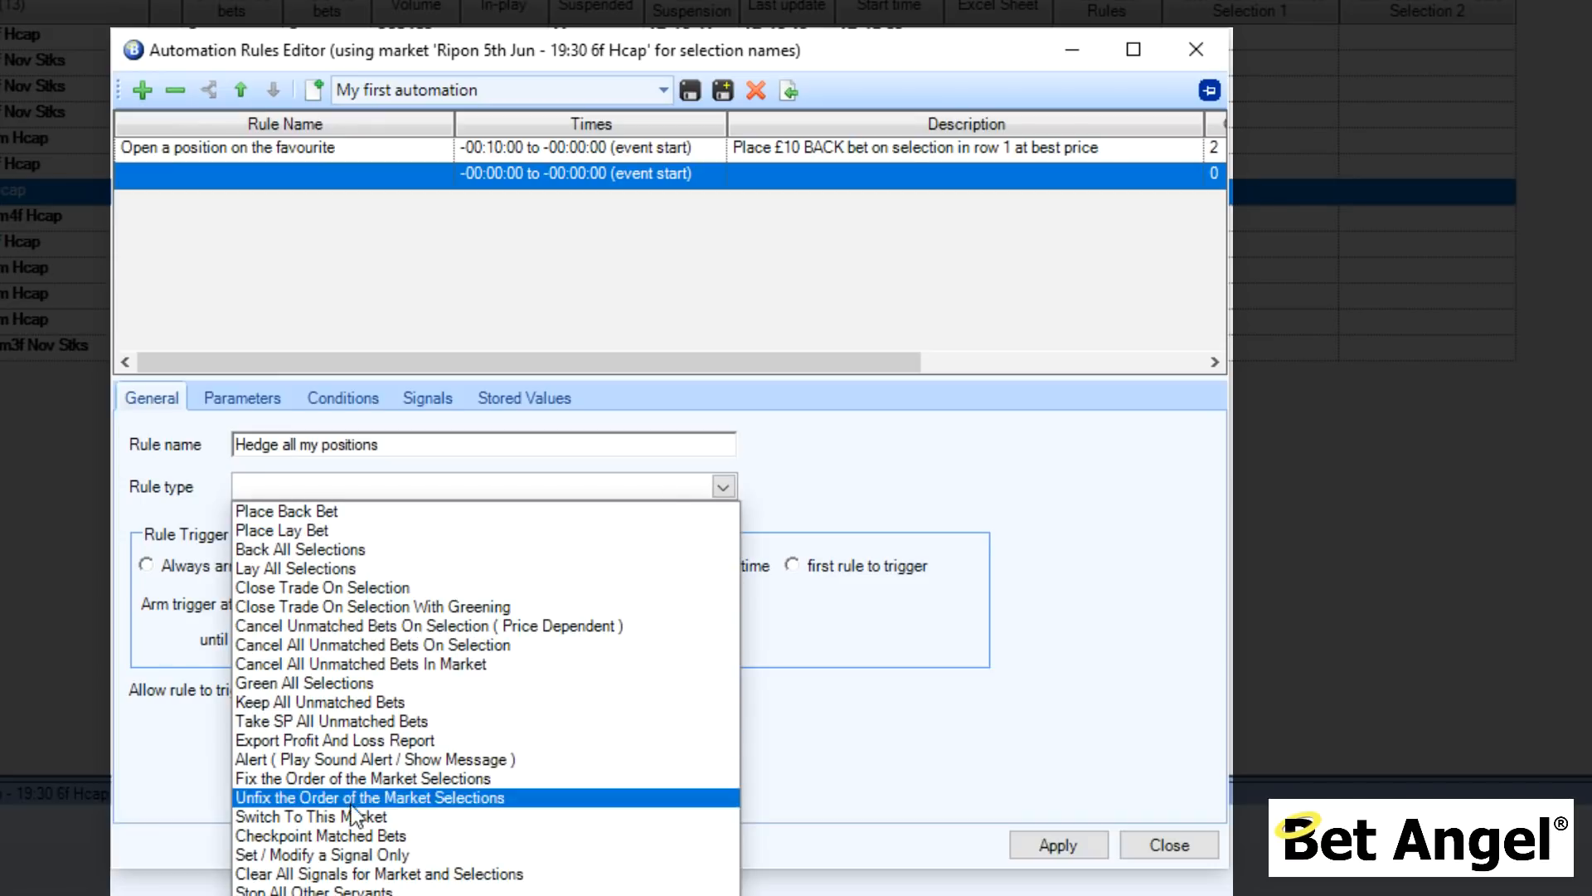
pyautogui.click(340, 685)
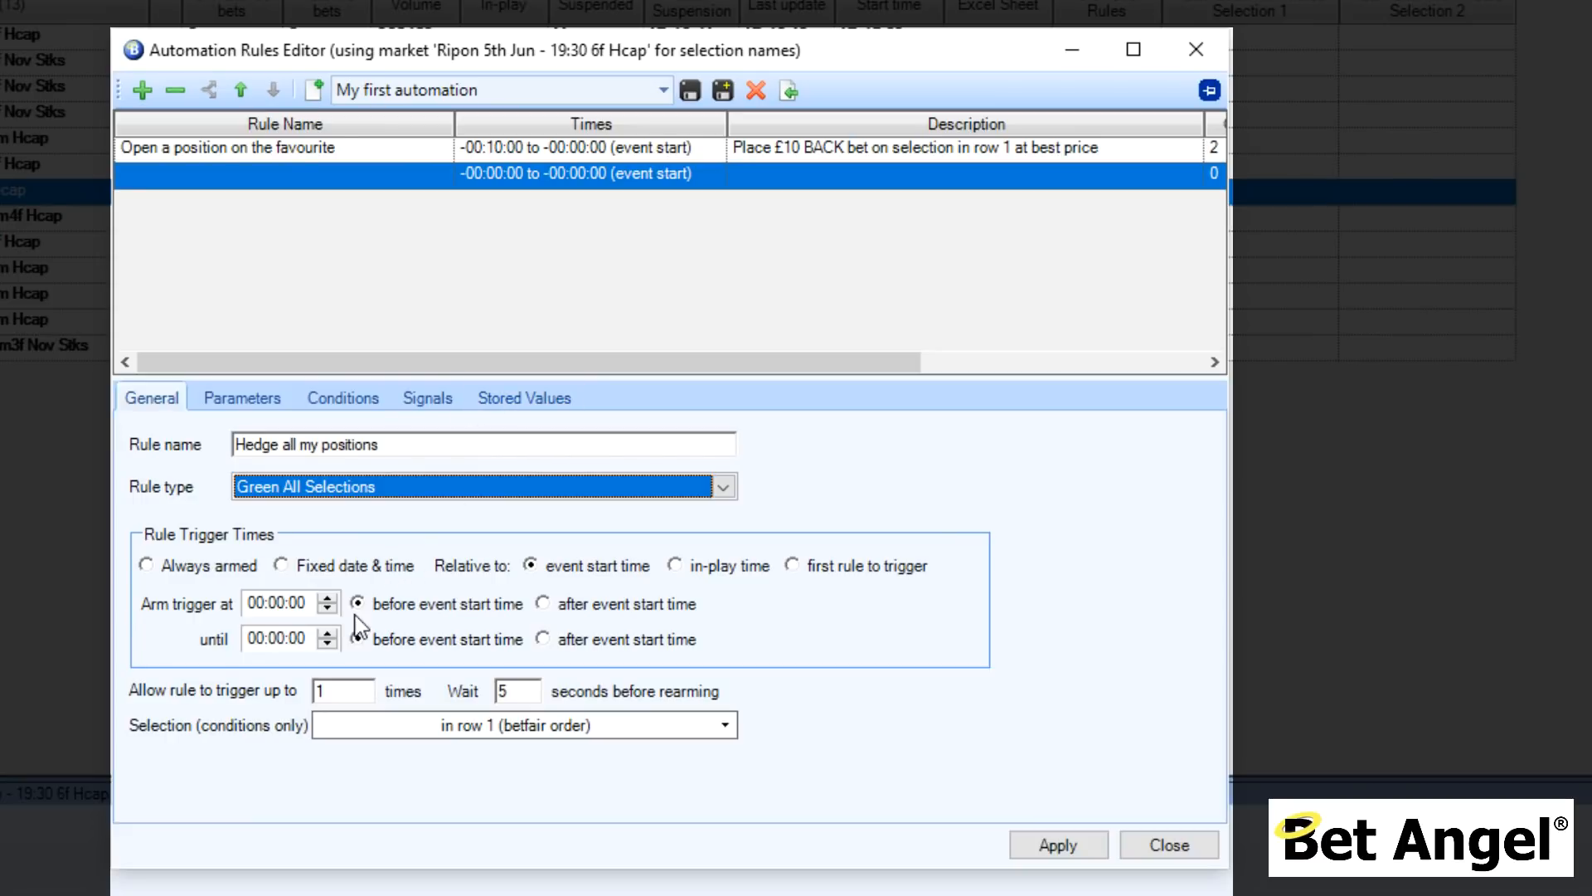
# Step: Set the hedging rule's trigger period to end 00:00:05 after the event start time
pyautogui.click(547, 643)
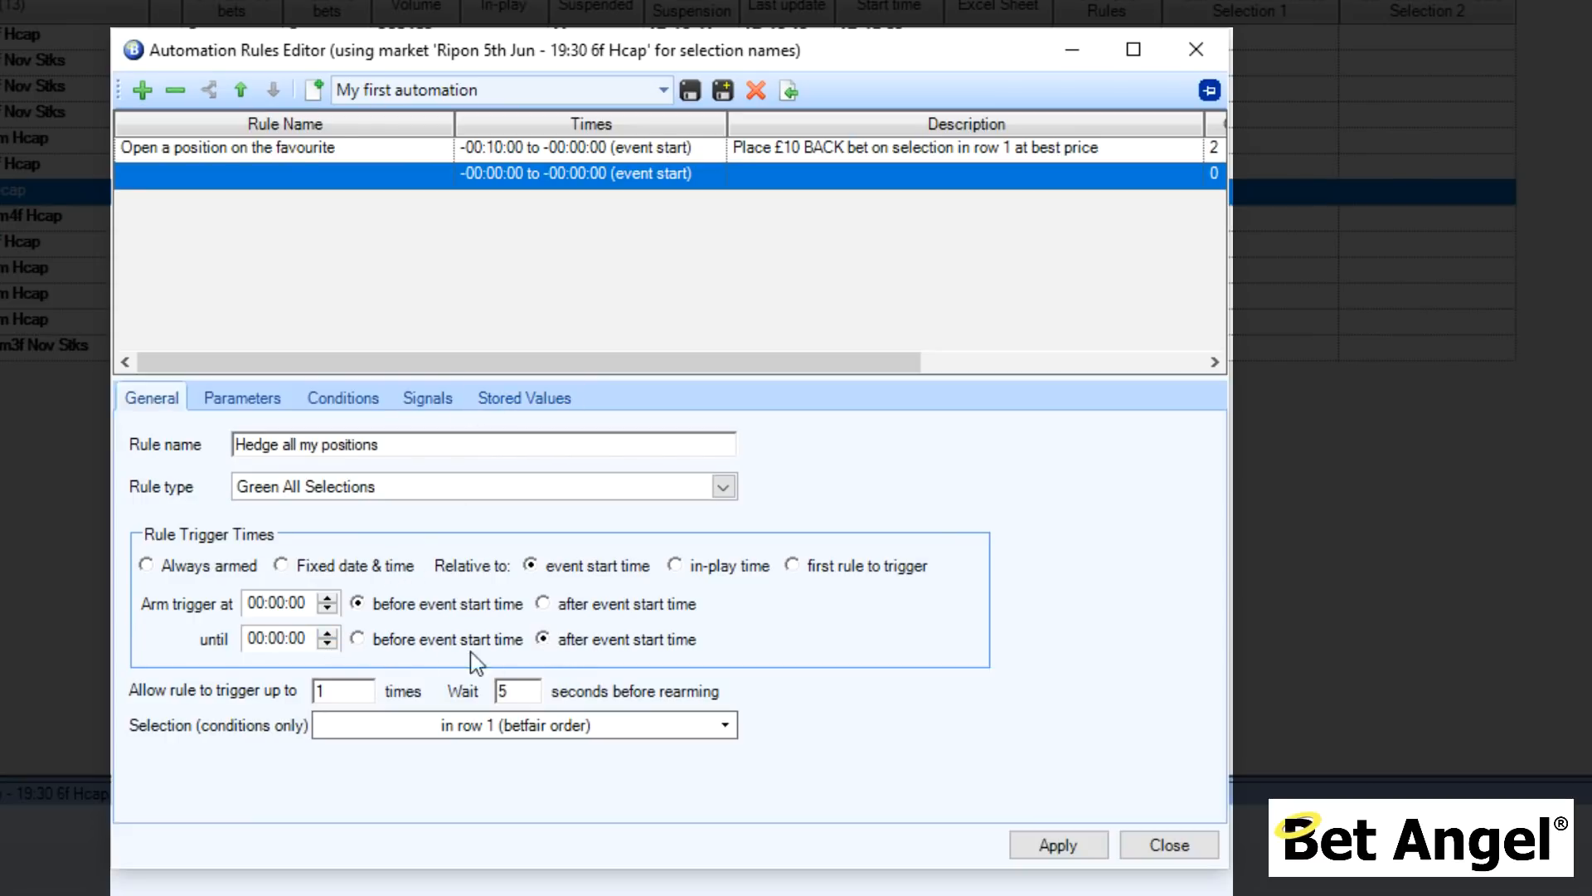
pyautogui.click(327, 633)
pyautogui.click(329, 644)
pyautogui.click(301, 640)
pyautogui.click(328, 634)
pyautogui.click(327, 633)
pyautogui.click(328, 633)
pyautogui.click(328, 633)
pyautogui.click(328, 634)
# Step: Set the "Open a position on the favourite" rule to stay armed until 00:00:10 before the event start time
pyautogui.click(377, 147)
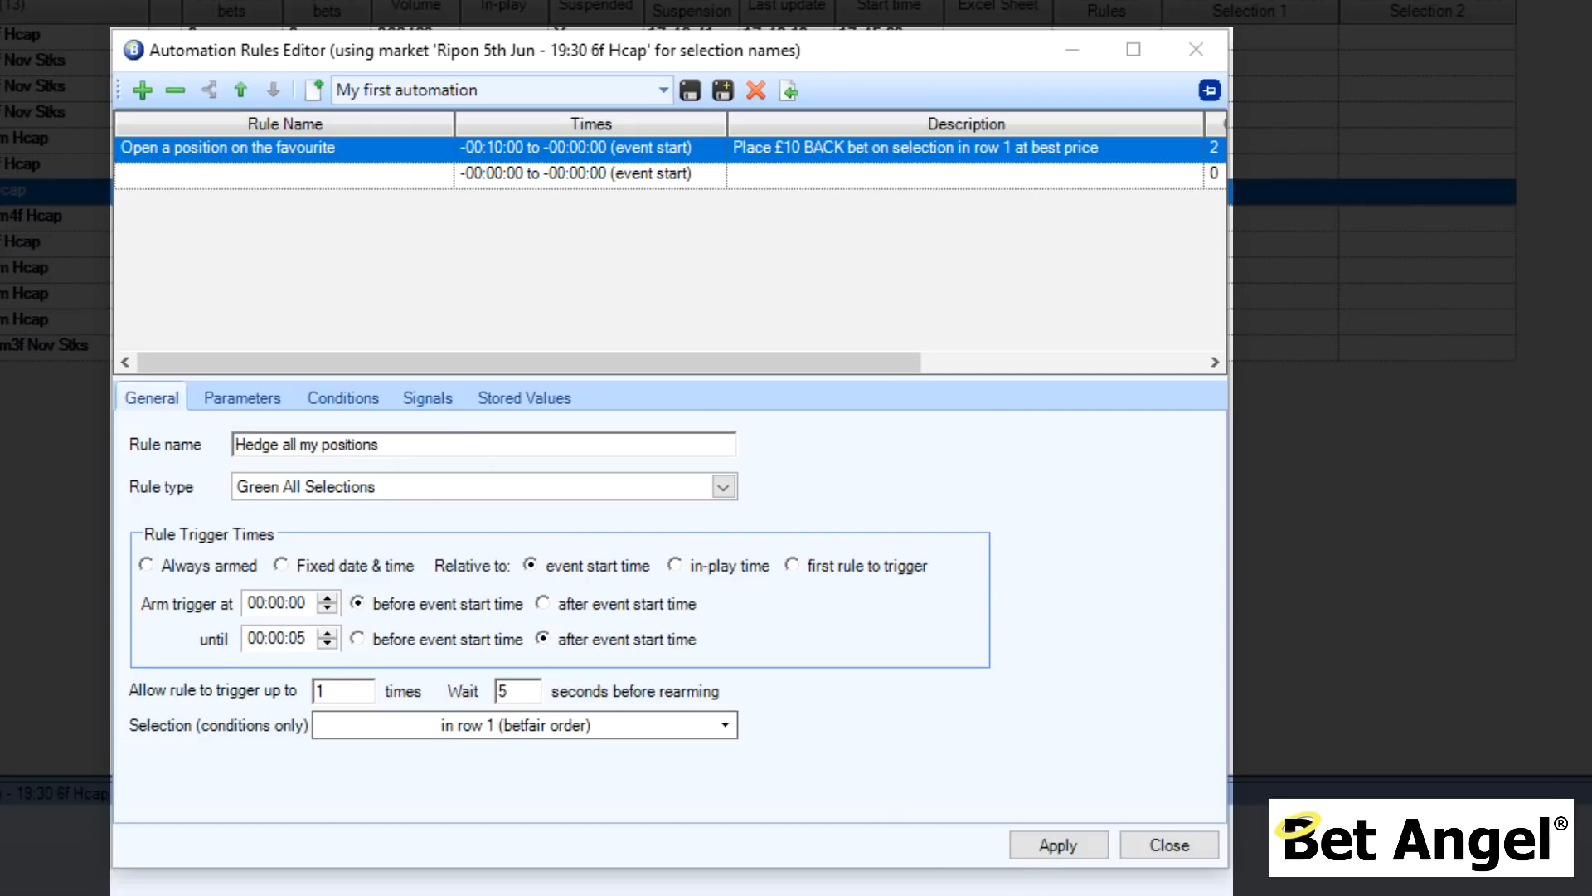
pyautogui.press('Return')
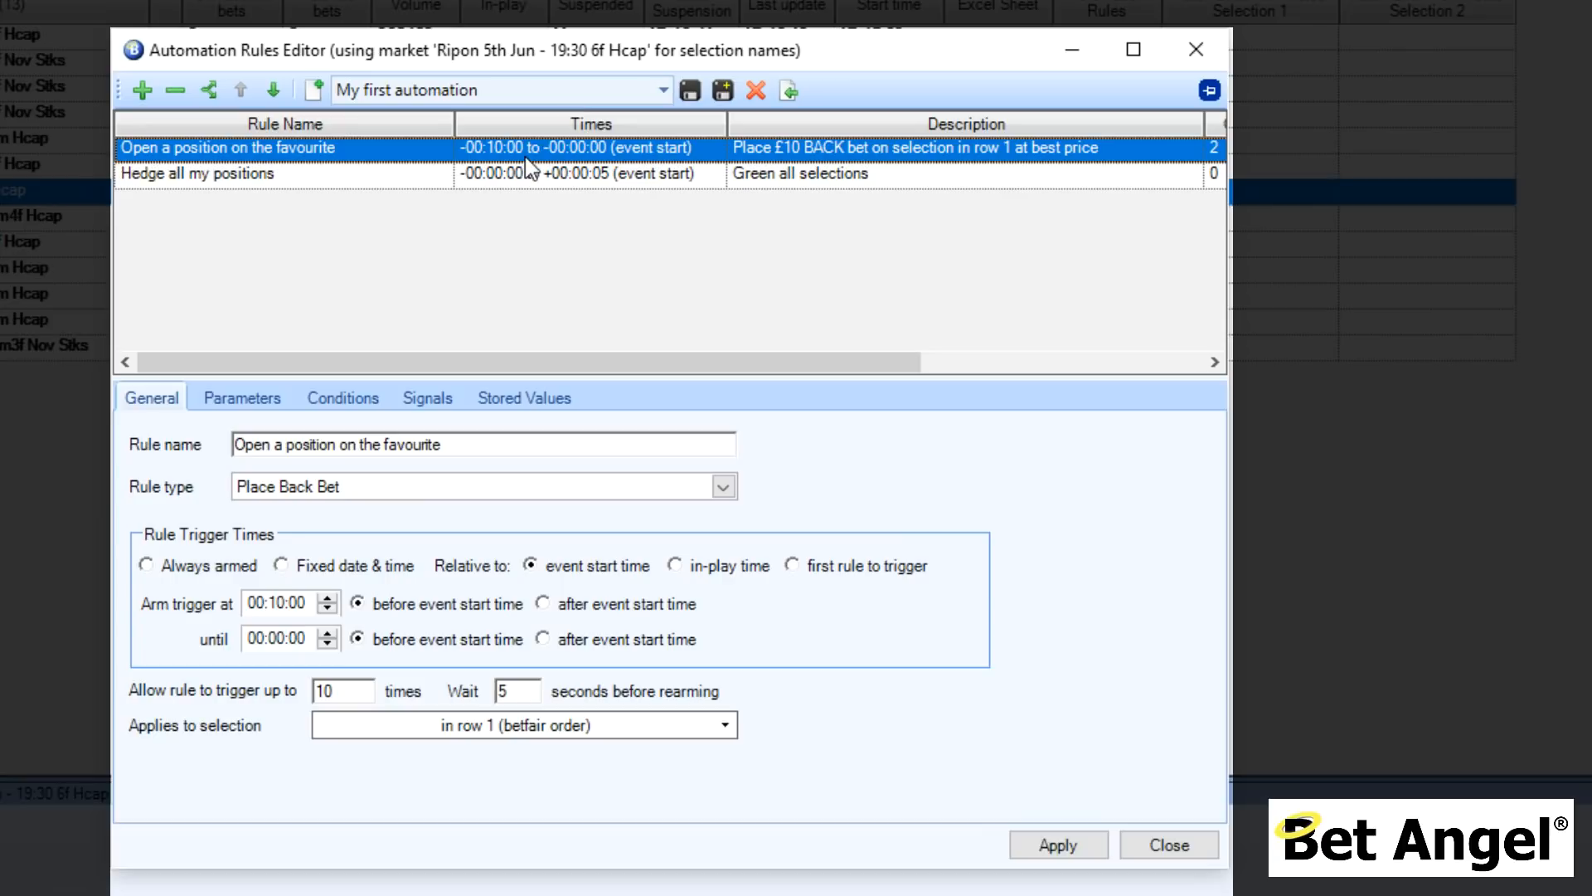
pyautogui.click(327, 633)
pyautogui.click(326, 634)
pyautogui.click(327, 634)
pyautogui.click(327, 634)
pyautogui.click(327, 634)
pyautogui.click(327, 634)
pyautogui.click(327, 633)
pyautogui.click(327, 633)
pyautogui.click(326, 634)
pyautogui.click(327, 634)
# Step: Set the "Hedge all my positions" rule to arm 00:00:10 before the event start time
pyautogui.click(289, 172)
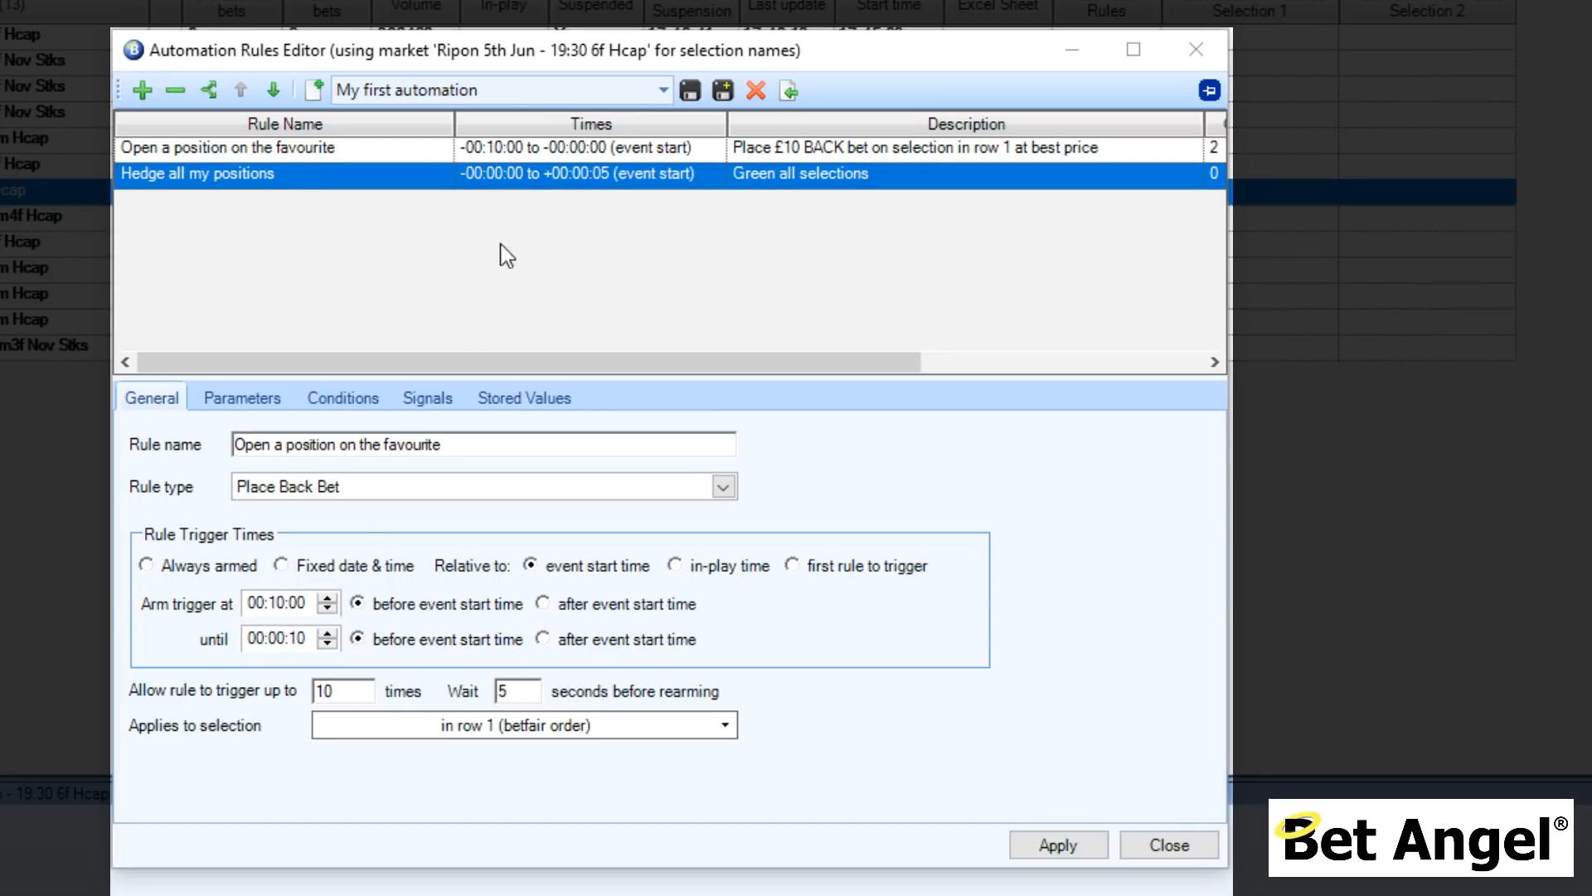
pyautogui.click(328, 598)
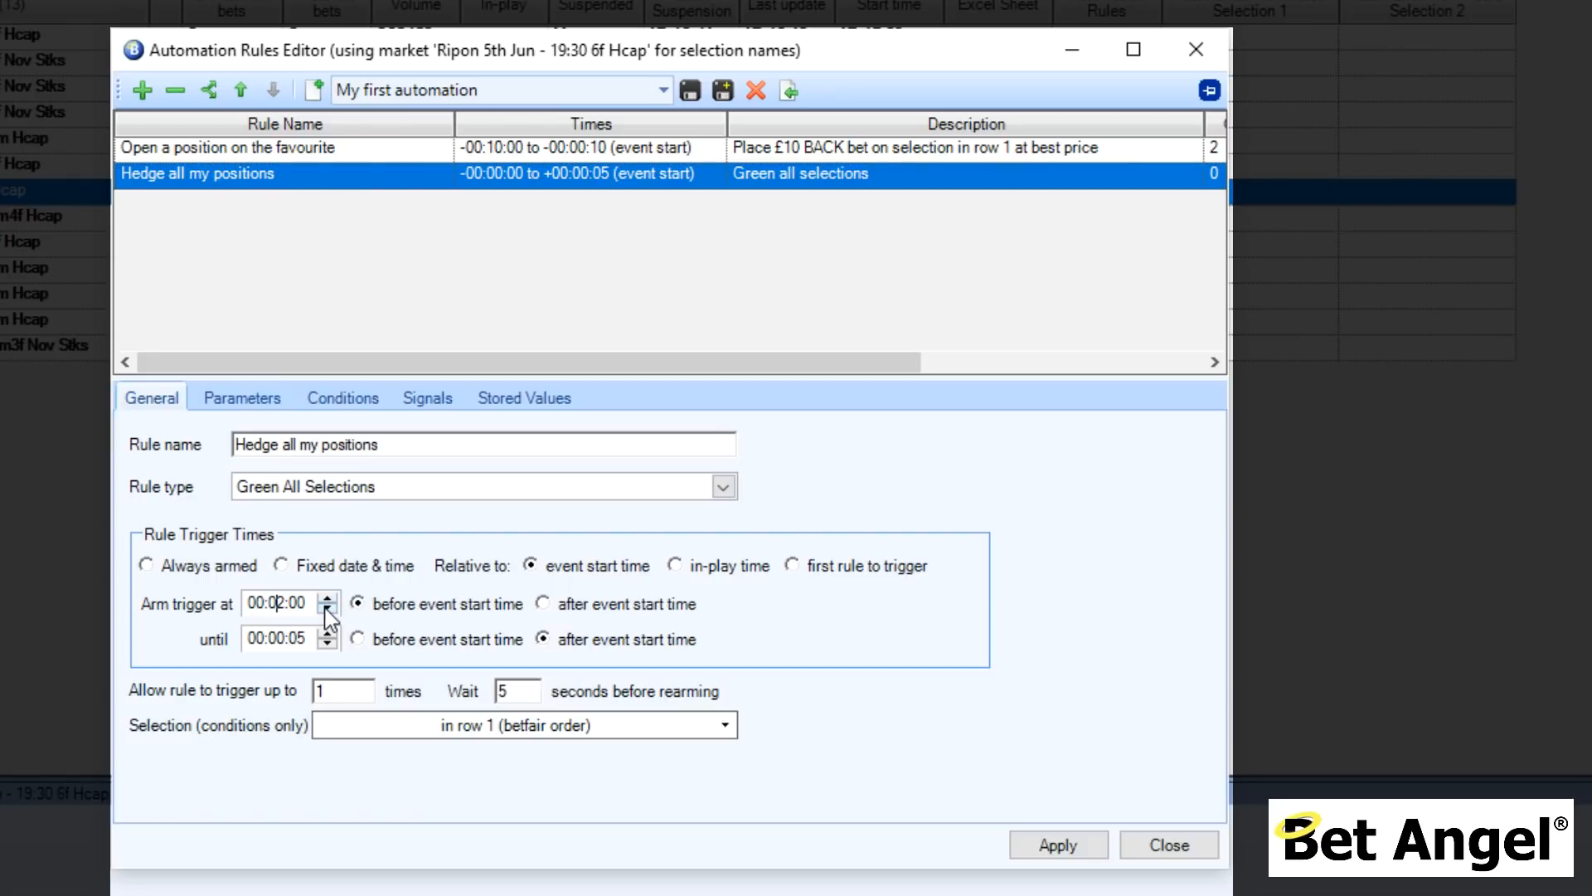
pyautogui.click(327, 609)
pyautogui.click(309, 603)
pyautogui.click(326, 598)
pyautogui.click(326, 598)
pyautogui.click(326, 598)
pyautogui.click(326, 598)
pyautogui.click(326, 598)
pyautogui.click(326, 598)
pyautogui.click(326, 597)
pyautogui.click(326, 597)
pyautogui.click(326, 598)
pyautogui.click(325, 598)
# Step: End the hedging rule's trigger period at 00:00:00 after event start, allow it to trigger up to 2 times, and apply the changes
pyautogui.click(327, 646)
pyautogui.click(327, 646)
pyautogui.click(326, 646)
pyautogui.click(327, 646)
pyautogui.click(327, 646)
pyautogui.doubleClick(339, 691)
pyautogui.write('2')
pyautogui.click(1046, 846)
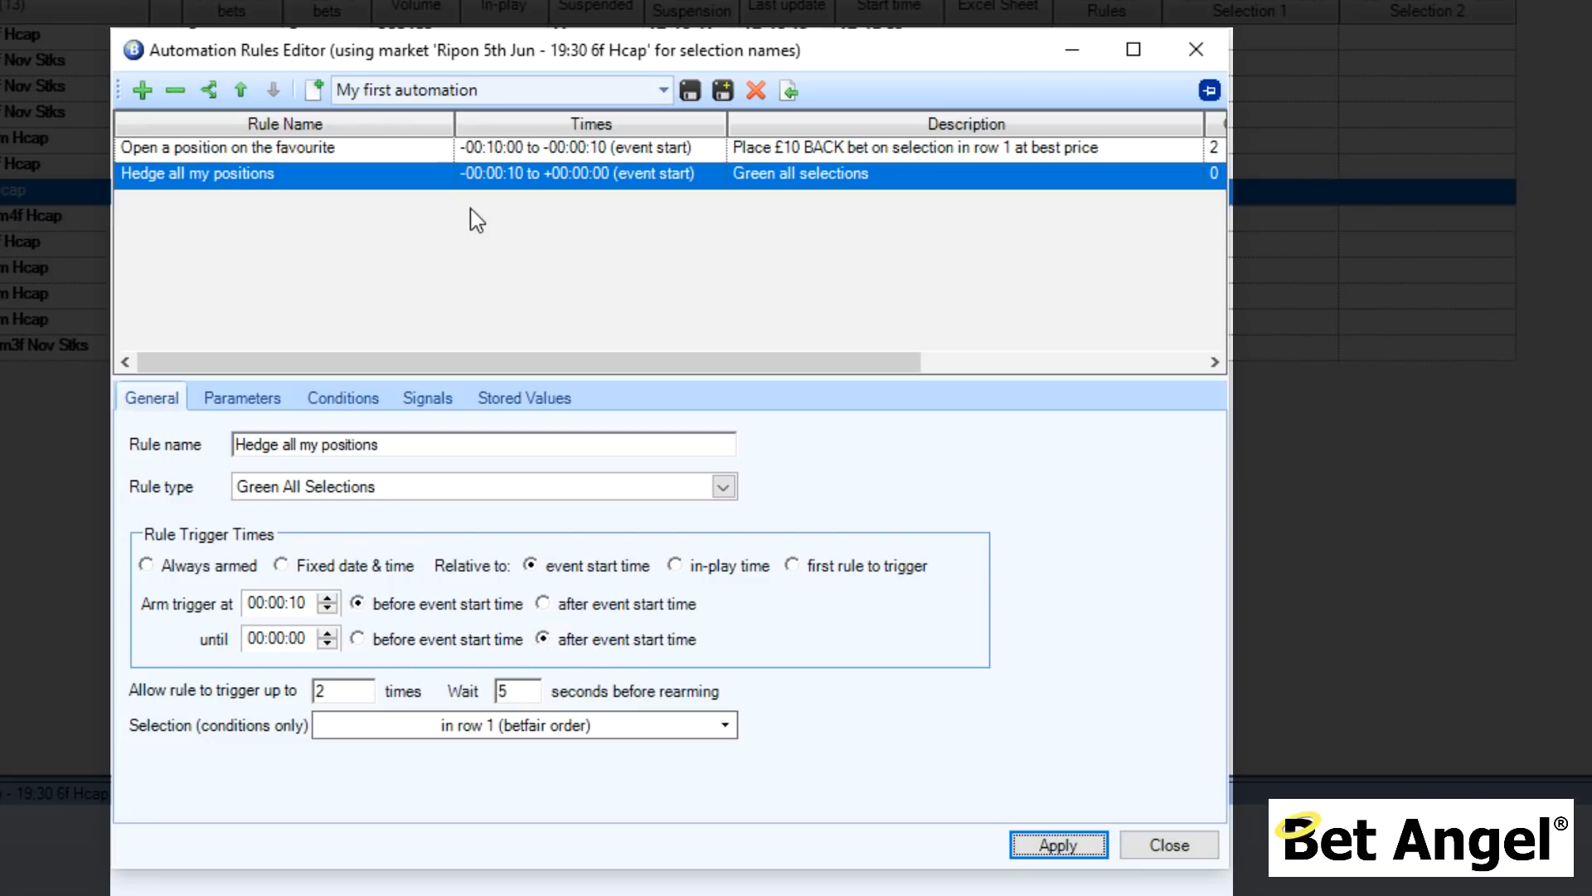
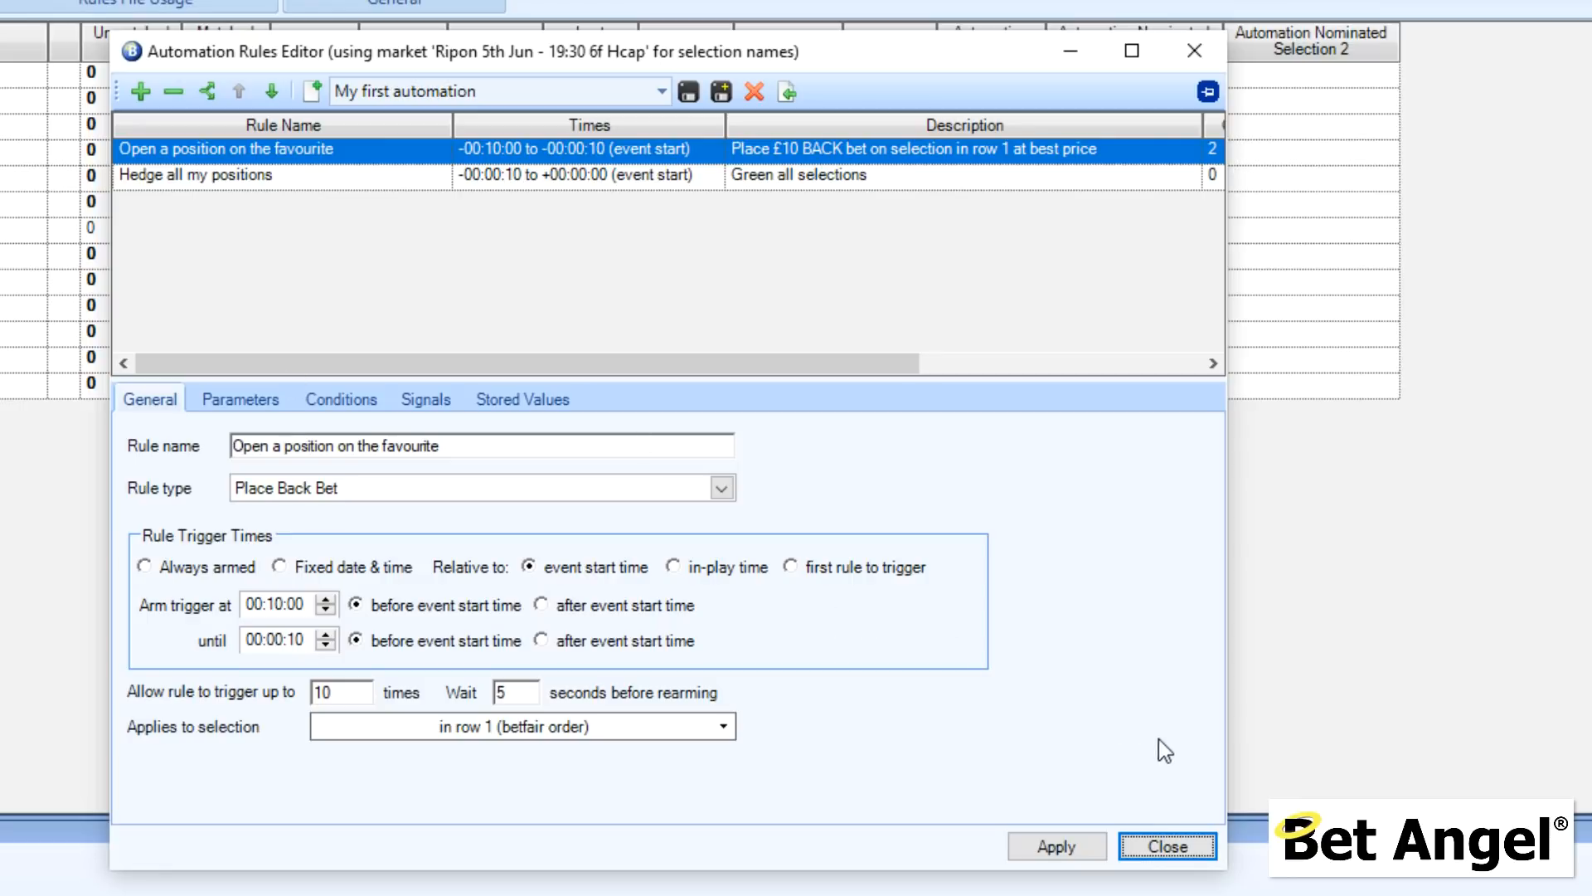
# Step: Close the rules editor and assign "My first automation" to the Ripon 19:30 6f Hcap market
pyautogui.click(1163, 846)
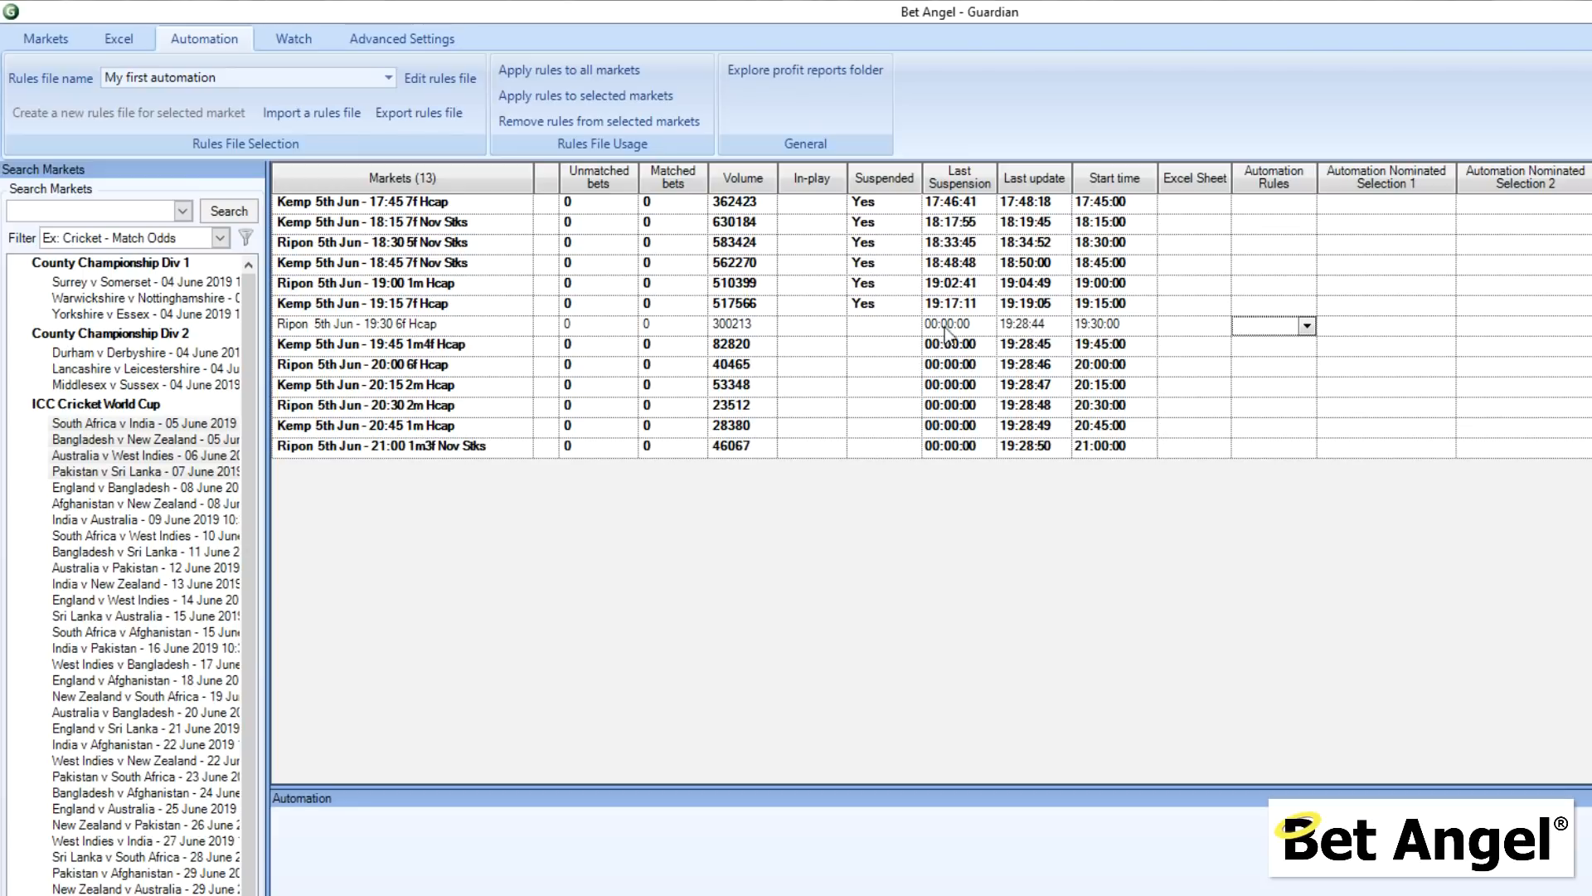
pyautogui.click(1309, 327)
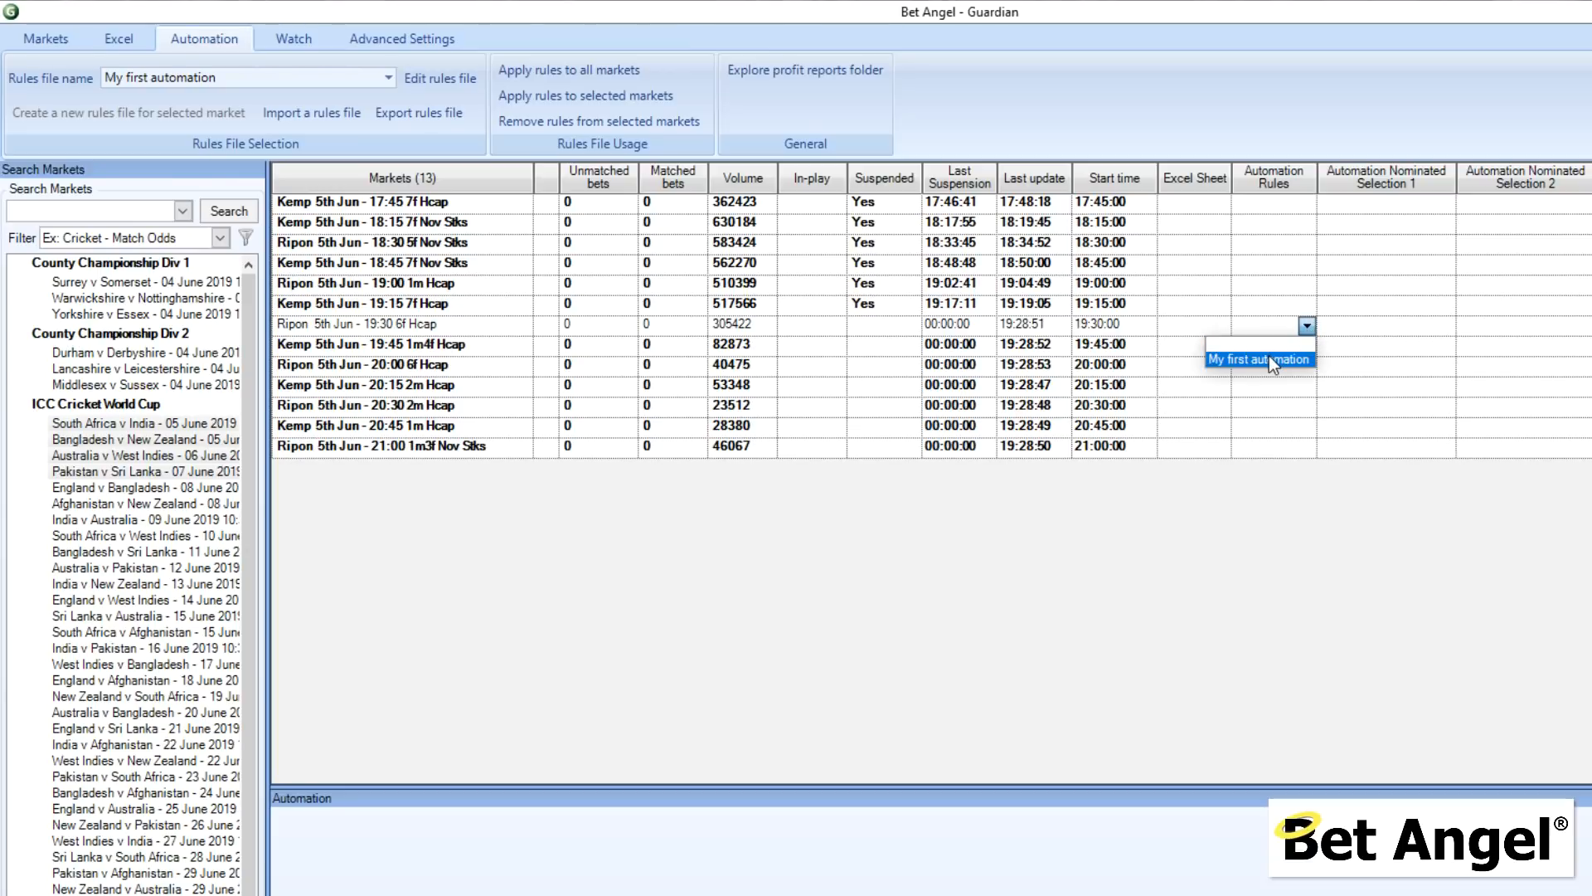
pyautogui.click(1269, 359)
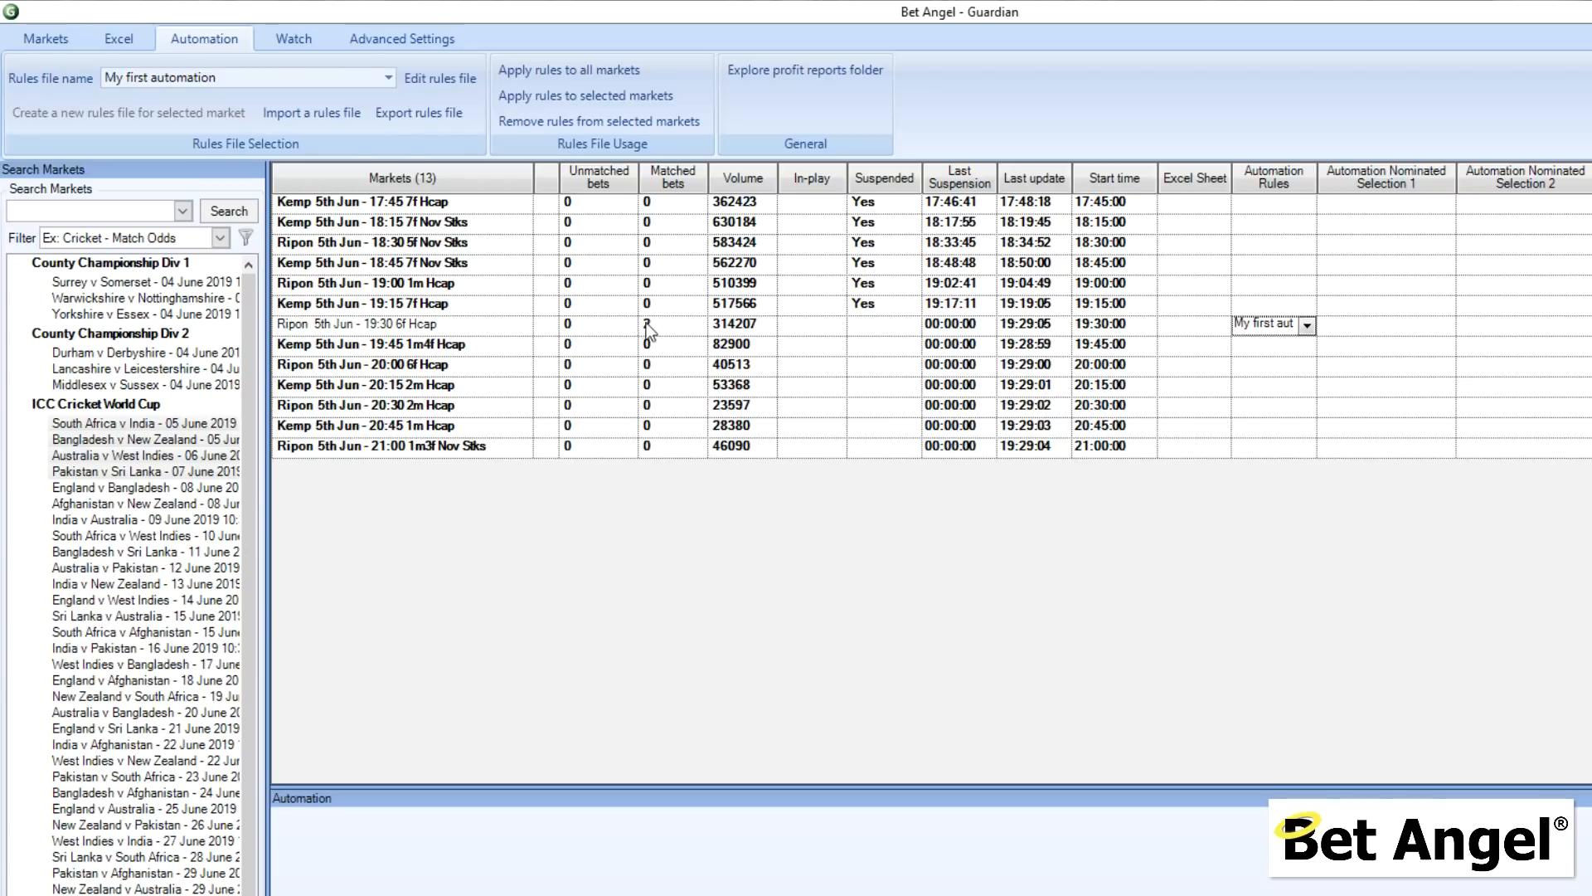
# Step: Examine the rule triggers, log, matched bets and odds of the Ripon 19:30 market in an enlarged details area
pyautogui.click(439, 330)
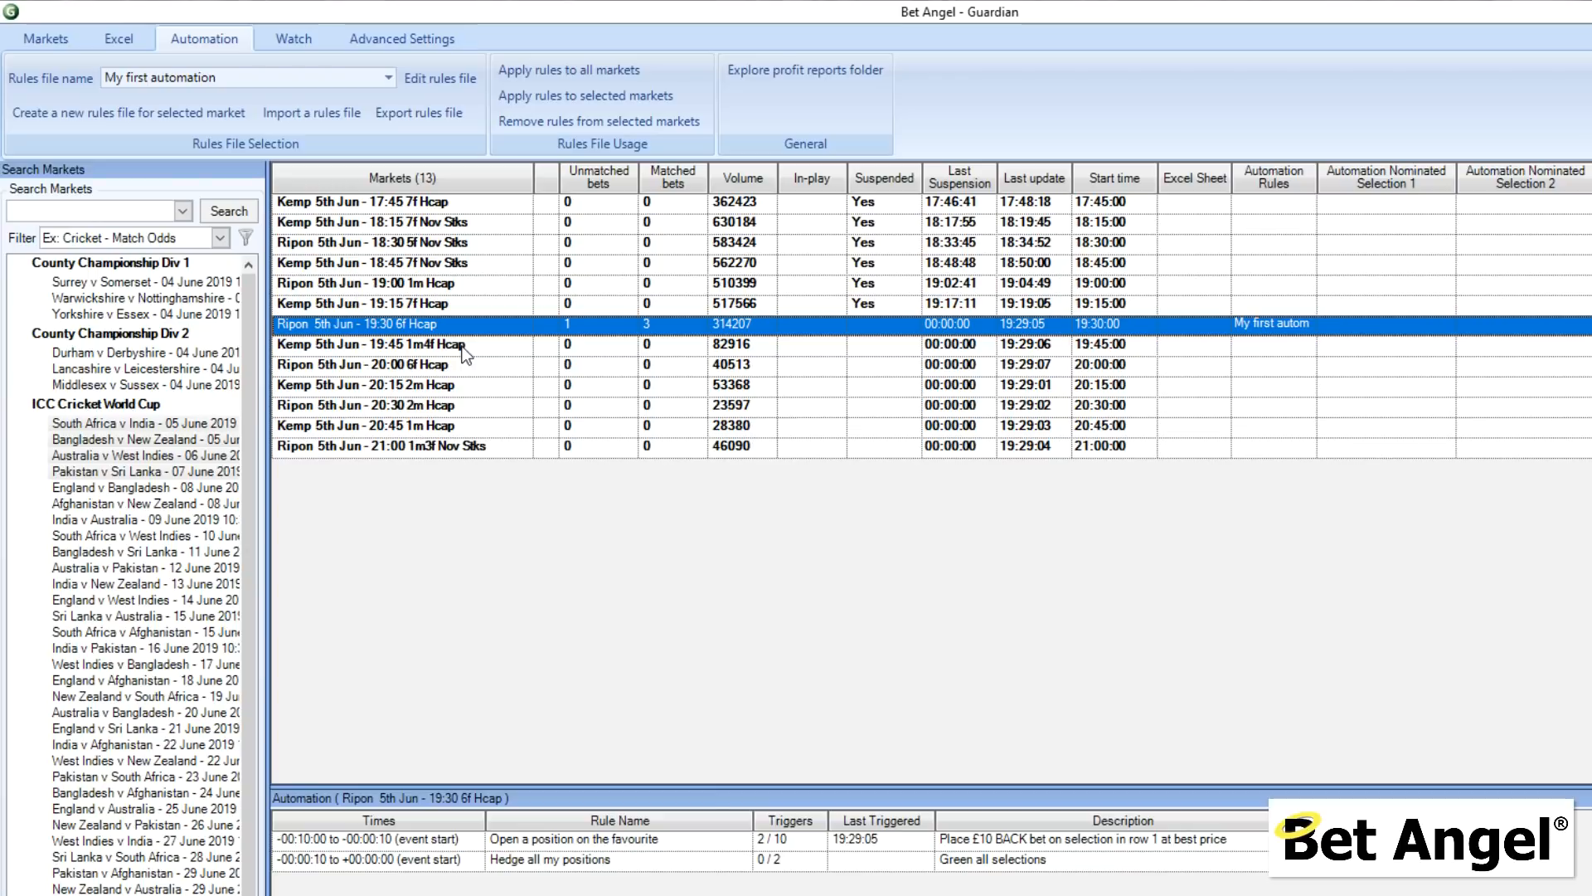
pyautogui.moveTo(697, 786); pyautogui.dragTo(700, 479)
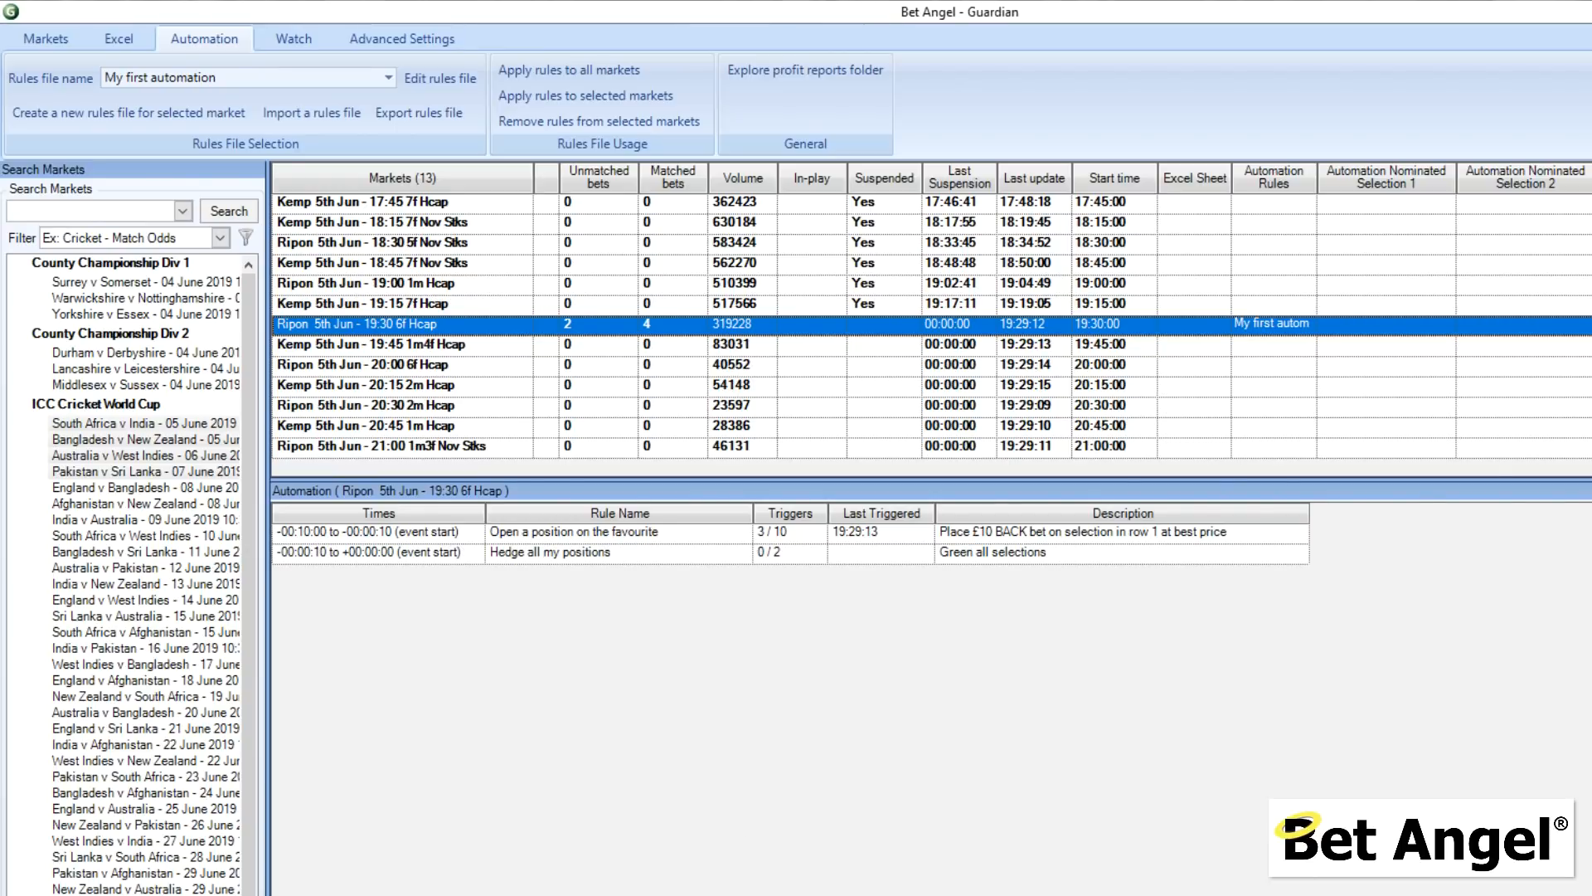
pyautogui.click(631, 894)
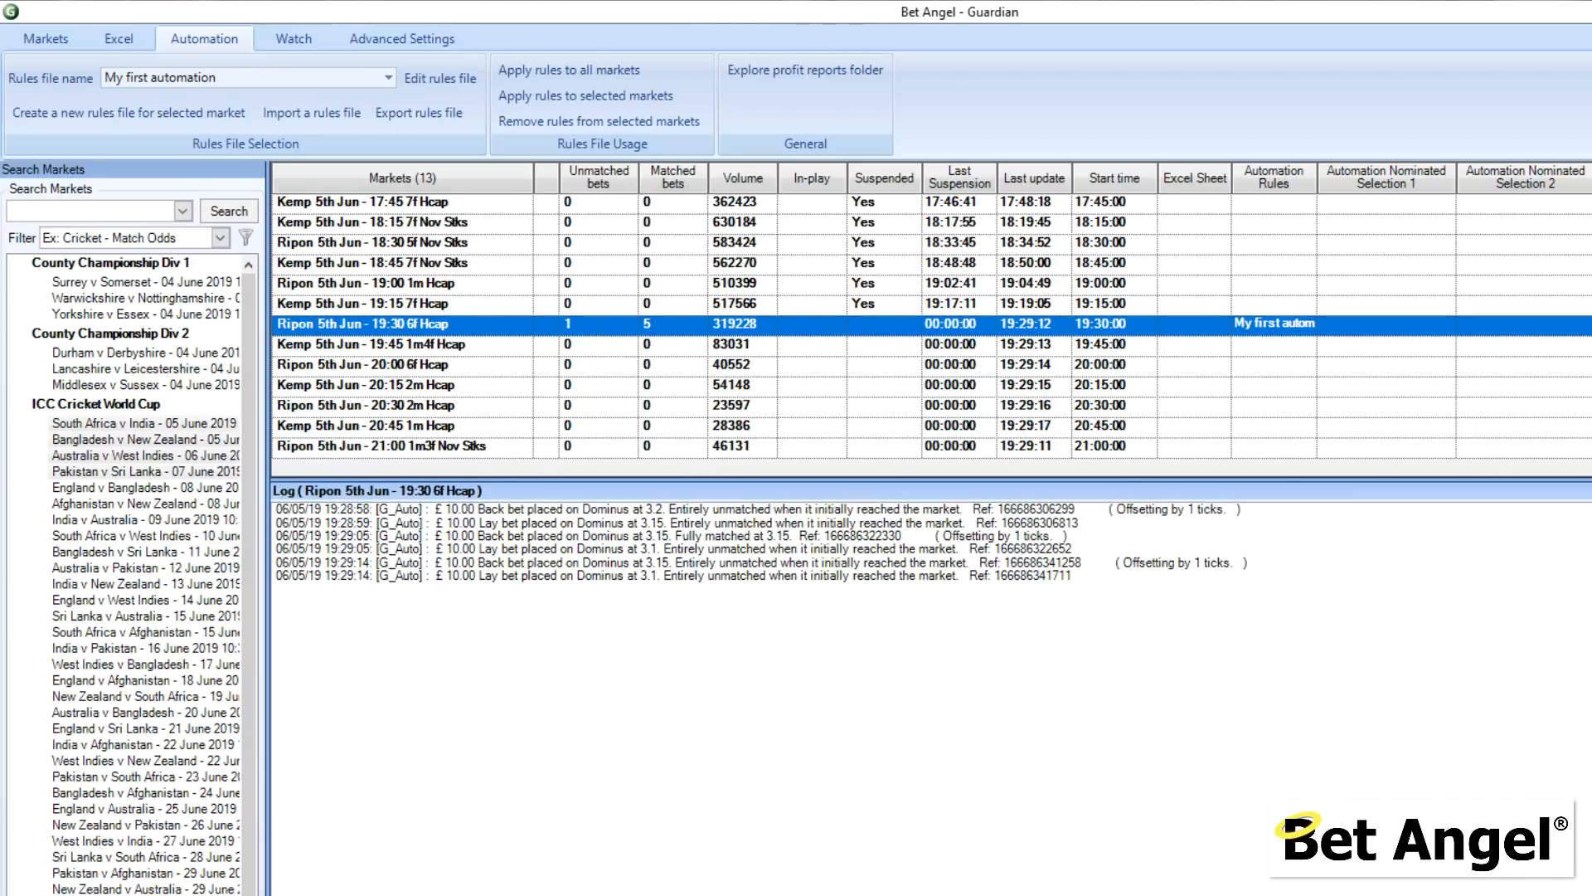
pyautogui.click(398, 894)
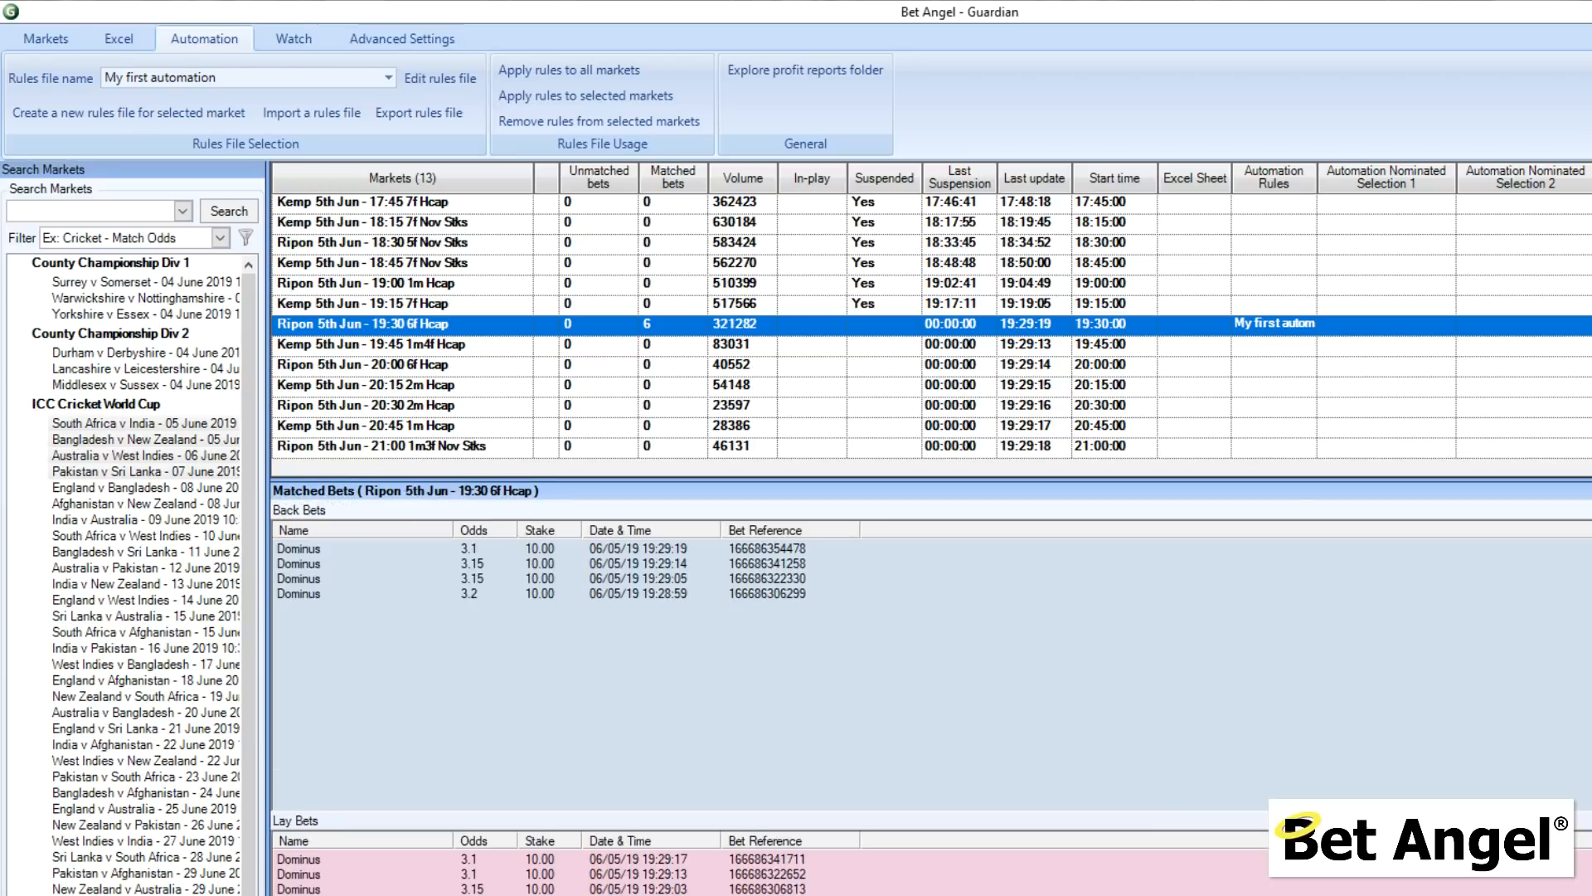
pyautogui.click(290, 894)
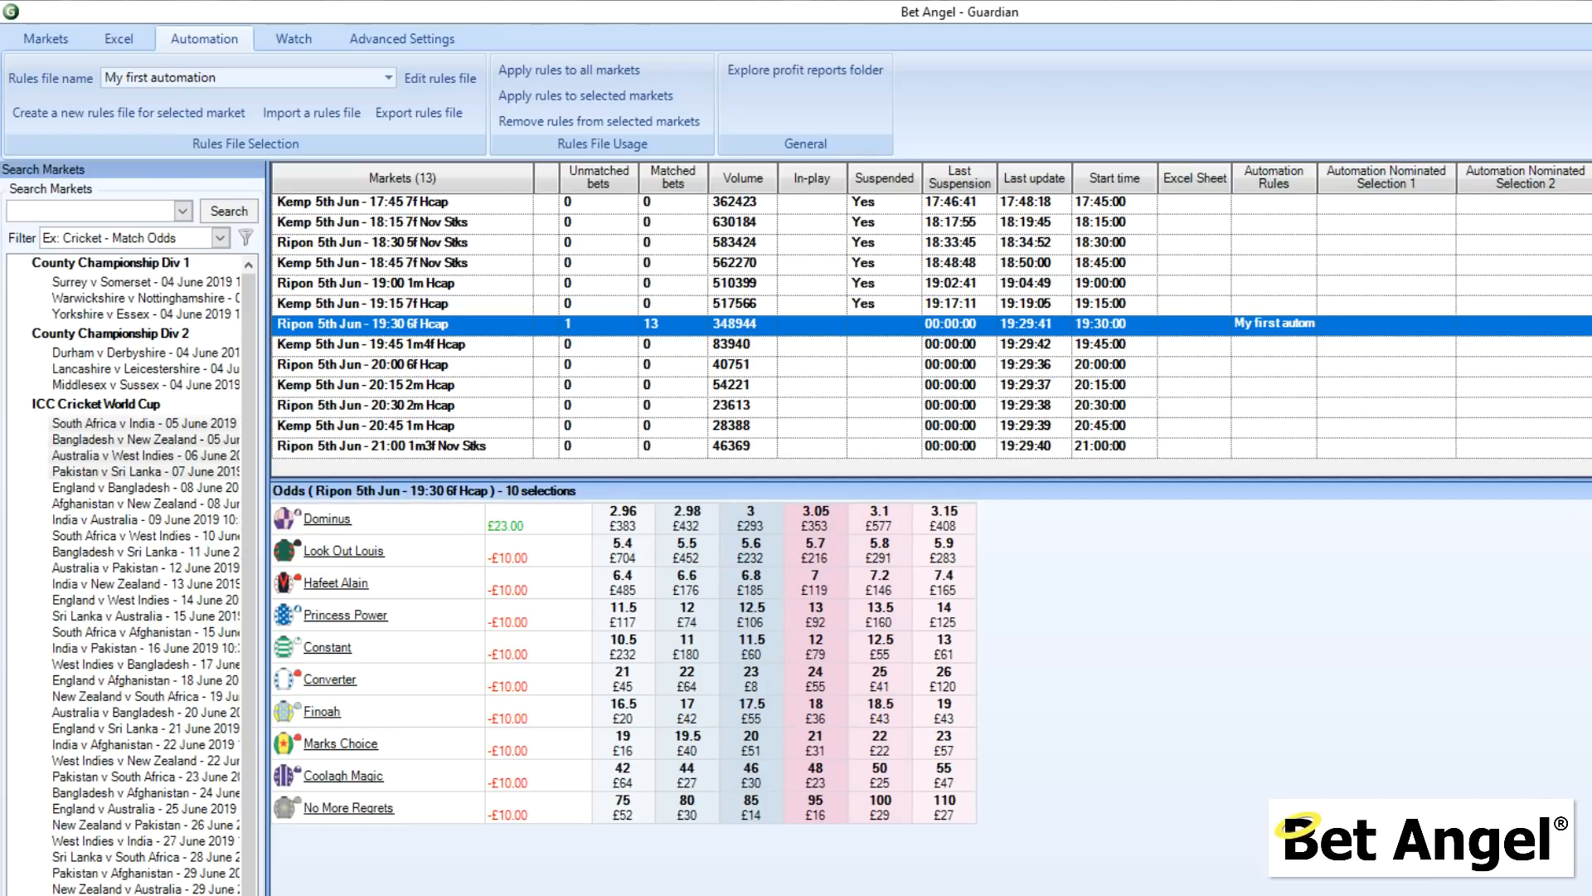
# Step: Open the Ripon 19:30 market in the main Bet Angel window, inspect its positions and ladder view, and return to Guardian
pyautogui.doubleClick(390, 322)
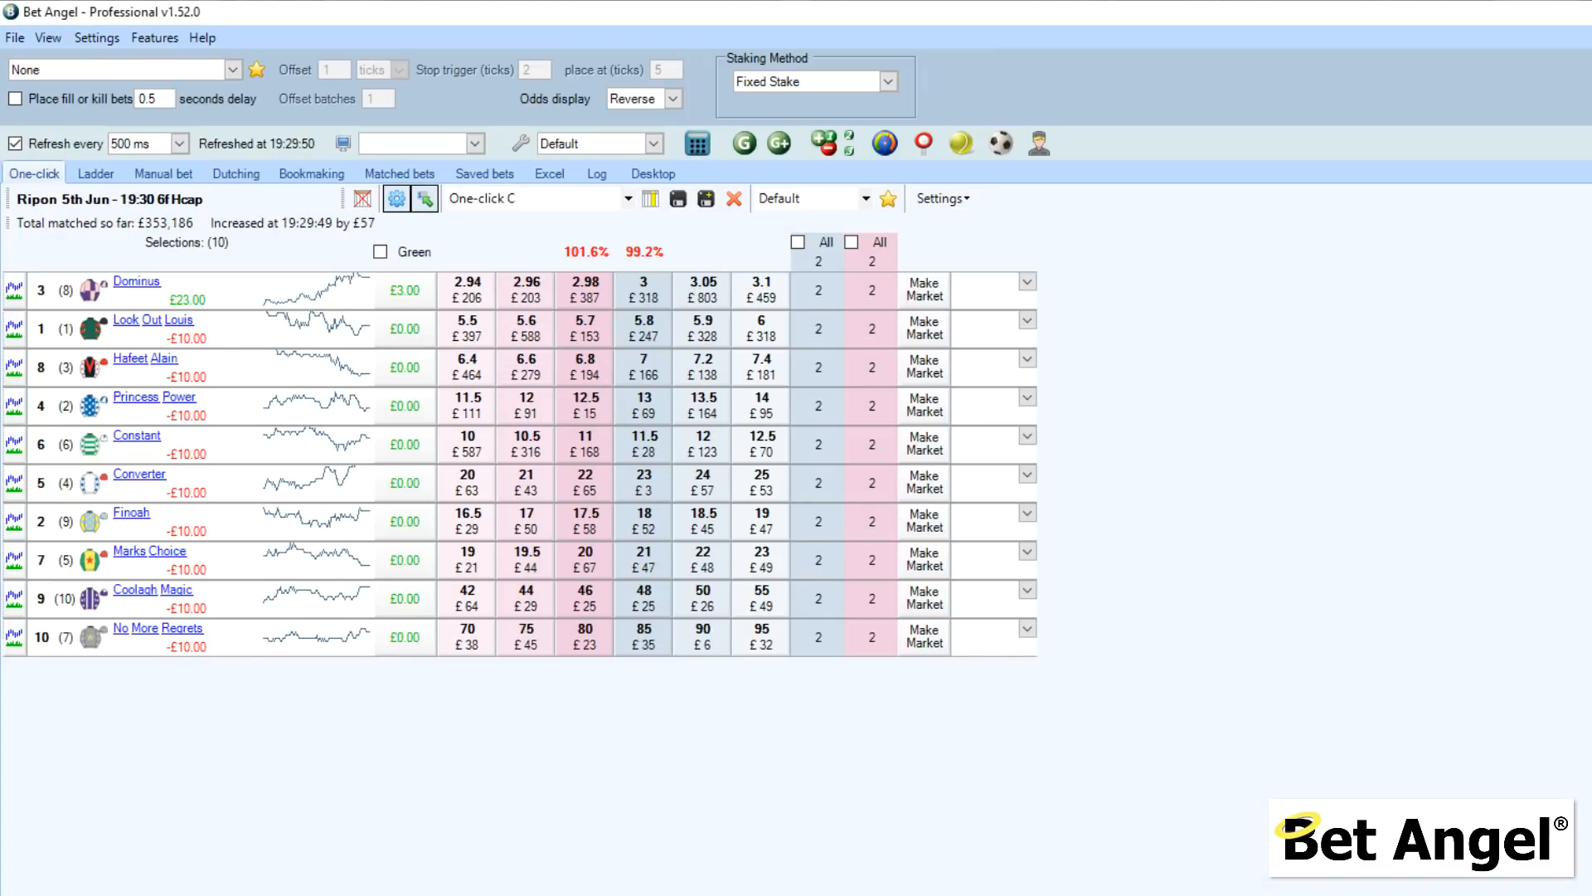
pyautogui.moveTo(514, 877); pyautogui.dragTo(515, 675)
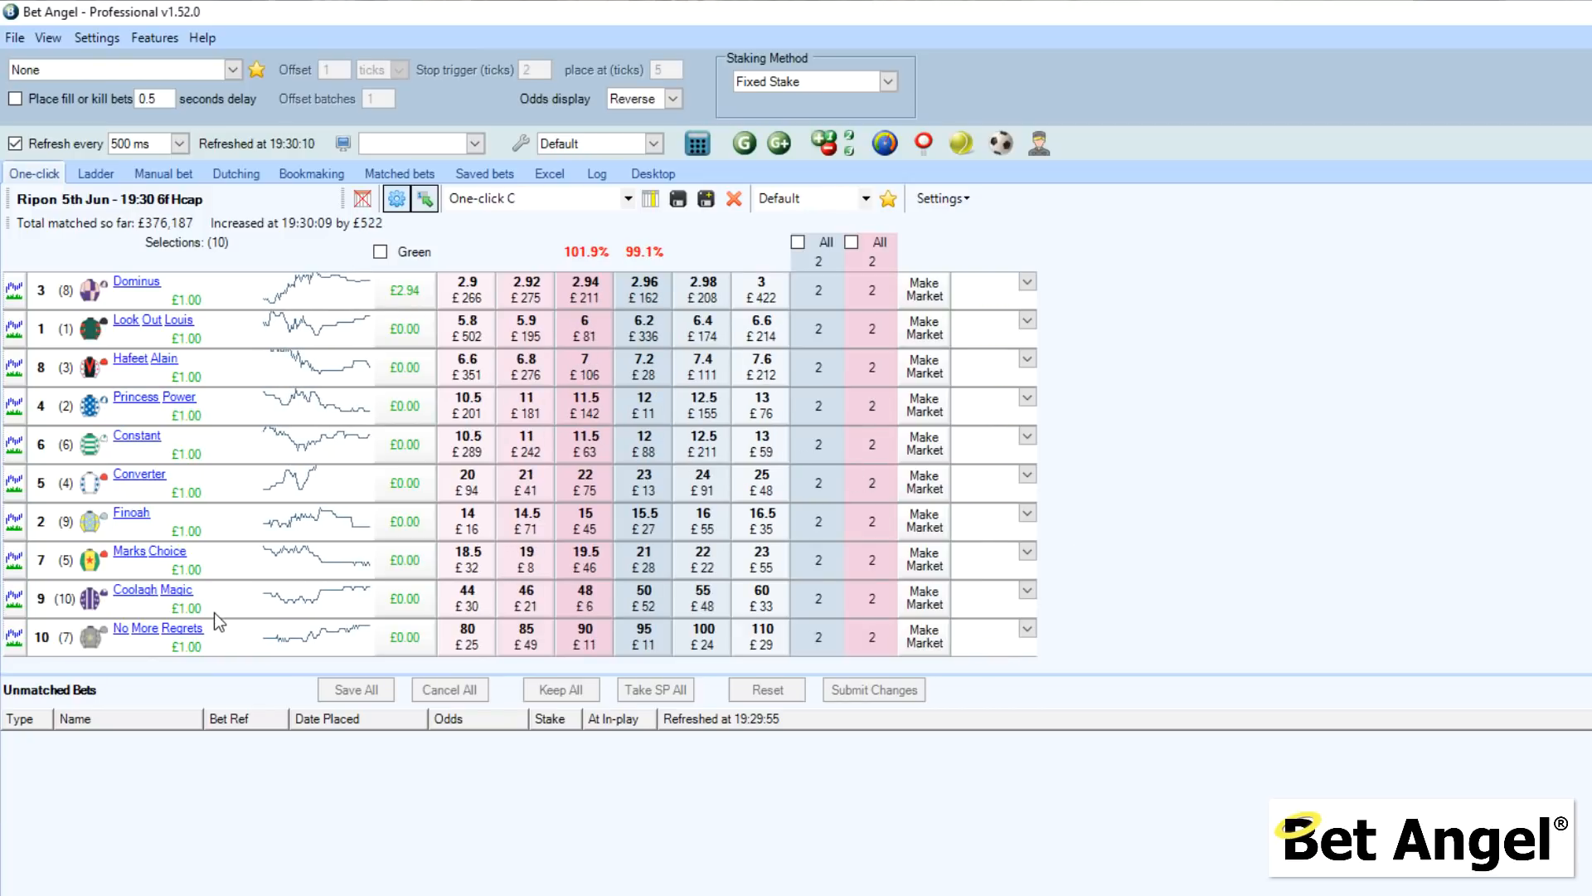
pyautogui.click(111, 178)
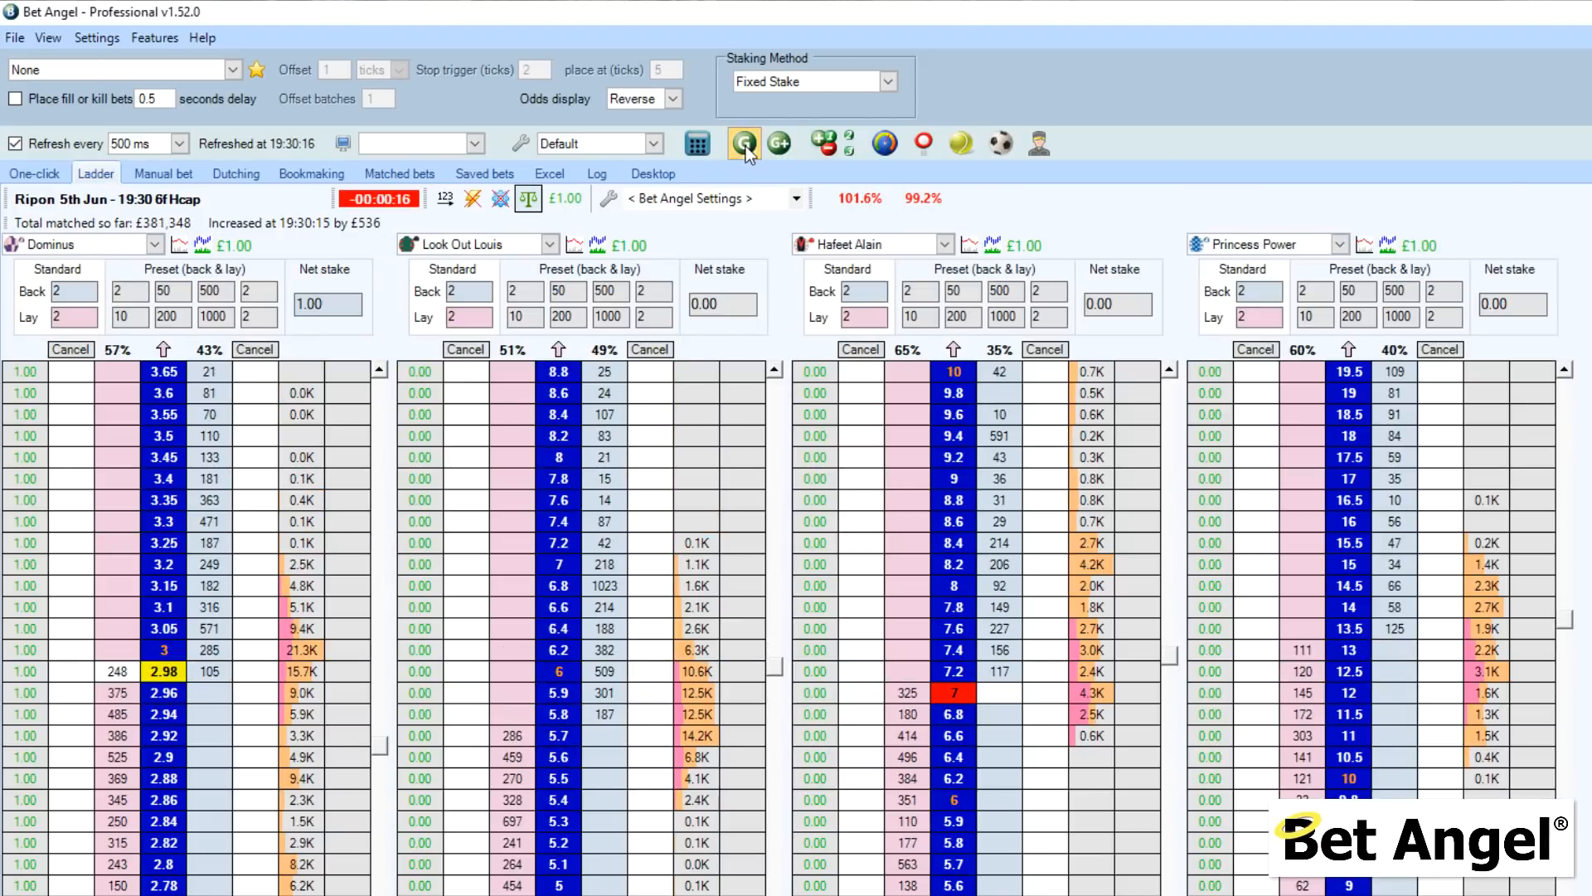
pyautogui.click(745, 146)
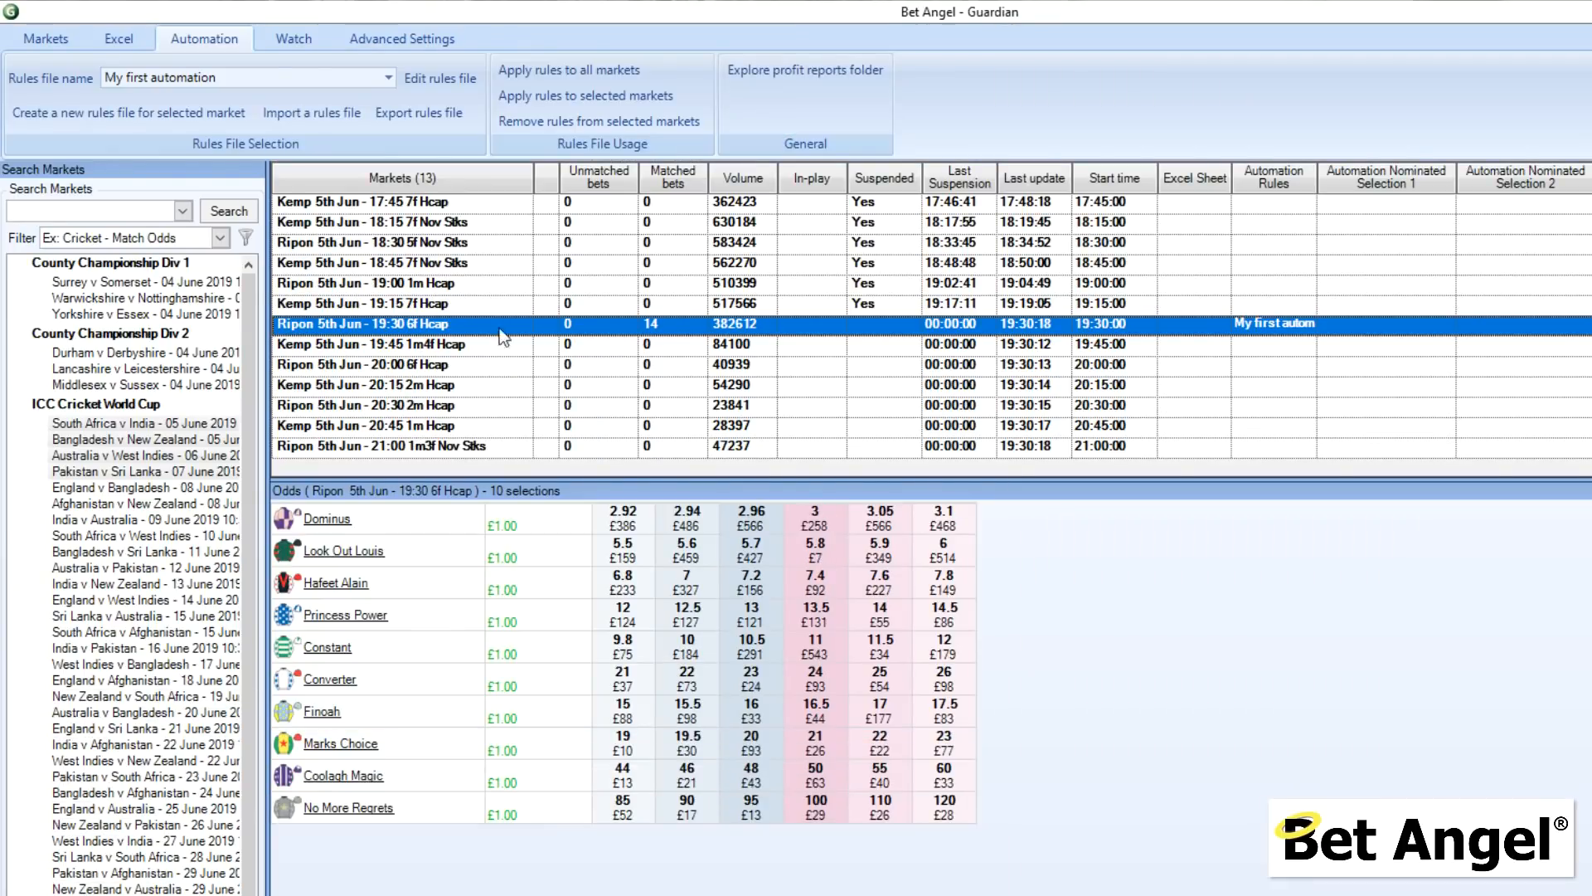
# Step: Assign "My first automation" to the Ripon 20:00 6f Hcap market, and apply the rules file to all markets
pyautogui.click(1306, 325)
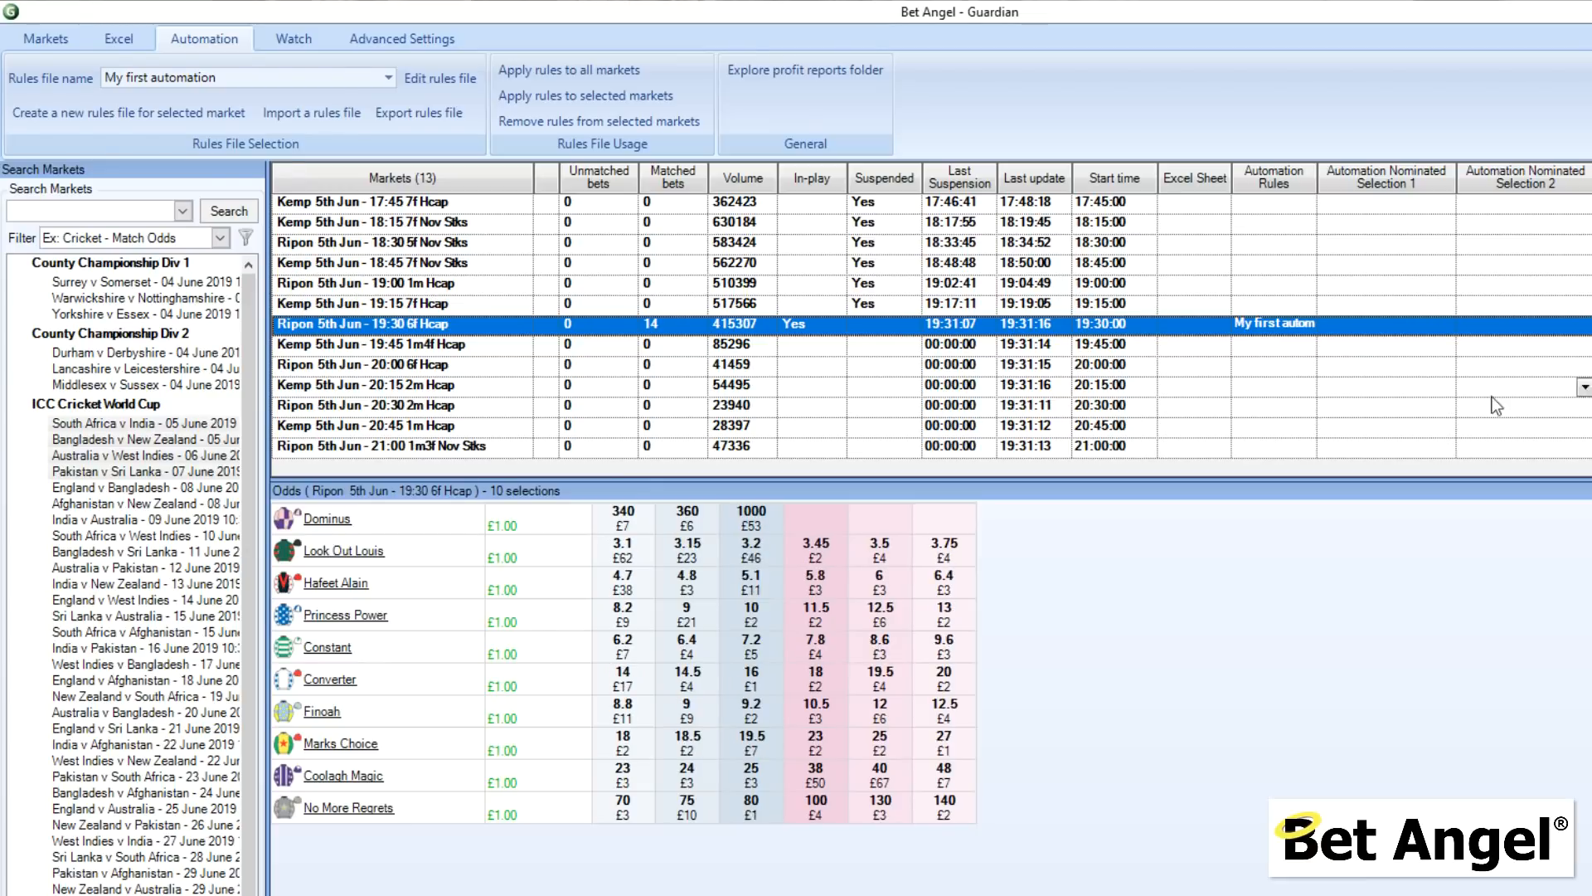
pyautogui.click(1306, 367)
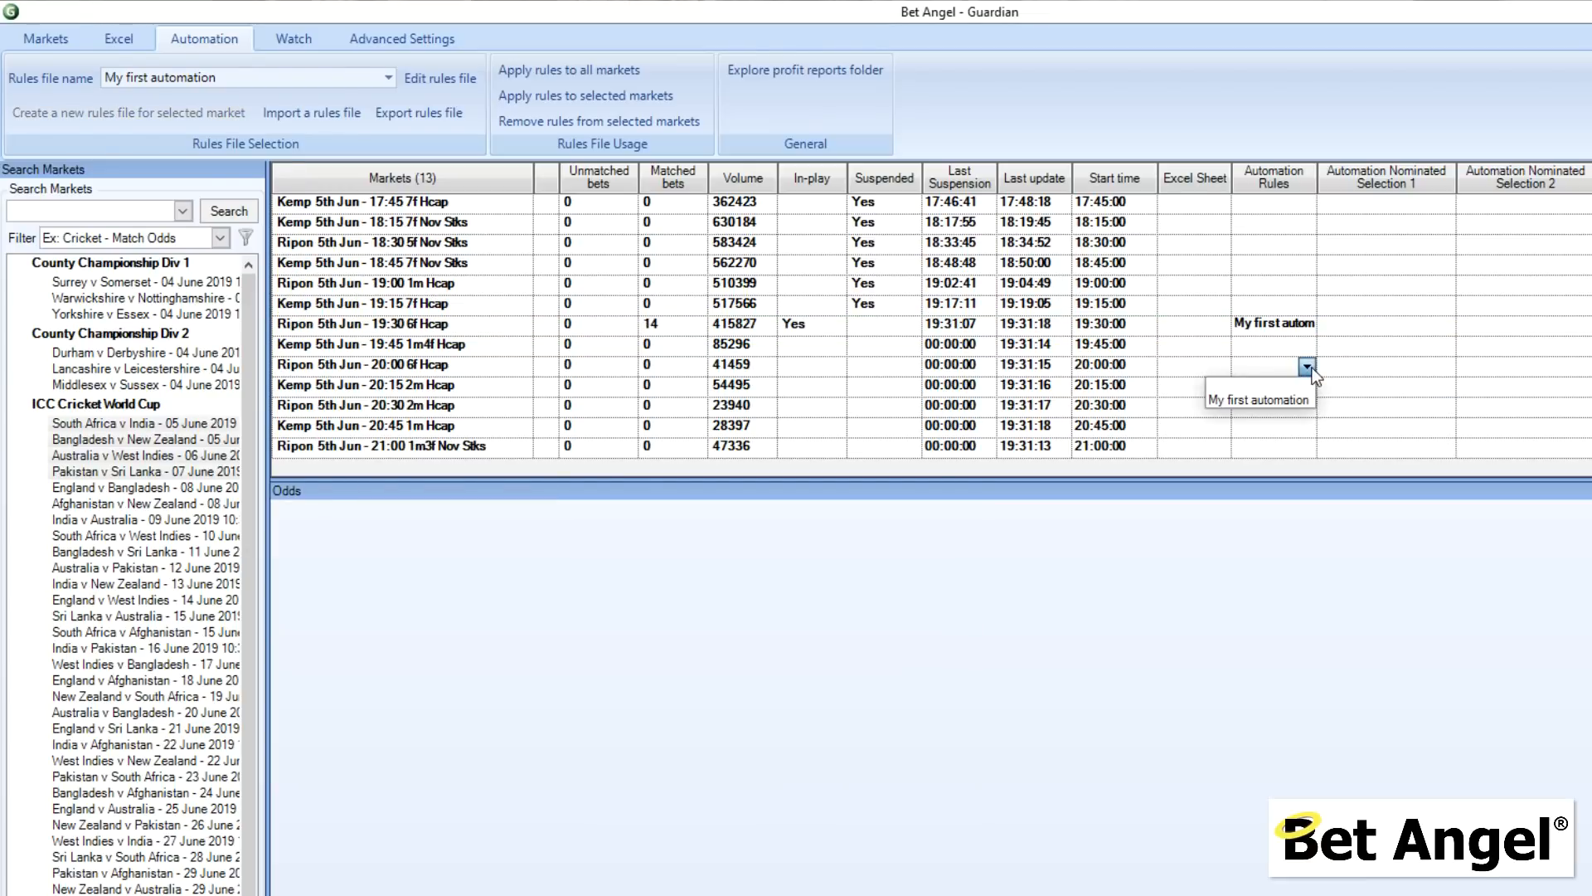
pyautogui.click(1269, 396)
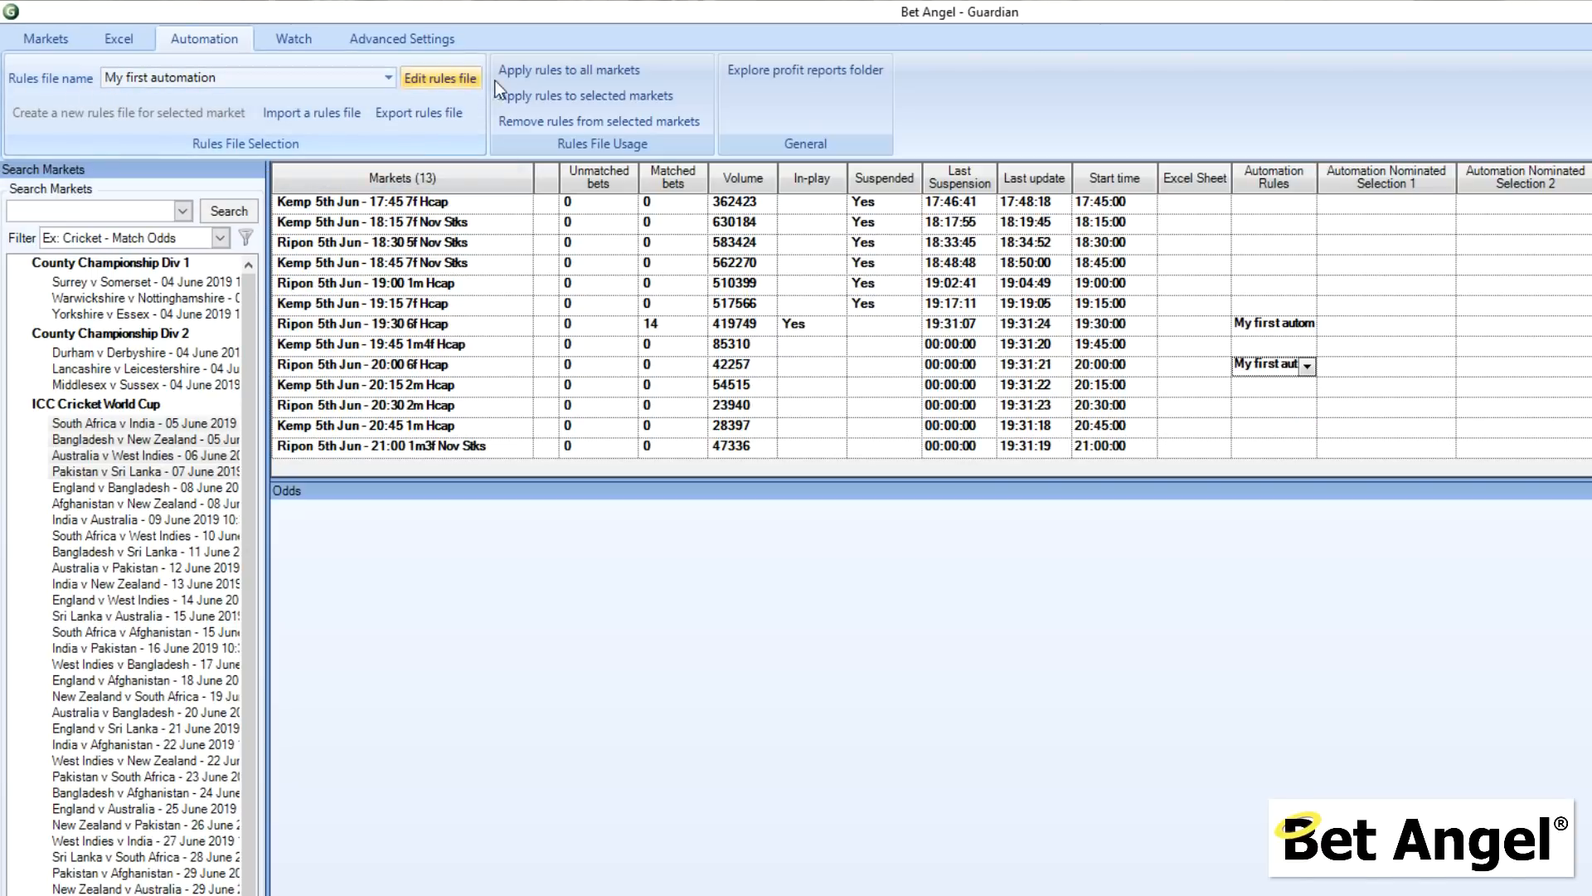
pyautogui.click(580, 73)
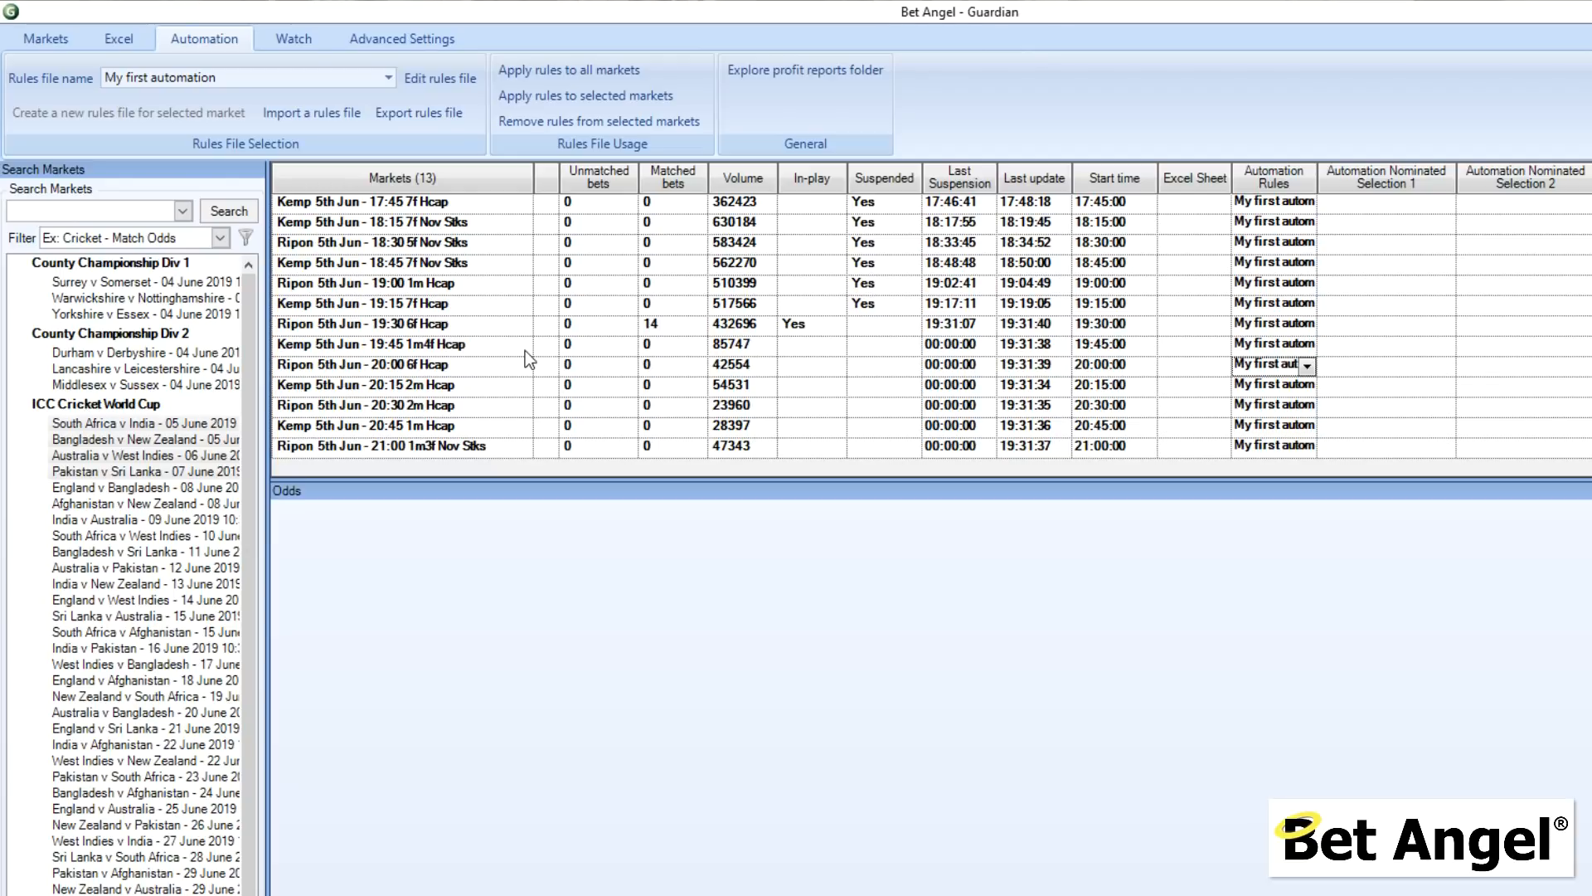
pyautogui.click(486, 326)
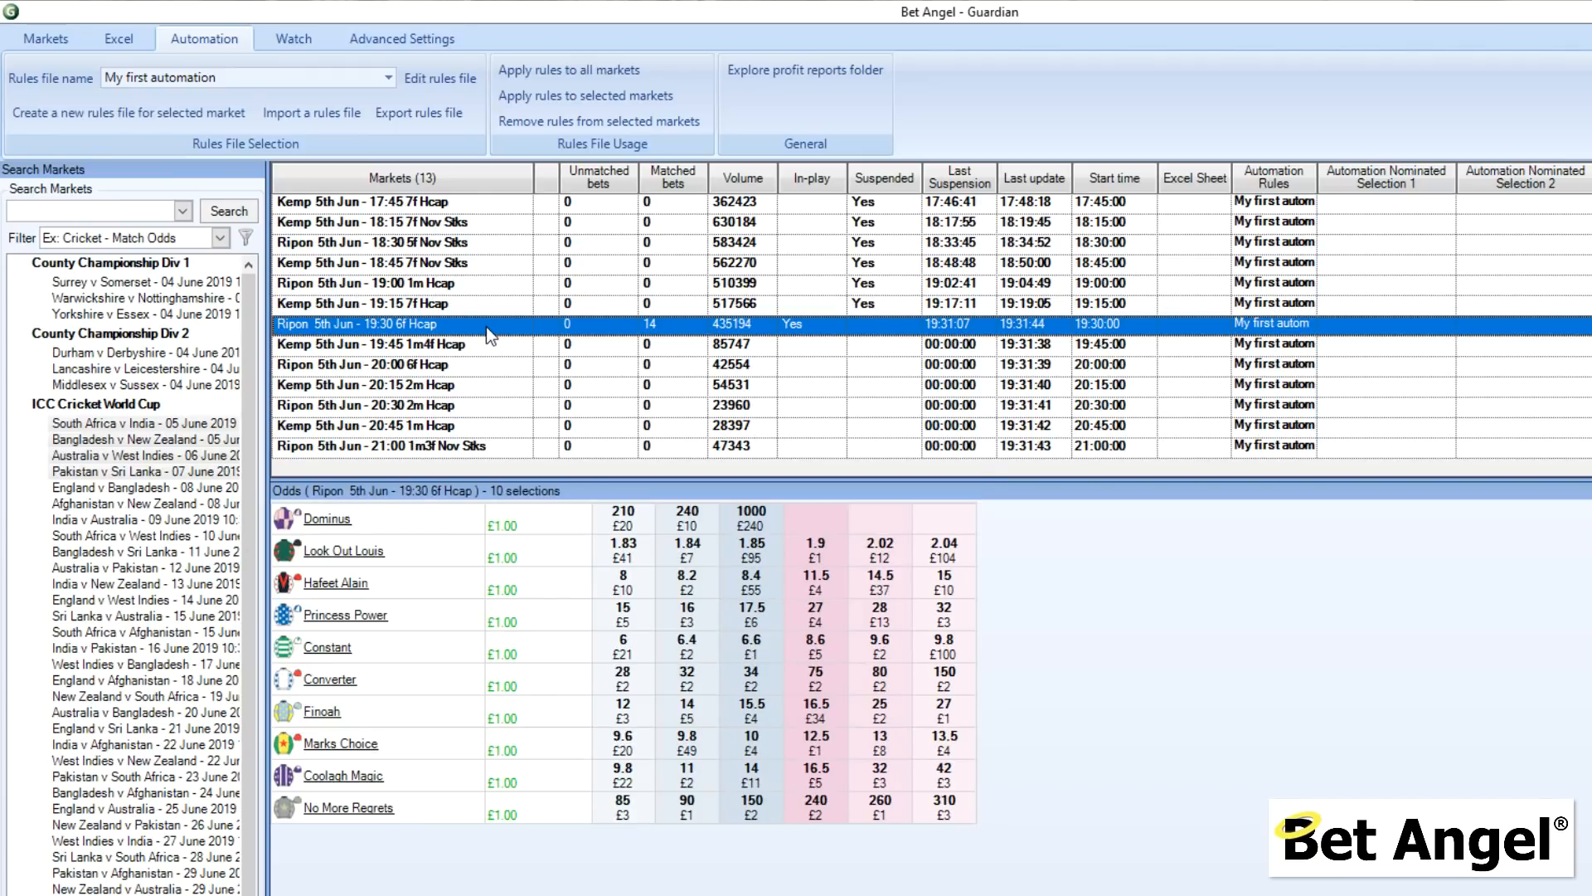